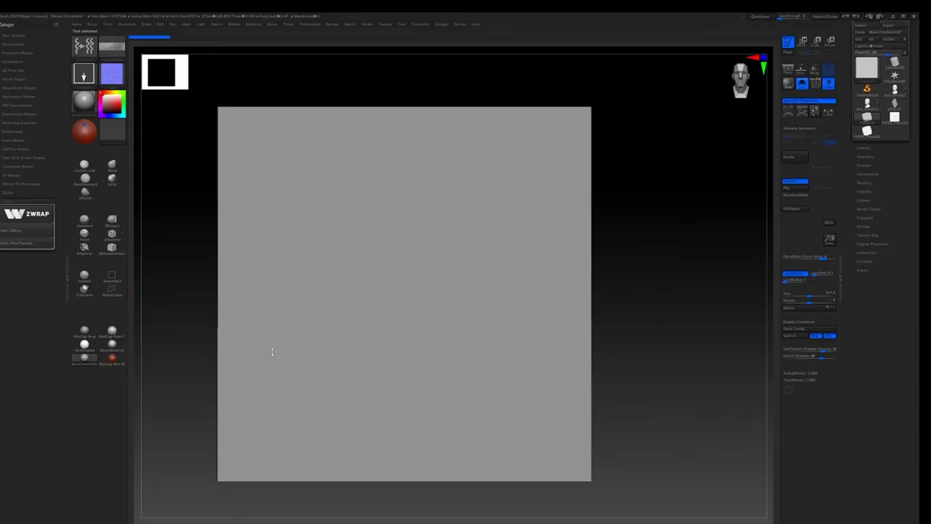
Try several meshes from the Tool list, rotating and framing each one to inspect it.
{"action": "left_click_drag", "start_coordinate": [681, 271], "coordinate": [672, 259]}
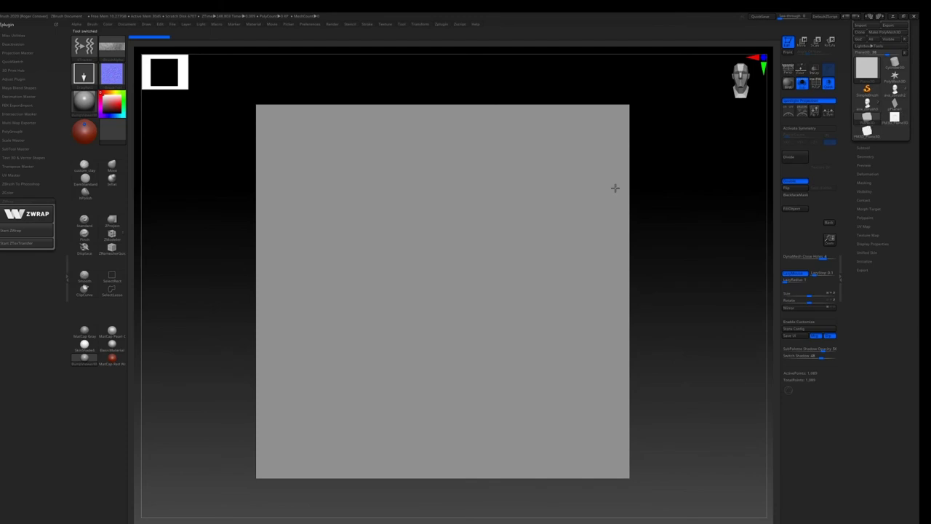
{"action": "left_click_drag", "start_coordinate": [613, 187], "coordinate": [584, 191]}
{"action": "left_click", "coordinate": [866, 79]}
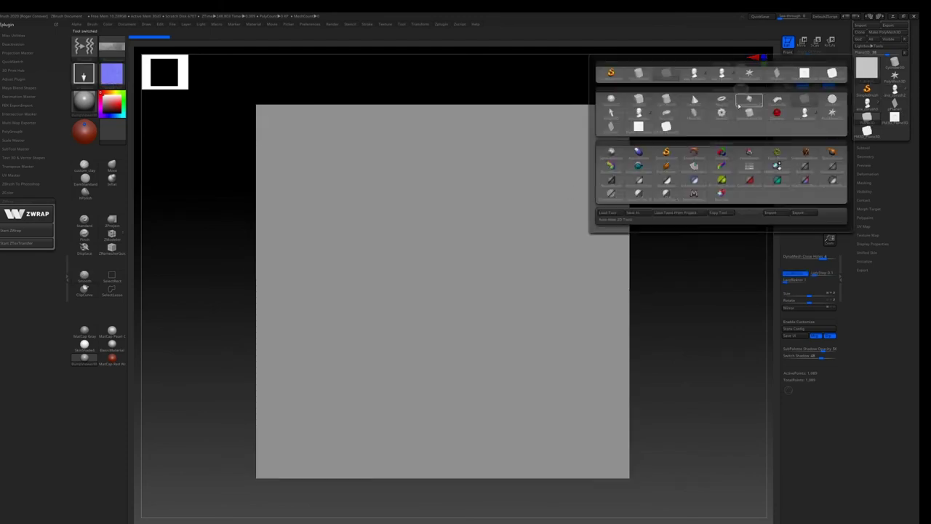
{"action": "left_click", "coordinate": [639, 129]}
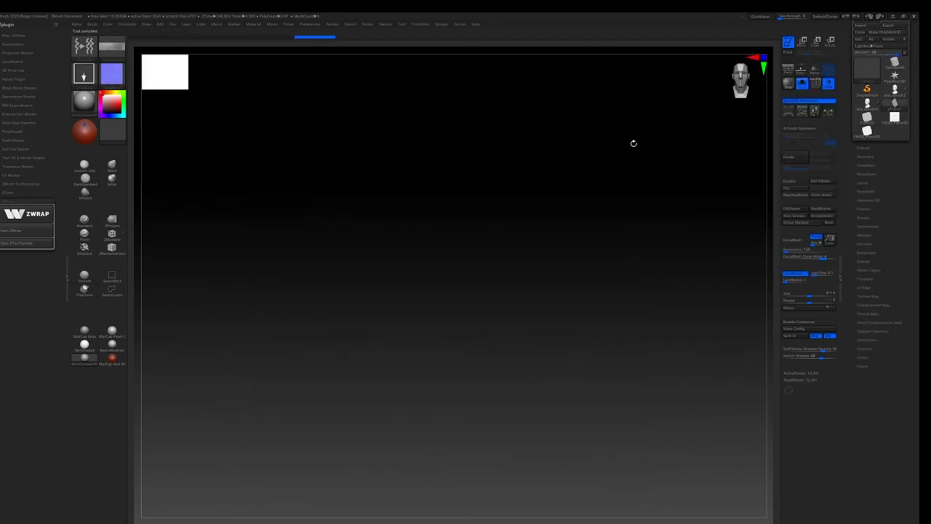
{"action": "key", "text": "space"}
{"action": "left_click_drag", "start_coordinate": [510, 174], "coordinate": [571, 183]}
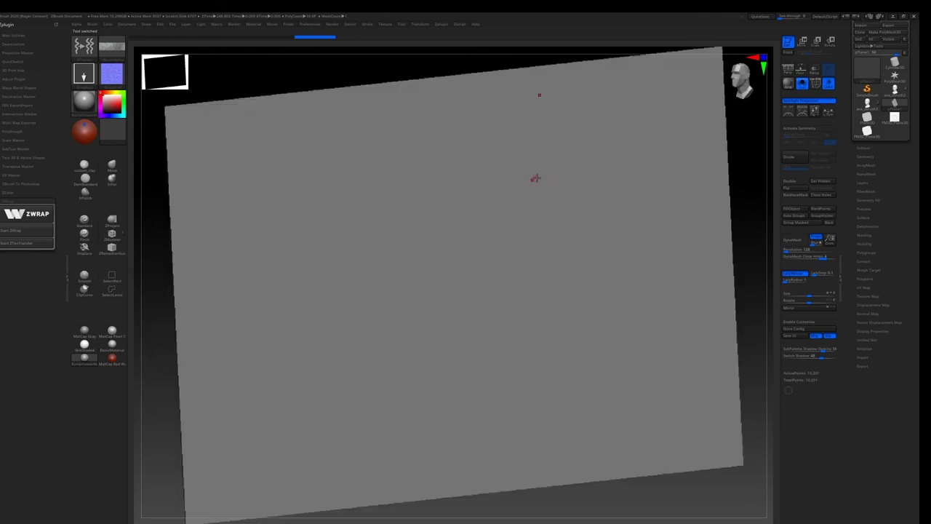
{"action": "key", "text": "f"}
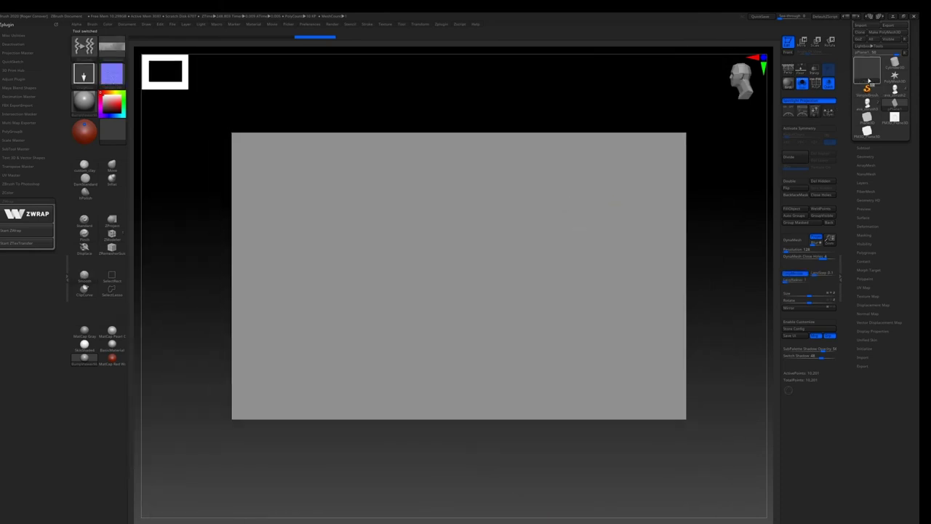
{"action": "left_click", "coordinate": [867, 69]}
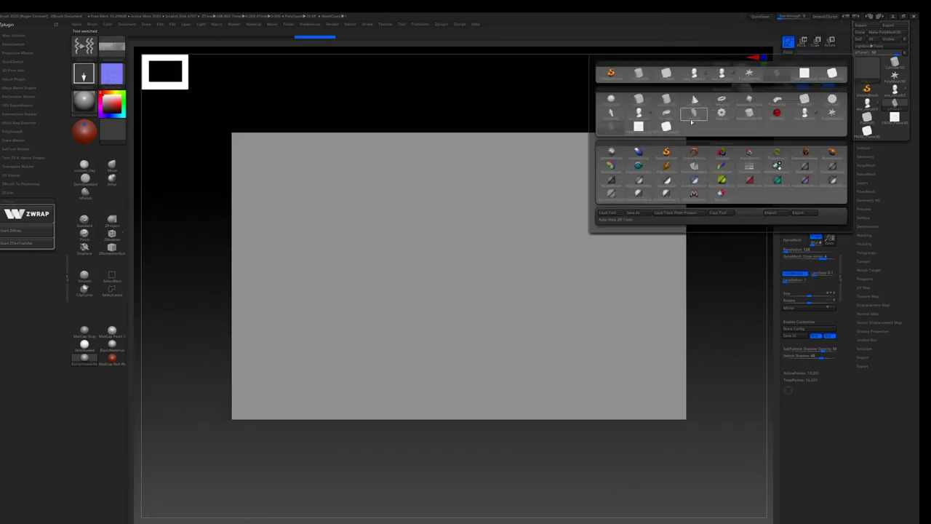
{"action": "left_click", "coordinate": [670, 128]}
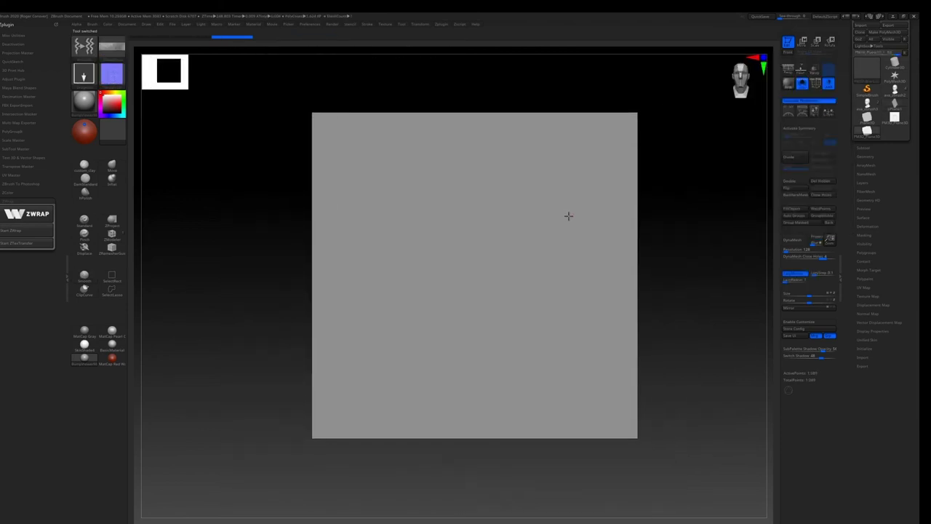
{"action": "left_click", "coordinate": [877, 156]}
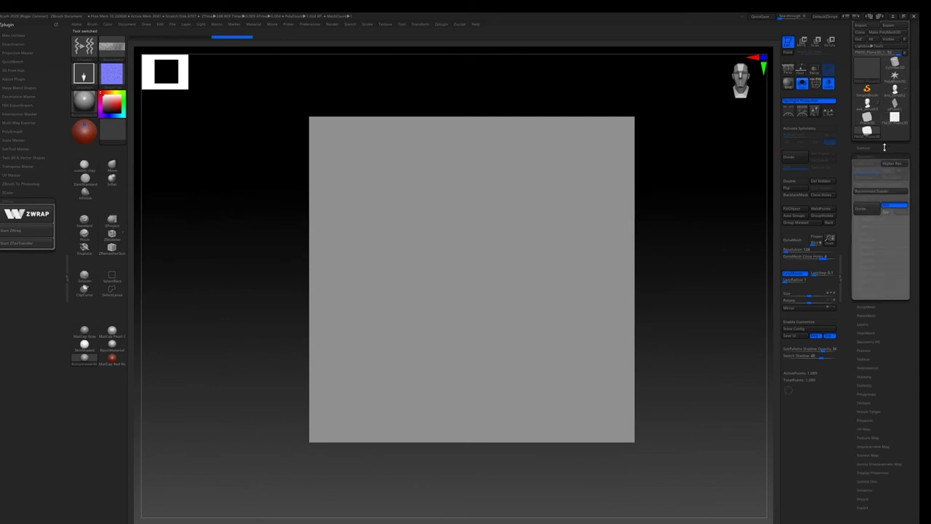
Choose the Plane3D primitive, face it front, and convert it to a PolyMesh3D.
{"action": "left_click", "coordinate": [865, 133]}
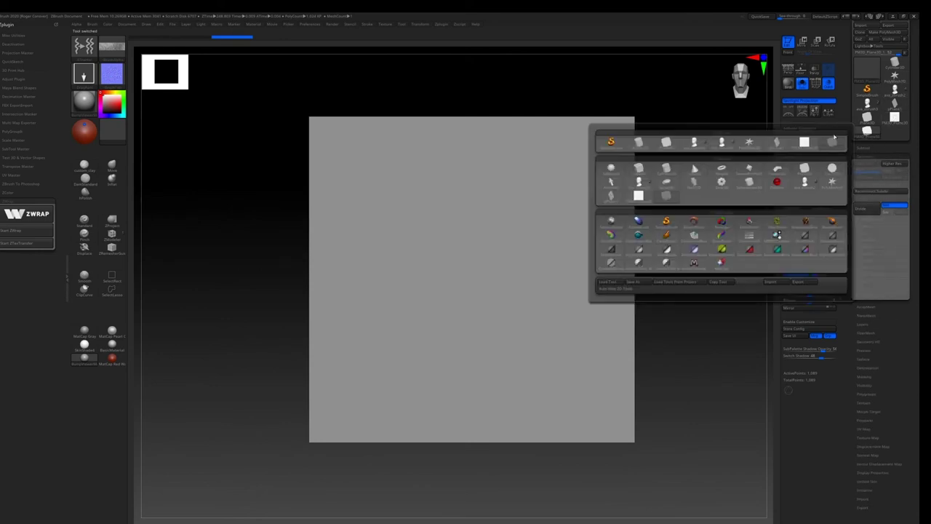
{"action": "left_click", "coordinate": [804, 169]}
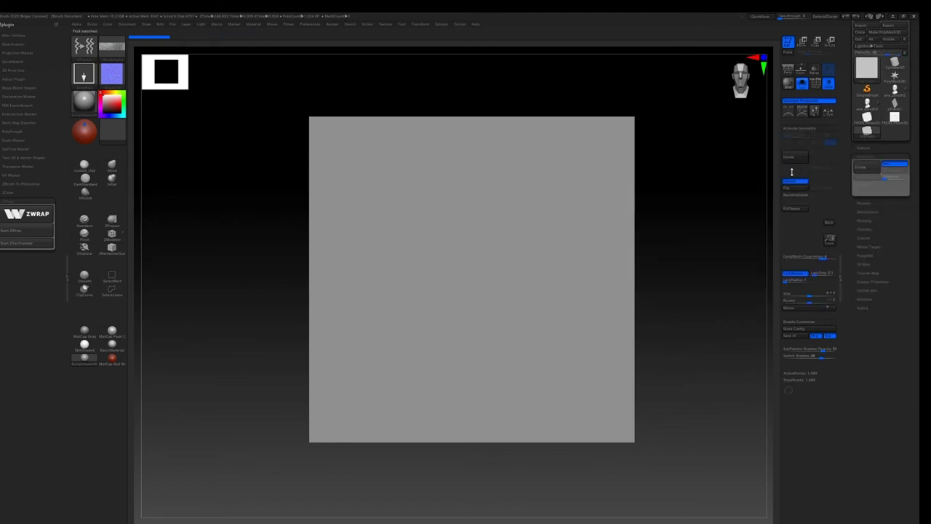
{"action": "left_click_drag", "start_coordinate": [611, 167], "coordinate": [612, 186], "text": "shift"}
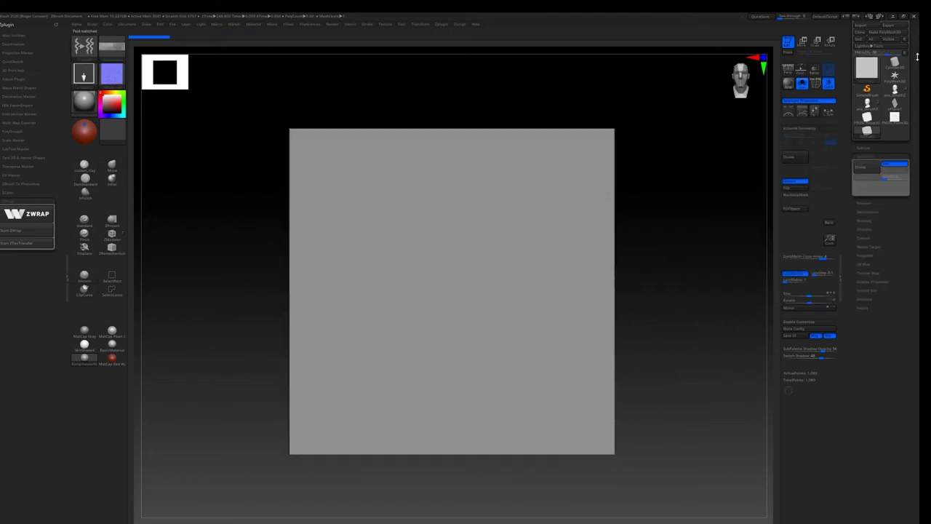
{"action": "left_click", "coordinate": [883, 33]}
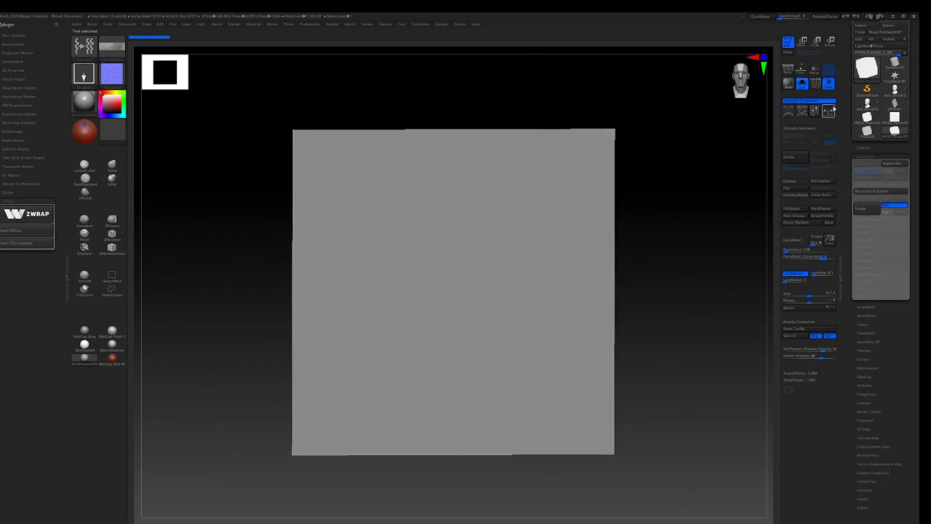
Show the wireframe, apply the pink MatCap material, and subdivide the plane to about 1.048 million polygons.
{"action": "key", "text": "shift+f"}
{"action": "right_click", "coordinate": [631, 219]}
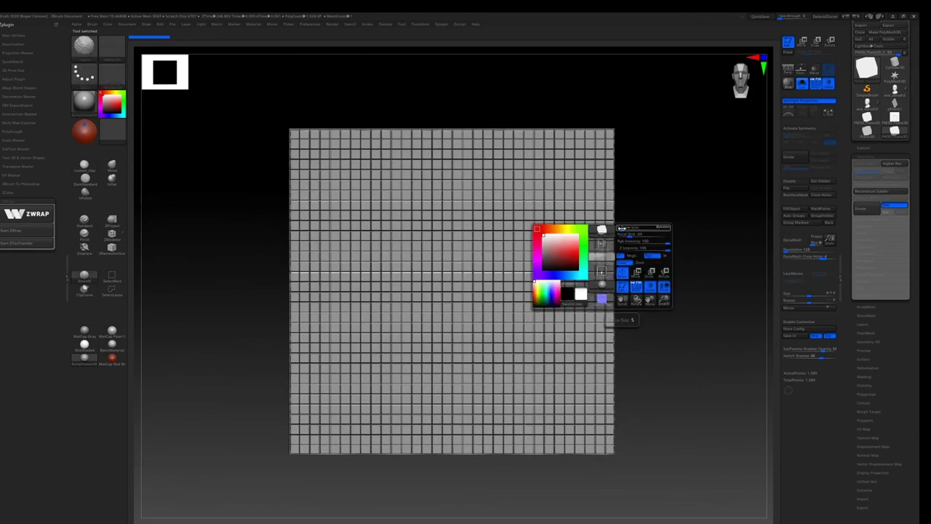
{"action": "left_click_drag", "start_coordinate": [619, 220], "coordinate": [538, 211], "text": "alt"}
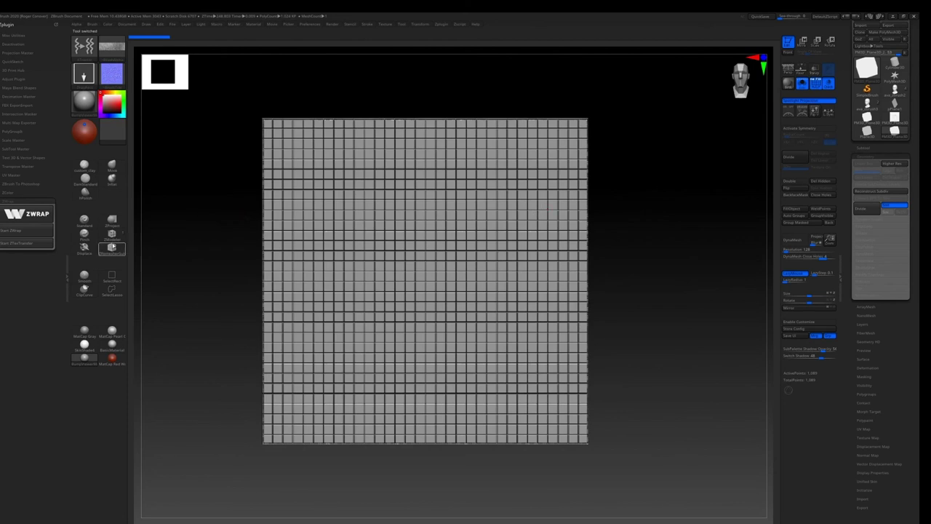
{"action": "left_click", "coordinate": [84, 343]}
{"action": "left_click_drag", "start_coordinate": [400, 240], "coordinate": [386, 237], "text": "alt"}
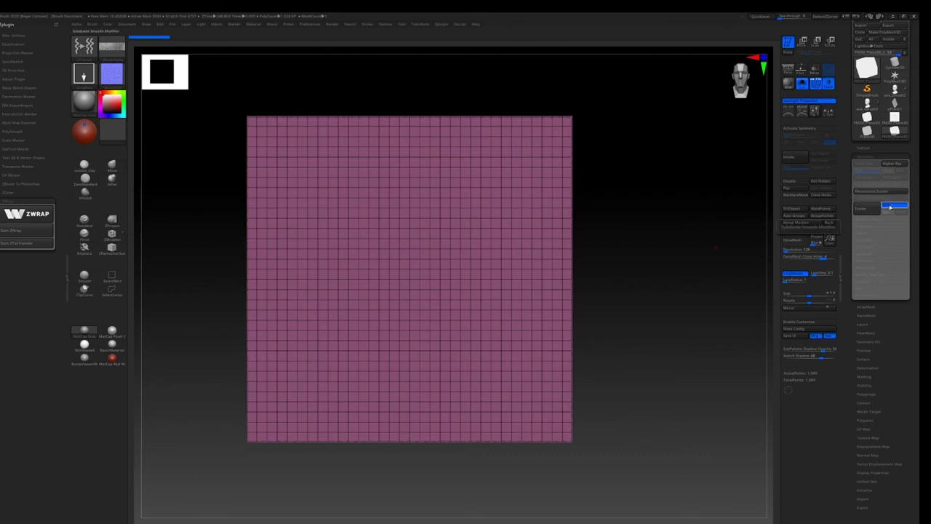
{"action": "left_click", "coordinate": [865, 209]}
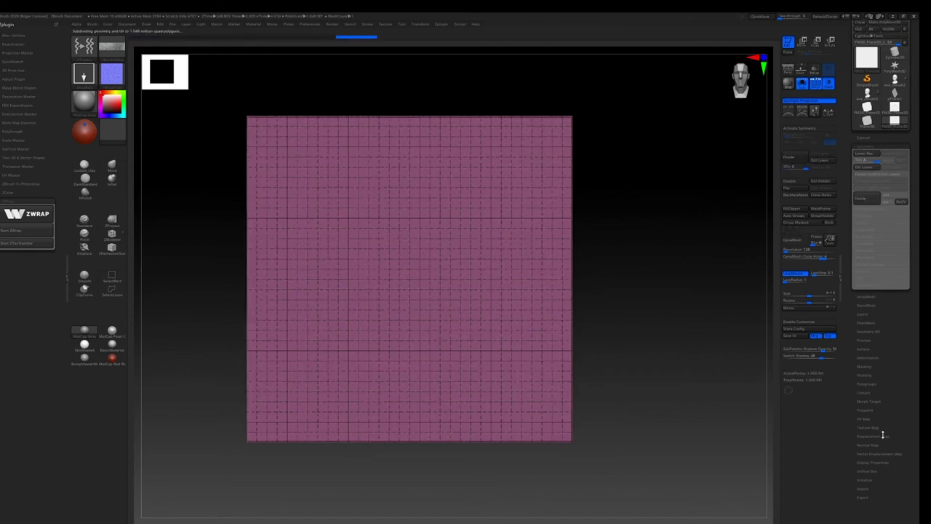
{"action": "left_click", "coordinate": [882, 436]}
Import iris01_leftEye_dsp from the iris textures folder as the displacement map.
{"action": "left_click", "coordinate": [870, 316]}
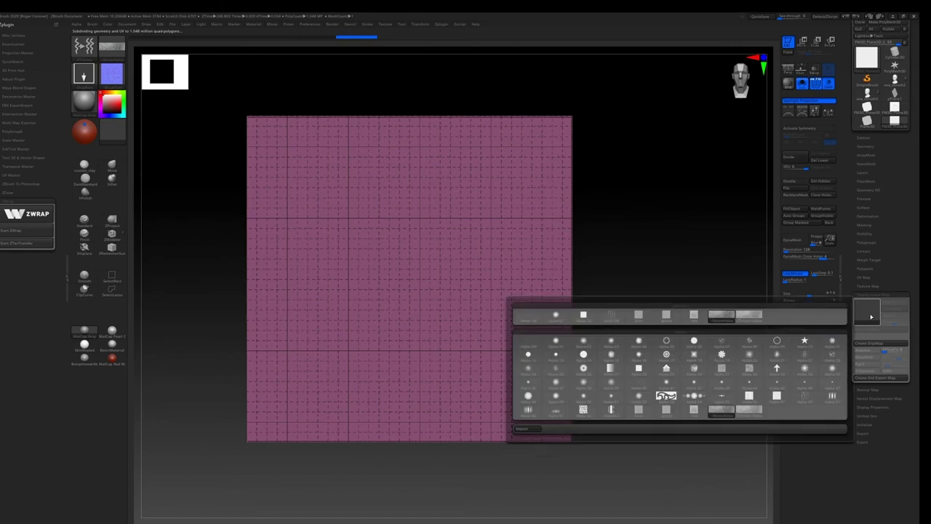
{"action": "left_click", "coordinate": [525, 430]}
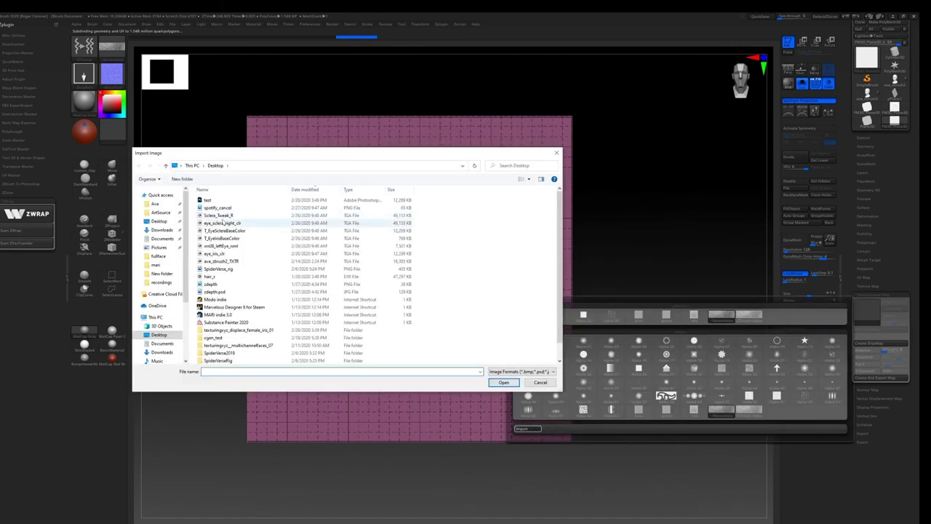
{"action": "double_click", "coordinate": [240, 223]}
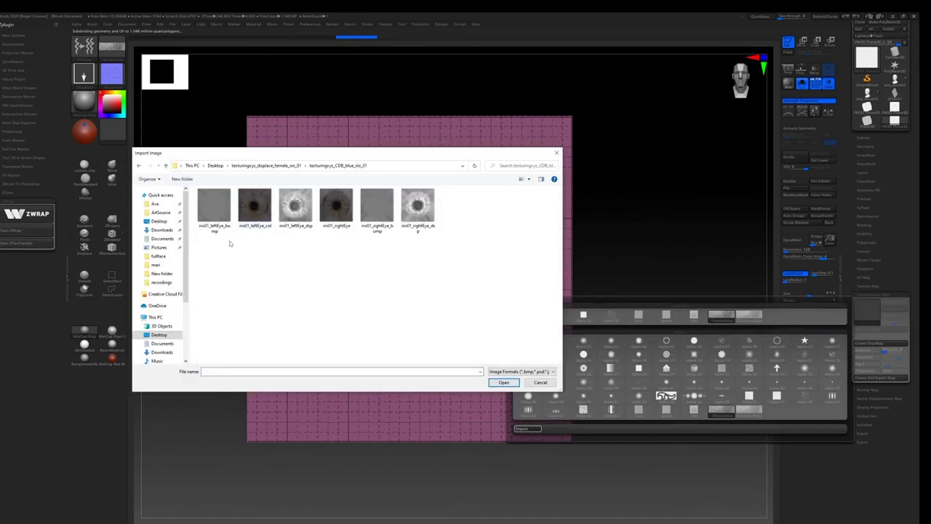
{"action": "double_click", "coordinate": [295, 210]}
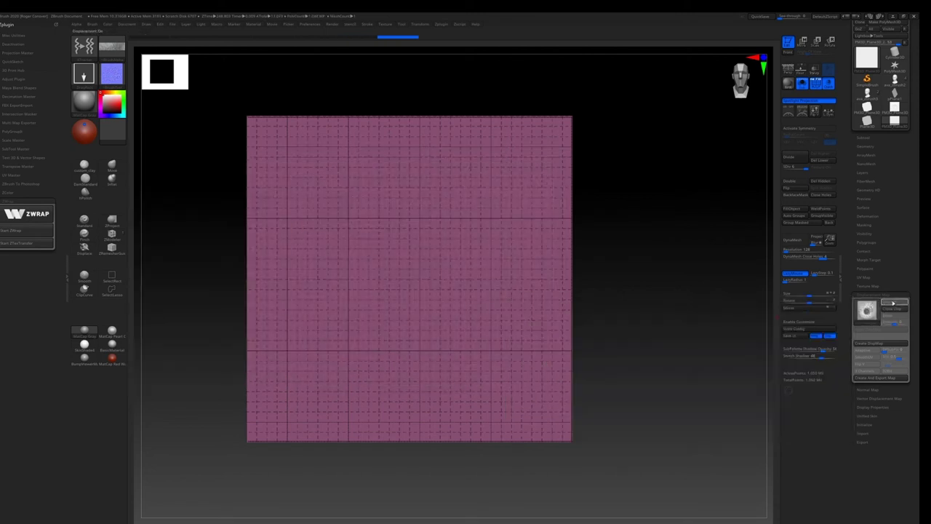
Add a new blank white texture and turn displacement on.
{"action": "left_click", "coordinate": [888, 304]}
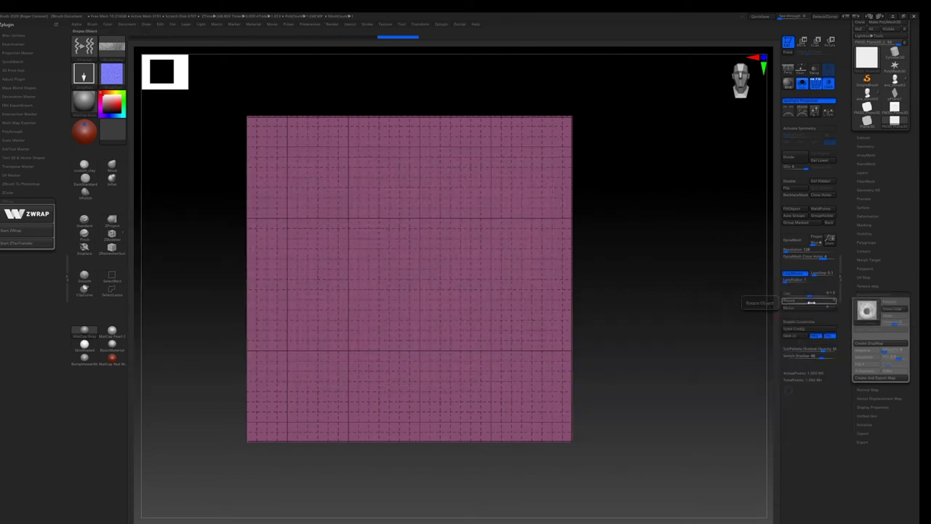
{"action": "left_click", "coordinate": [882, 286]}
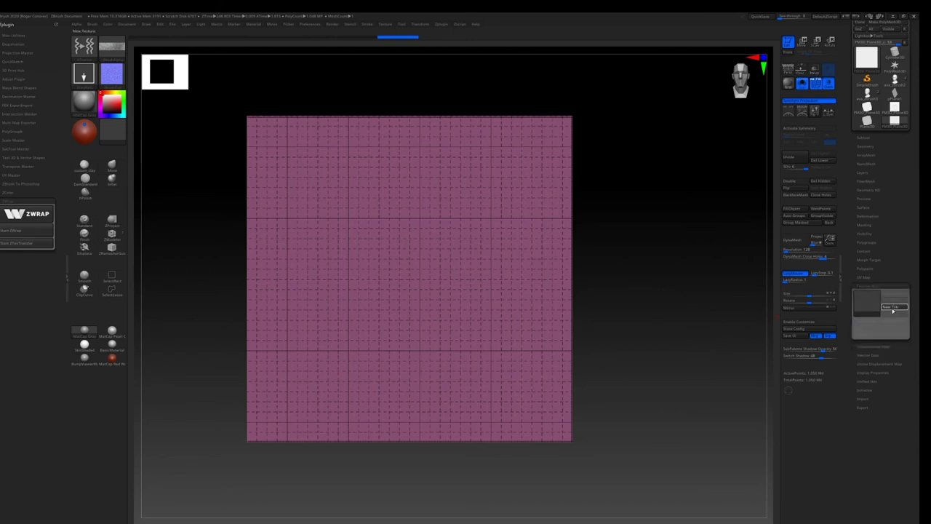
{"action": "left_click", "coordinate": [895, 306]}
{"action": "left_click", "coordinate": [897, 302]}
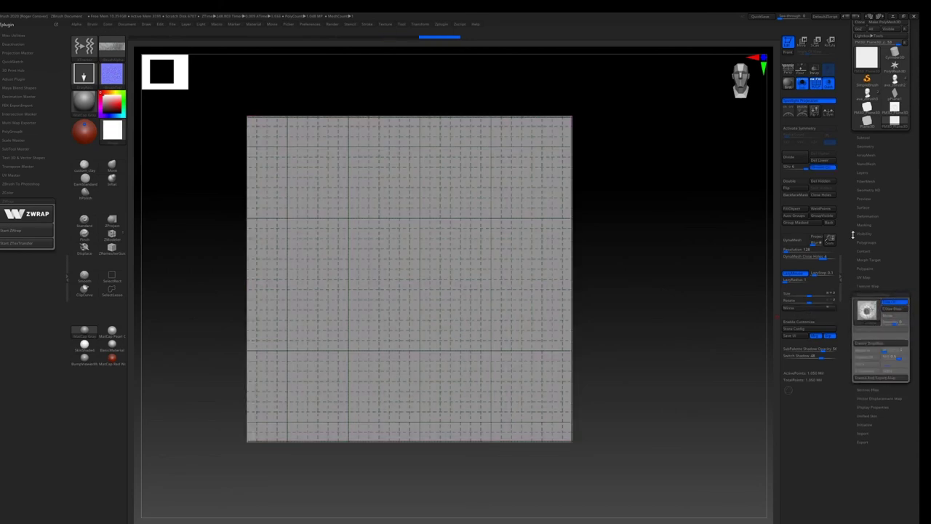
Hide the wireframe, tune the displacement intensity of the iris relief, and drop to SDiv 1.
{"action": "left_click", "coordinate": [816, 84]}
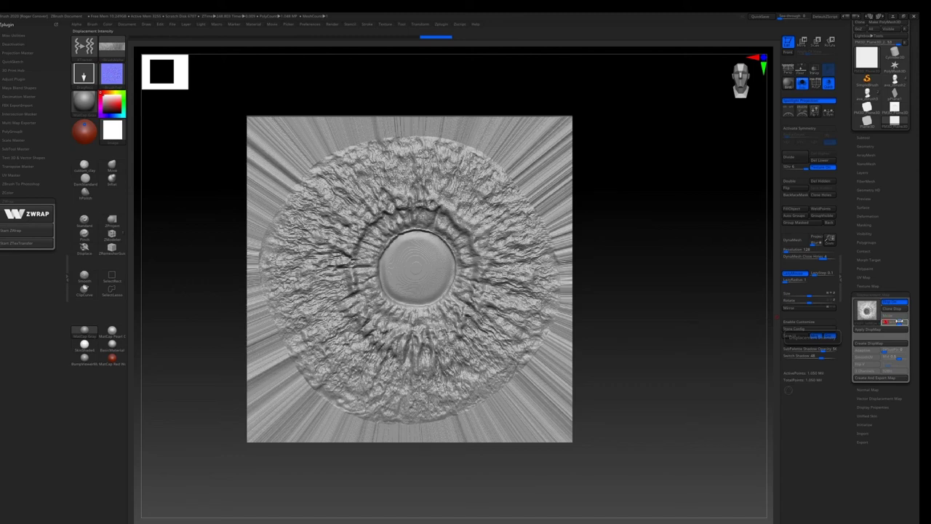
{"action": "left_click_drag", "start_coordinate": [584, 291], "coordinate": [617, 281]}
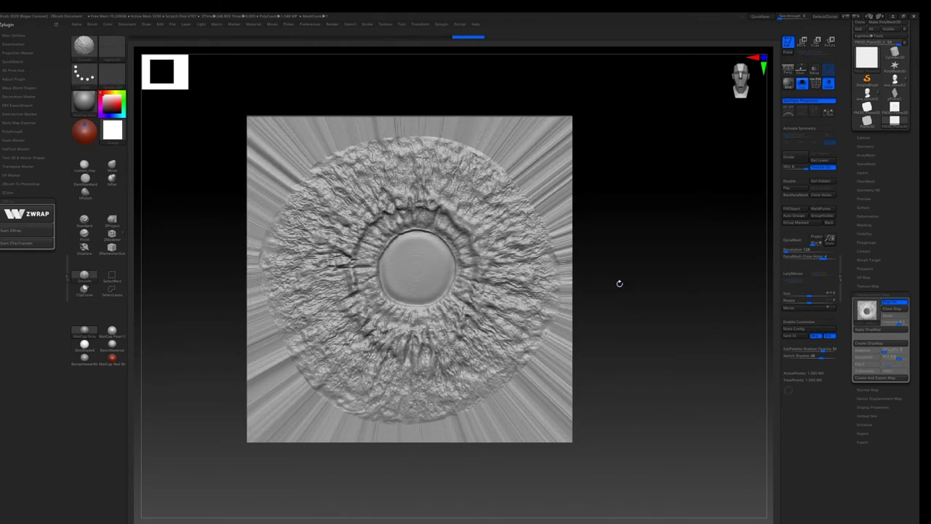
{"action": "left_click", "coordinate": [896, 320]}
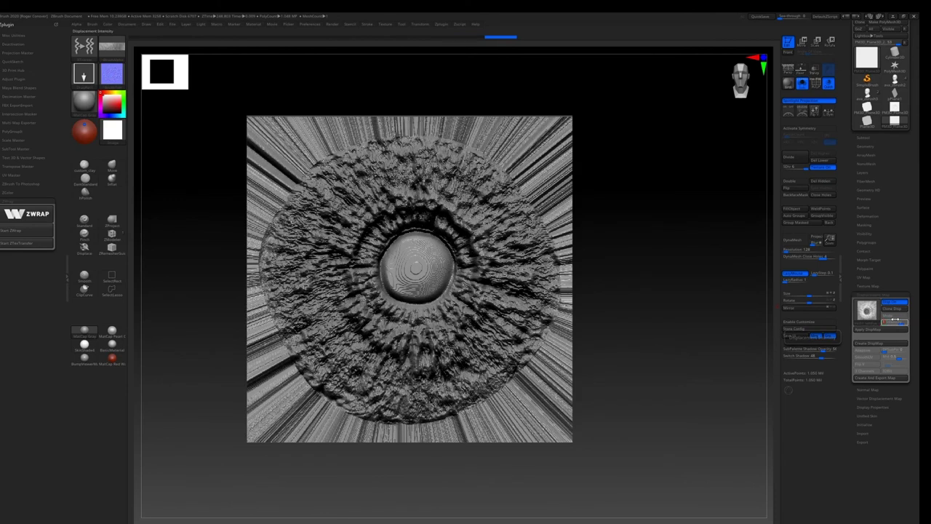
{"action": "left_click", "coordinate": [897, 319]}
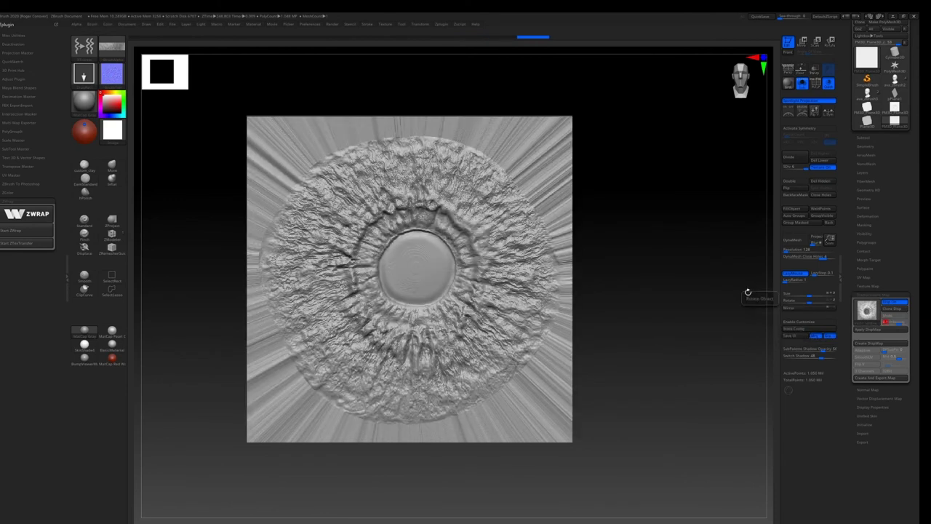
{"action": "left_click_drag", "start_coordinate": [744, 293], "coordinate": [676, 299]}
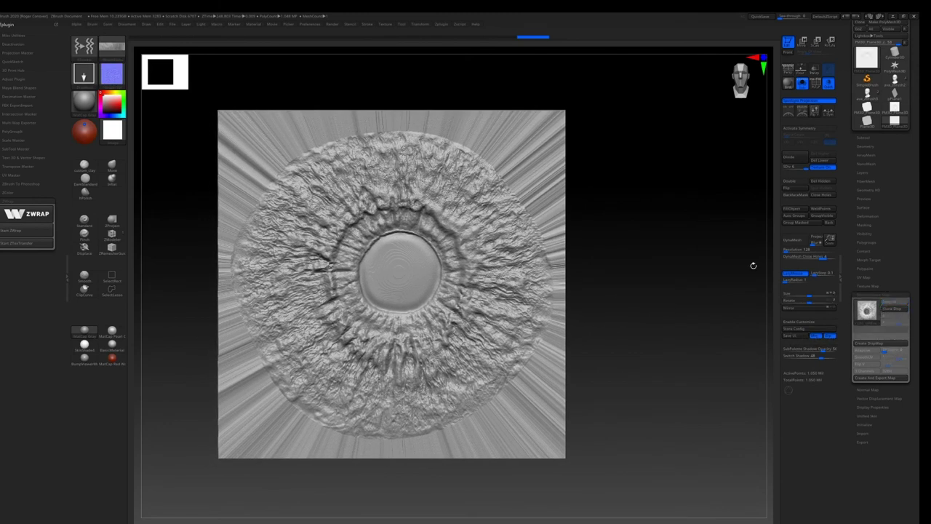
{"action": "left_click_drag", "start_coordinate": [803, 168], "coordinate": [784, 168]}
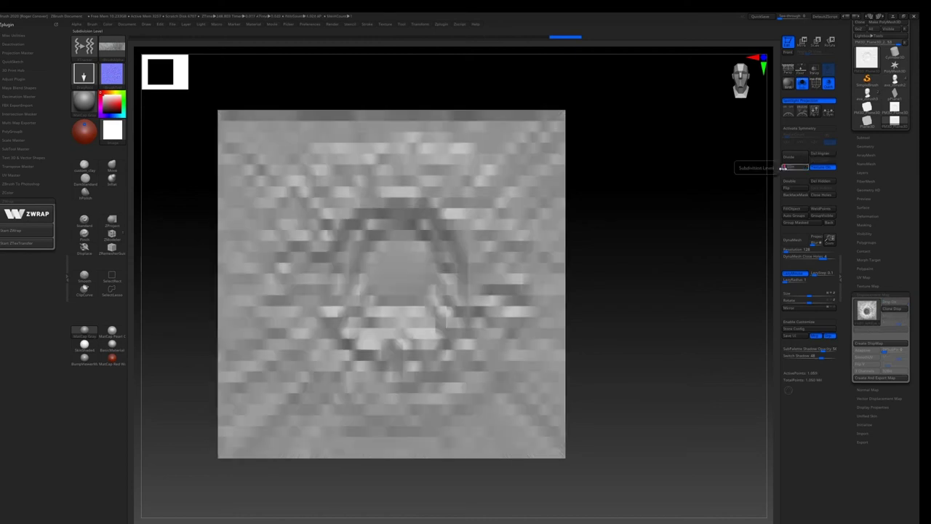
Generate a normal map from the iris relief in the Normal Map settings.
{"action": "left_click", "coordinate": [876, 389]}
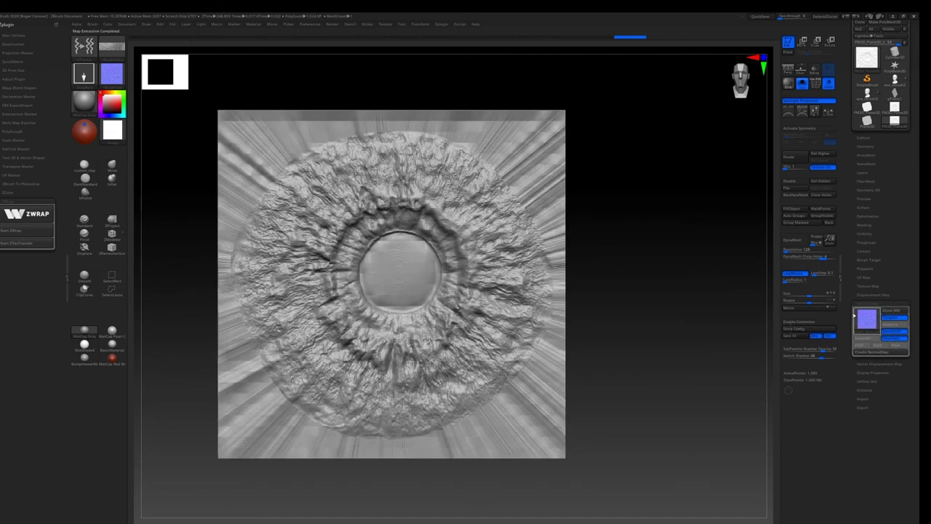
{"action": "left_click", "coordinate": [873, 322]}
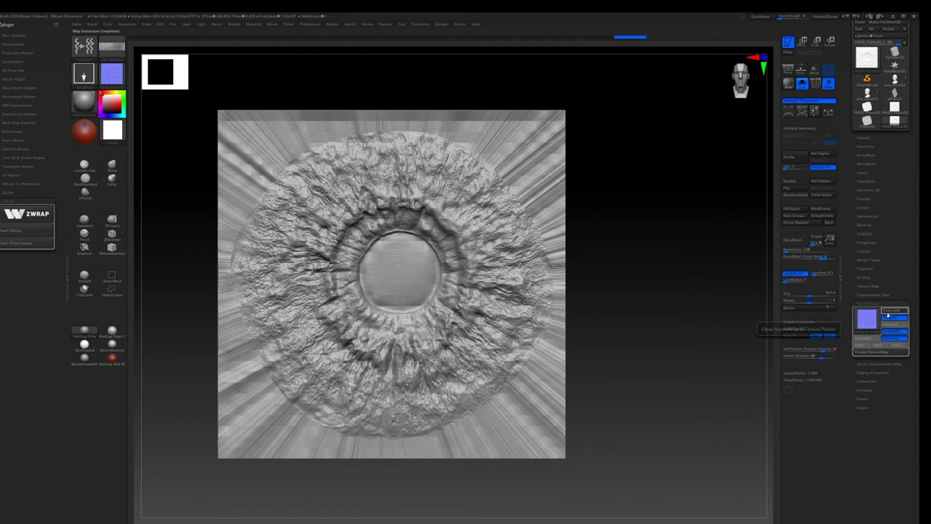
Export the normal map as a PNG named iris_normal into recordings > New folder.
{"action": "left_click", "coordinate": [111, 74]}
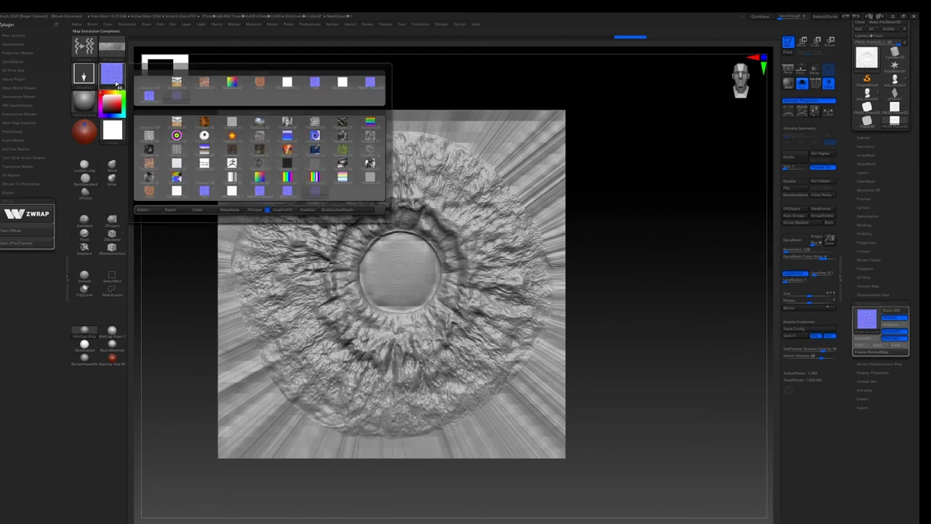
{"action": "mouse_move", "coordinate": [213, 195]}
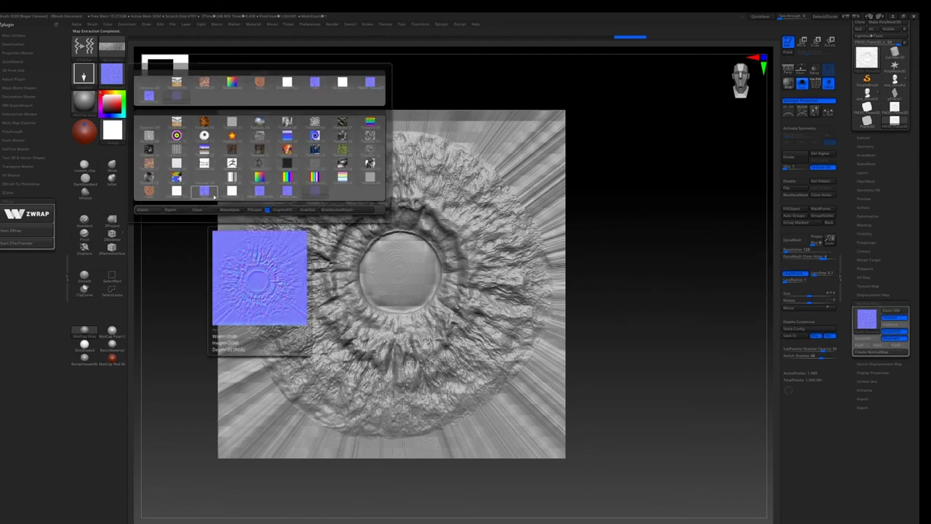
{"action": "left_click", "coordinate": [170, 209]}
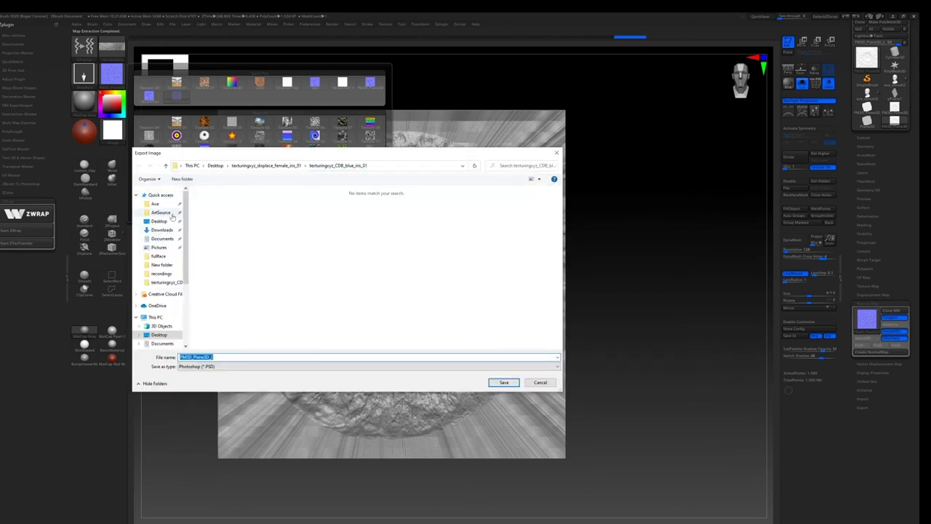
{"action": "left_click", "coordinate": [161, 274]}
{"action": "double_click", "coordinate": [255, 211]}
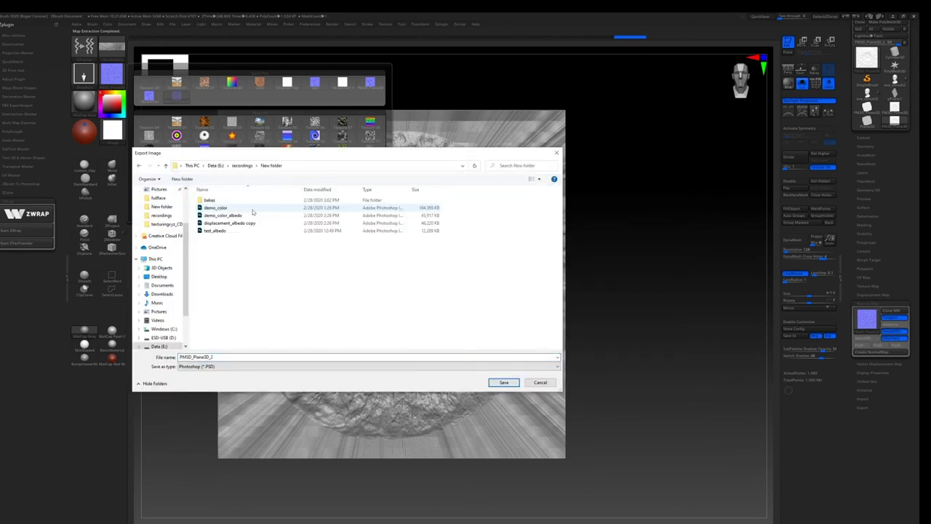
{"action": "double_click", "coordinate": [253, 357]}
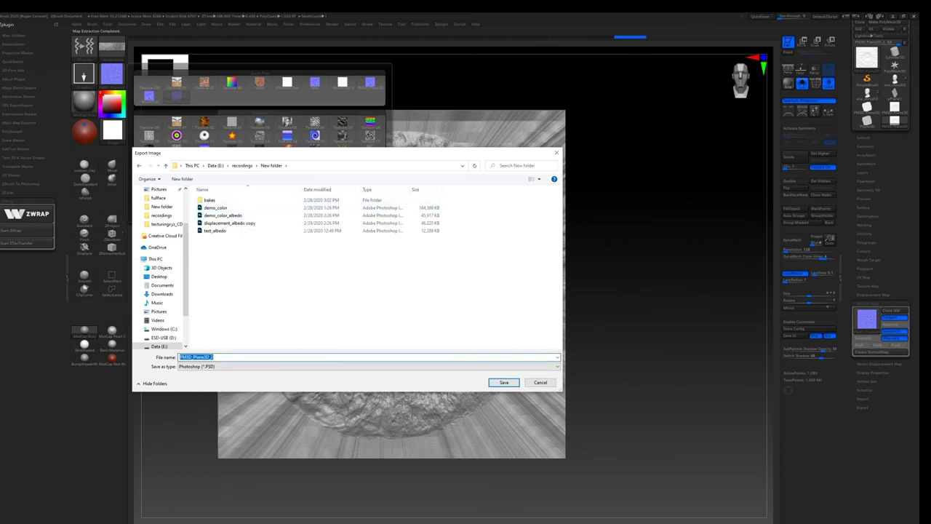
{"action": "key", "text": "BackSpace"}
{"action": "left_click", "coordinate": [437, 366]}
{"action": "left_click", "coordinate": [450, 382]}
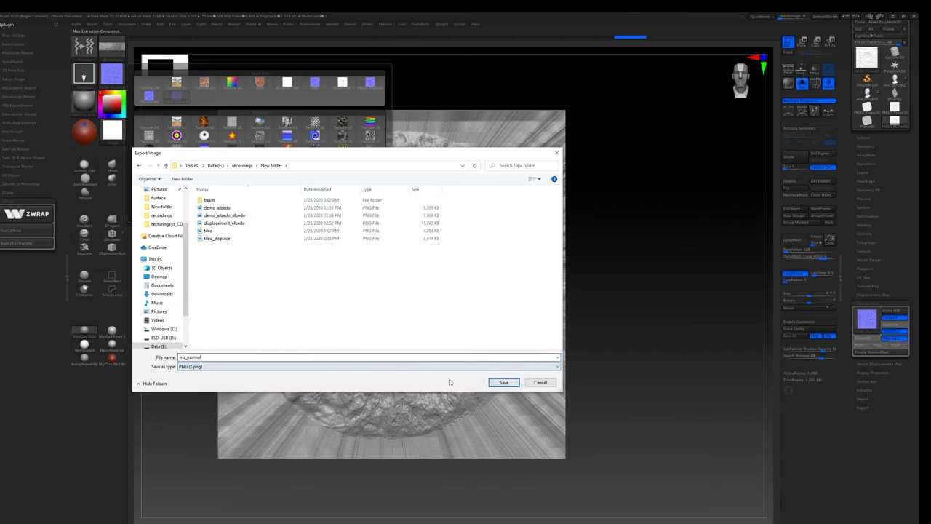
{"action": "left_click", "coordinate": [503, 382]}
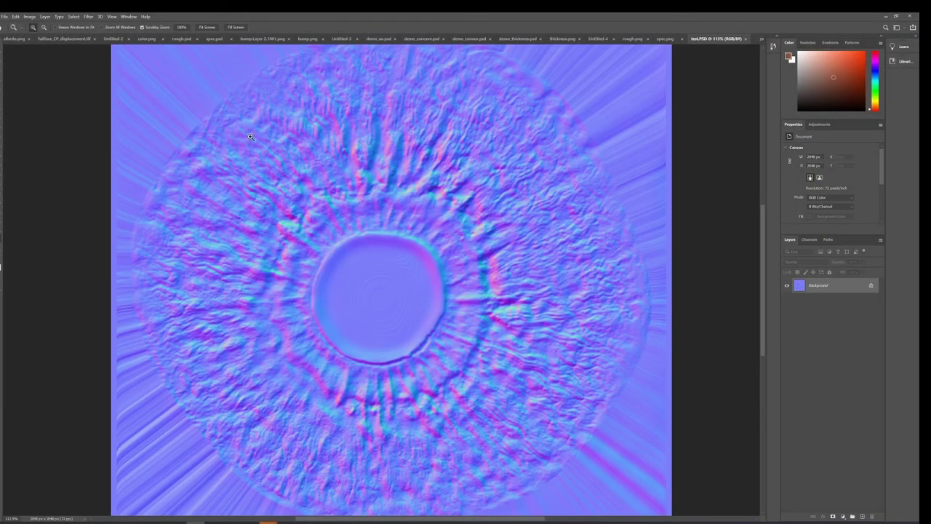
Open iris_normal.png from recordings > New folder in Photoshop and zoom to inspect it.
{"action": "left_click_drag", "start_coordinate": [250, 137], "coordinate": [106, 51]}
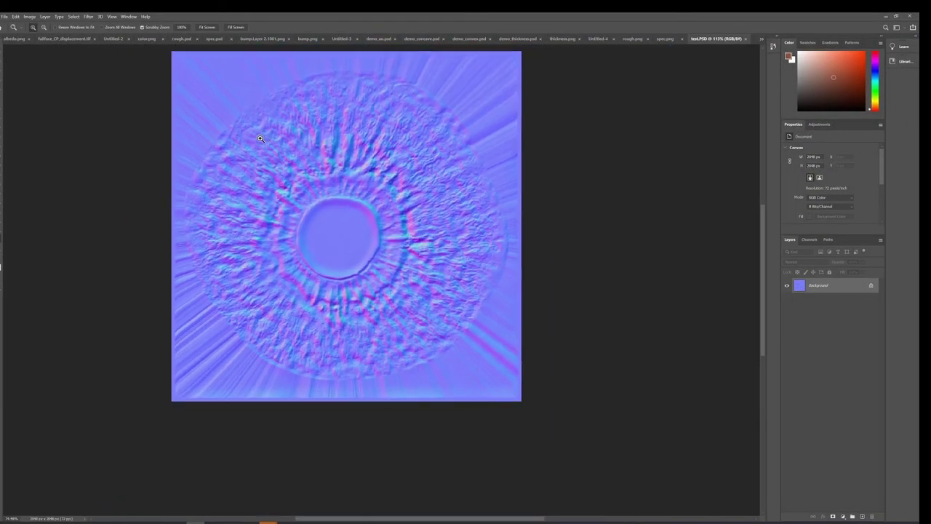
{"action": "left_click", "coordinate": [3, 16]}
{"action": "left_click", "coordinate": [14, 29]}
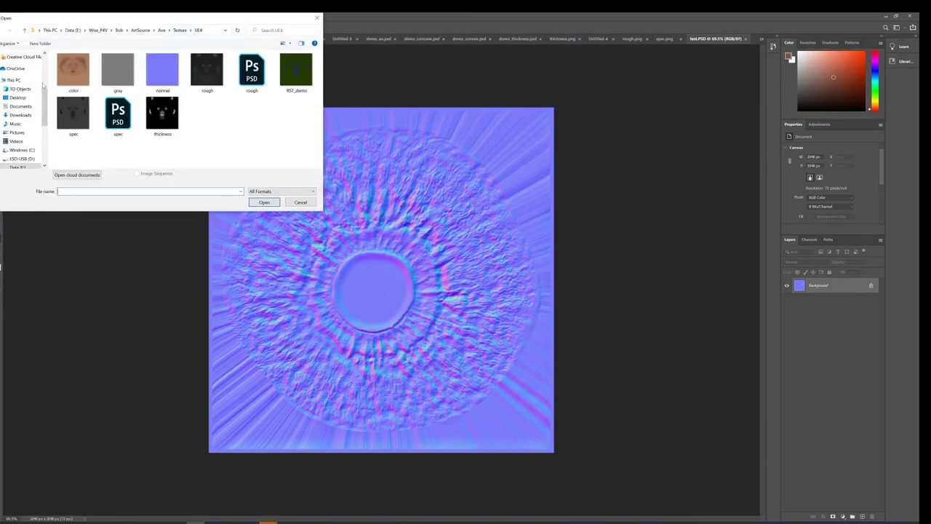
{"action": "scroll", "coordinate": [26, 76], "scroll_direction": "up", "scroll_amount": 4}
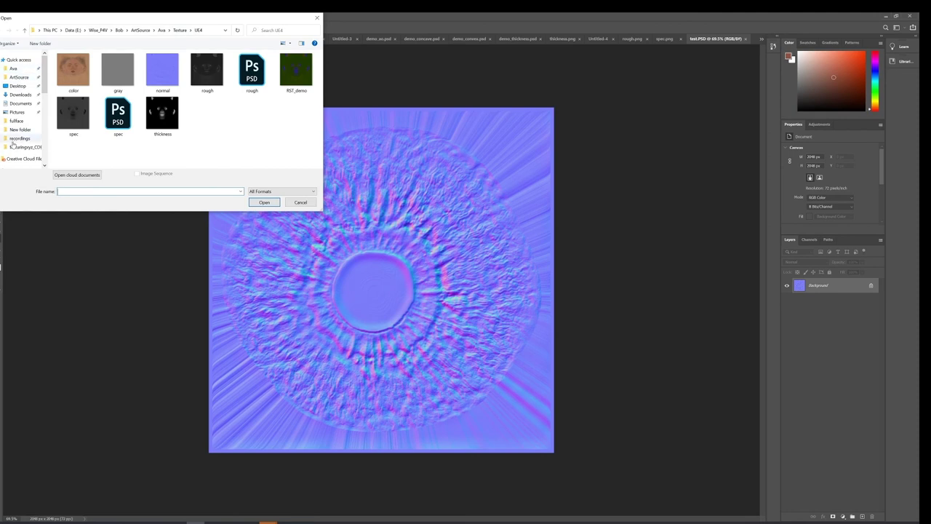
{"action": "scroll", "coordinate": [21, 87], "scroll_direction": "down", "scroll_amount": 1}
{"action": "left_click", "coordinate": [20, 124]}
{"action": "double_click", "coordinate": [125, 75]}
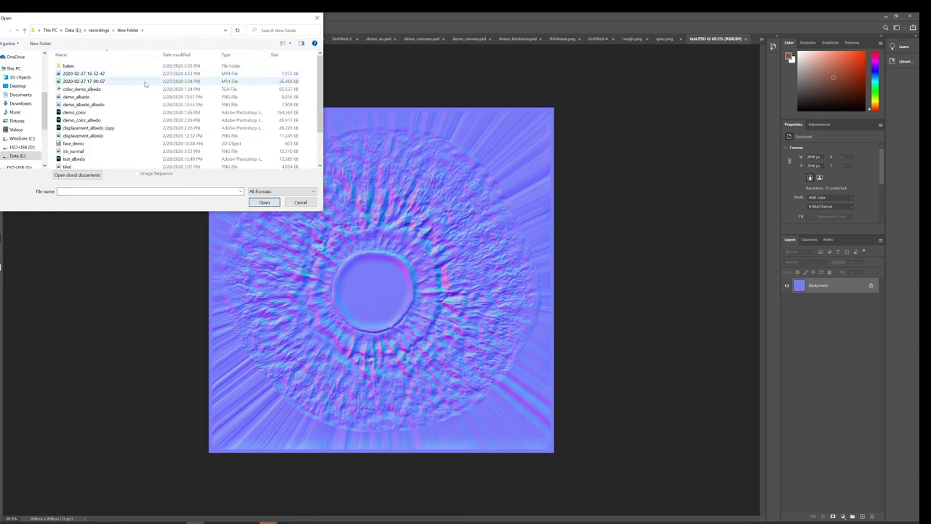
{"action": "double_click", "coordinate": [122, 65]}
{"action": "left_click", "coordinate": [127, 30]}
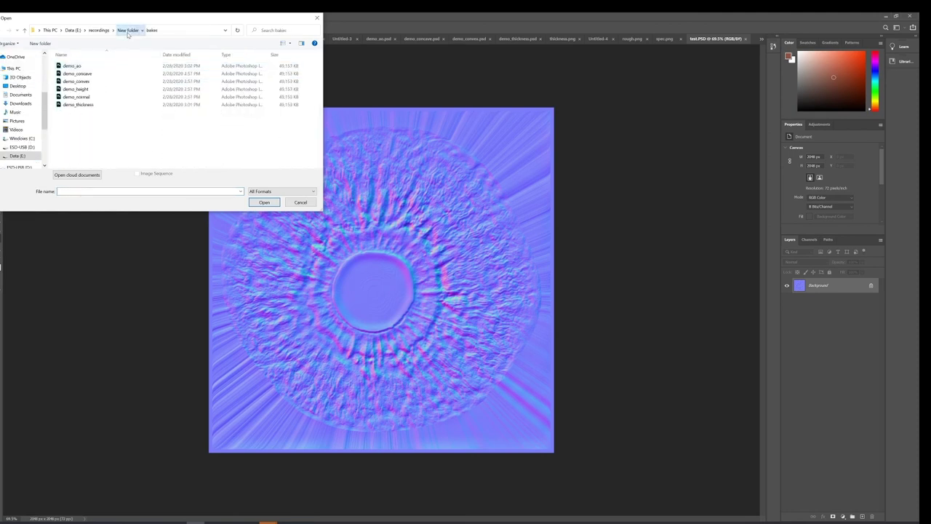
{"action": "scroll", "coordinate": [109, 124], "scroll_direction": "down", "scroll_amount": 3}
{"action": "scroll", "coordinate": [98, 151], "scroll_direction": "up", "scroll_amount": 2}
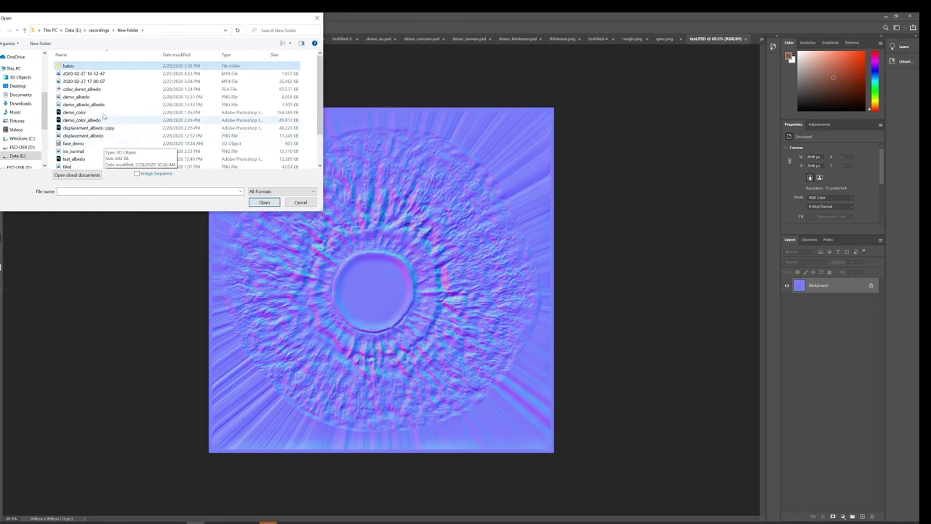
{"action": "double_click", "coordinate": [100, 153]}
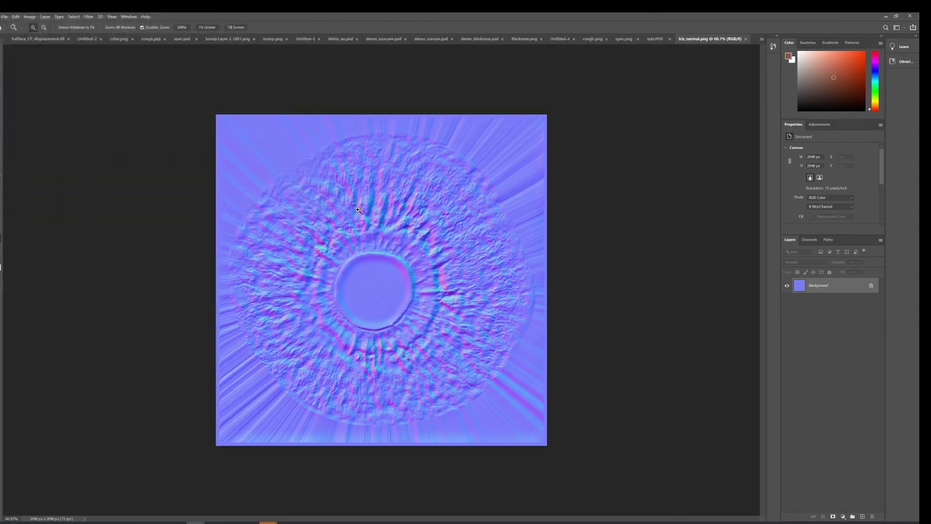
{"action": "left_click", "coordinate": [359, 211]}
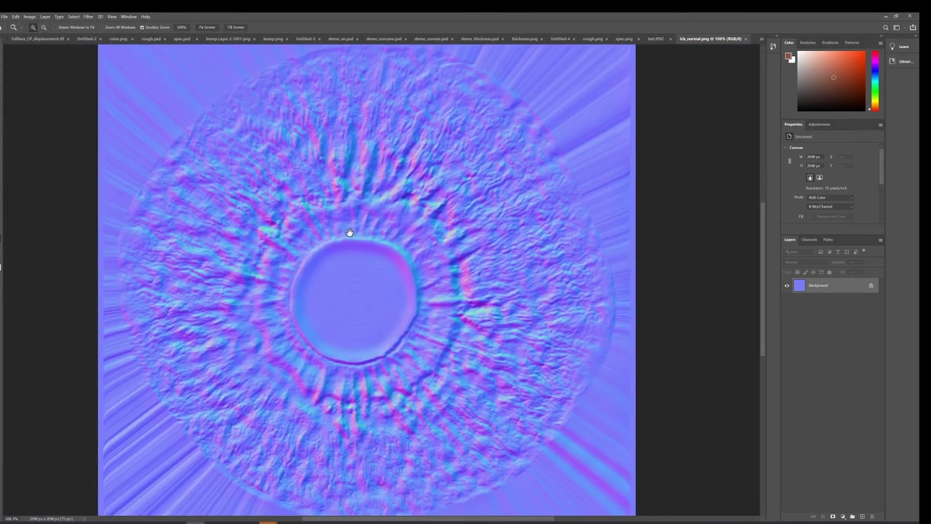
{"action": "left_click_drag", "start_coordinate": [362, 257], "coordinate": [216, 111]}
Open the iris colour texture from the texturingxyz folder and zoom in on it.
{"action": "left_click", "coordinate": [6, 16]}
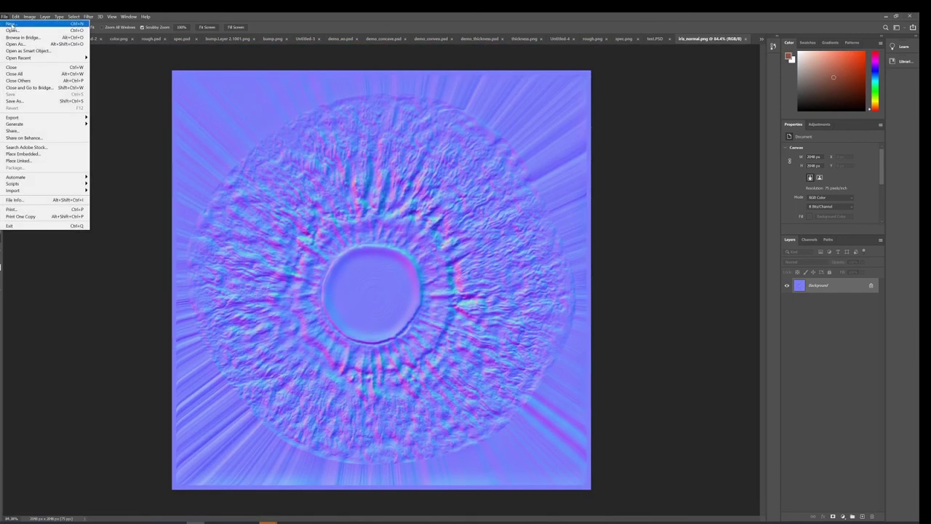
{"action": "left_click", "coordinate": [18, 30]}
{"action": "scroll", "coordinate": [138, 127], "scroll_direction": "down", "scroll_amount": 2}
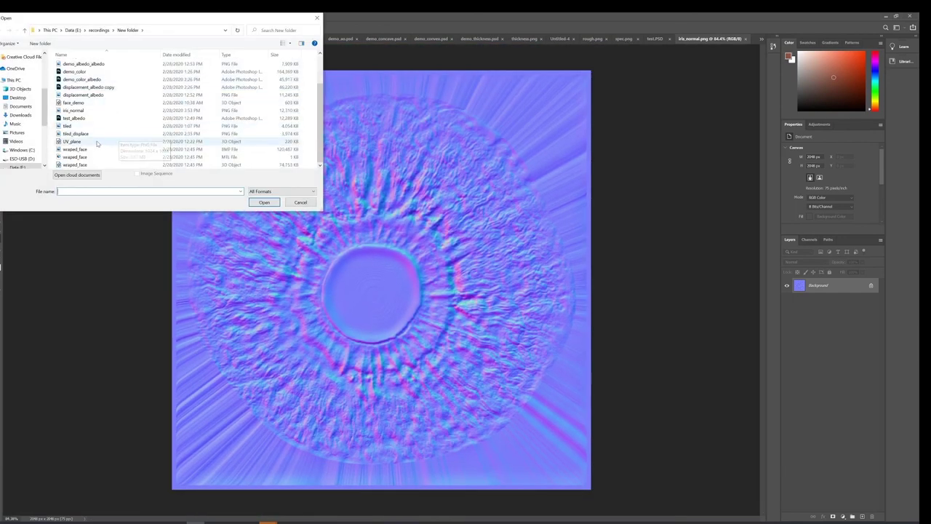
{"action": "scroll", "coordinate": [91, 126], "scroll_direction": "up", "scroll_amount": 1}
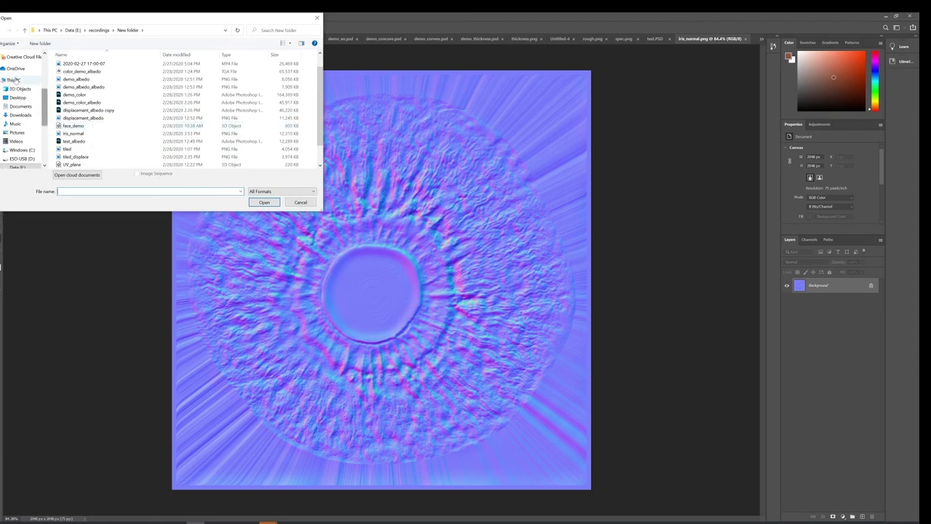
{"action": "scroll", "coordinate": [32, 74], "scroll_direction": "up", "scroll_amount": 4}
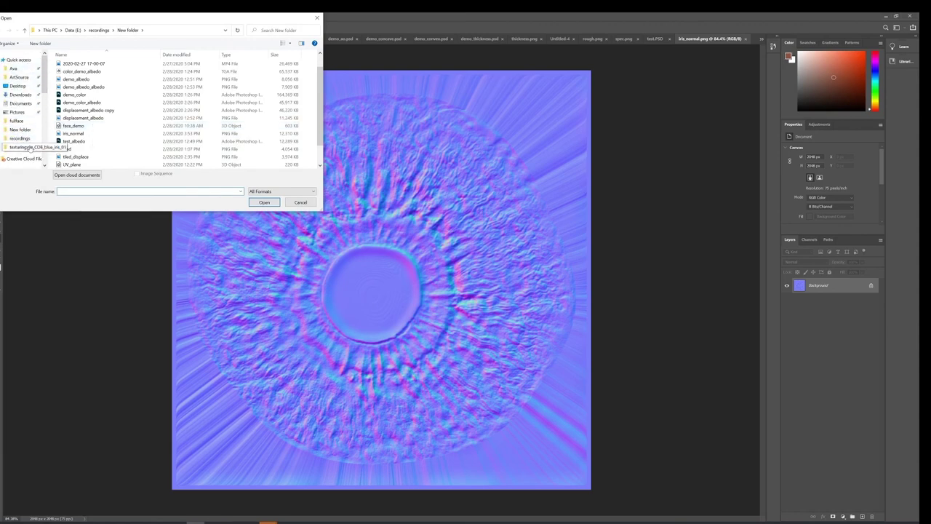
{"action": "left_click", "coordinate": [29, 148]}
{"action": "double_click", "coordinate": [122, 87]}
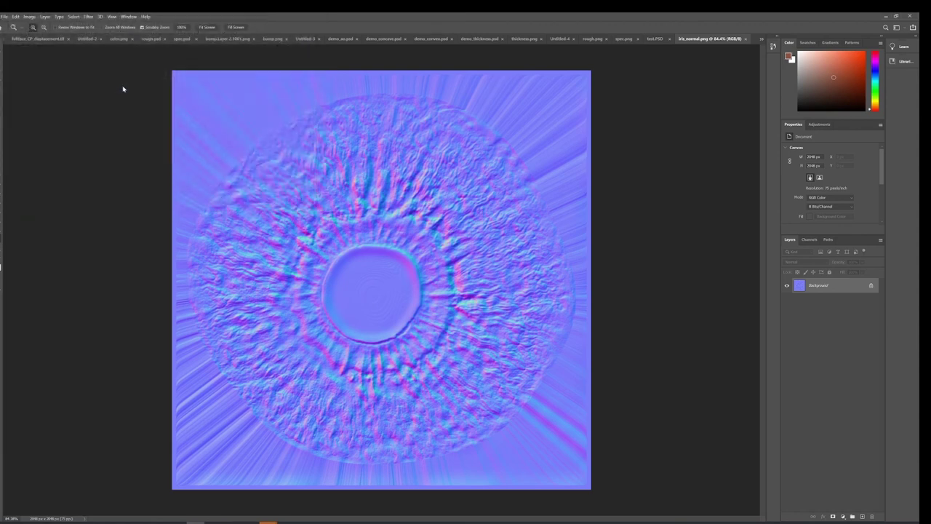
{"action": "left_click_drag", "start_coordinate": [350, 199], "coordinate": [360, 199]}
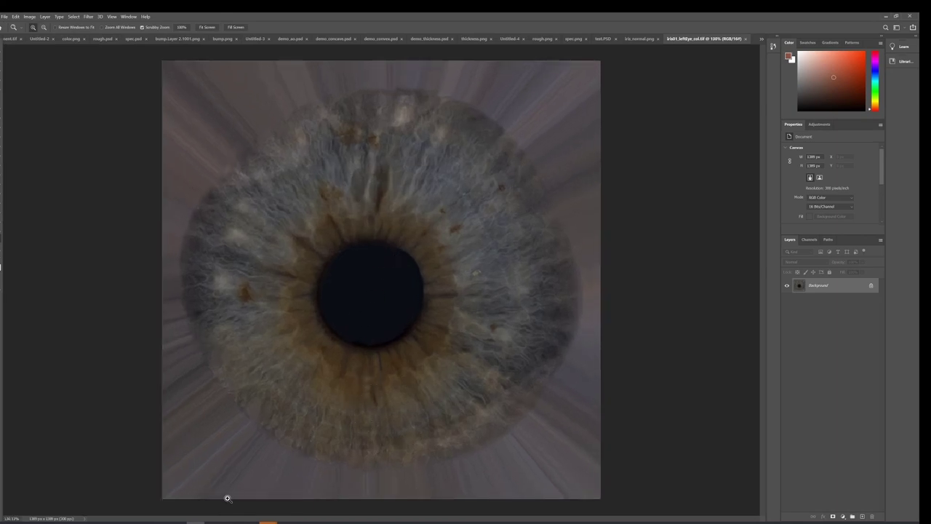
Bring the Unreal Editor window to the front from the taskbar.
{"action": "mouse_move", "coordinate": [159, 521]}
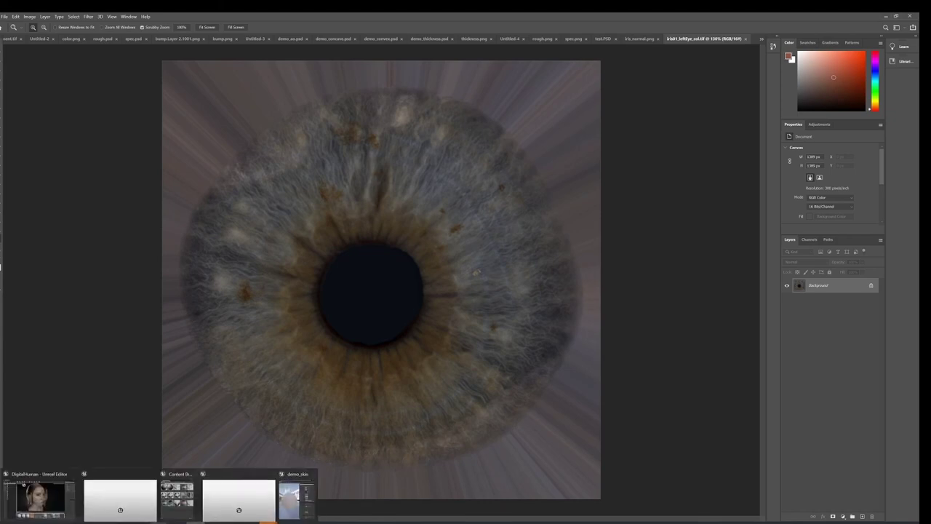
{"action": "mouse_move", "coordinate": [52, 507]}
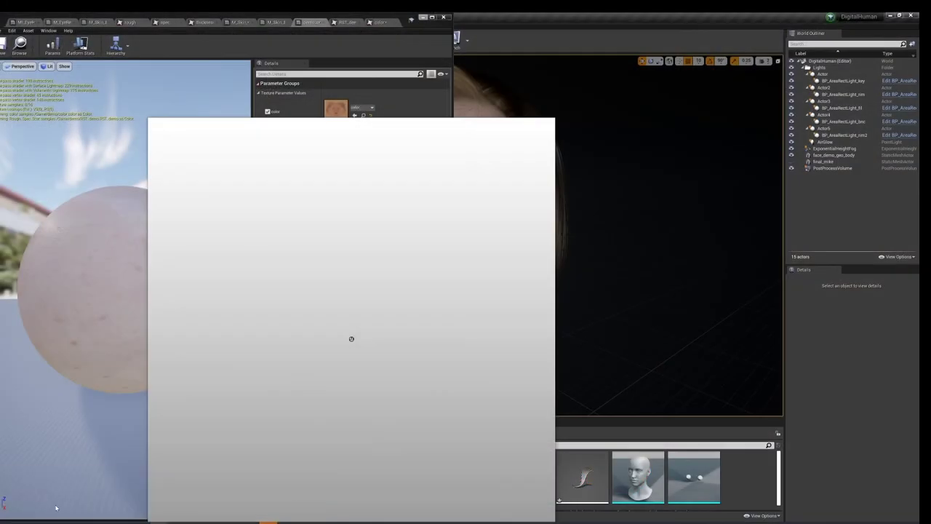
{"action": "left_click", "coordinate": [44, 502]}
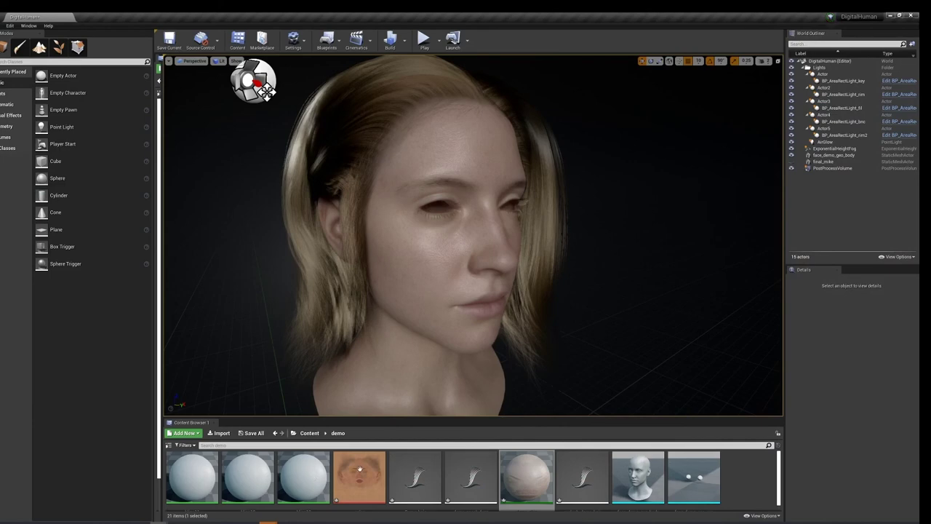
In Maya, select geo_eye_ao, geo_eye and geo_eye_wetness together in the Outliner.
{"action": "mouse_move", "coordinate": [186, 521]}
{"action": "left_click", "coordinate": [284, 506]}
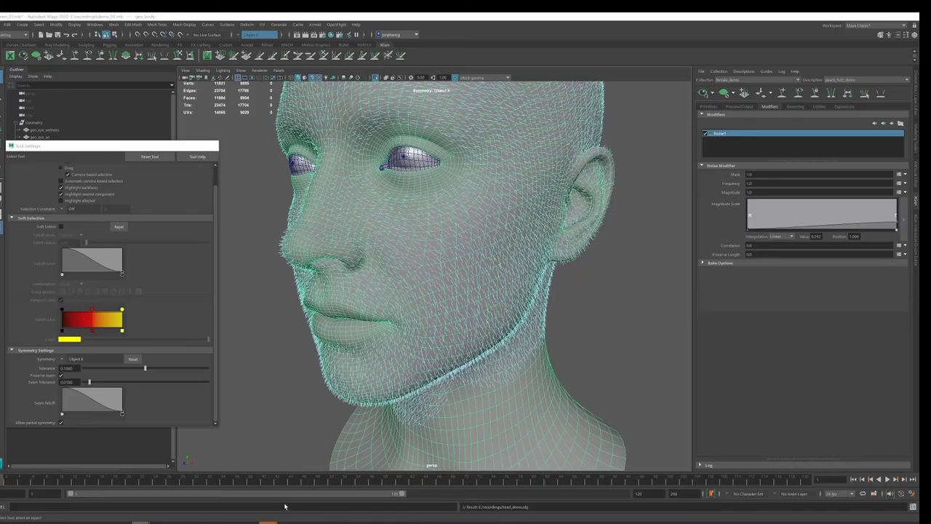
{"action": "left_click_drag", "start_coordinate": [191, 182], "coordinate": [227, 166], "text": "alt"}
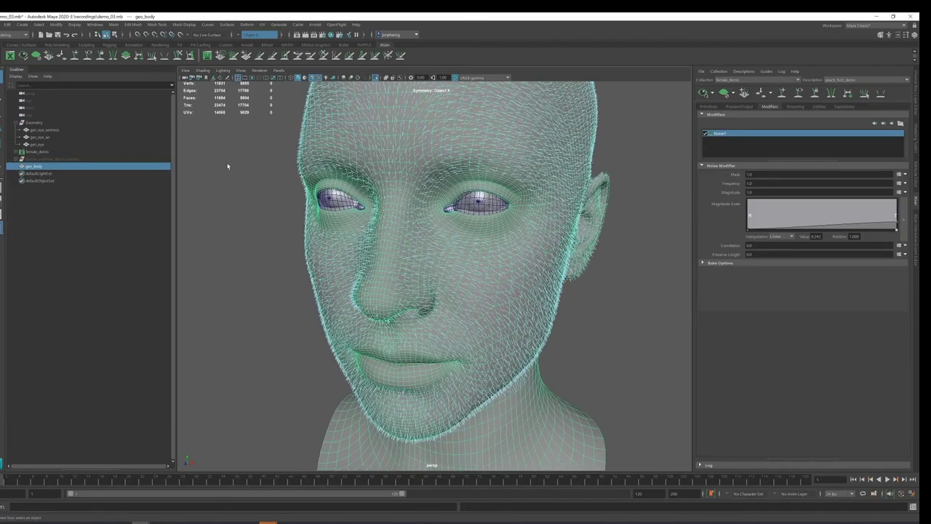
{"action": "left_click", "coordinate": [74, 137]}
{"action": "left_click", "coordinate": [69, 144], "text": "ctrl"}
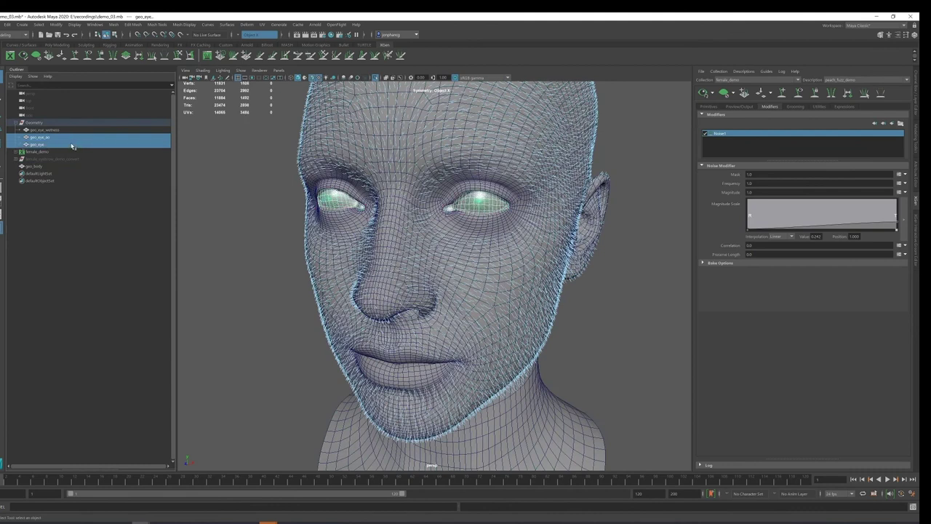
{"action": "left_click", "coordinate": [84, 131], "text": "ctrl"}
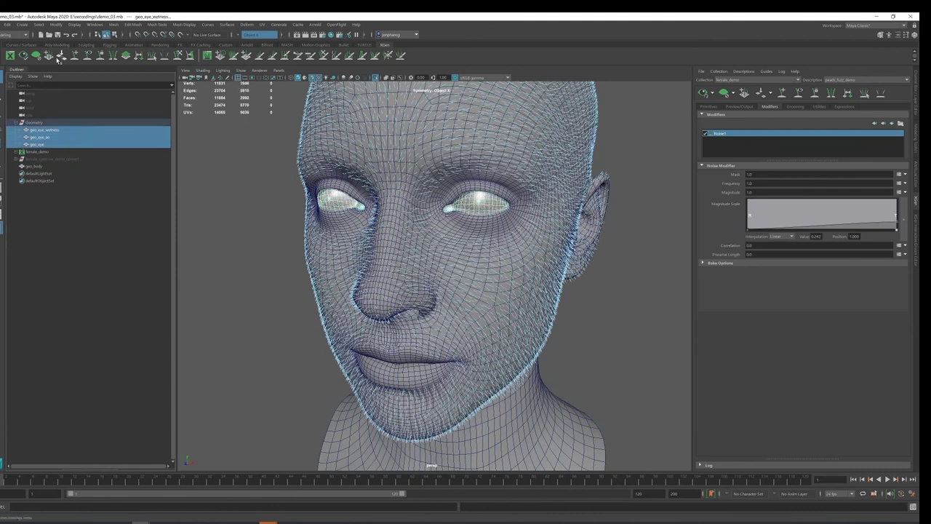
Export the selected eye meshes as head_demo_eyes.obj in the recordings folder.
{"action": "left_click", "coordinate": [225, 45]}
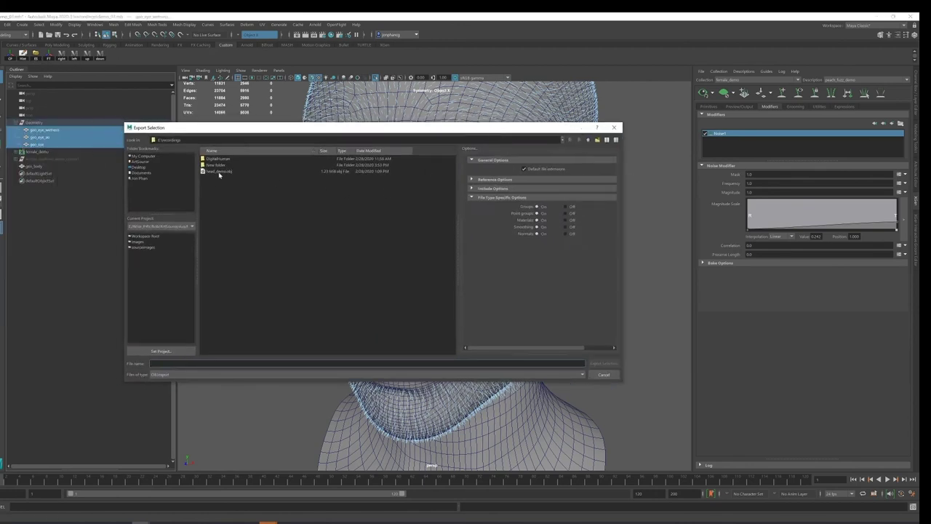
{"action": "left_click", "coordinate": [232, 172]}
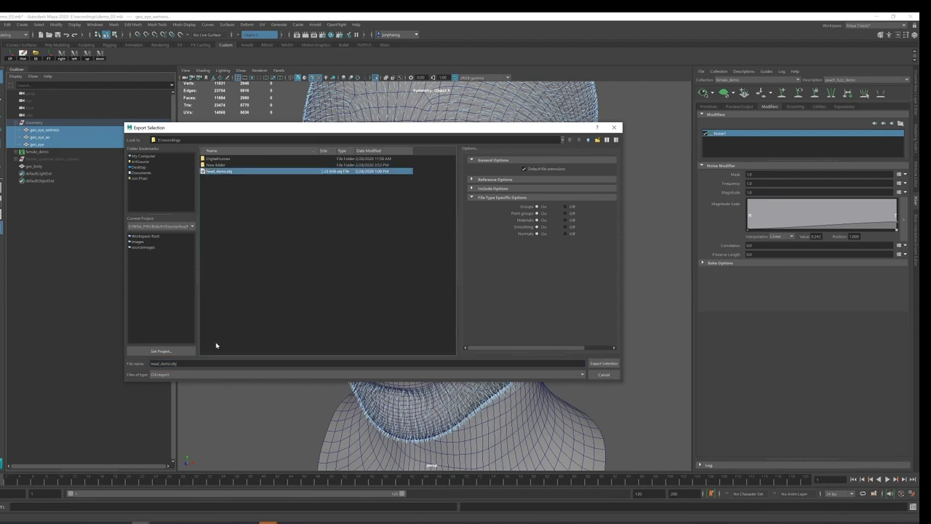
{"action": "left_click", "coordinate": [172, 363]}
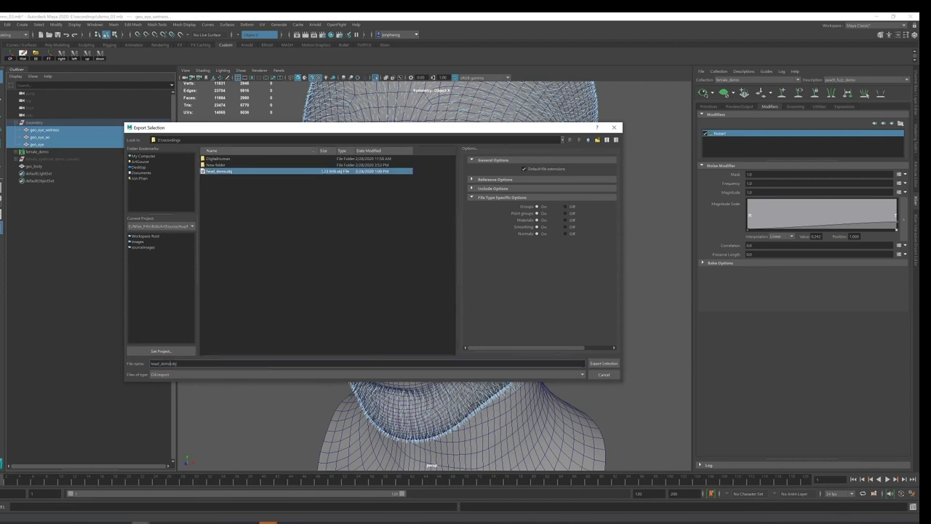
{"action": "type", "text": "_m"}
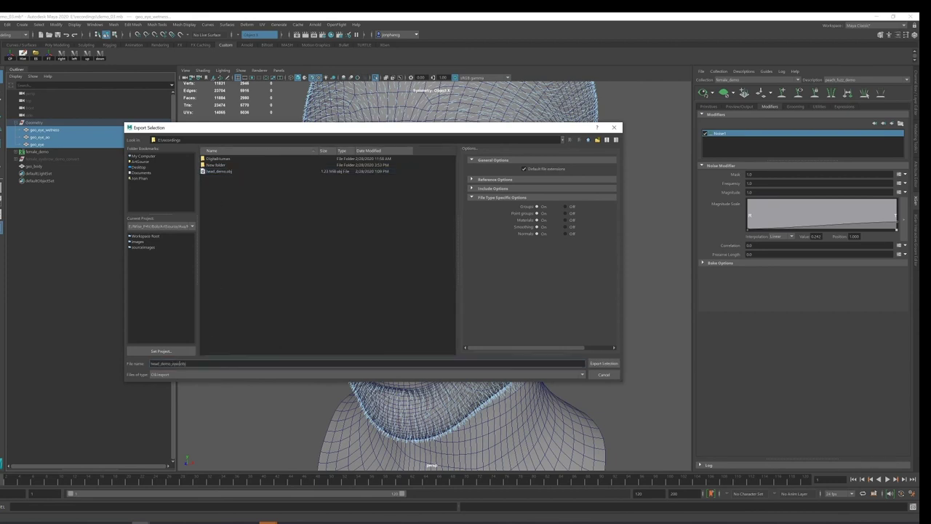
{"action": "key", "text": "Return"}
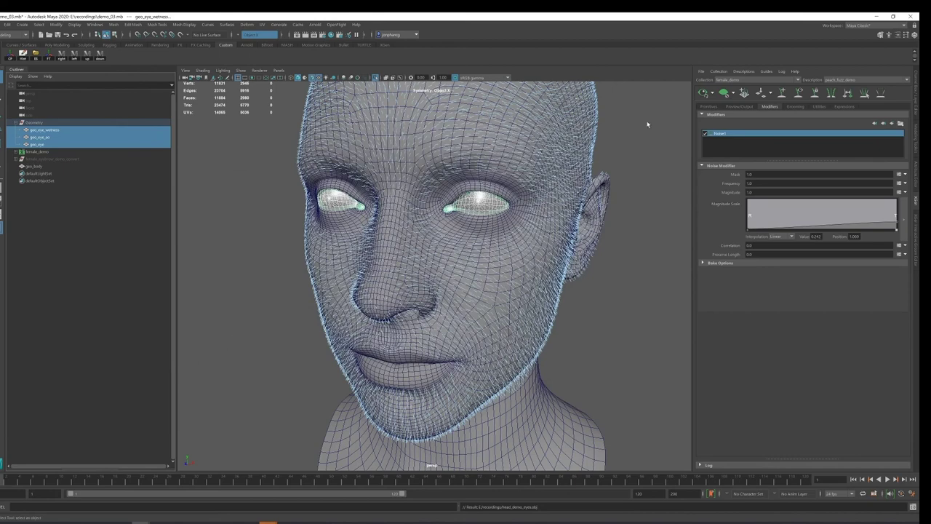
Select geo_eye and isolate it so only the two eyeballs are visible.
{"action": "left_click_drag", "start_coordinate": [597, 137], "coordinate": [525, 156], "text": "alt"}
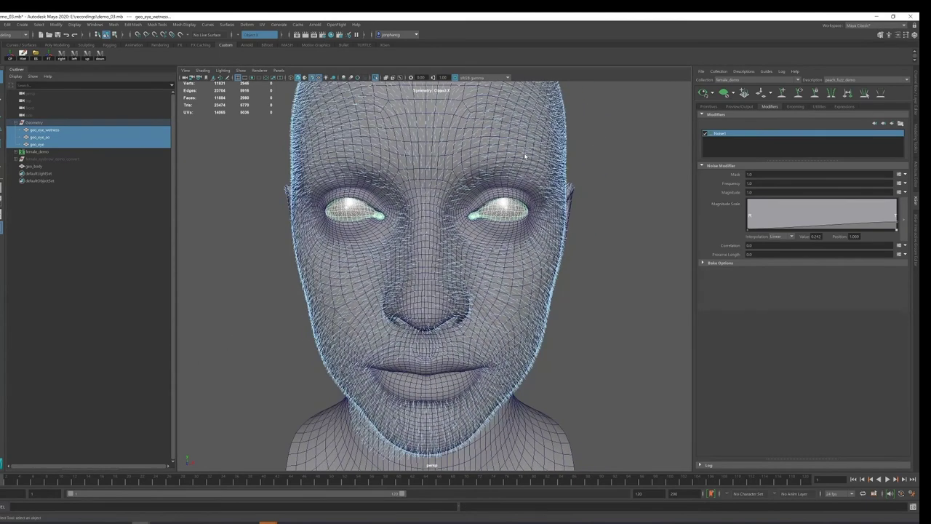
{"action": "left_click", "coordinate": [133, 149]}
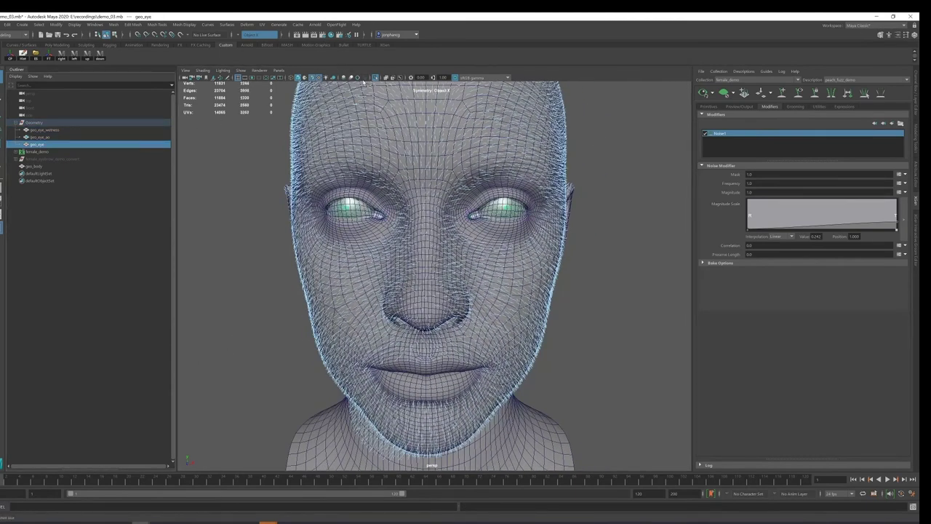
{"action": "left_click", "coordinate": [376, 77]}
{"action": "mouse_move", "coordinate": [364, 155]}
{"action": "left_mouse_down", "text": "alt"}
{"action": "mouse_move", "coordinate": [393, 179]}
{"action": "mouse_move", "coordinate": [337, 238]}
{"action": "left_mouse_up", "text": "alt"}
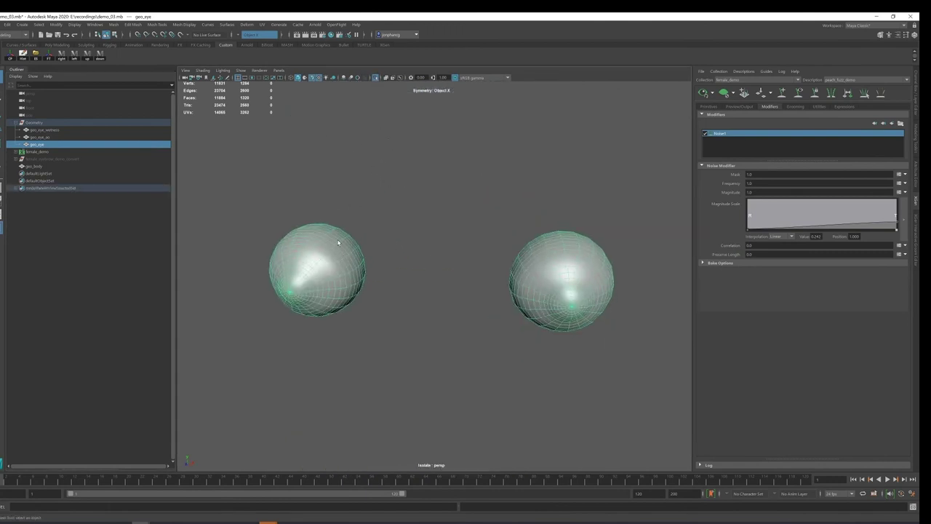
Separate the left eyeball into its own mesh, polySurface3, and open the UV Editor.
{"action": "right_click_drag", "start_coordinate": [338, 243], "coordinate": [331, 385]}
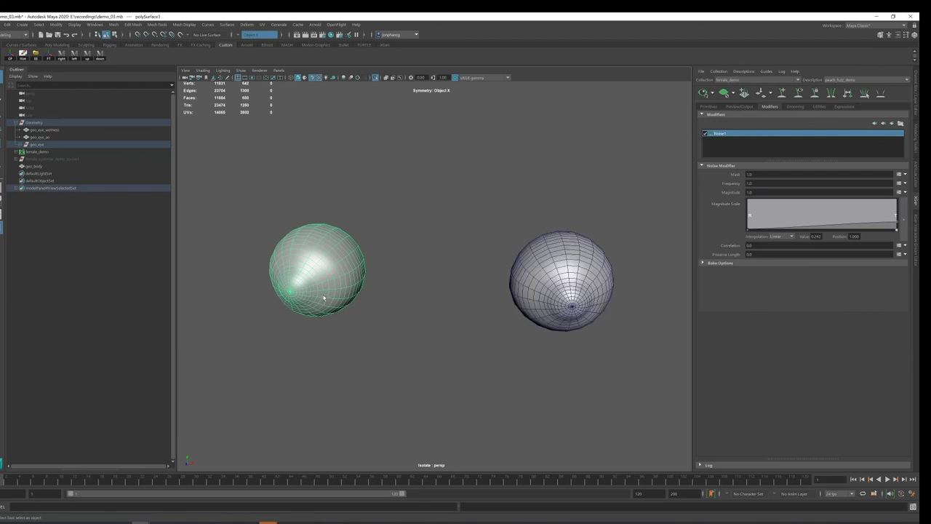
{"action": "left_click_drag", "start_coordinate": [324, 298], "coordinate": [425, 202], "text": "alt"}
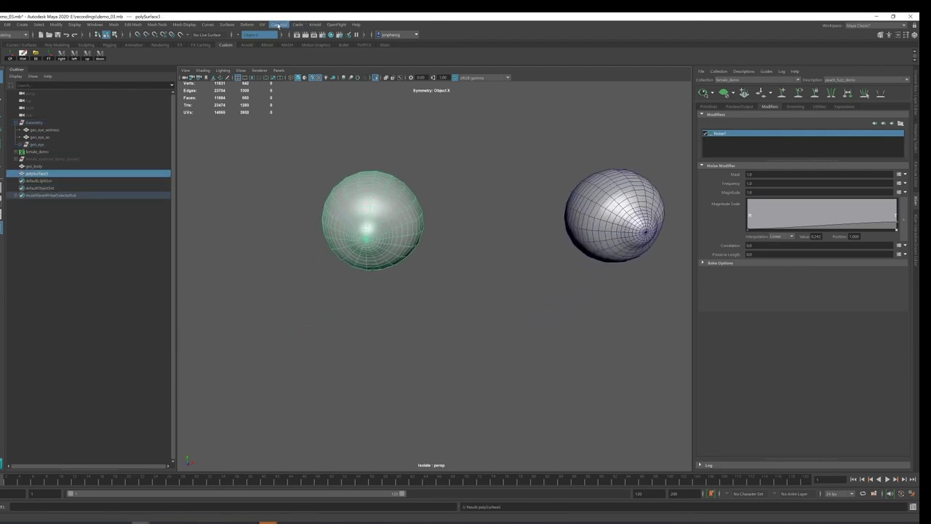
{"action": "left_click", "coordinate": [263, 25]}
{"action": "left_click", "coordinate": [278, 35]}
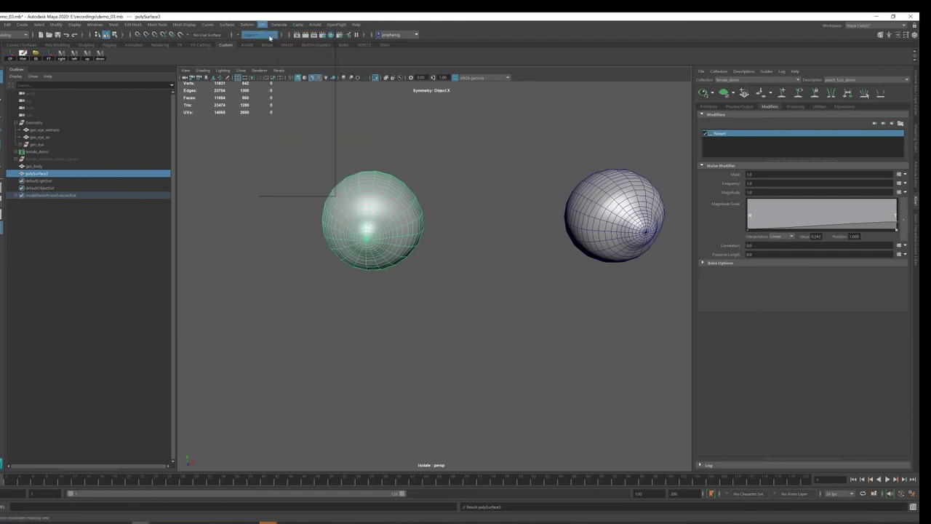
Move the UV Editor aside to uncover the eye and select the eye sphere.
{"action": "middle_click_drag", "start_coordinate": [378, 199], "coordinate": [359, 189], "text": "alt"}
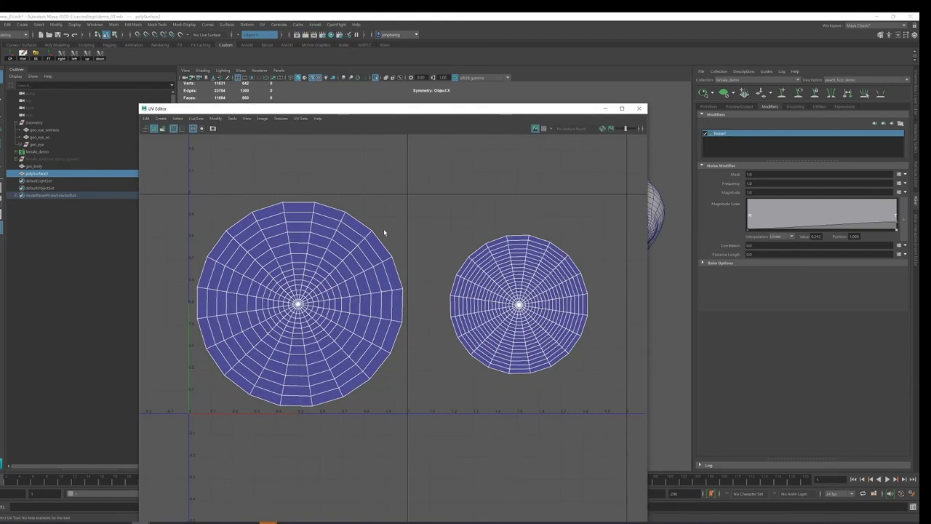
{"action": "left_click_drag", "start_coordinate": [378, 108], "coordinate": [251, 111]}
{"action": "left_click", "coordinate": [630, 212]}
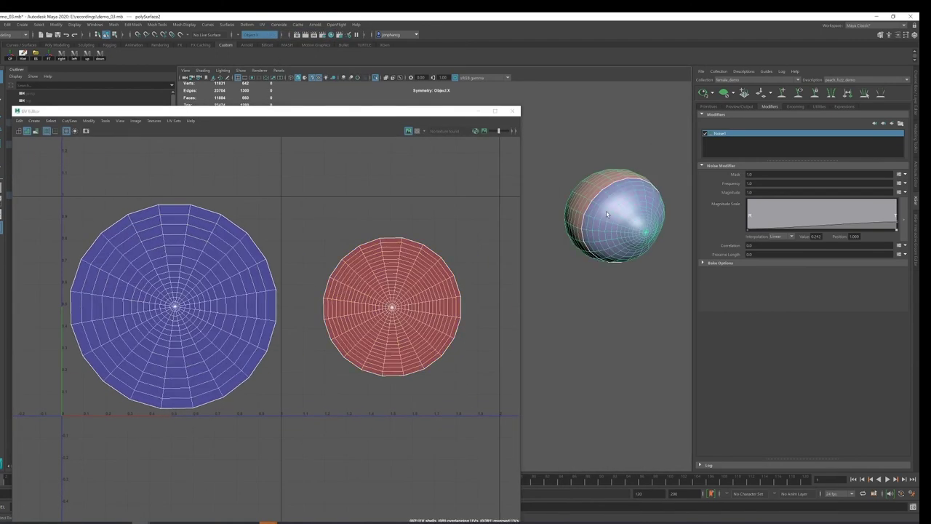
{"action": "left_click_drag", "start_coordinate": [577, 198], "coordinate": [570, 204], "text": "alt"}
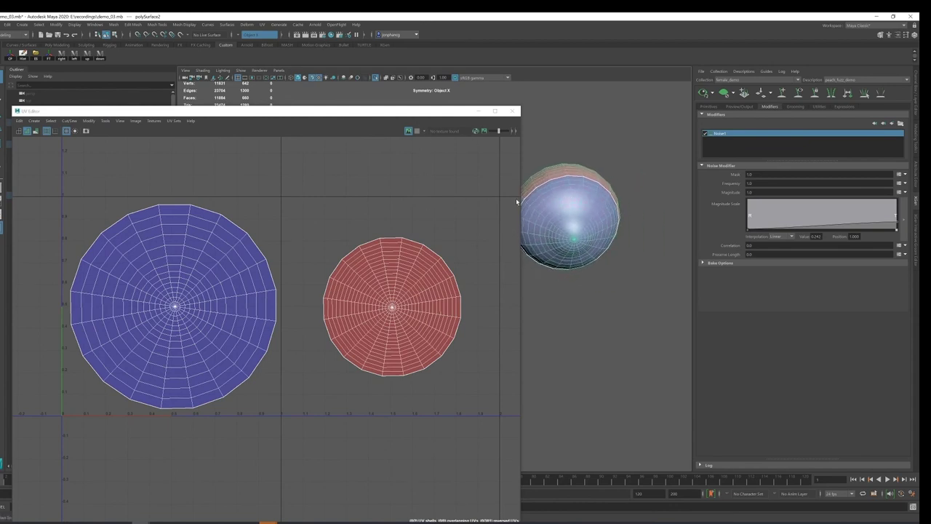
{"action": "left_click_drag", "start_coordinate": [572, 199], "coordinate": [579, 171], "text": "alt"}
Select two edge loops around the eye's cap as seams, deselecting the extra edges.
{"action": "double_click", "coordinate": [568, 182]}
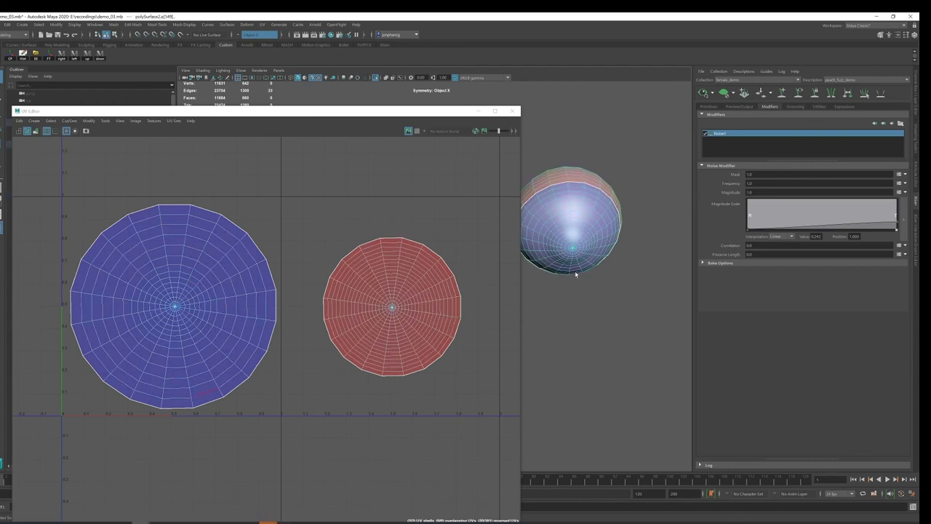
{"action": "mouse_move", "coordinate": [580, 279]}
{"action": "left_mouse_down", "text": "alt"}
{"action": "mouse_move", "coordinate": [572, 252]}
{"action": "mouse_move", "coordinate": [441, 125]}
{"action": "left_mouse_up", "text": "alt"}
{"action": "double_click", "coordinate": [562, 241], "text": "shift"}
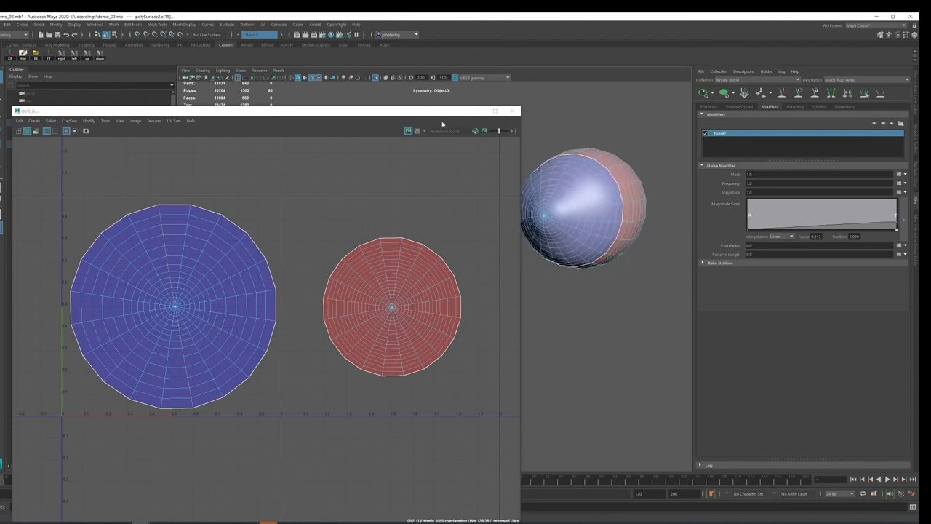
{"action": "left_click_drag", "start_coordinate": [520, 125], "coordinate": [437, 128]}
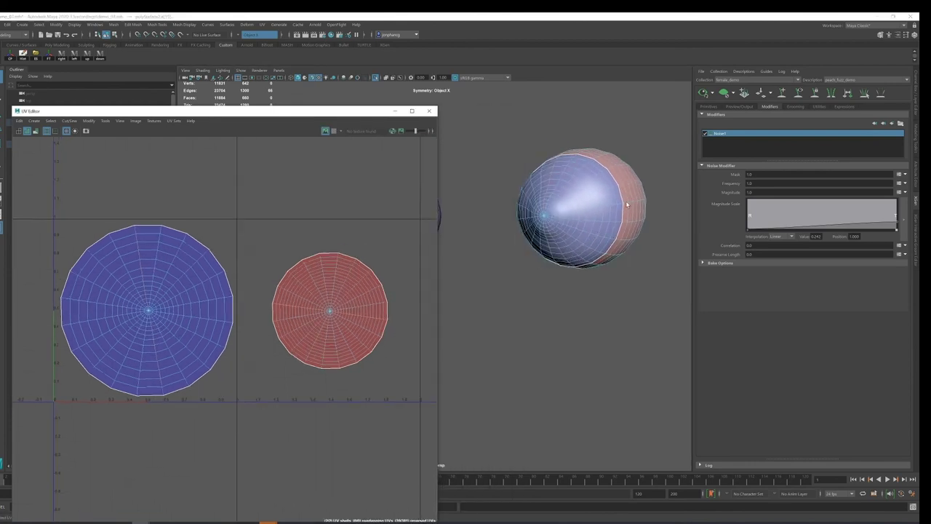
{"action": "left_click_drag", "start_coordinate": [623, 204], "coordinate": [568, 227], "text": "alt"}
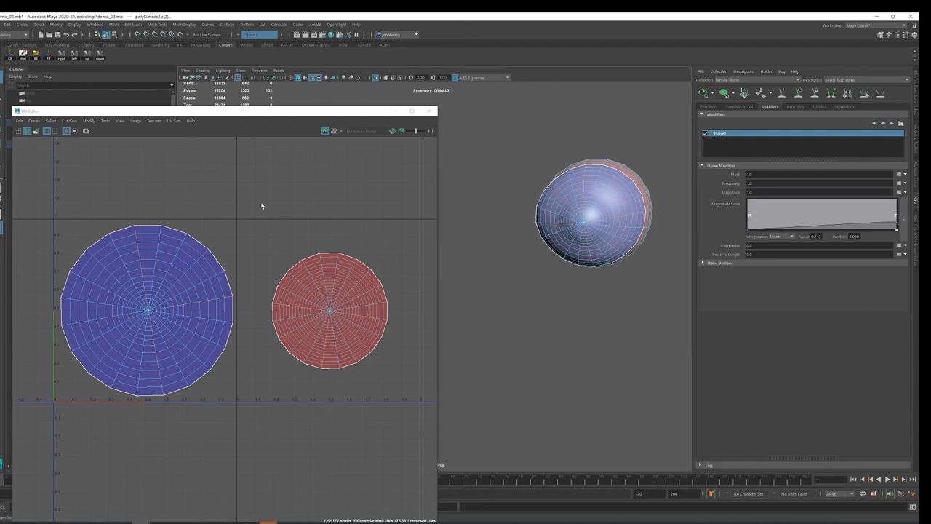
{"action": "left_click_drag", "start_coordinate": [260, 202], "coordinate": [37, 412]}
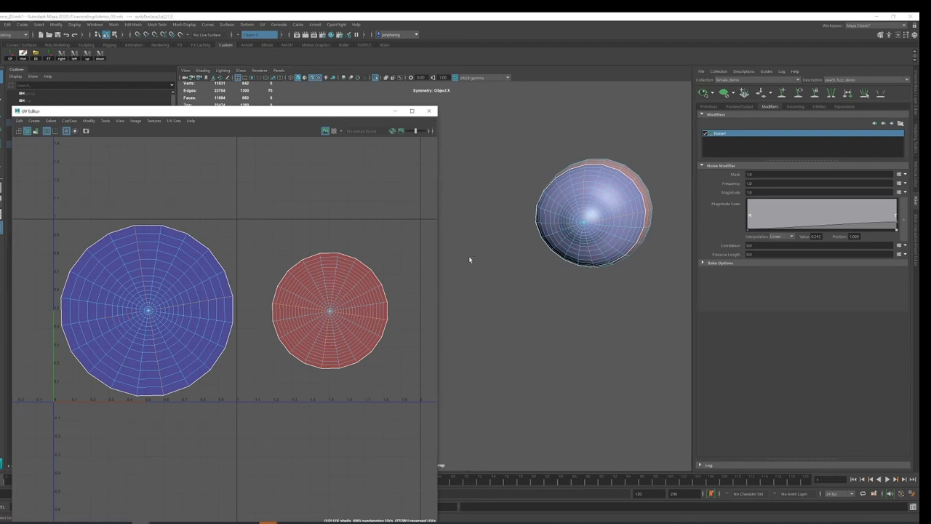
Cut the eye's UVs along the selected seams, then reselect the cap shell's border edges.
{"action": "left_click", "coordinate": [69, 120]}
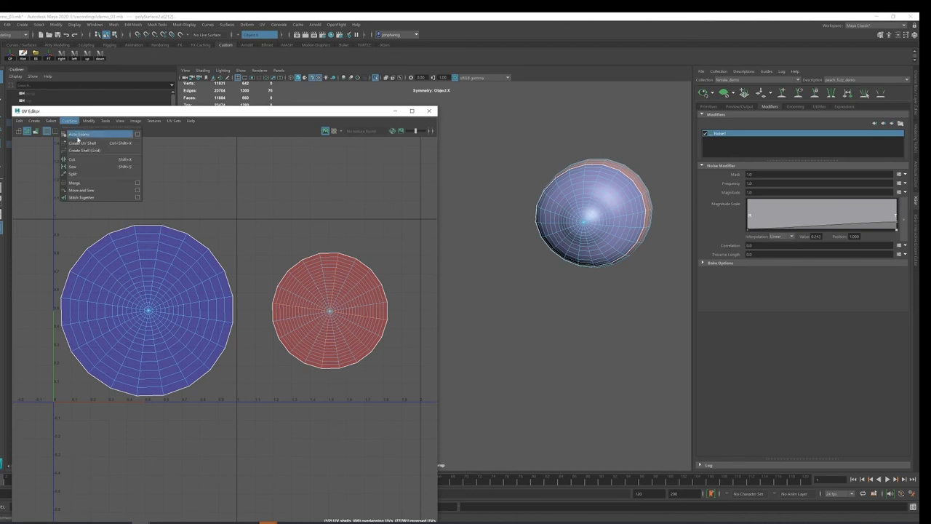
{"action": "left_click", "coordinate": [99, 159]}
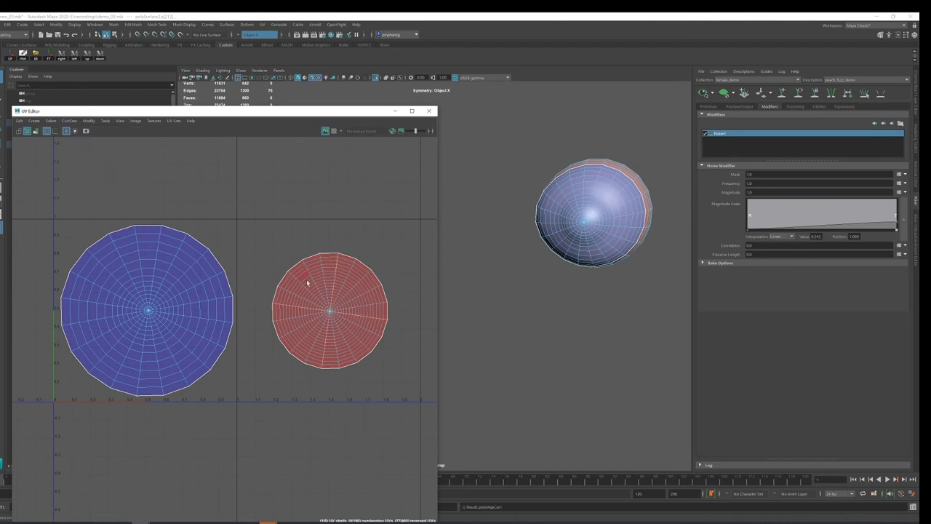
{"action": "double_click", "coordinate": [297, 262]}
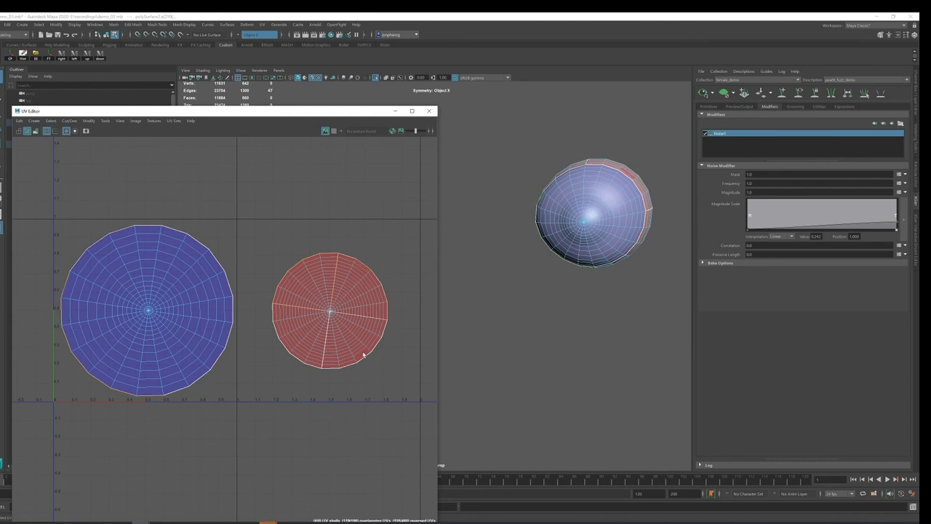
{"action": "double_click", "coordinate": [309, 367], "text": "shift"}
{"action": "left_click", "coordinate": [305, 368], "text": "shift"}
{"action": "key", "text": "ctrl+z"}
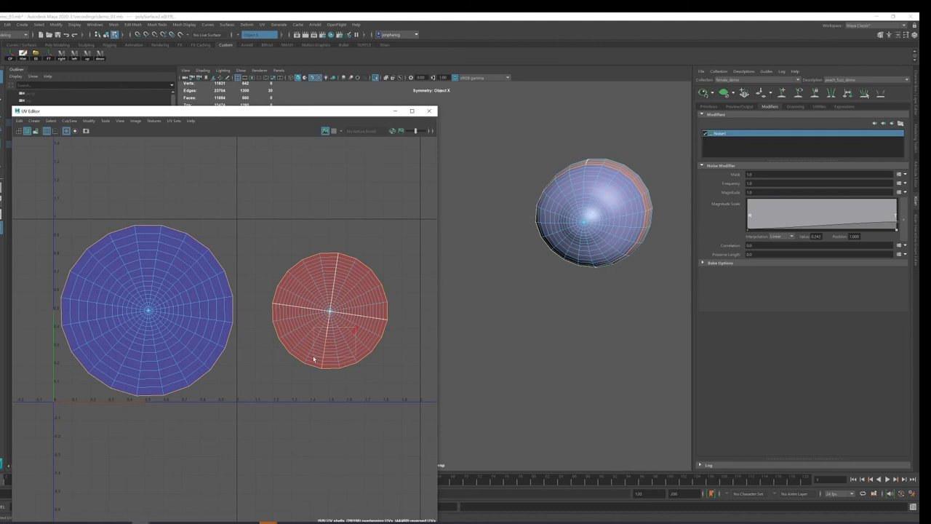
{"action": "key", "text": "ctrl+z"}
Sew the red cap shell onto the blue shell and unfold it into four petals.
{"action": "left_click", "coordinate": [69, 121]}
{"action": "left_click", "coordinate": [96, 193]}
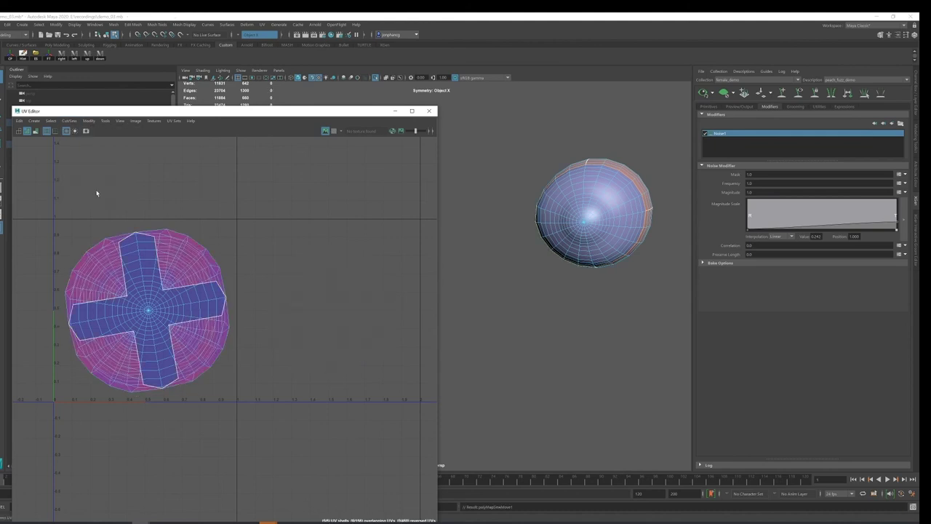
{"action": "left_click", "coordinate": [179, 286]}
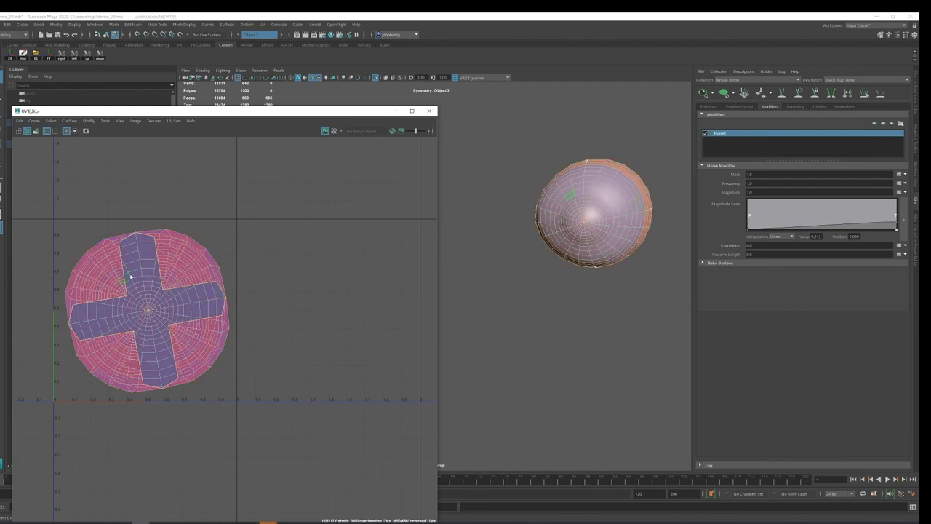
{"action": "right_click", "coordinate": [172, 278], "text": "shift"}
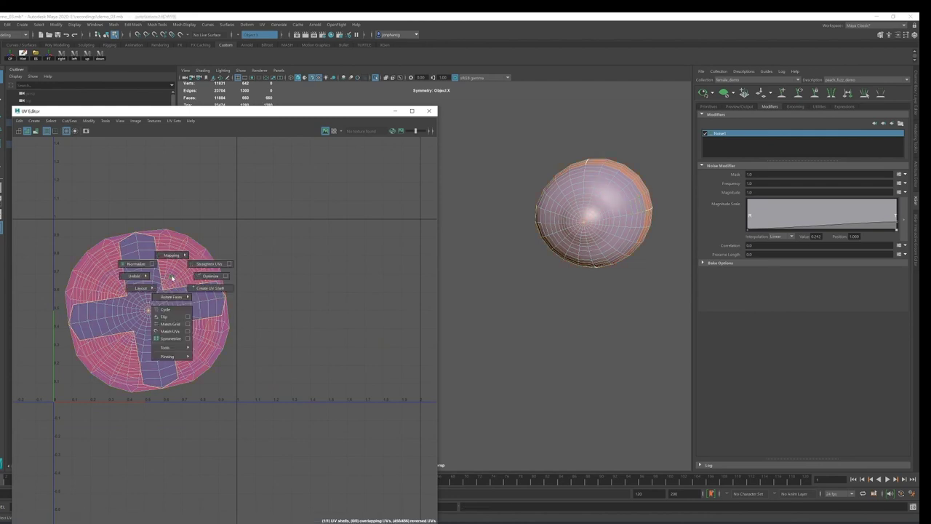
{"action": "mouse_move", "coordinate": [143, 288]}
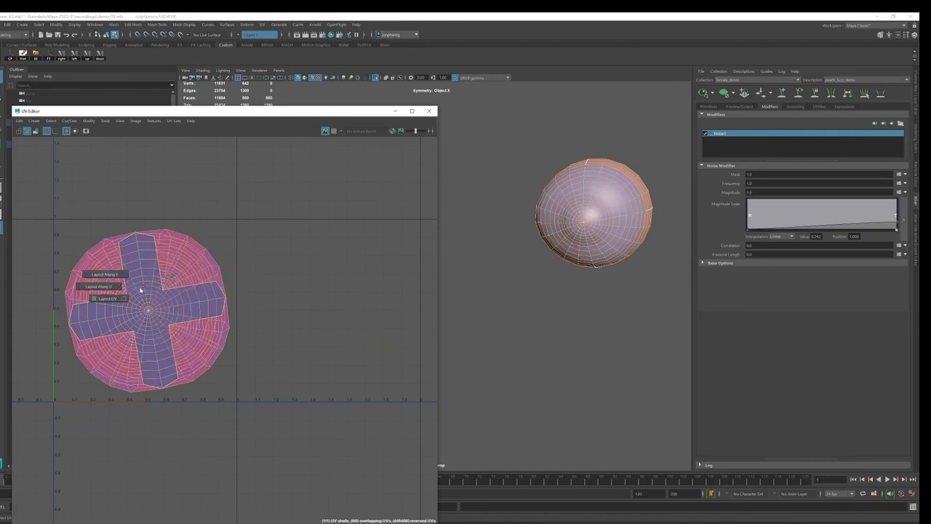
{"action": "right_click", "coordinate": [181, 284], "text": "shift"}
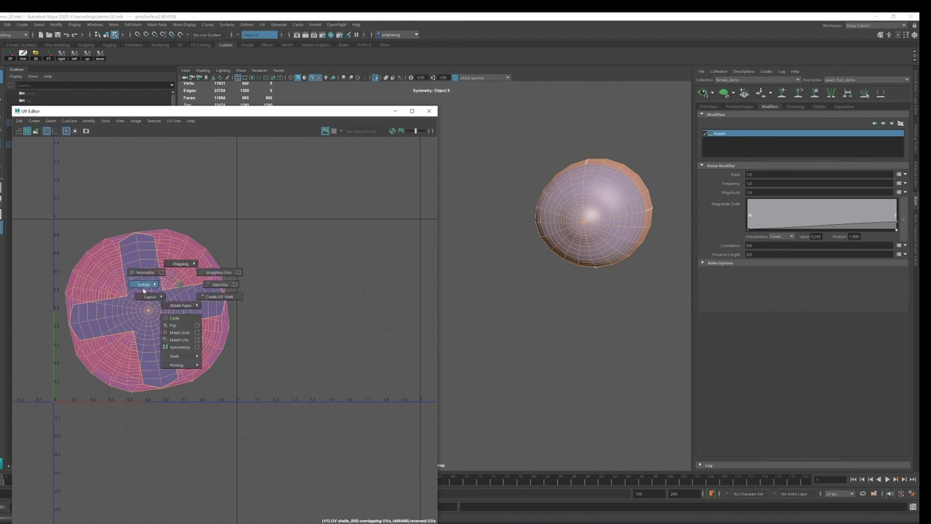
{"action": "left_click", "coordinate": [116, 289]}
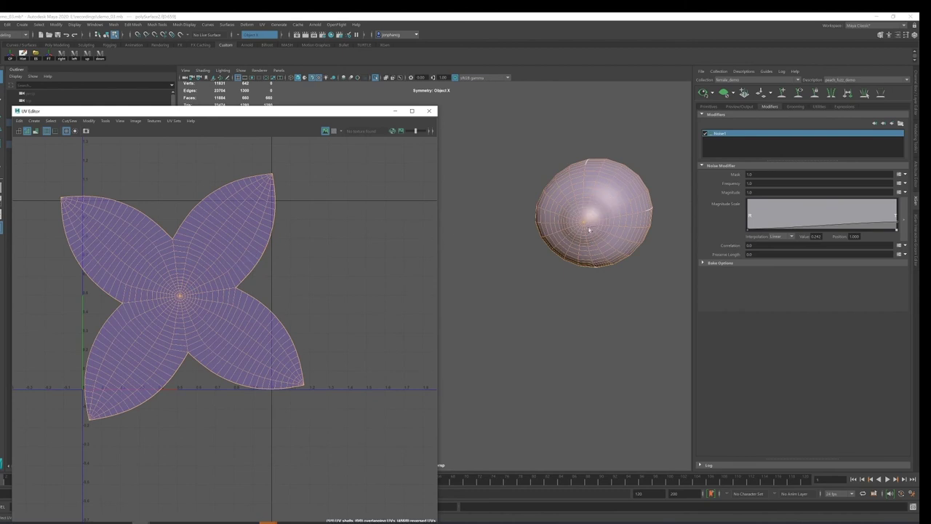
{"action": "mouse_move", "coordinate": [589, 230]}
{"action": "left_mouse_down", "text": "alt"}
{"action": "mouse_move", "coordinate": [515, 232]}
{"action": "mouse_move", "coordinate": [509, 222]}
{"action": "mouse_move", "coordinate": [527, 222]}
{"action": "left_mouse_up", "text": "alt"}
{"action": "left_click", "coordinate": [515, 232]}
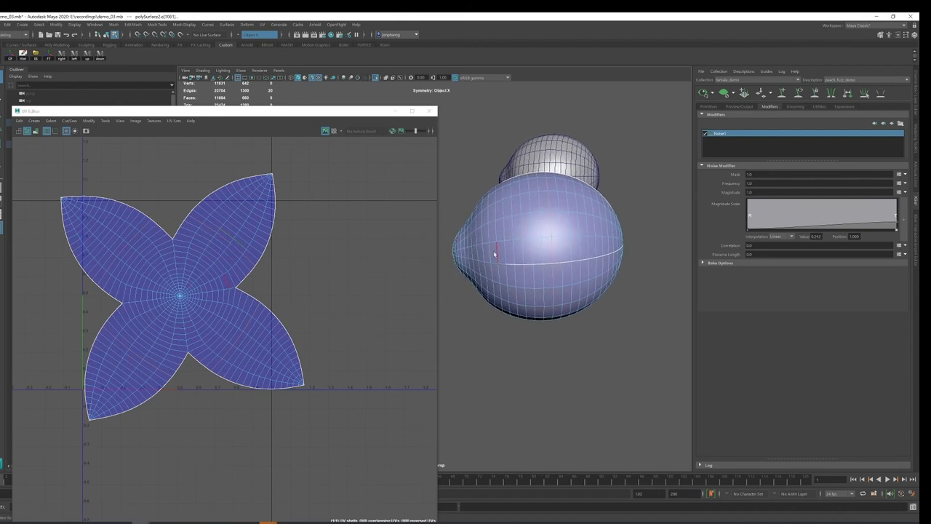
Select a wide band of faces around the eye sphere and convert it to border edges.
{"action": "left_click_drag", "start_coordinate": [494, 253], "coordinate": [507, 246], "text": "alt"}
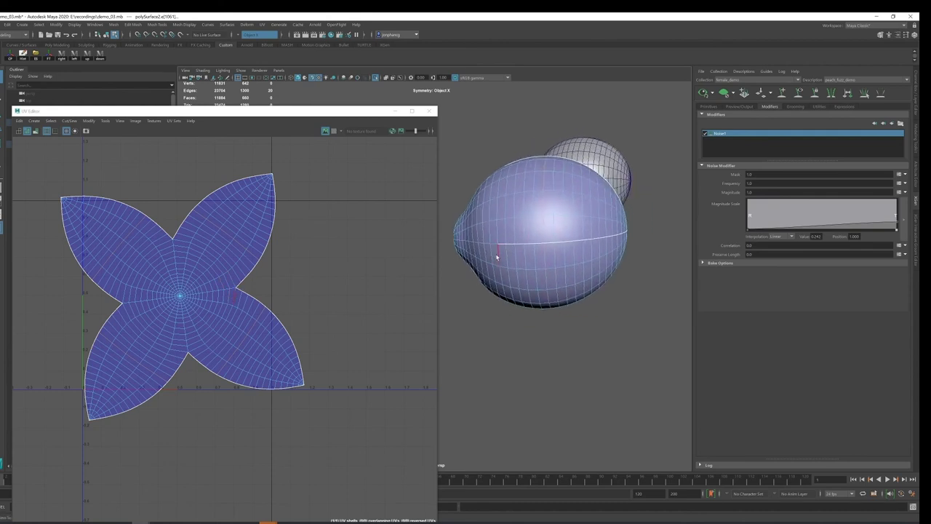
{"action": "left_click", "coordinate": [519, 230]}
{"action": "left_click", "coordinate": [478, 234]}
{"action": "left_click", "coordinate": [482, 250], "text": "shift"}
{"action": "double_click", "coordinate": [484, 248], "text": "shift"}
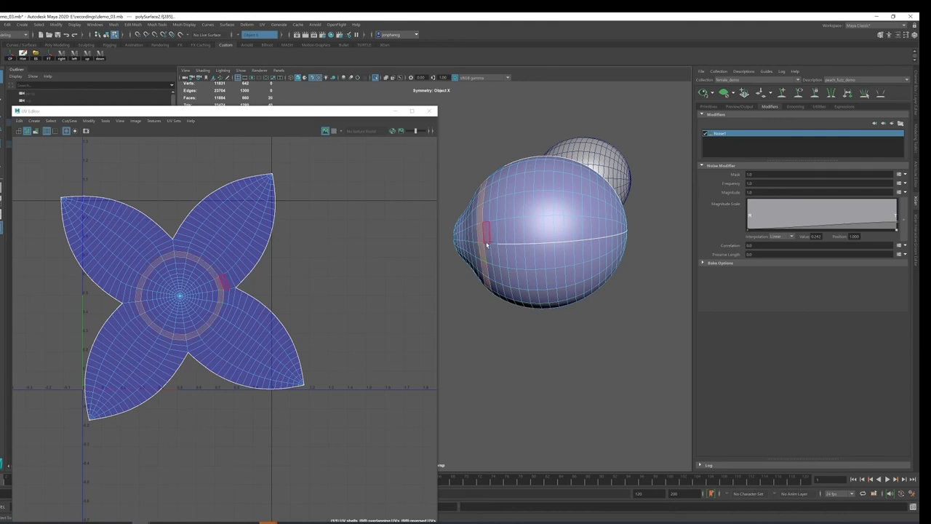
{"action": "right_click_drag", "start_coordinate": [486, 242], "coordinate": [498, 241], "text": "shift"}
{"action": "left_click", "coordinate": [490, 246]}
{"action": "left_click", "coordinate": [484, 240]}
{"action": "double_click", "coordinate": [480, 240]}
{"action": "left_click", "coordinate": [482, 243]}
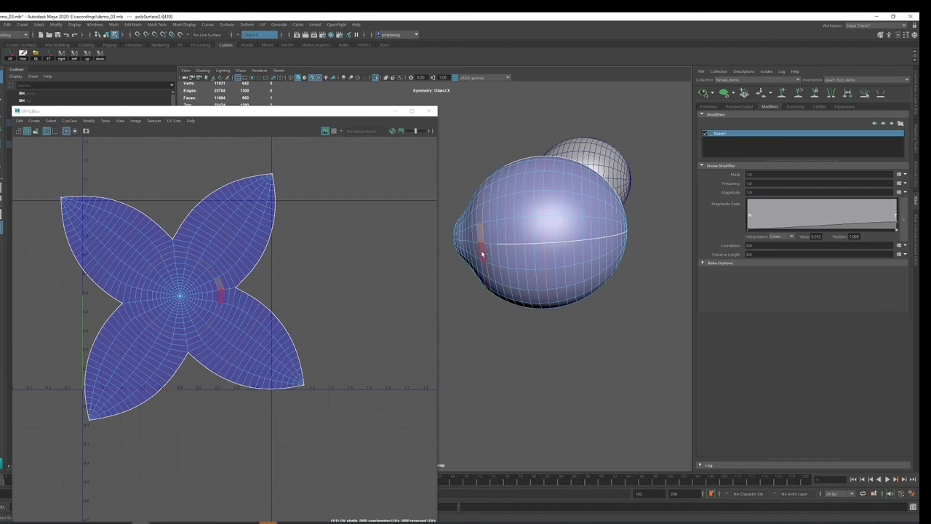
{"action": "double_click", "coordinate": [482, 246], "text": "shift"}
{"action": "right_click", "coordinate": [483, 249], "text": "shift"}
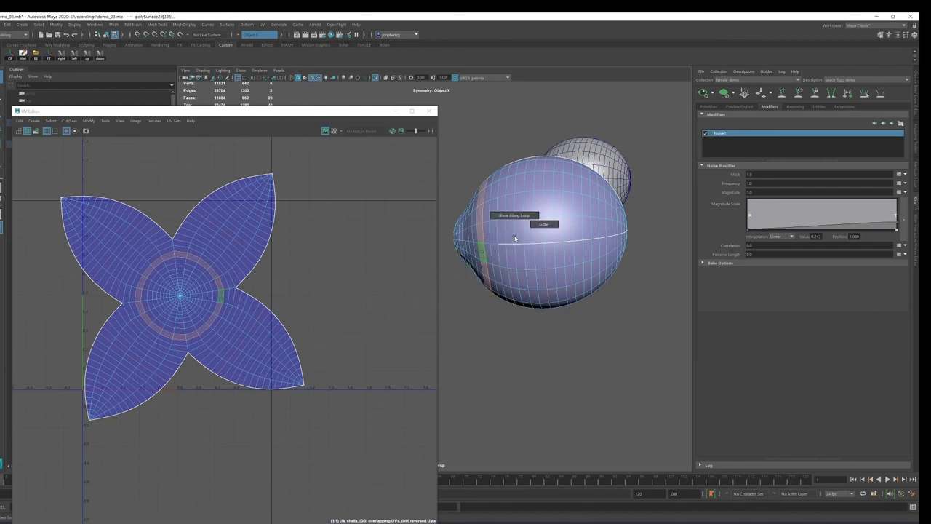
{"action": "key", "text": "shift+period"}
{"action": "key", "text": "shift+period"}
{"action": "key", "text": "shift+period"}
{"action": "key", "text": "shift+period"}
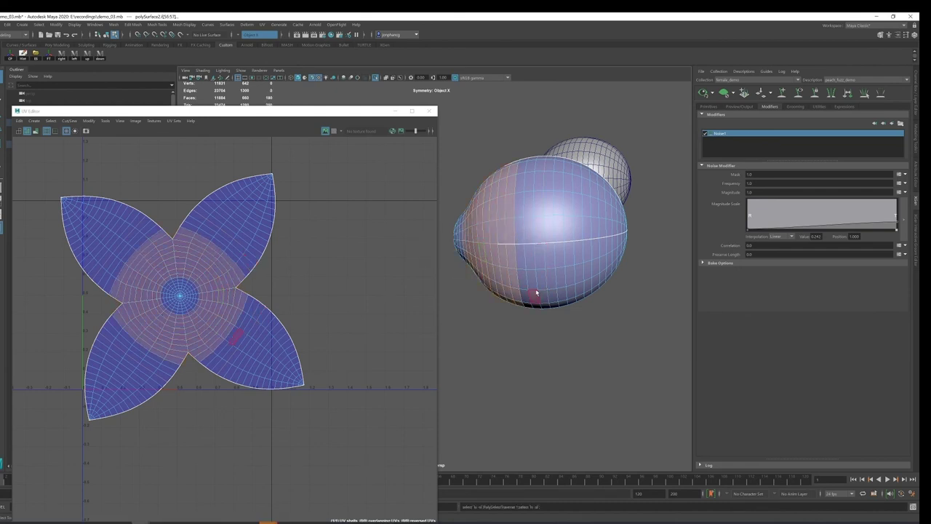
{"action": "key", "text": "shift+period"}
{"action": "key", "text": "shift+period"}
{"action": "right_click_drag", "start_coordinate": [216, 258], "coordinate": [292, 261], "text": "shift"}
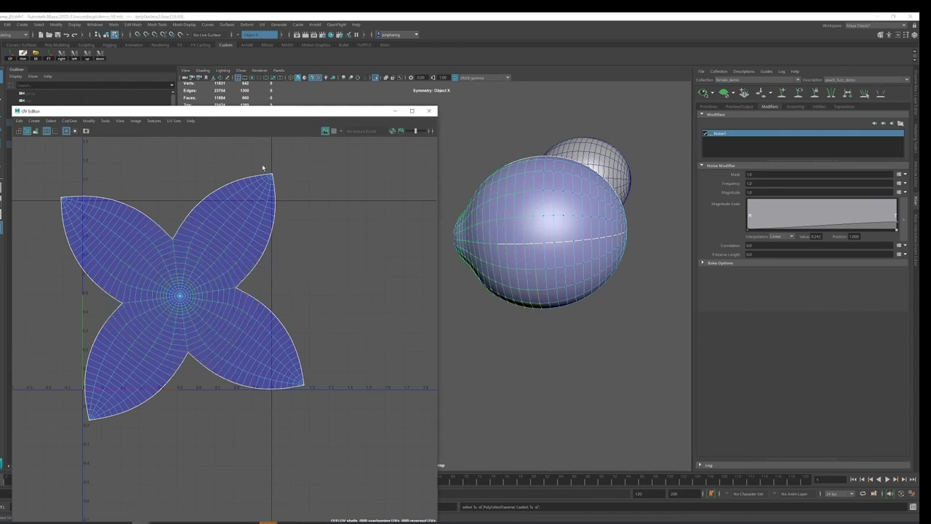
Sew the petal edges into one shell and unfold the eye's UVs flat.
{"action": "right_click", "coordinate": [247, 215]}
{"action": "left_click", "coordinate": [69, 121]}
{"action": "left_click", "coordinate": [90, 191]}
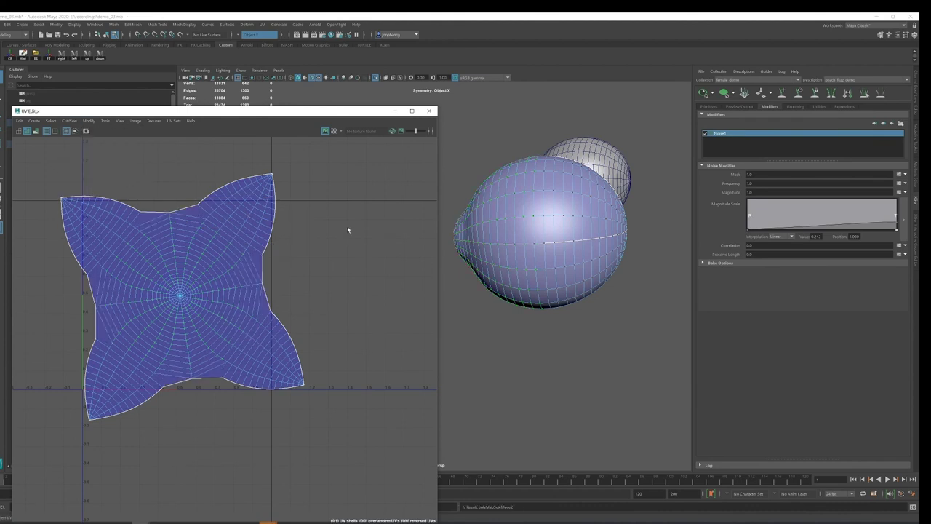
{"action": "left_click_drag", "start_coordinate": [551, 222], "coordinate": [559, 227], "text": "alt"}
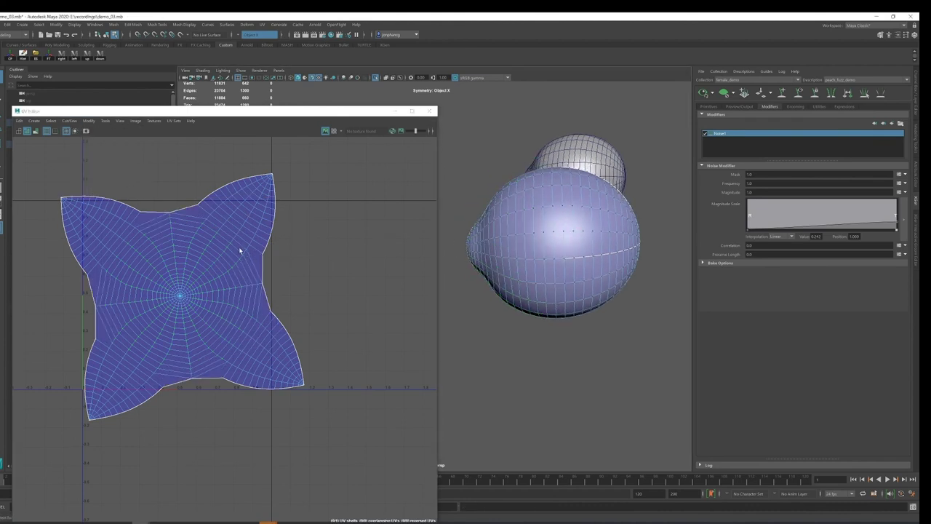
{"action": "left_click", "coordinate": [243, 267]}
{"action": "right_click_drag", "start_coordinate": [228, 264], "coordinate": [174, 270], "text": "shift"}
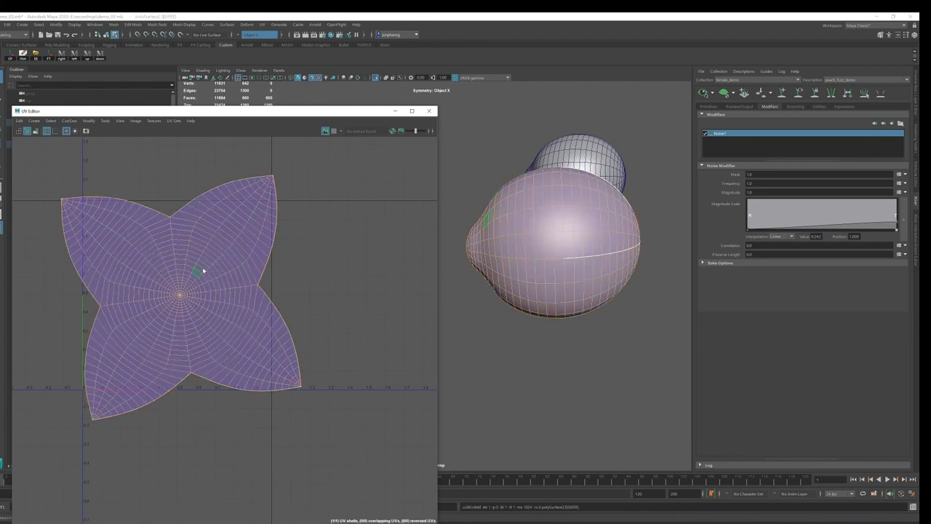
Shrink the eye's UV shell about 20% and nudge it slightly right.
{"action": "key", "text": "e"}
{"action": "key", "text": "r"}
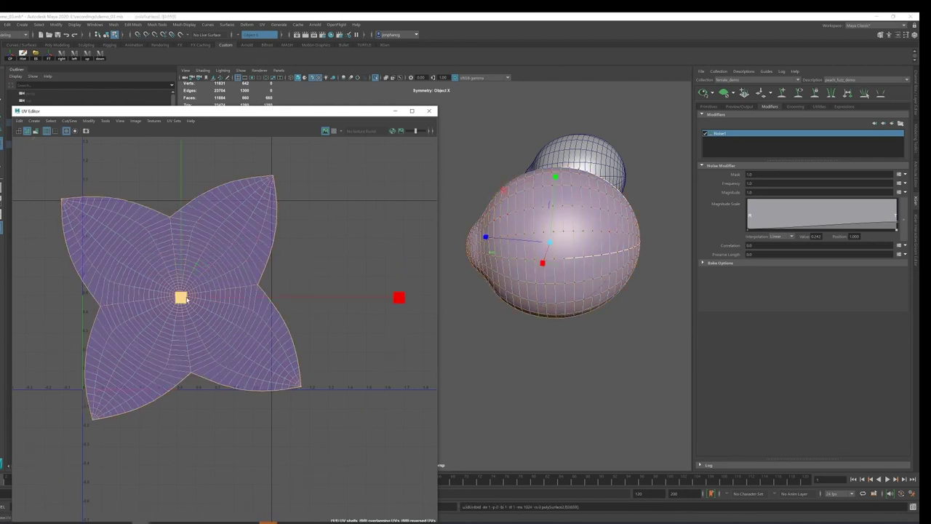
{"action": "left_click_drag", "start_coordinate": [182, 297], "coordinate": [149, 301]}
{"action": "middle_click_drag", "start_coordinate": [170, 277], "coordinate": [272, 267], "text": "alt"}
{"action": "key", "text": "e"}
{"action": "scroll", "coordinate": [338, 230], "scroll_direction": "up", "scroll_amount": 1}
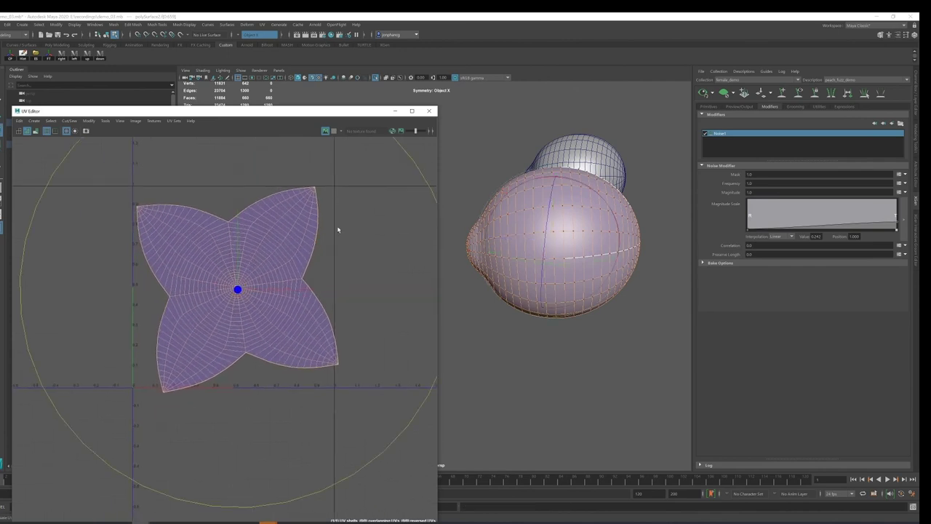
{"action": "key", "text": "w"}
{"action": "scroll", "coordinate": [293, 303], "scroll_direction": "up", "scroll_amount": 2}
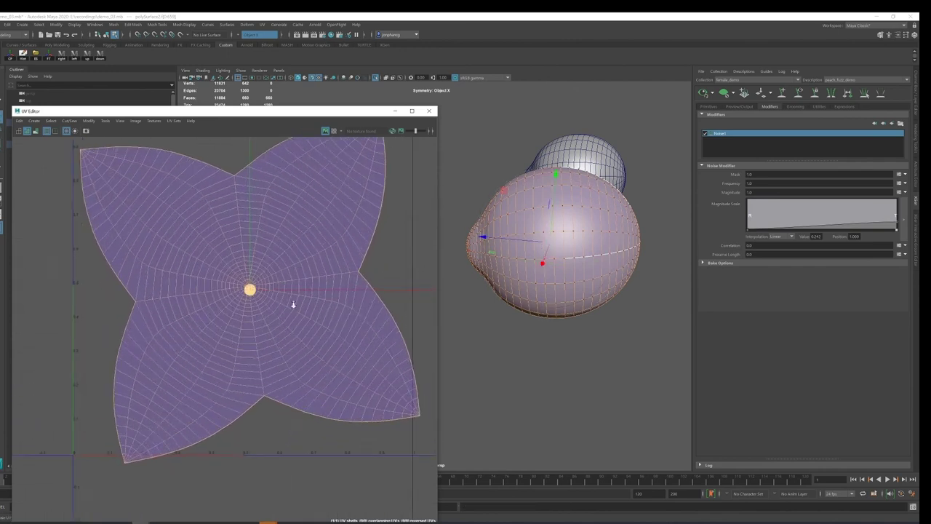
{"action": "scroll", "coordinate": [293, 279], "scroll_direction": "up", "scroll_amount": 2}
{"action": "scroll", "coordinate": [293, 279], "scroll_direction": "up", "scroll_amount": 2}
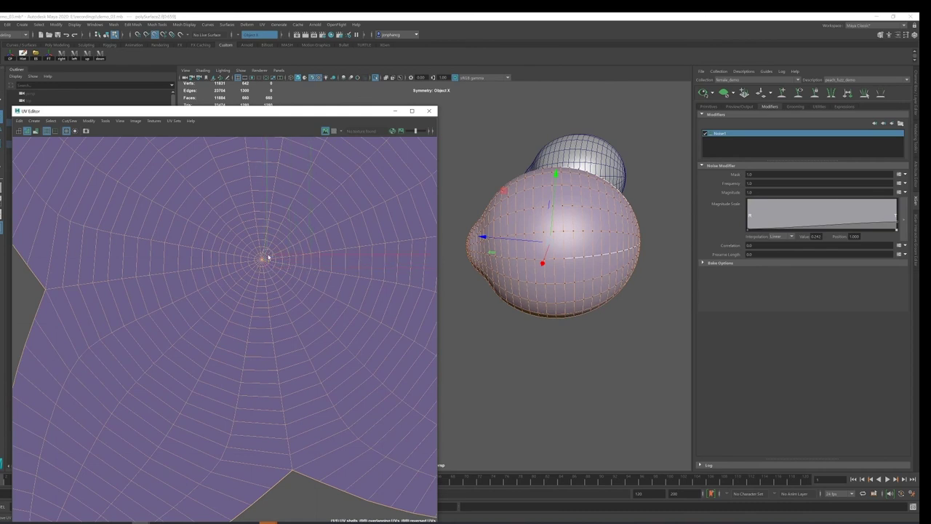
{"action": "scroll", "coordinate": [315, 273], "scroll_direction": "down", "scroll_amount": 4}
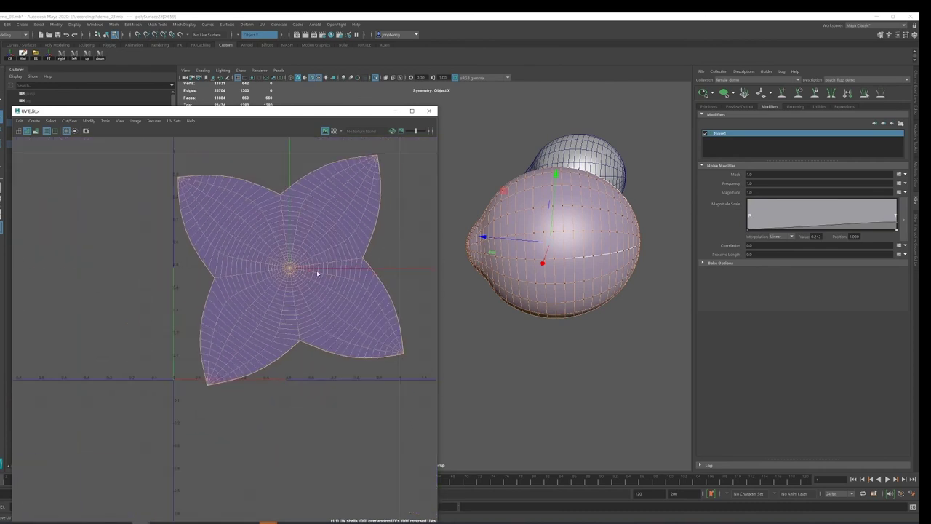
{"action": "scroll", "coordinate": [306, 280], "scroll_direction": "down", "scroll_amount": 1}
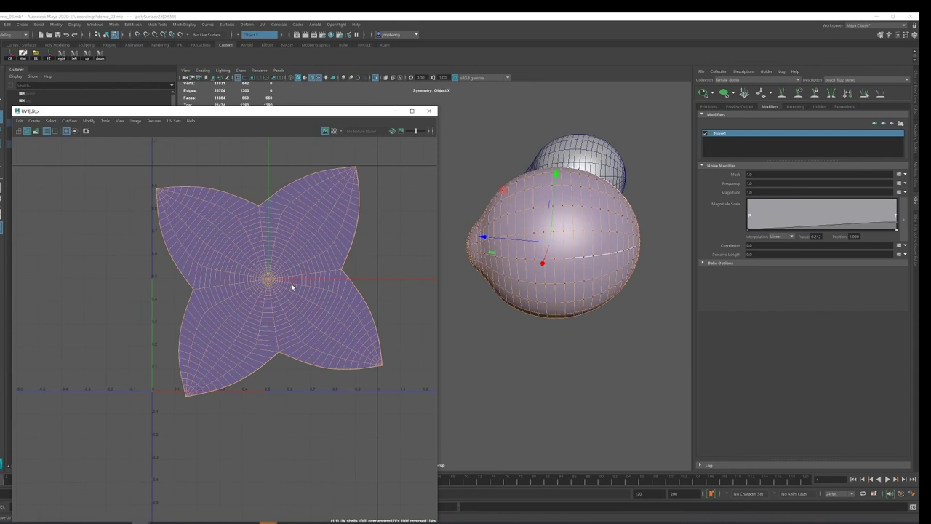
{"action": "mouse_move", "coordinate": [267, 278]}
{"action": "left_mouse_down"}
{"action": "mouse_move", "coordinate": [278, 283]}
{"action": "mouse_move", "coordinate": [251, 279]}
{"action": "mouse_move", "coordinate": [267, 282]}
{"action": "left_mouse_up"}
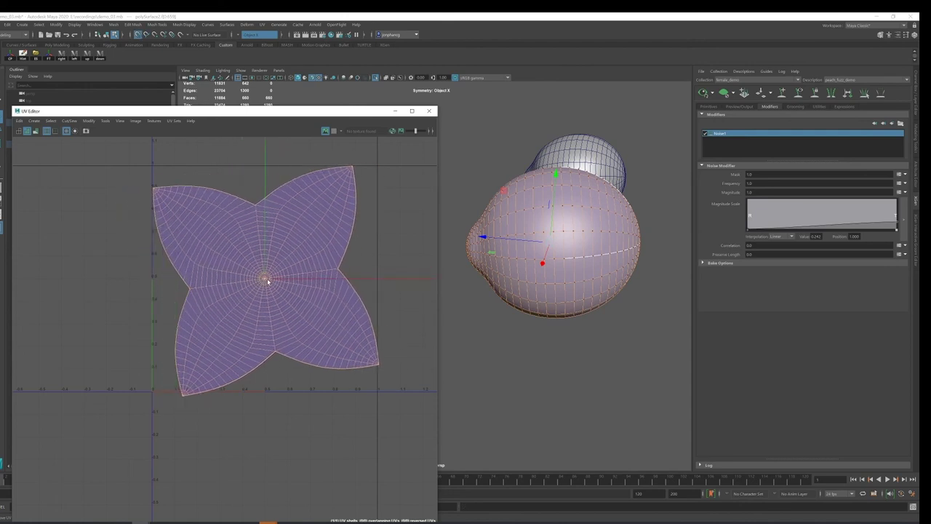
Rotate the shell upright and enlarge it to fill the 0–1 square, then select all eye faces.
{"action": "key", "text": "e"}
{"action": "scroll", "coordinate": [320, 248], "scroll_direction": "down", "scroll_amount": 3}
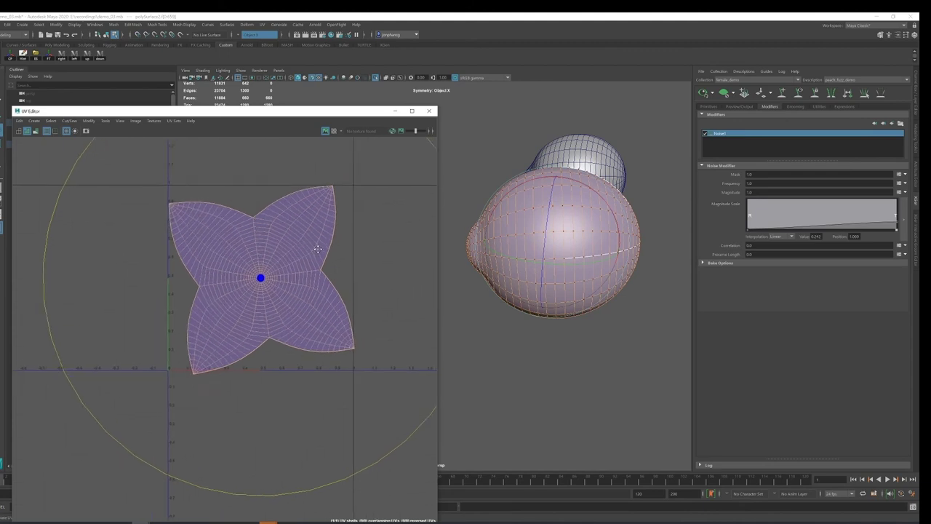
{"action": "left_click_drag", "start_coordinate": [339, 231], "coordinate": [348, 241]}
{"action": "scroll", "coordinate": [282, 252], "scroll_direction": "up", "scroll_amount": 1}
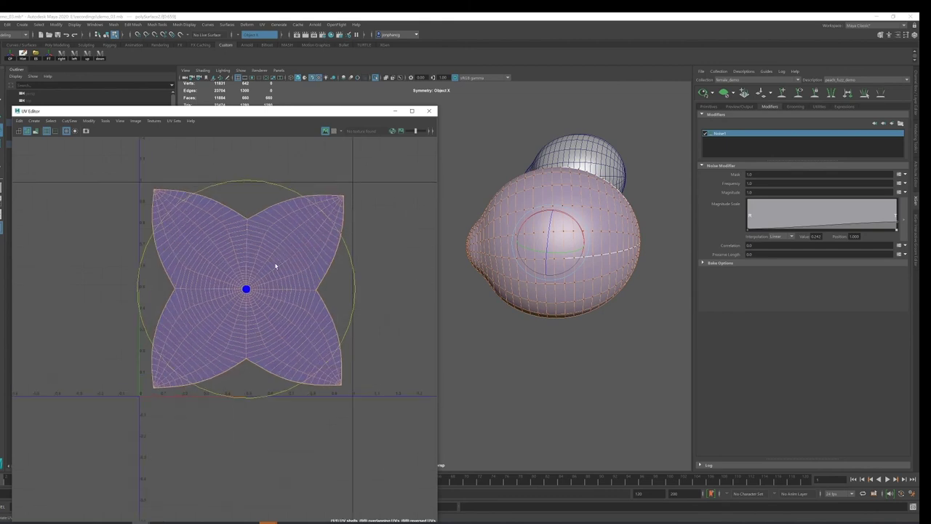
{"action": "key", "text": "w"}
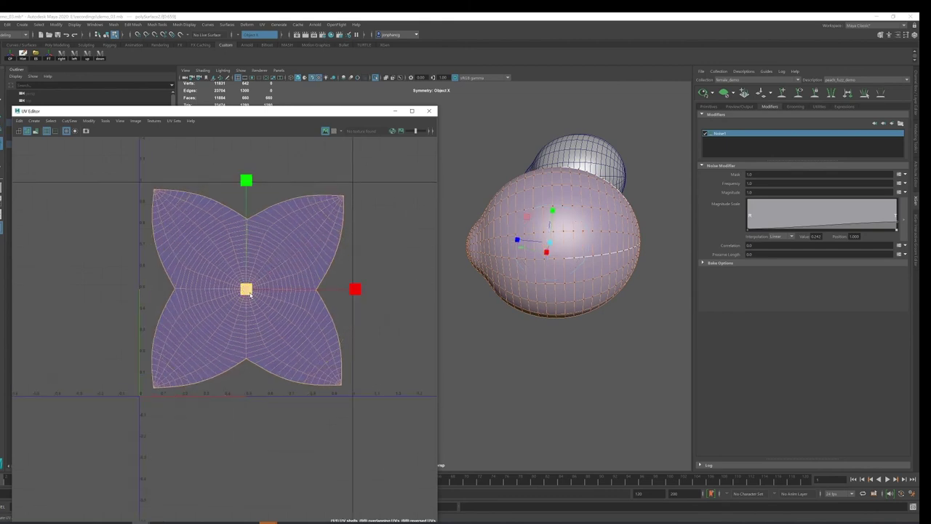
{"action": "left_click_drag", "start_coordinate": [249, 293], "coordinate": [256, 293]}
{"action": "key", "text": "e"}
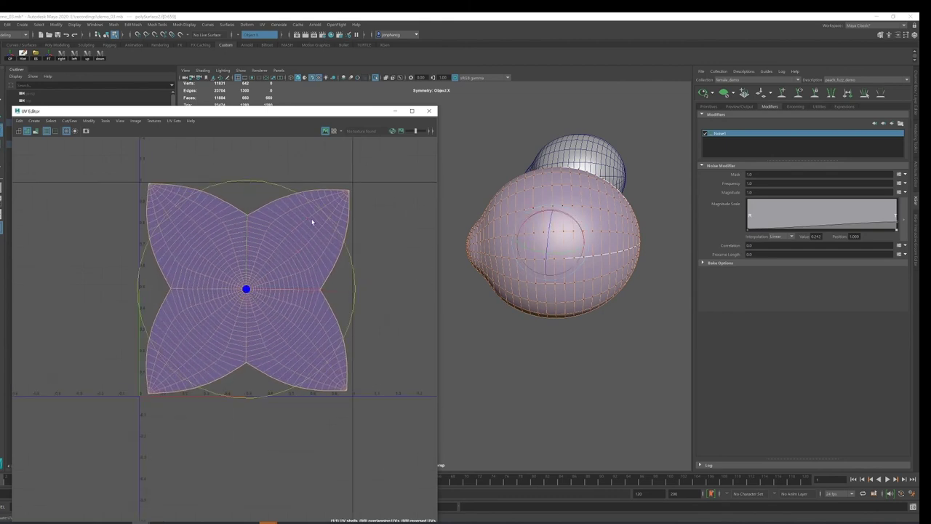
{"action": "left_click_drag", "start_coordinate": [321, 208], "coordinate": [322, 211]}
{"action": "scroll", "coordinate": [301, 256], "scroll_direction": "up", "scroll_amount": 1}
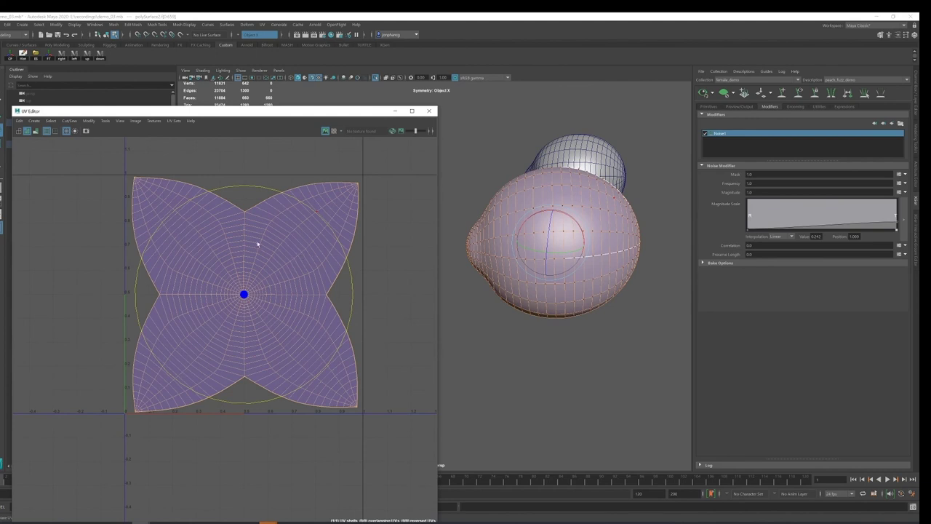
{"action": "mouse_move", "coordinate": [257, 245]}
{"action": "middle_mouse_down", "text": "alt"}
{"action": "mouse_move", "coordinate": [277, 287]}
{"action": "mouse_move", "coordinate": [296, 263]}
{"action": "middle_mouse_up", "text": "alt"}
{"action": "scroll", "coordinate": [328, 305], "scroll_direction": "up", "scroll_amount": 1}
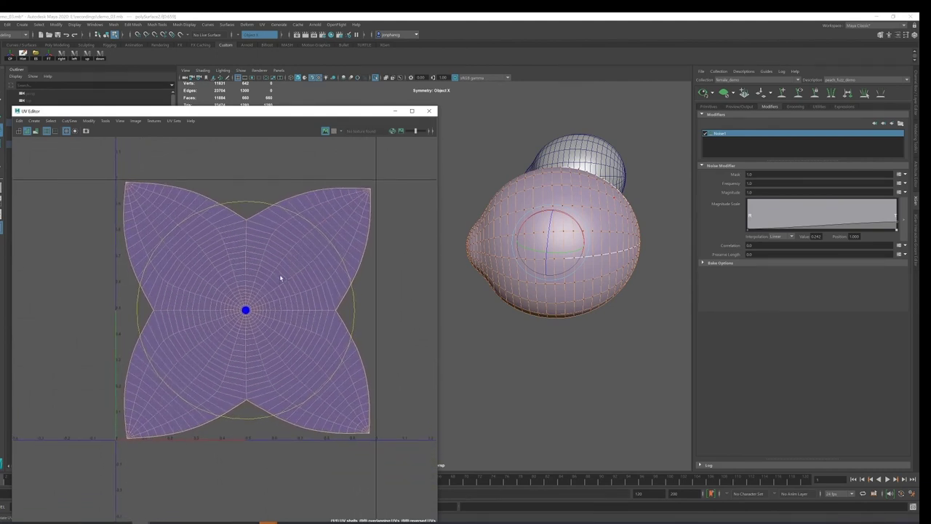
{"action": "key", "text": "F11"}
{"action": "left_click", "coordinate": [530, 262]}
{"action": "mouse_move", "coordinate": [544, 292]}
{"action": "left_mouse_down", "text": "alt"}
{"action": "mouse_move", "coordinate": [549, 304]}
{"action": "mouse_move", "coordinate": [565, 239]}
{"action": "mouse_move", "coordinate": [541, 272]}
{"action": "left_mouse_up", "text": "alt"}
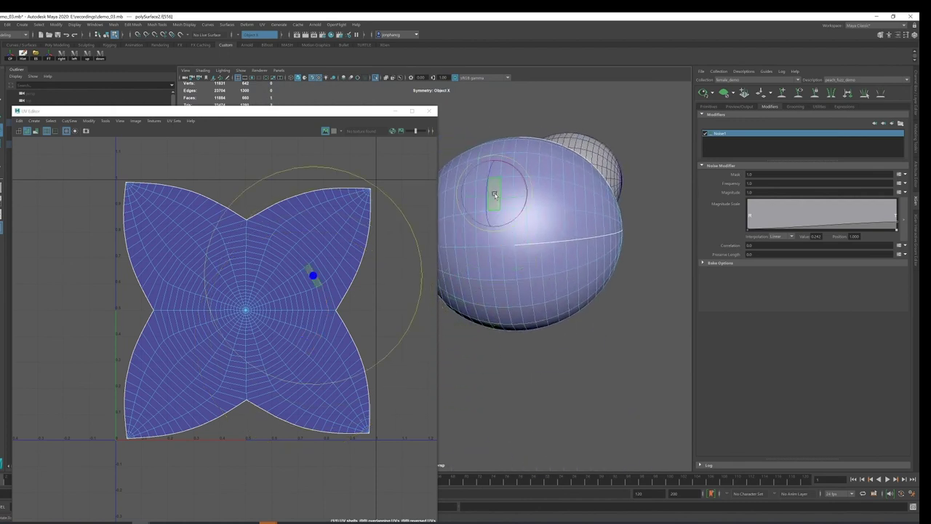
Run Modify > Unfold/Relax on the eye's UV shell so the petals spread into a squarer shape.
{"action": "double_click", "coordinate": [495, 236]}
{"action": "right_click_drag", "start_coordinate": [497, 240], "coordinate": [563, 207], "text": "shift"}
{"action": "key", "text": "shift+period"}
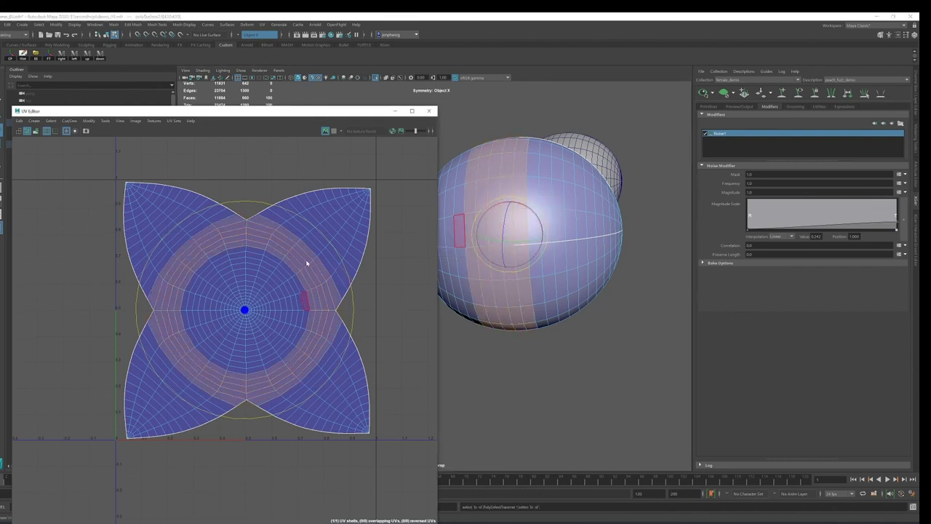
{"action": "left_click", "coordinate": [160, 174]}
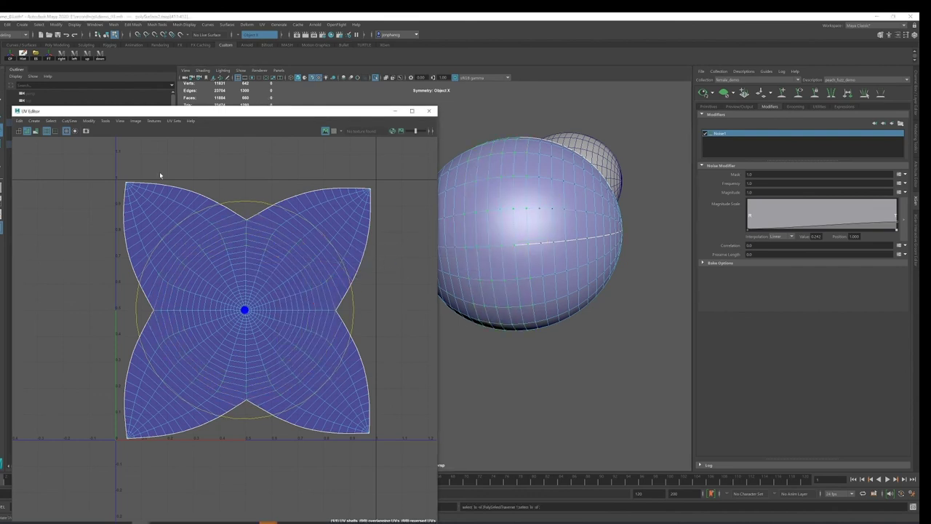
{"action": "left_click", "coordinate": [88, 121]}
{"action": "left_click", "coordinate": [91, 187]}
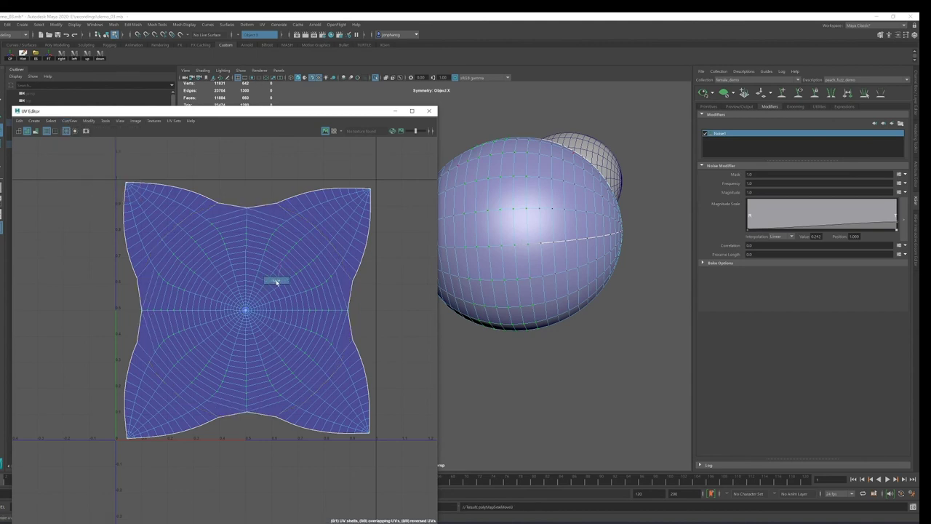
{"action": "left_click", "coordinate": [276, 282]}
{"action": "right_click_drag", "start_coordinate": [266, 270], "coordinate": [216, 272]}
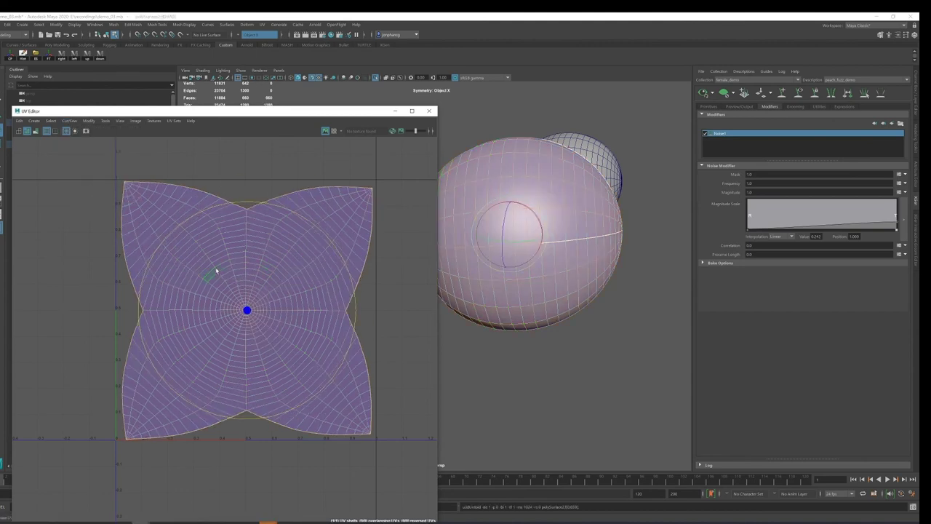
{"action": "right_click_drag", "start_coordinate": [349, 291], "coordinate": [433, 357], "text": "alt"}
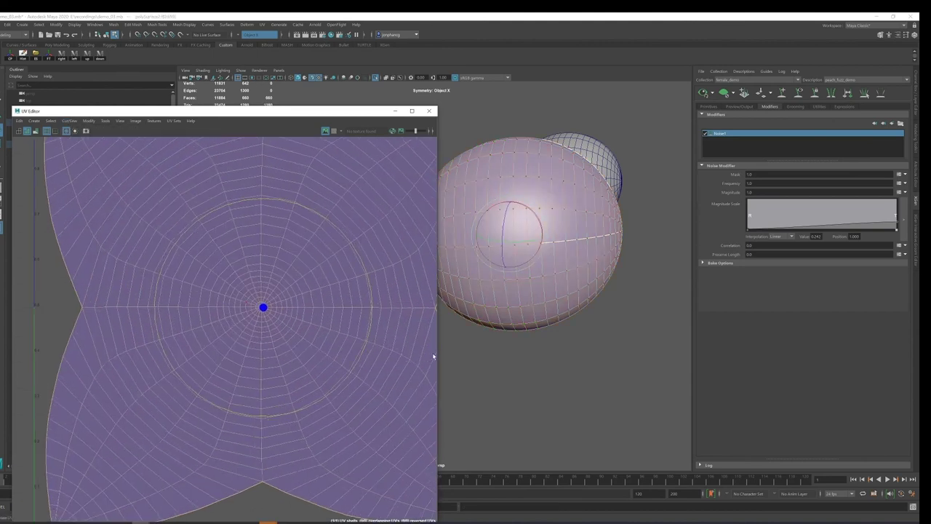
{"action": "scroll", "coordinate": [321, 322], "scroll_direction": "up", "scroll_amount": 3}
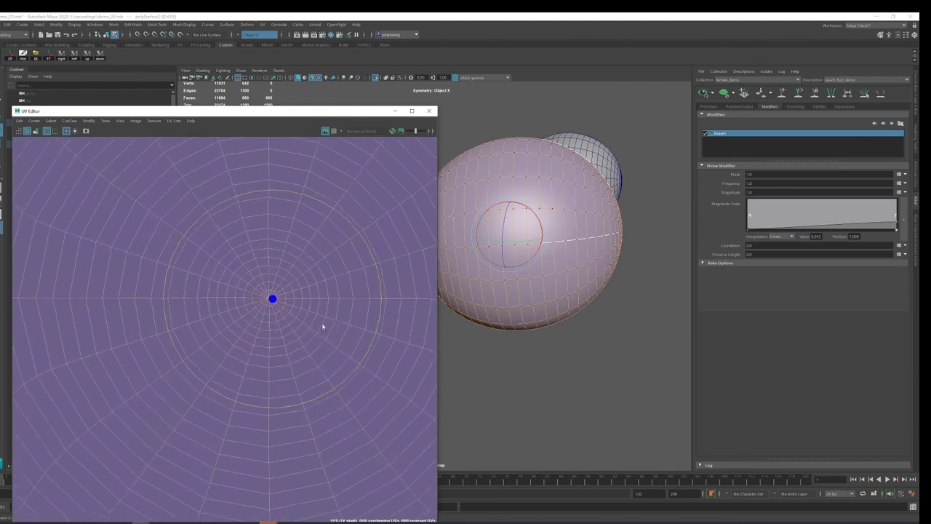
Select the shell's centre UV and move it toward the middle.
{"action": "key", "text": "F12"}
{"action": "left_click", "coordinate": [271, 298]}
{"action": "key", "text": "w"}
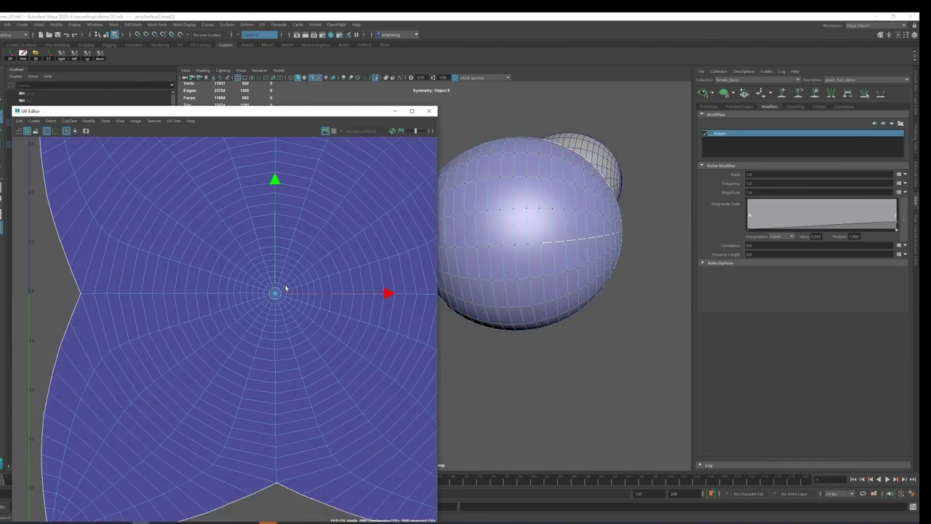
{"action": "key", "text": "a"}
{"action": "scroll", "coordinate": [283, 276], "scroll_direction": "up", "scroll_amount": 1}
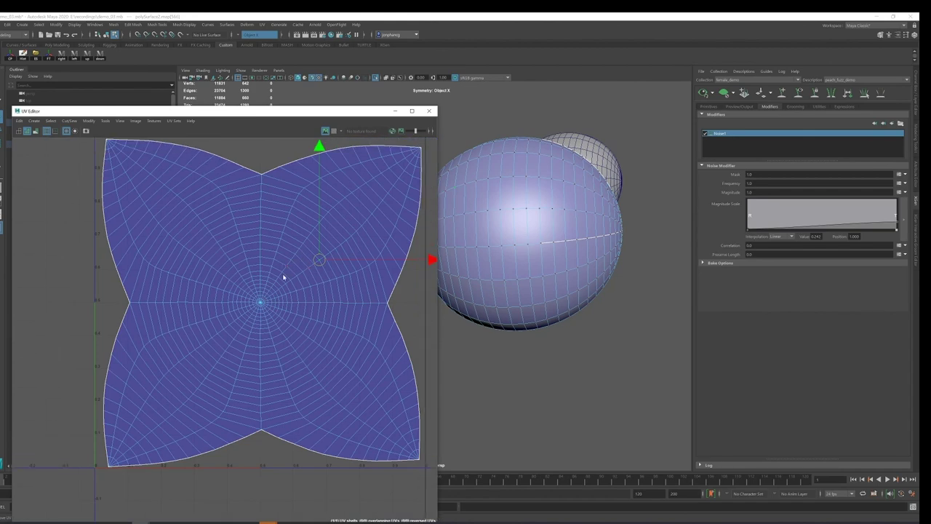
{"action": "right_click_drag", "start_coordinate": [284, 293], "coordinate": [328, 291], "text": "shift"}
Even out the UV spacing around the centre, then leave UV component mode and deselect.
{"action": "right_click", "coordinate": [295, 291], "text": "shift"}
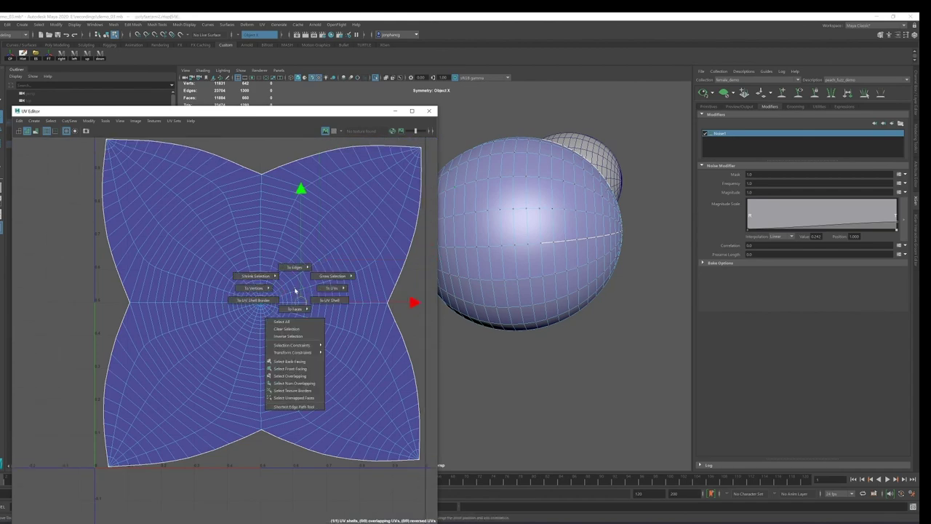
{"action": "scroll", "coordinate": [291, 302], "scroll_direction": "up", "scroll_amount": 2}
{"action": "scroll", "coordinate": [288, 305], "scroll_direction": "up", "scroll_amount": 2}
{"action": "scroll", "coordinate": [288, 305], "scroll_direction": "up", "scroll_amount": 2}
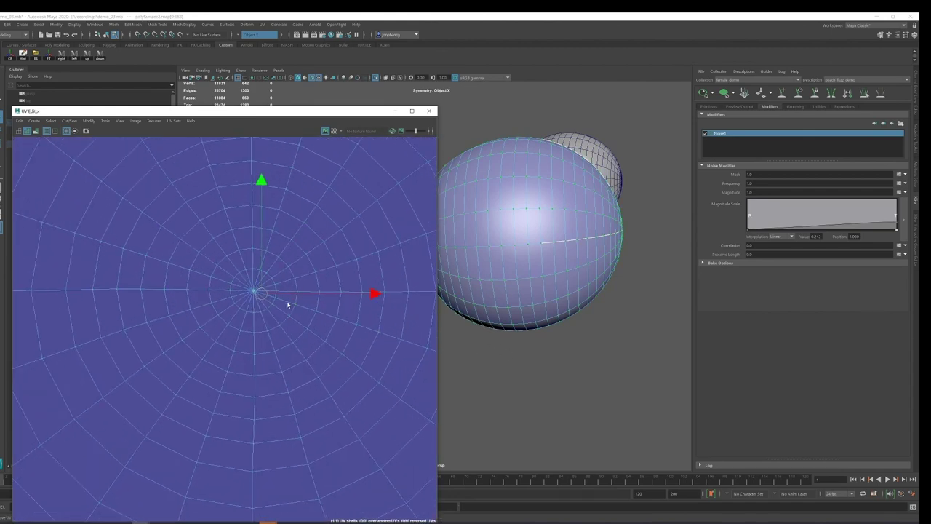
{"action": "left_click_drag", "start_coordinate": [259, 291], "coordinate": [253, 291]}
{"action": "scroll", "coordinate": [271, 286], "scroll_direction": "down", "scroll_amount": 2}
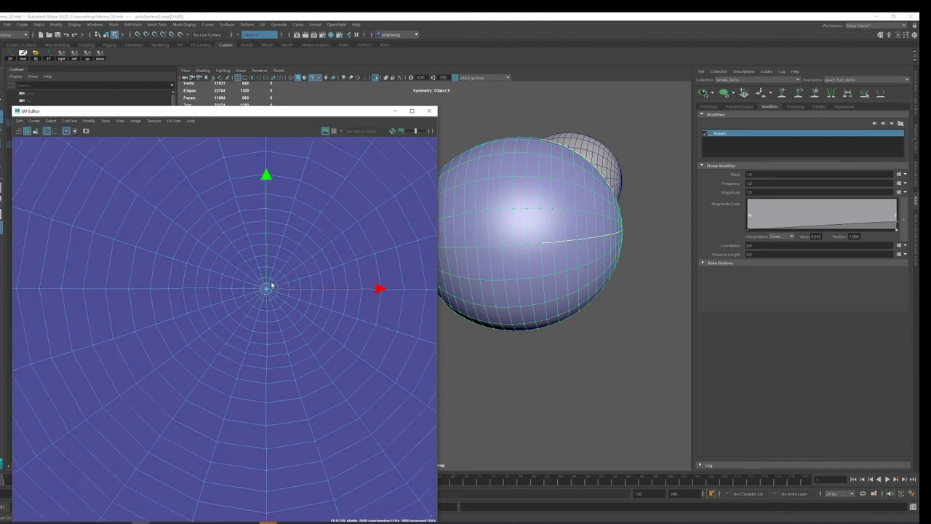
{"action": "scroll", "coordinate": [272, 287], "scroll_direction": "down", "scroll_amount": 2}
{"action": "scroll", "coordinate": [271, 288], "scroll_direction": "down", "scroll_amount": 2}
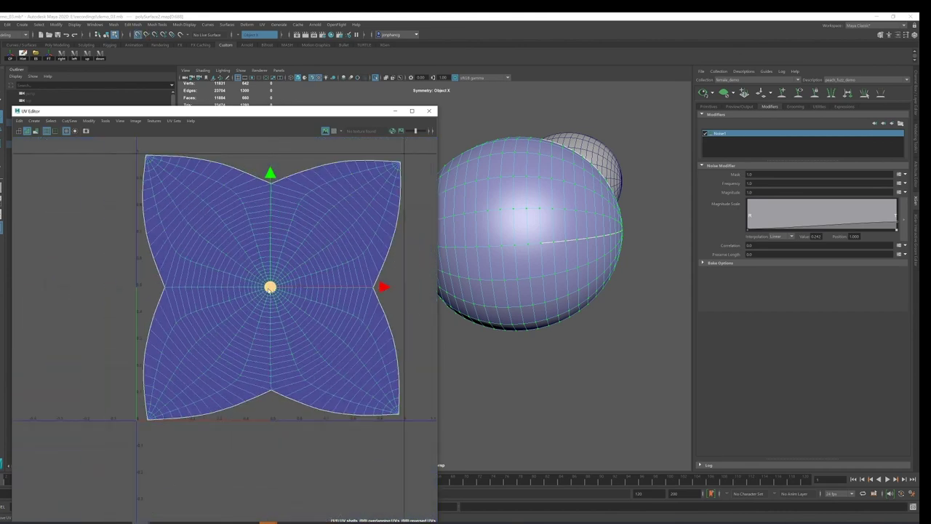
{"action": "left_click_drag", "start_coordinate": [270, 287], "coordinate": [347, 208]}
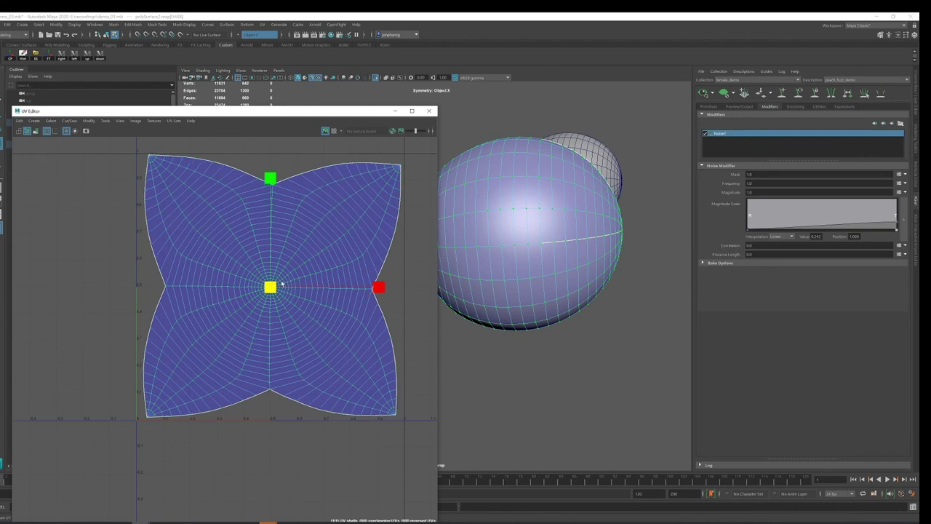
{"action": "key", "text": "q"}
{"action": "left_click", "coordinate": [541, 241]}
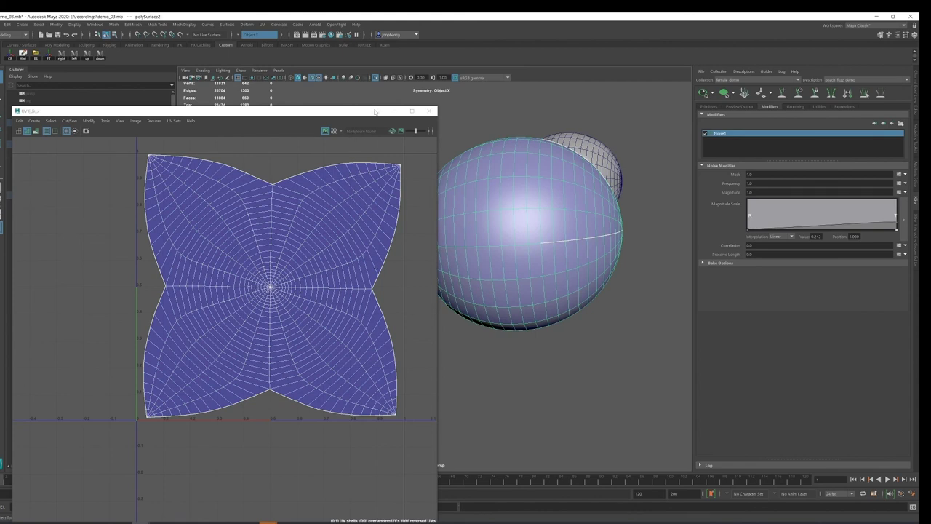
Close the UV Editor, delete the left sphere, and duplicate the remaining eyeball.
{"action": "scroll", "coordinate": [468, 146], "scroll_direction": "down", "scroll_amount": 3}
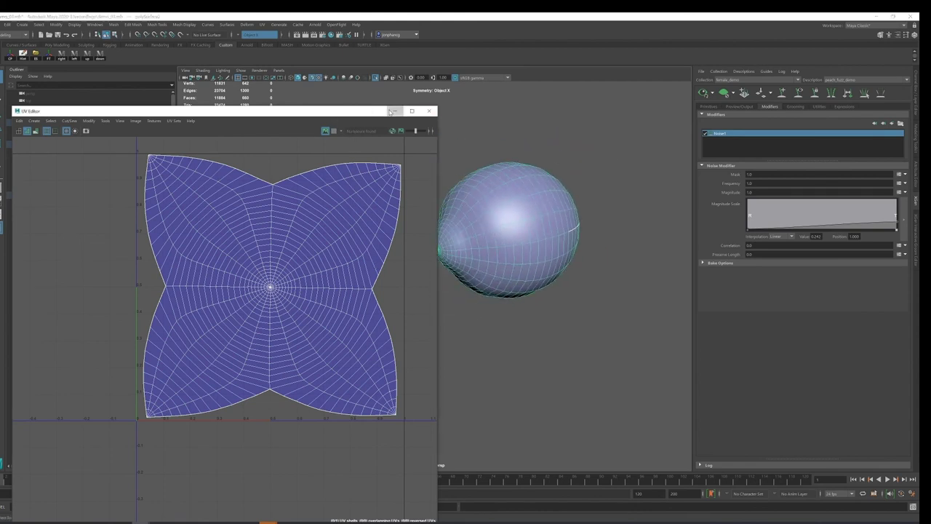
{"action": "left_click", "coordinate": [396, 111]}
{"action": "mouse_move", "coordinate": [425, 198]}
{"action": "left_mouse_down", "text": "alt"}
{"action": "mouse_move", "coordinate": [374, 197]}
{"action": "mouse_move", "coordinate": [381, 194]}
{"action": "mouse_move", "coordinate": [359, 216]}
{"action": "mouse_move", "coordinate": [335, 218]}
{"action": "left_mouse_up", "text": "alt"}
{"action": "left_click", "coordinate": [335, 218]}
{"action": "mouse_move", "coordinate": [398, 269]}
{"action": "left_mouse_down", "text": "alt"}
{"action": "mouse_move", "coordinate": [326, 202]}
{"action": "mouse_move", "coordinate": [317, 207]}
{"action": "left_mouse_up", "text": "alt"}
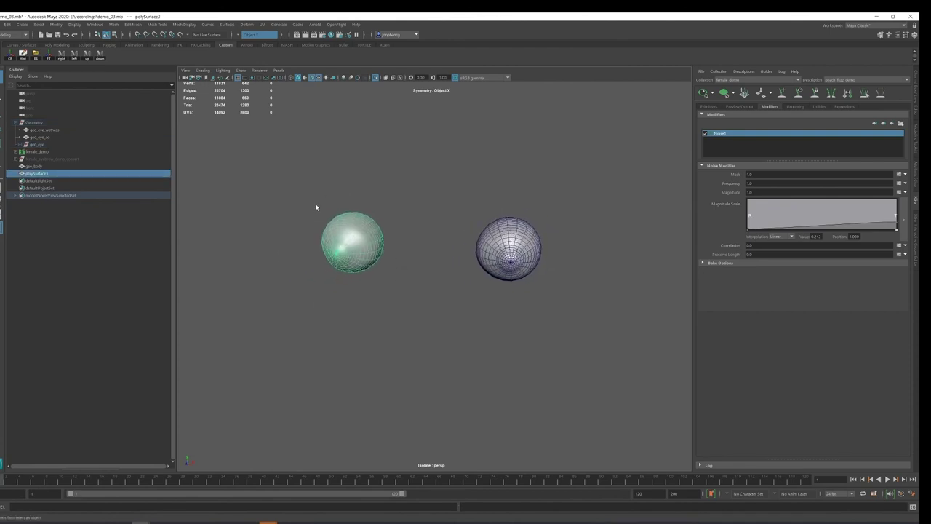
{"action": "key", "text": "Delete"}
{"action": "left_click", "coordinate": [502, 256]}
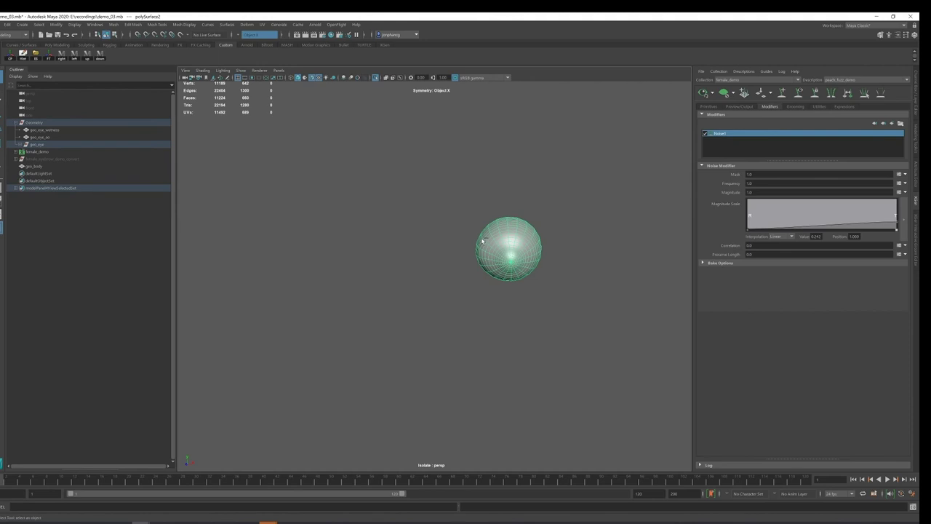
{"action": "key", "text": "ctrl+d"}
Group the duplicate as group1 and set its Scale X to -1 to mirror it.
{"action": "left_click", "coordinate": [917, 110]}
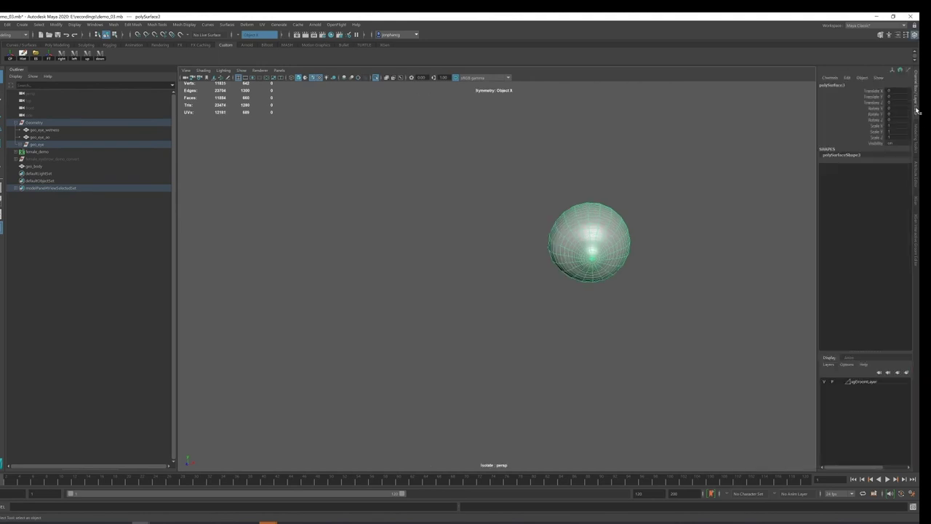
{"action": "key", "text": "ctrl+g"}
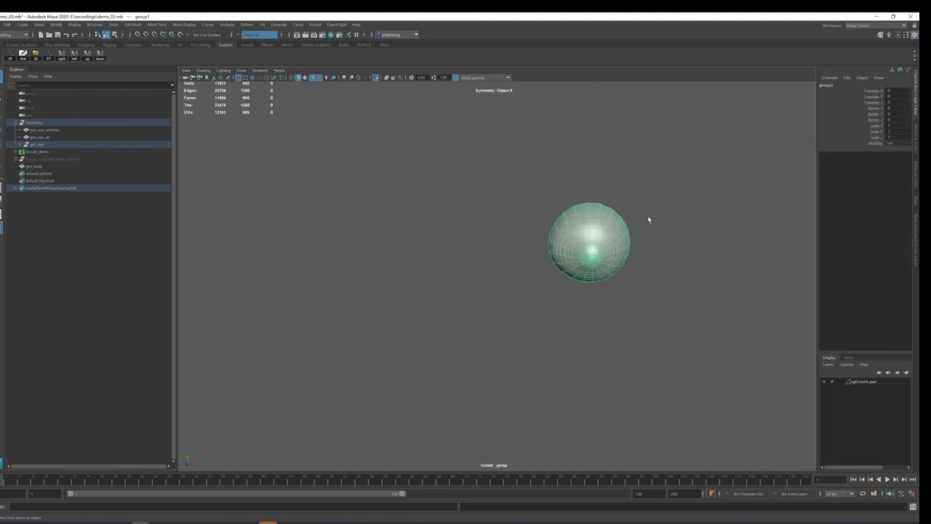
{"action": "left_click_drag", "start_coordinate": [638, 191], "coordinate": [784, 191], "text": "alt"}
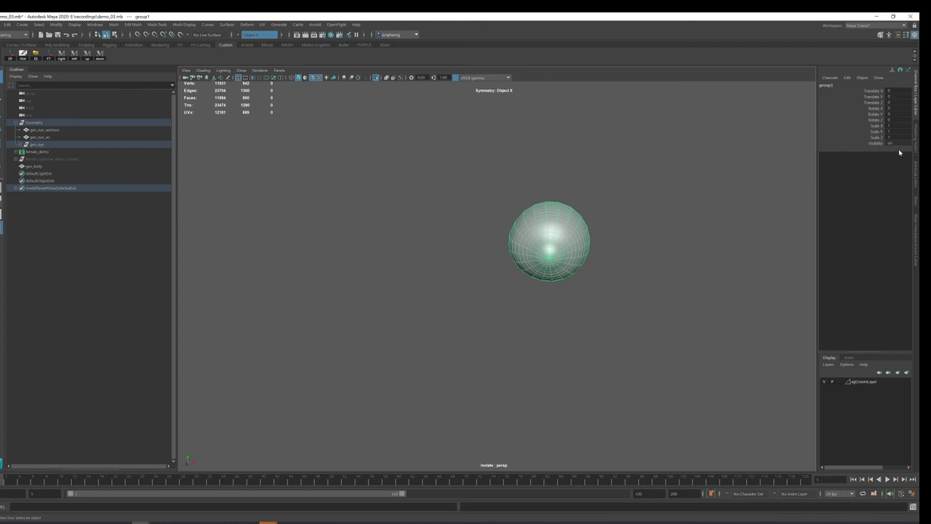
{"action": "double_click", "coordinate": [901, 125]}
{"action": "type", "text": "-1"}
{"action": "key", "text": "Return"}
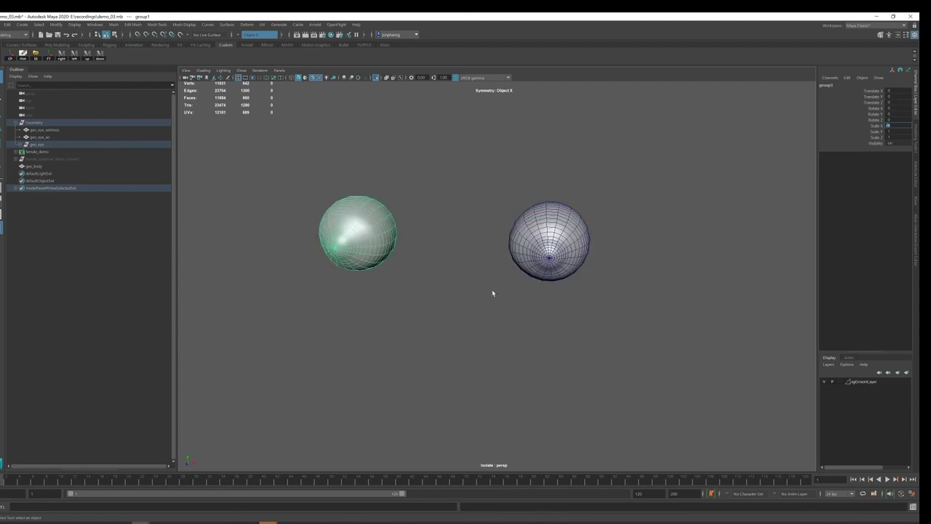
{"action": "left_click", "coordinate": [373, 253]}
Flip the mirrored eyeball's UV shell in the UV Editor, then close the editor.
{"action": "left_click", "coordinate": [262, 24]}
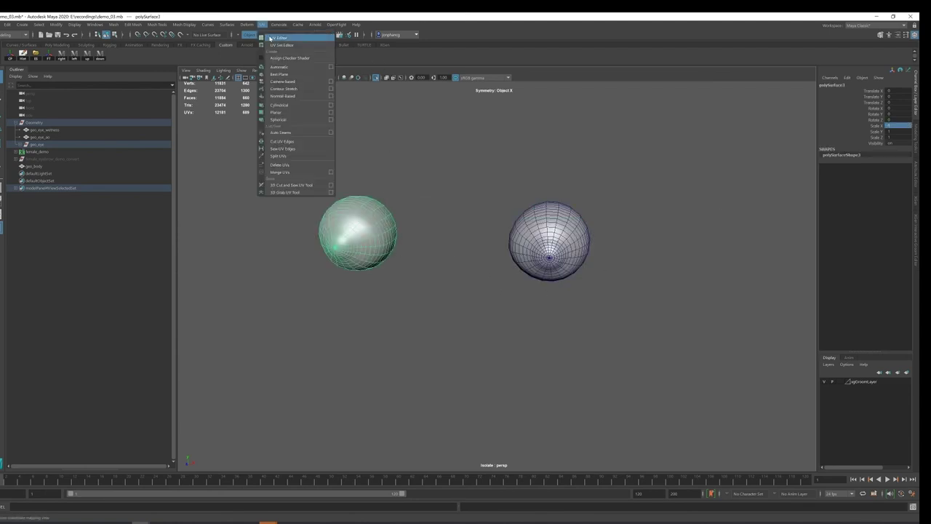
{"action": "left_click", "coordinate": [278, 34]}
{"action": "left_click_drag", "start_coordinate": [388, 112], "coordinate": [793, 95]}
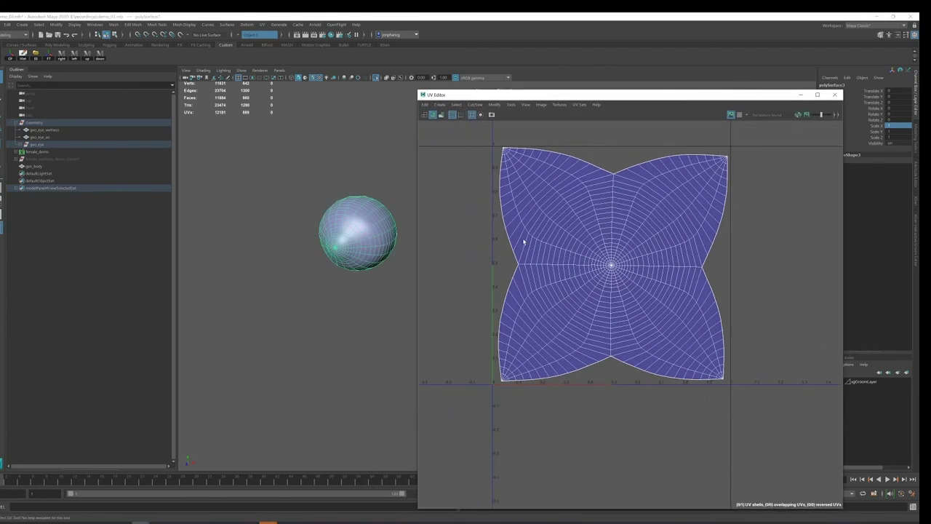
{"action": "scroll", "coordinate": [553, 247], "scroll_direction": "down", "scroll_amount": 2}
{"action": "left_click", "coordinate": [549, 251]}
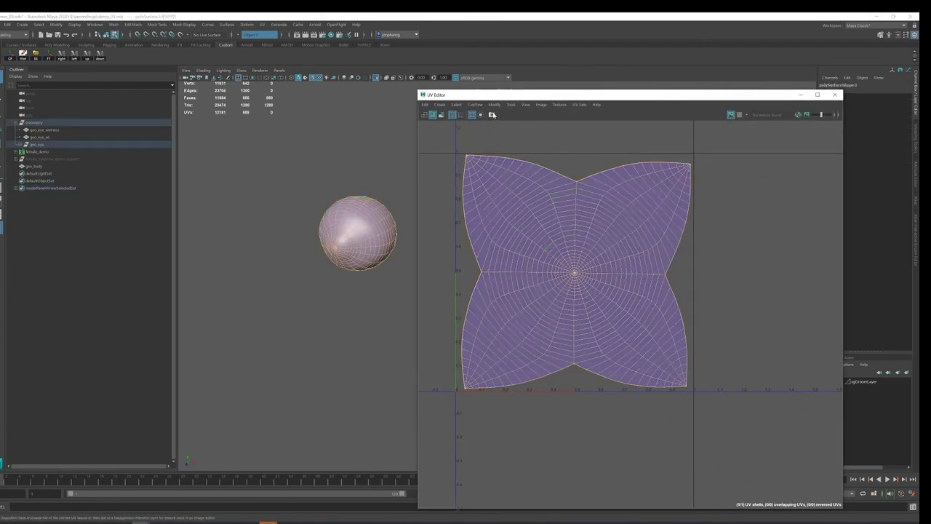
{"action": "left_click", "coordinate": [478, 106]}
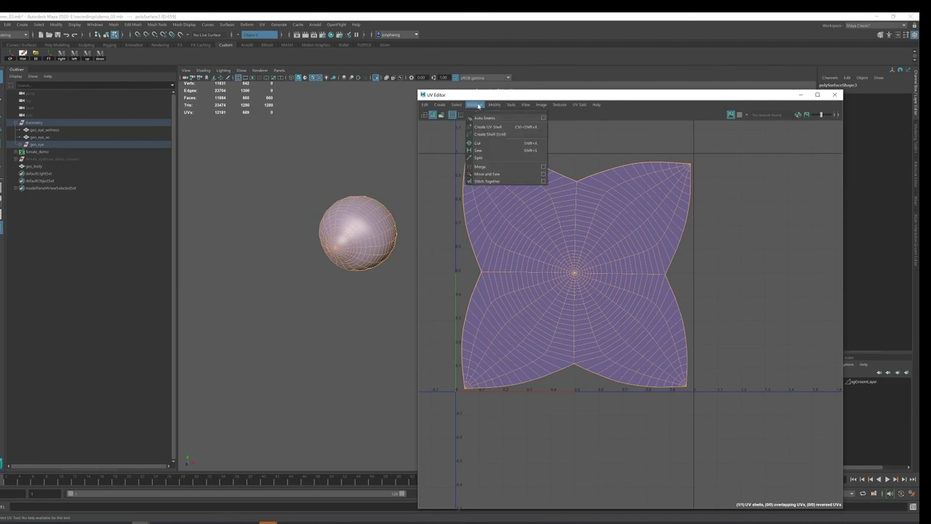
{"action": "mouse_move", "coordinate": [495, 105]}
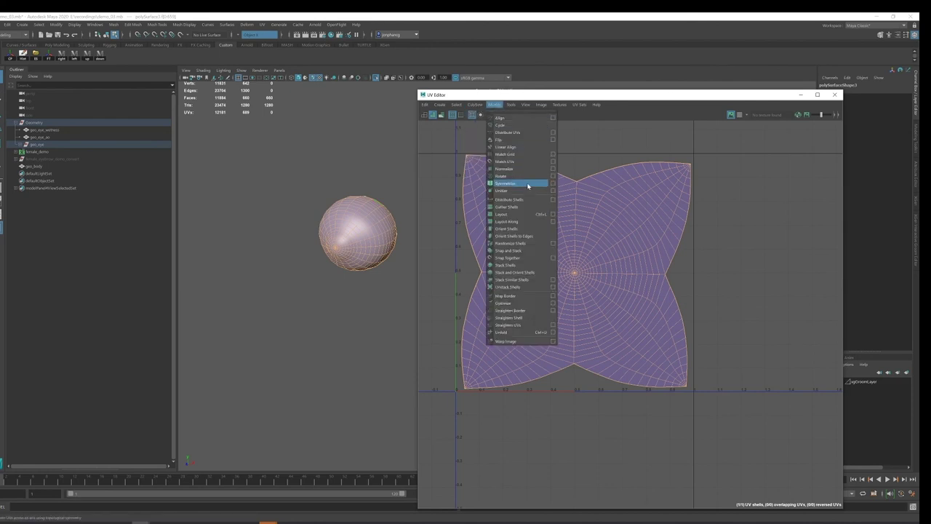
{"action": "left_click", "coordinate": [517, 140]}
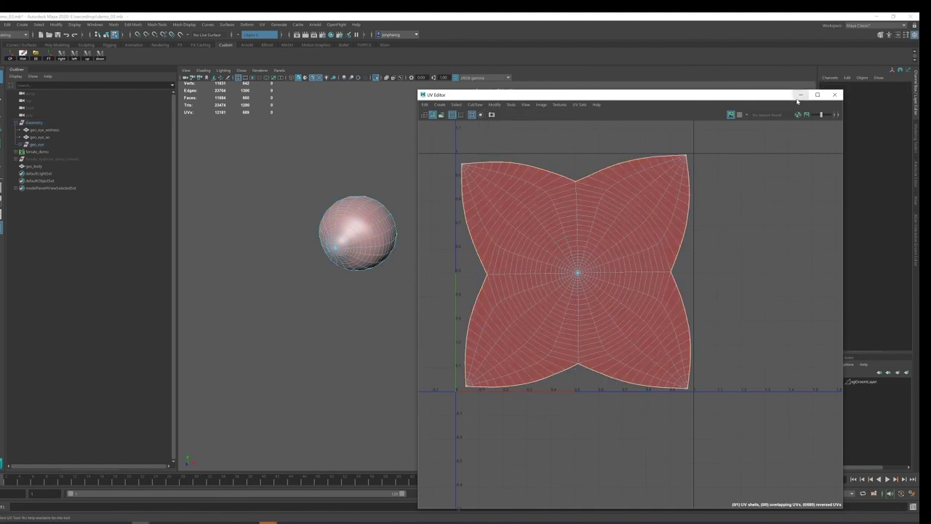
{"action": "left_click", "coordinate": [800, 95]}
{"action": "scroll", "coordinate": [481, 215], "scroll_direction": "up", "scroll_amount": 3}
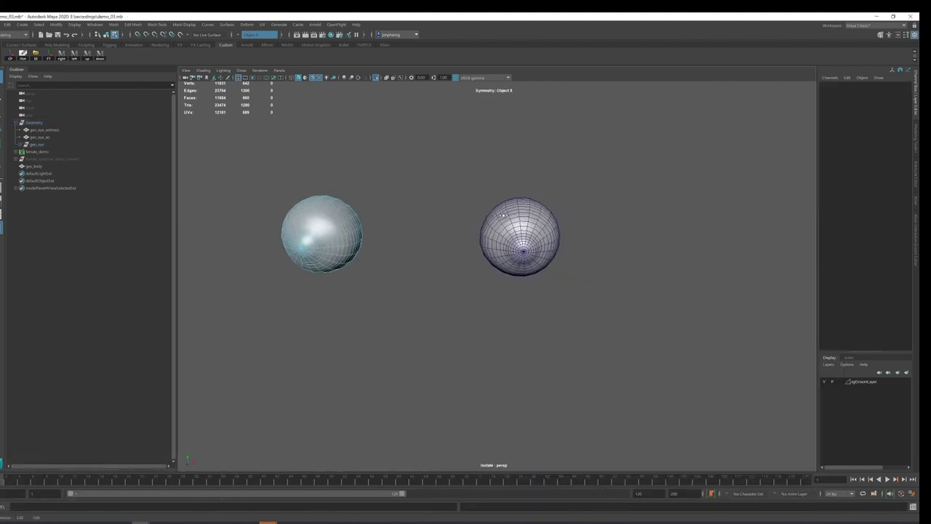
Export the mirrored left eyeball as demo_left_eye.obj.
{"action": "left_click", "coordinate": [368, 243]}
{"action": "middle_click_drag", "start_coordinate": [368, 243], "coordinate": [481, 235], "text": "alt"}
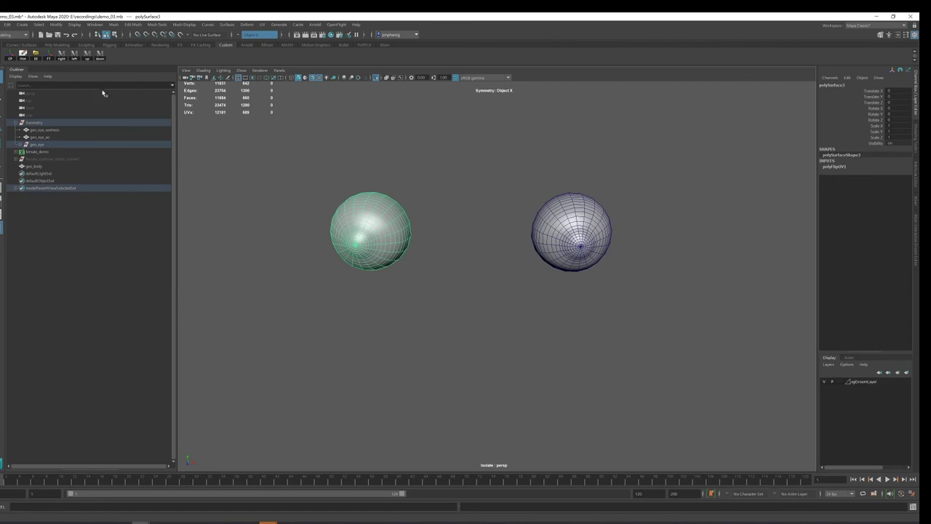
{"action": "left_click", "coordinate": [36, 56]}
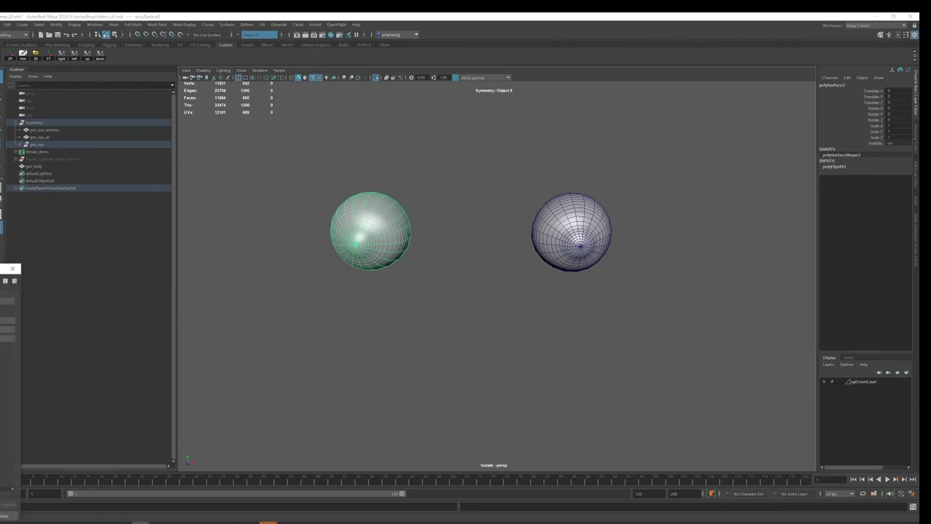
{"action": "mouse_move", "coordinate": [3, 268]}
{"action": "left_mouse_down"}
{"action": "mouse_move", "coordinate": [0, 139]}
{"action": "mouse_move", "coordinate": [630, 123]}
{"action": "left_mouse_up"}
{"action": "type", "text": "demo_left_eye"}
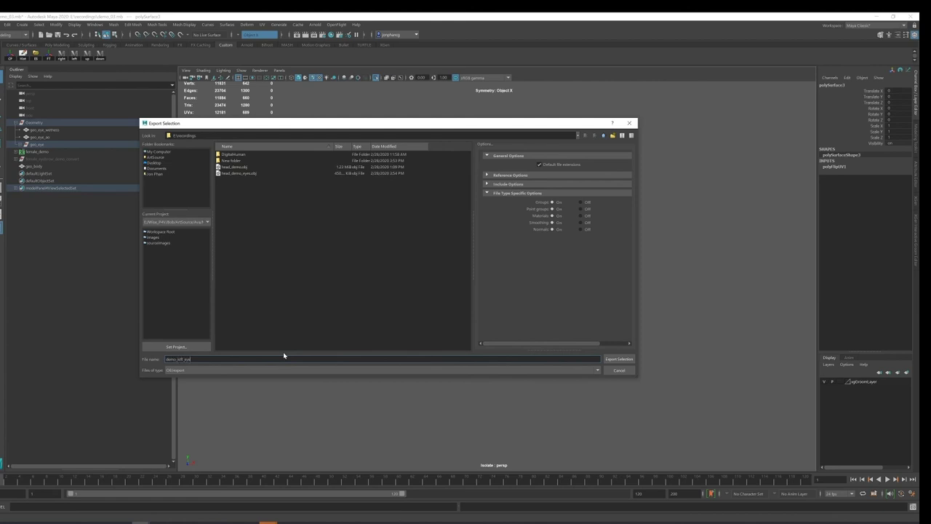
{"action": "key", "text": "Return"}
Export the right eyeball as demo_right_eye.obj.
{"action": "left_click", "coordinate": [502, 282]}
{"action": "left_click", "coordinate": [572, 254]}
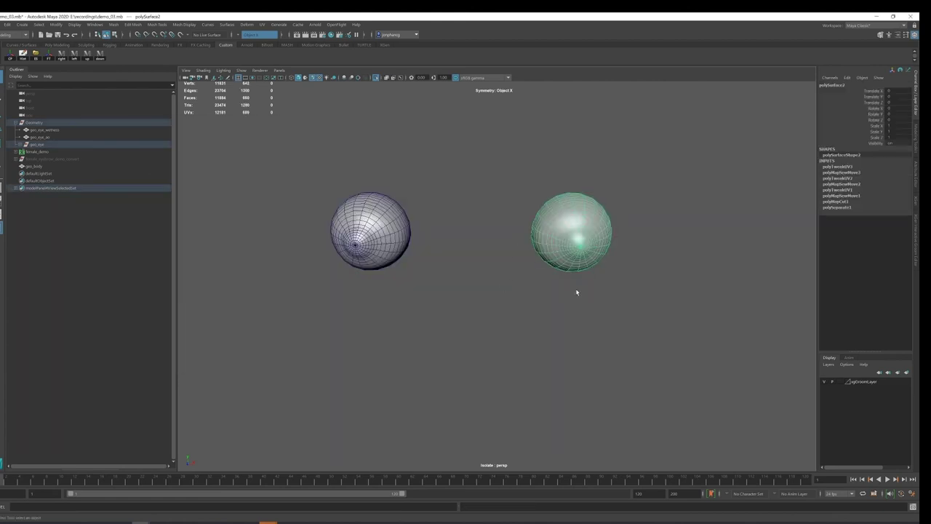
{"action": "key", "text": "g"}
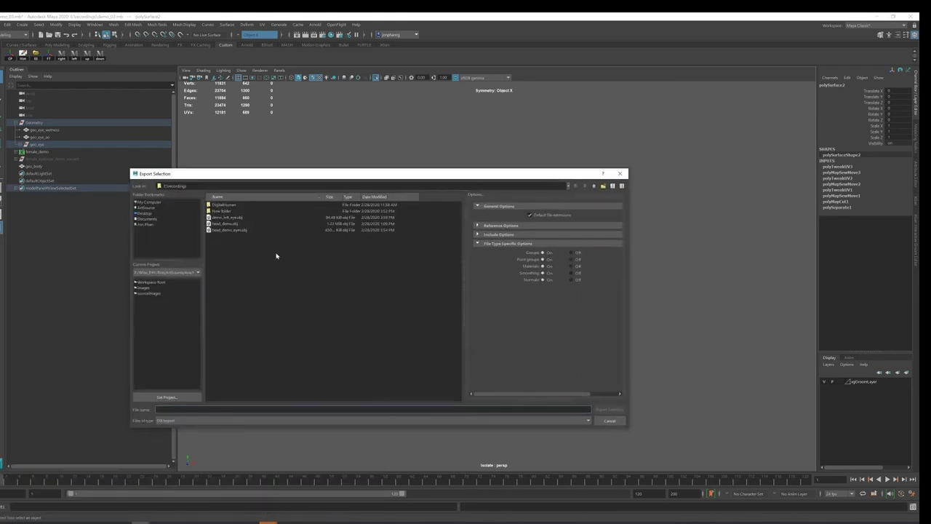
{"action": "left_click", "coordinate": [244, 230]}
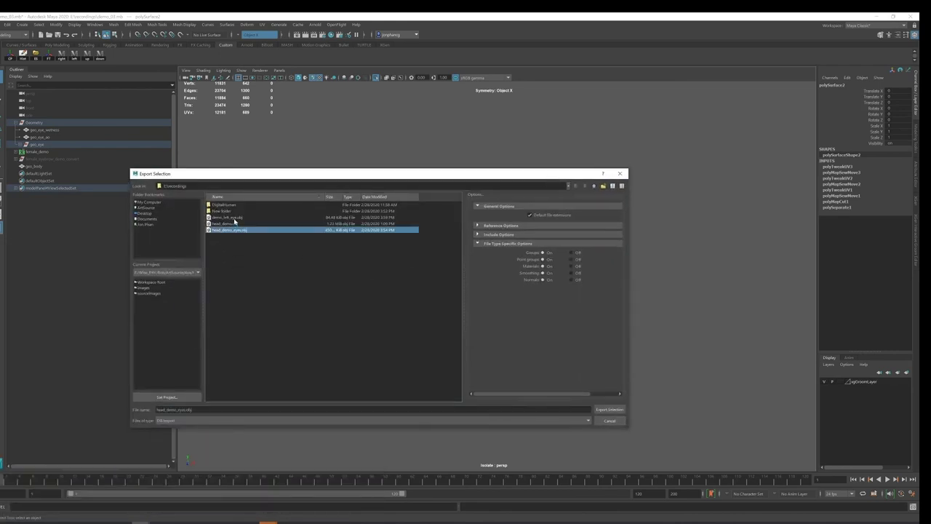
{"action": "left_click", "coordinate": [227, 217]}
{"action": "double_click", "coordinate": [171, 409]}
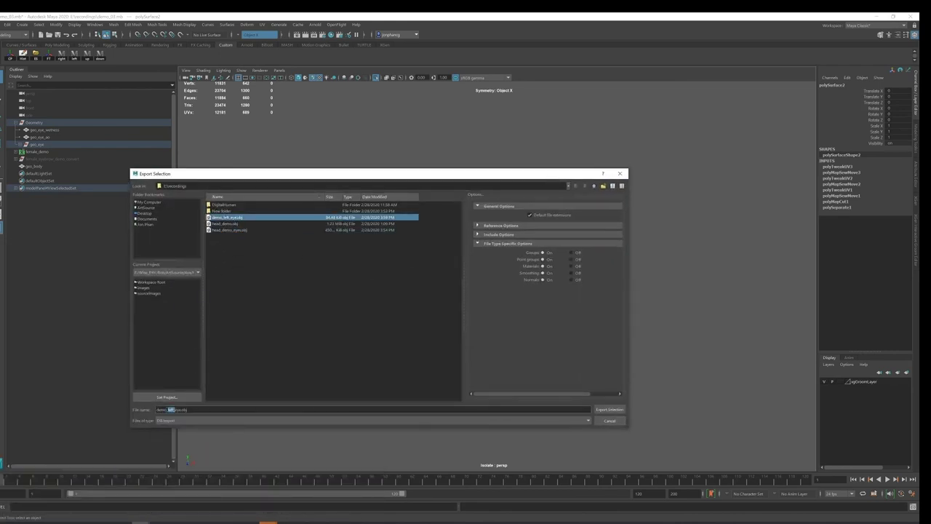
{"action": "type", "text": "righ"}
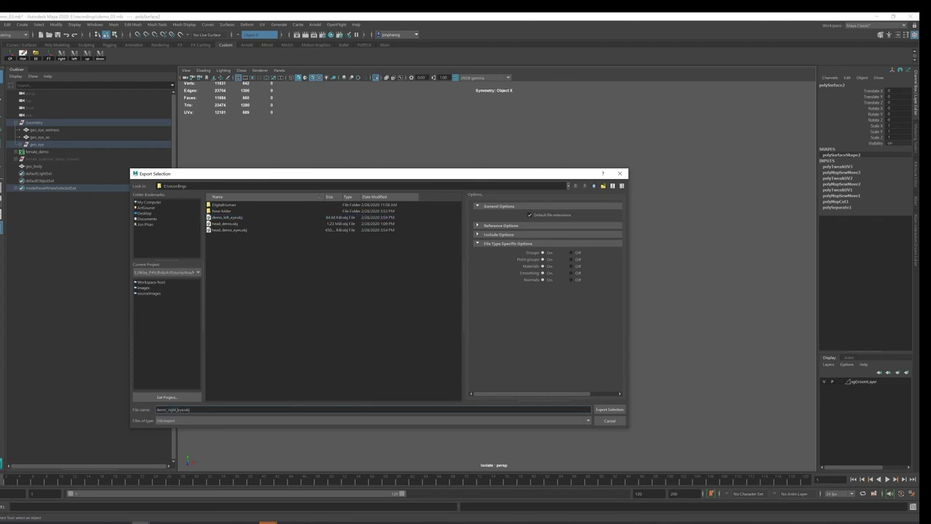
{"action": "key", "text": "Return"}
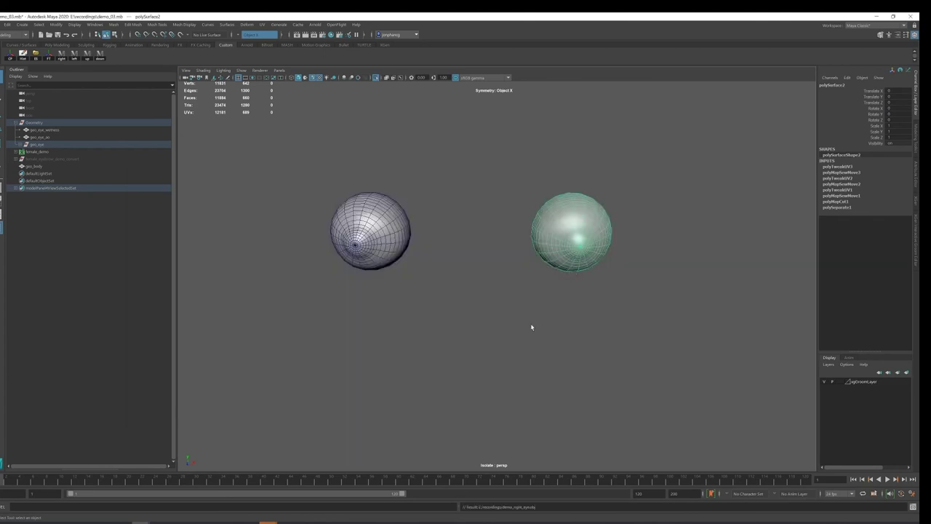
Export the geo_eye_wetness mesh as tear_demo.obj with Isolate Select turned off.
{"action": "left_click", "coordinate": [540, 322]}
{"action": "left_click_drag", "start_coordinate": [541, 323], "coordinate": [466, 245], "text": "alt"}
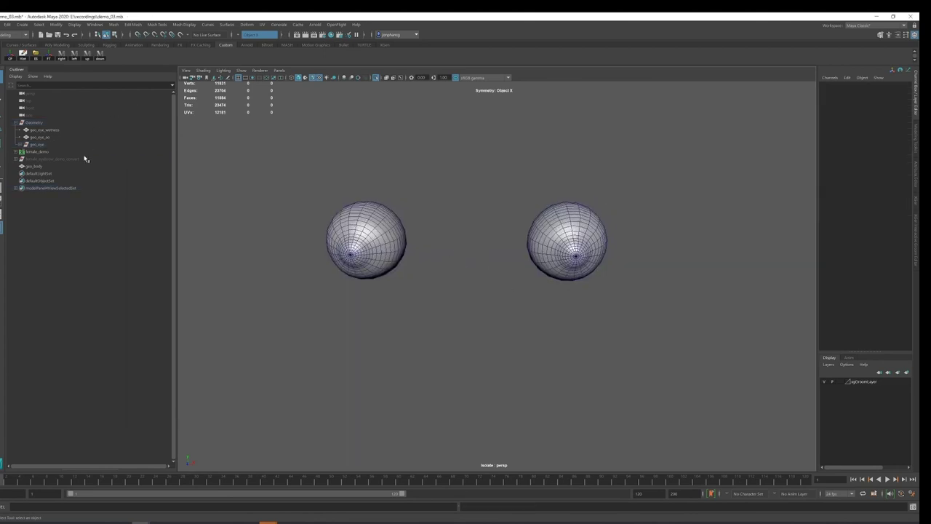
{"action": "left_click", "coordinate": [57, 131]}
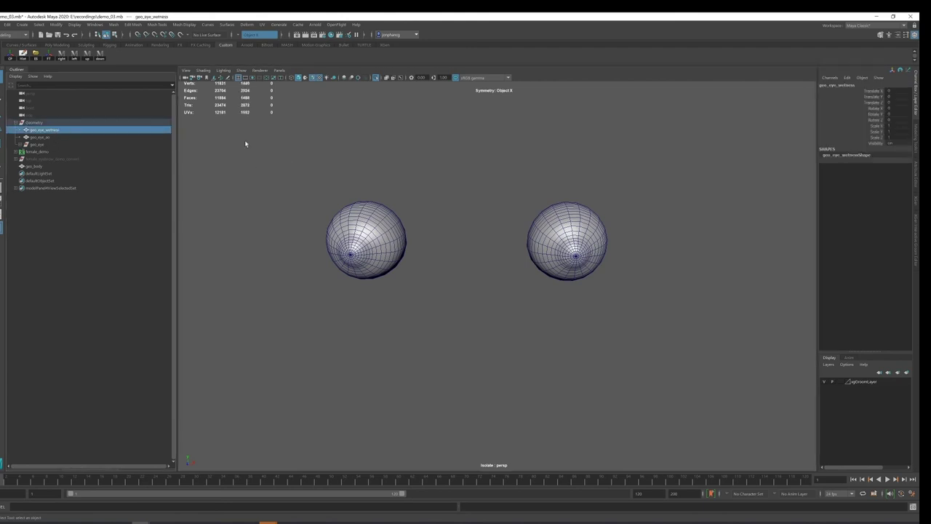
{"action": "left_click", "coordinate": [374, 77]}
{"action": "type", "text": "tear_demo"}
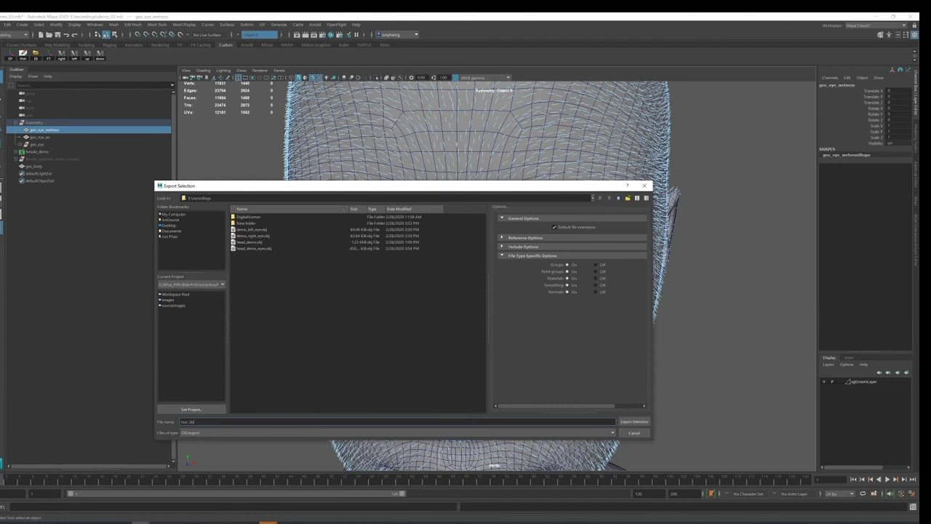
{"action": "key", "text": "Return"}
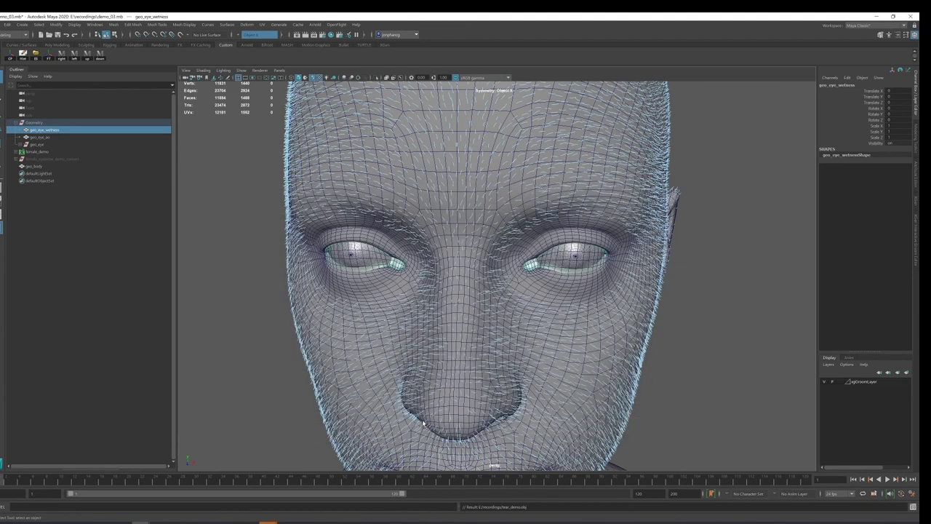
Export the geo_eye_ao mesh as eye_ao_demo.obj and return to the Unreal Editor.
{"action": "left_click", "coordinate": [67, 138]}
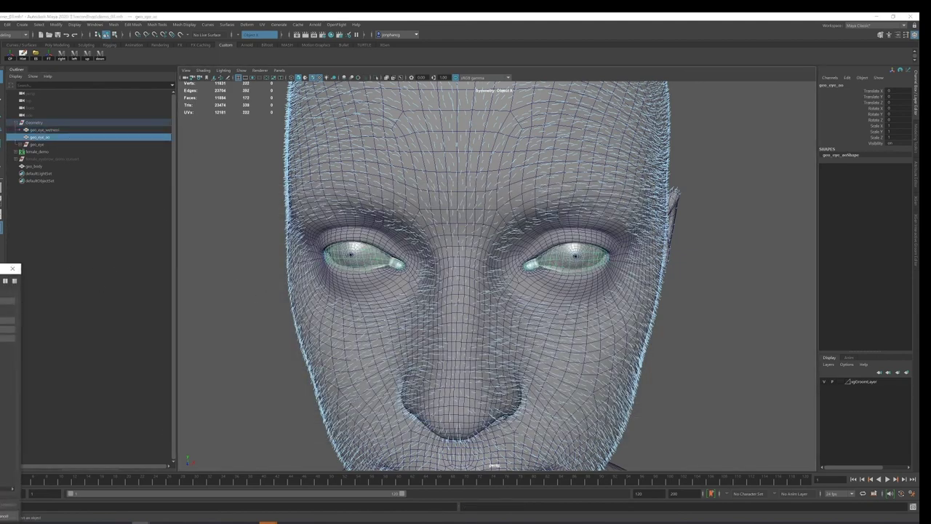
{"action": "key", "text": "ctrl+shift+e"}
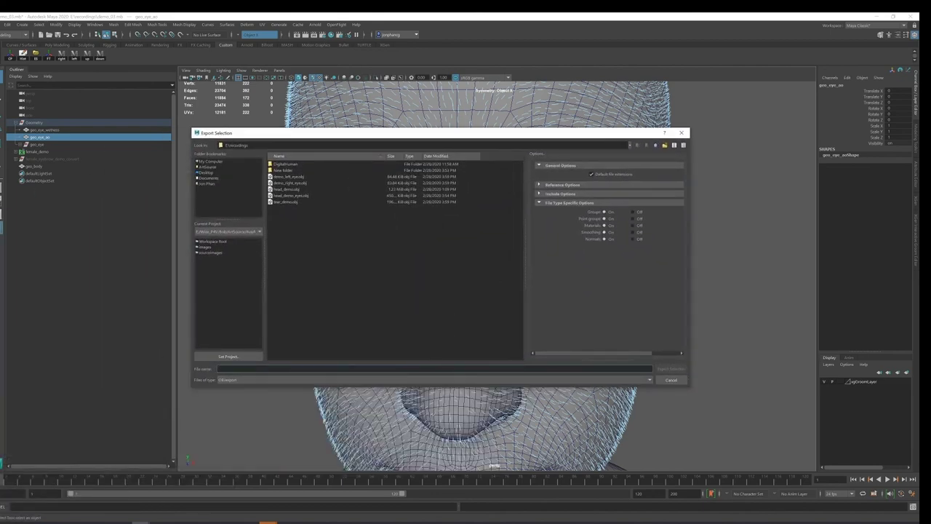
{"action": "type", "text": "n"}
{"action": "key", "text": "Return"}
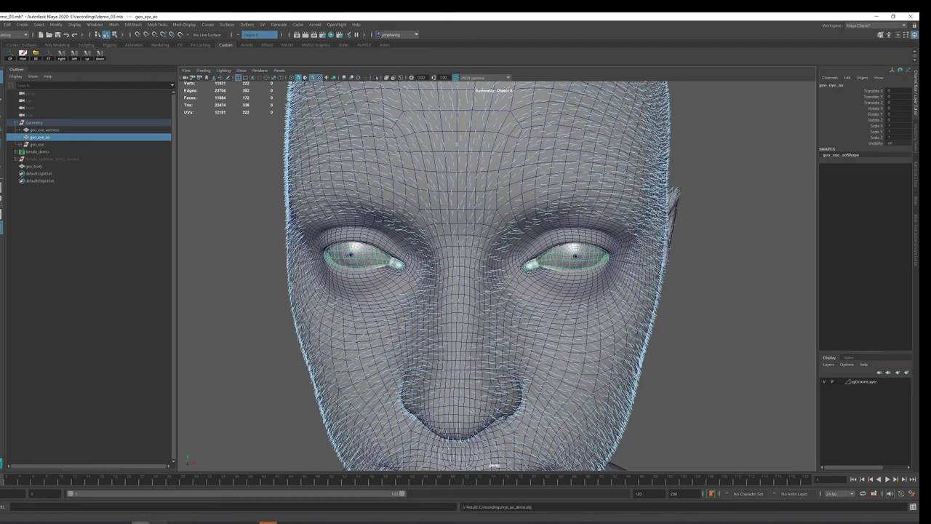
{"action": "left_click", "coordinate": [41, 497]}
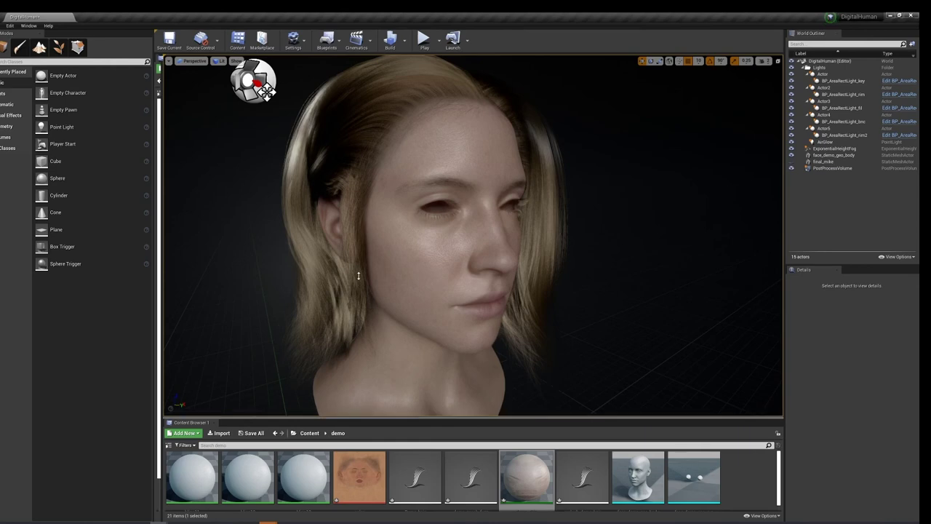
Choose eye_ao_demo, demo_left_eye and demo_right_eye as files to import into the demo folder.
{"action": "left_click_drag", "start_coordinate": [324, 418], "coordinate": [335, 277]}
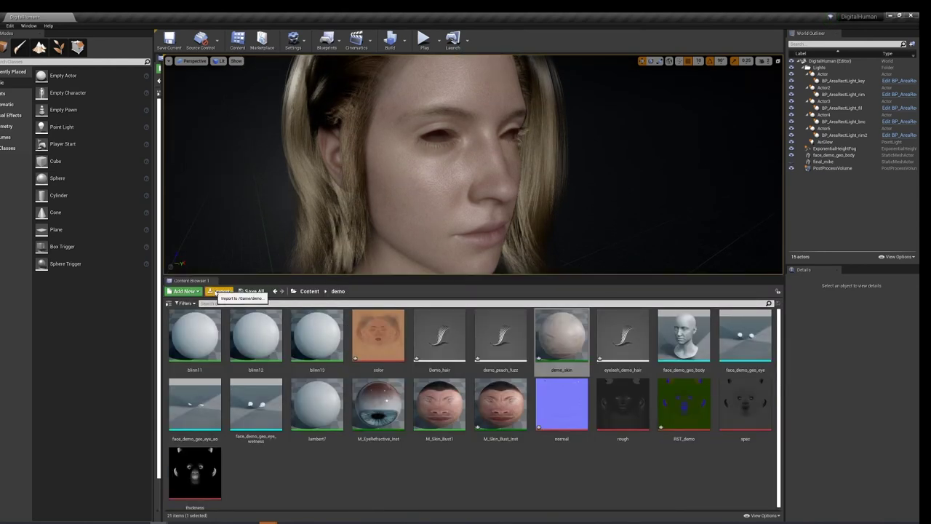
{"action": "left_click", "coordinate": [217, 291]}
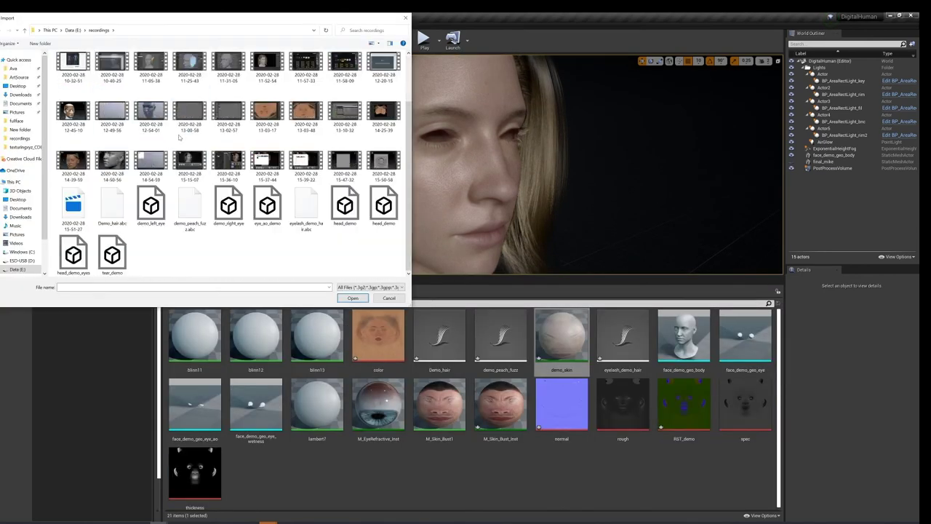
{"action": "left_click", "coordinate": [276, 227]}
{"action": "left_click", "coordinate": [155, 230], "text": "ctrl"}
{"action": "left_click", "coordinate": [228, 230], "text": "ctrl"}
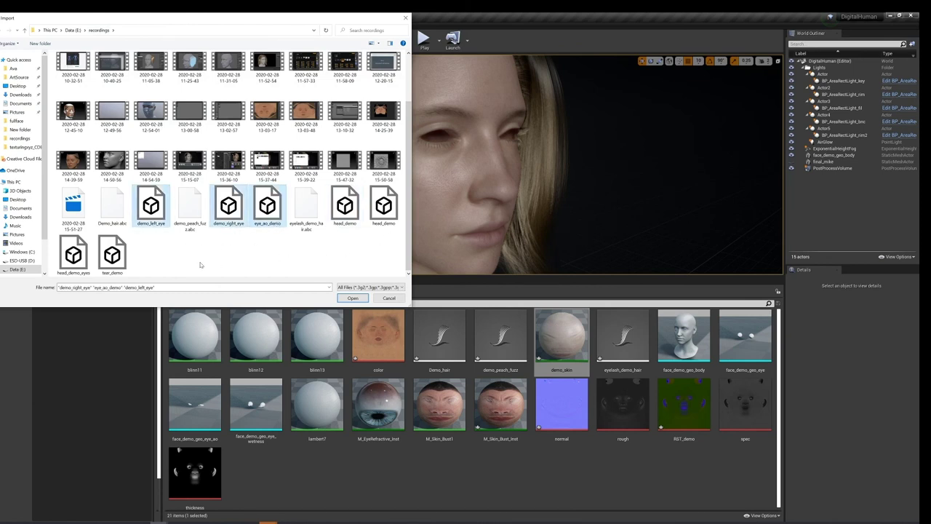
{"action": "left_click", "coordinate": [352, 298]}
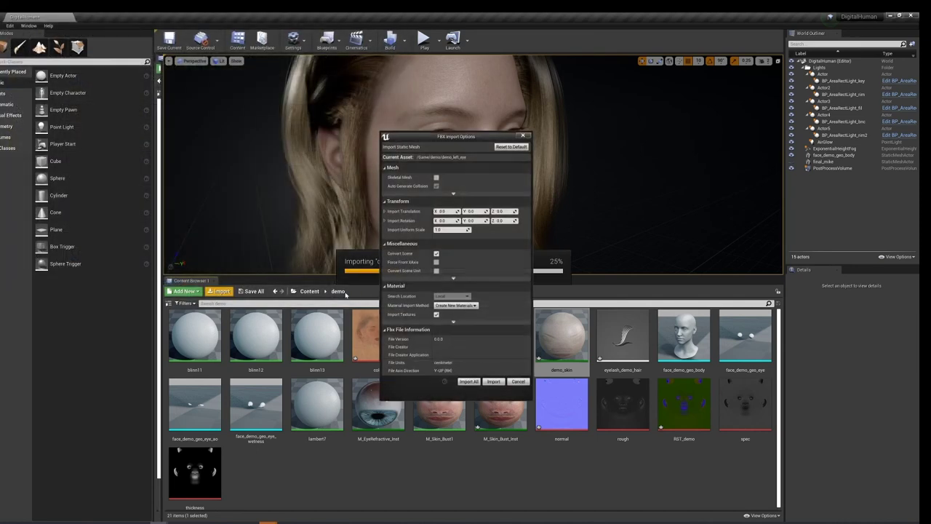
Accept the FBX import settings for the left eye, right eye, eye AO and tear meshes.
{"action": "left_click", "coordinate": [494, 381]}
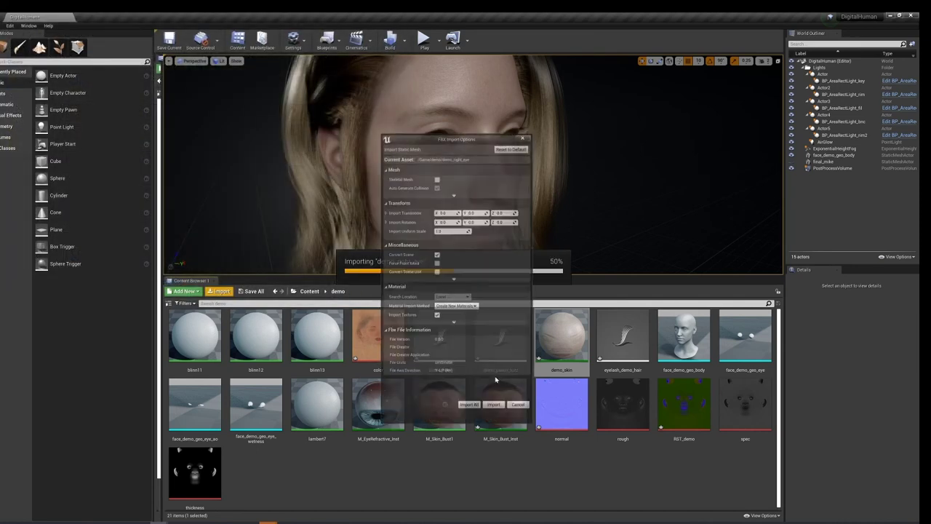
{"action": "left_click", "coordinate": [495, 382]}
{"action": "left_click", "coordinate": [497, 381]}
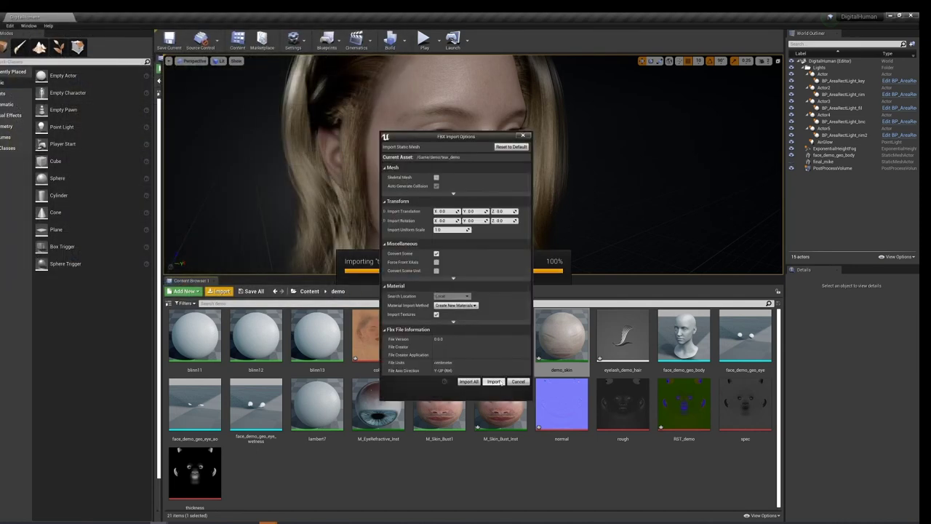
{"action": "left_click", "coordinate": [495, 381]}
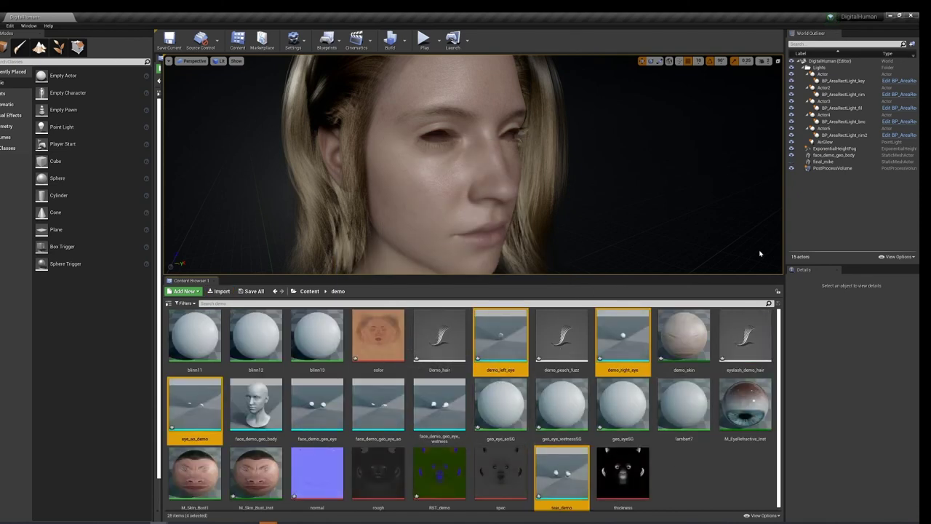
Add a static mesh component named tear_demo to the face_demo_geo_body bust.
{"action": "left_click", "coordinate": [473, 116]}
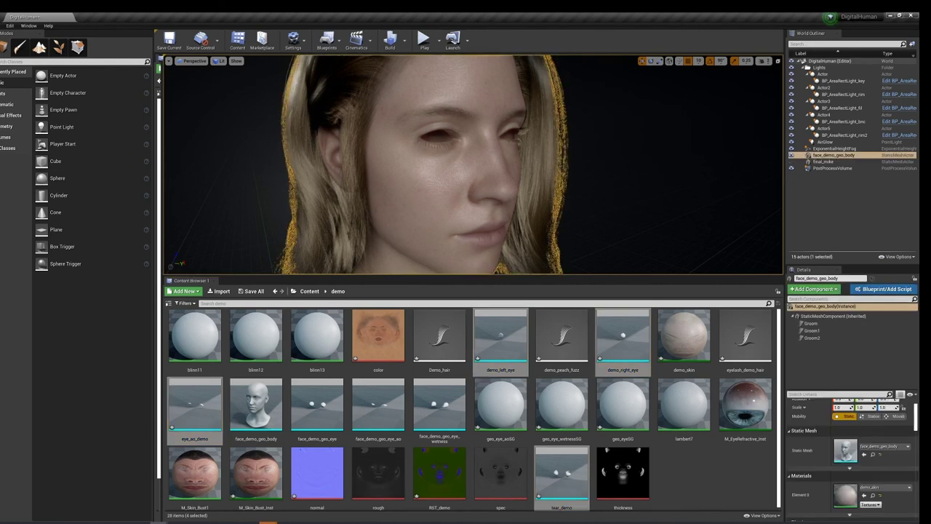
{"action": "left_click", "coordinate": [815, 289]}
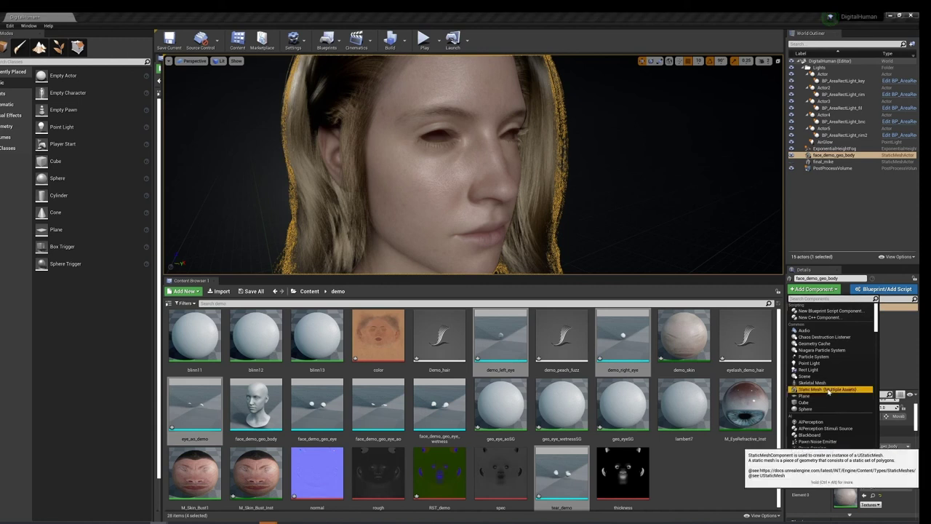
{"action": "left_click", "coordinate": [827, 389]}
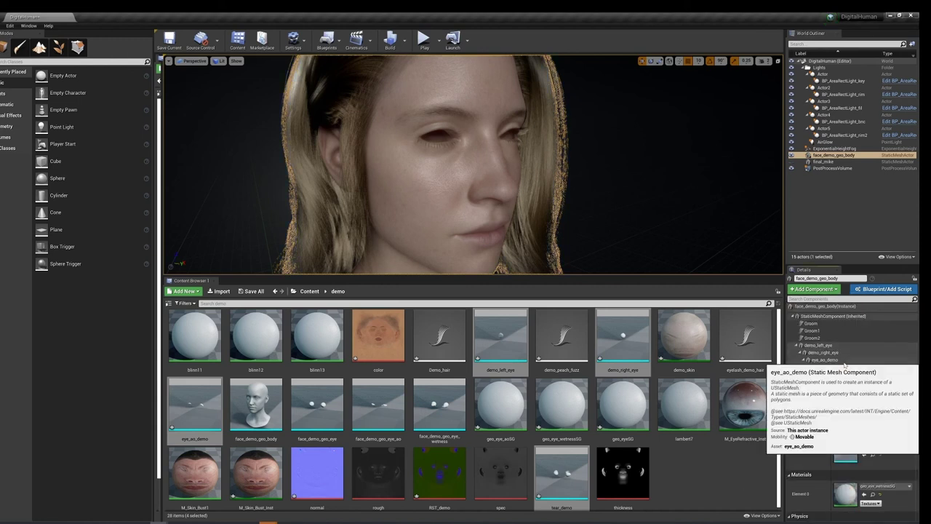
{"action": "key", "text": "Return"}
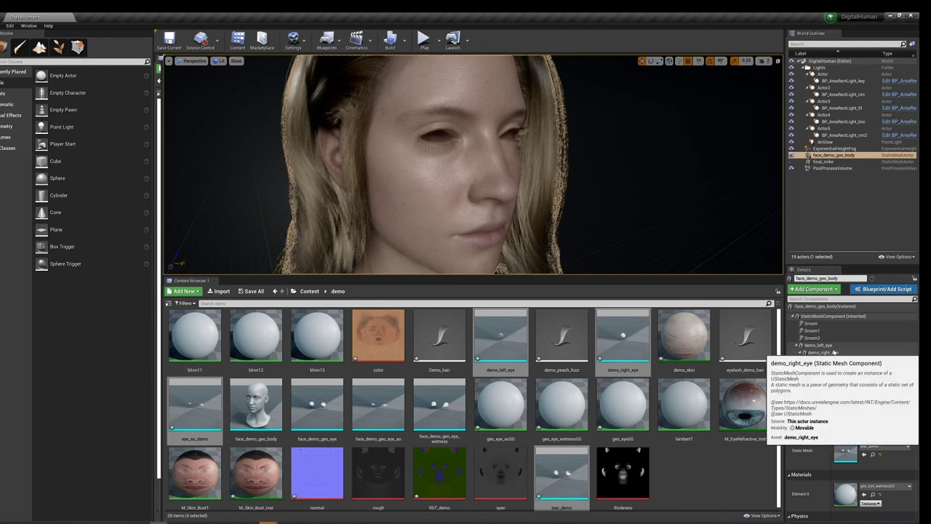
Check the demo_left_eye, demo_right_eye, eye_ao_demo and tear_demo components, ending on demo_left_eye.
{"action": "left_click", "coordinate": [828, 346]}
{"action": "left_click", "coordinate": [831, 354]}
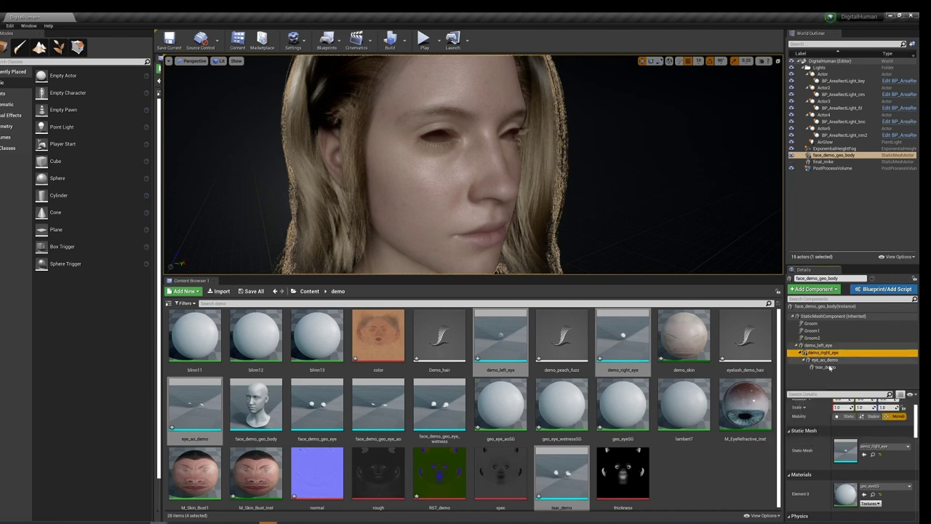
{"action": "left_click", "coordinate": [825, 367], "text": "shift"}
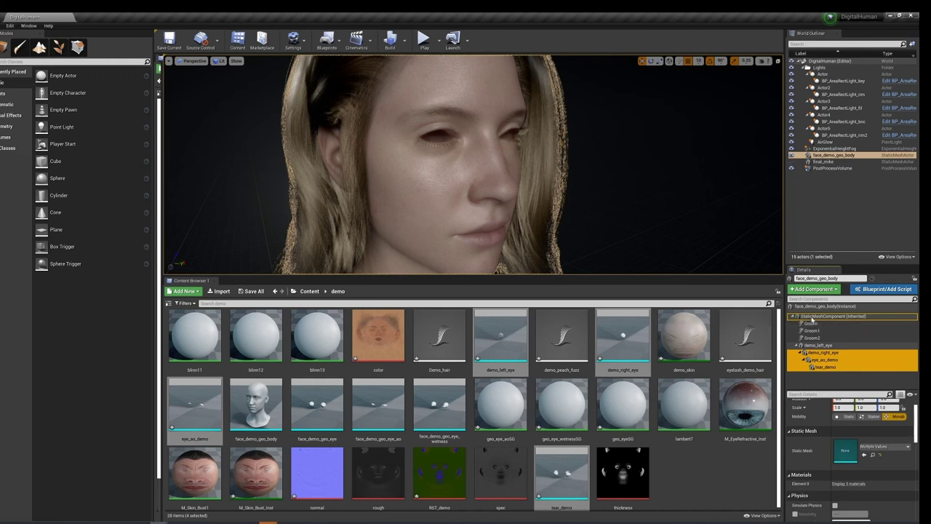
{"action": "left_click", "coordinate": [816, 360]}
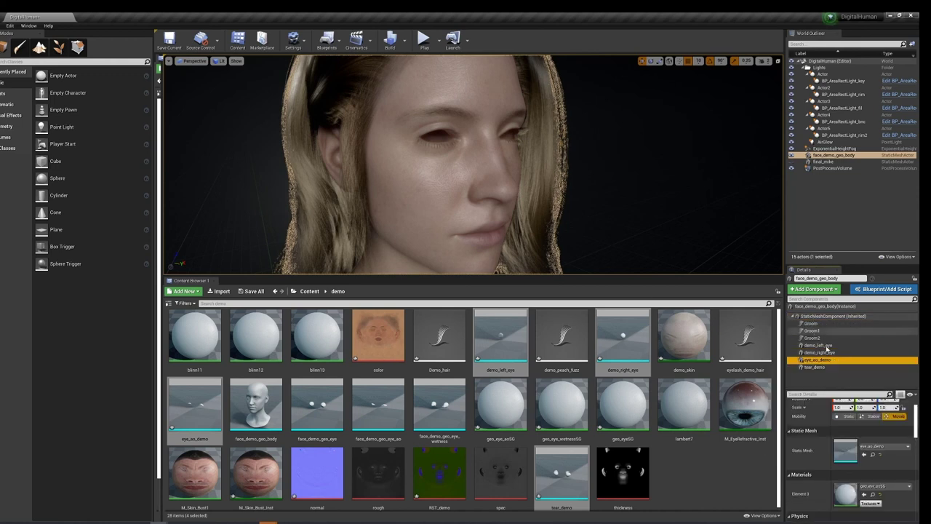
{"action": "left_click", "coordinate": [827, 346]}
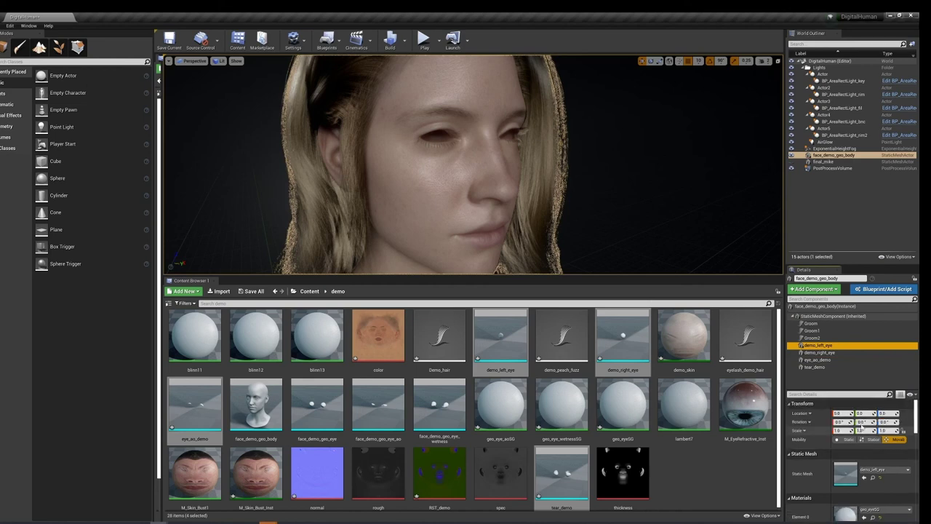
{"action": "left_click_drag", "start_coordinate": [558, 218], "coordinate": [734, 222]}
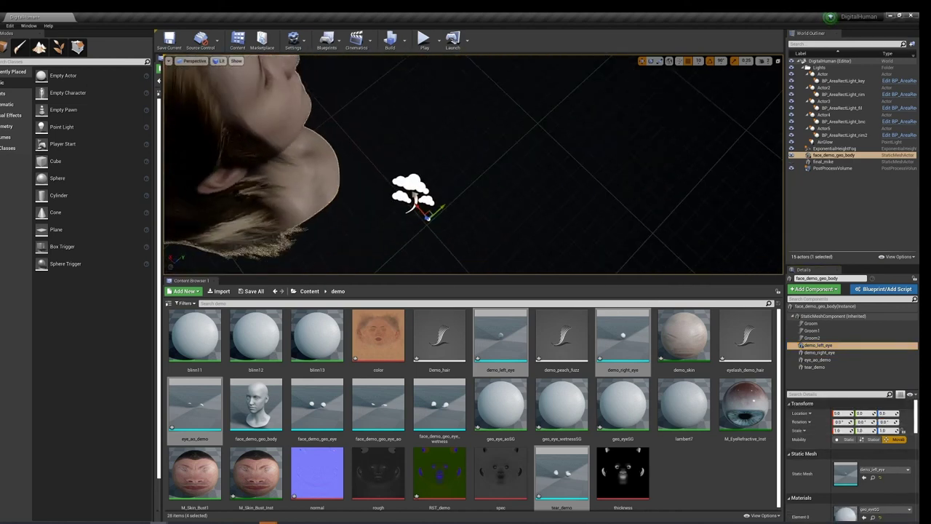
Rotate demo_left_eye 90° with the rotation gizmo so it sits in the left socket.
{"action": "mouse_move", "coordinate": [518, 233]}
{"action": "left_mouse_down"}
{"action": "mouse_move", "coordinate": [634, 122]}
{"action": "mouse_move", "coordinate": [720, 285]}
{"action": "left_mouse_up"}
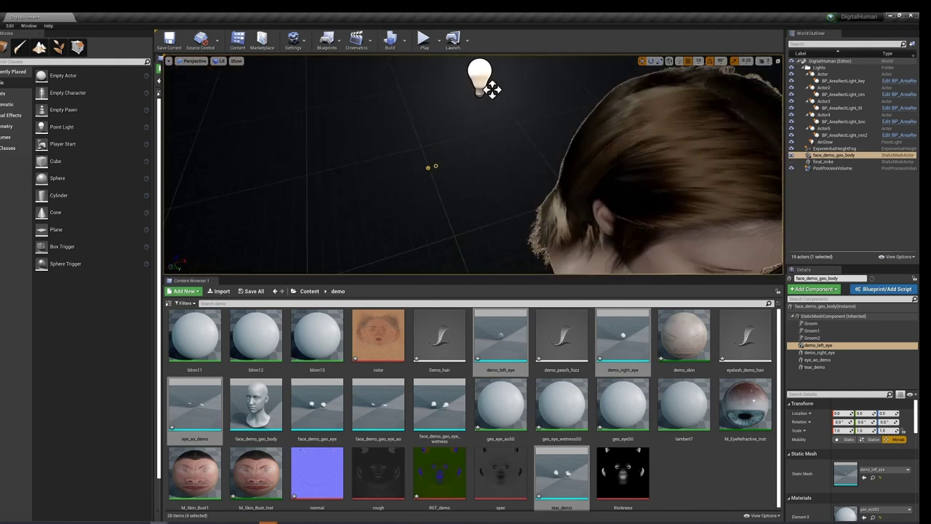
{"action": "left_click", "coordinate": [816, 346]}
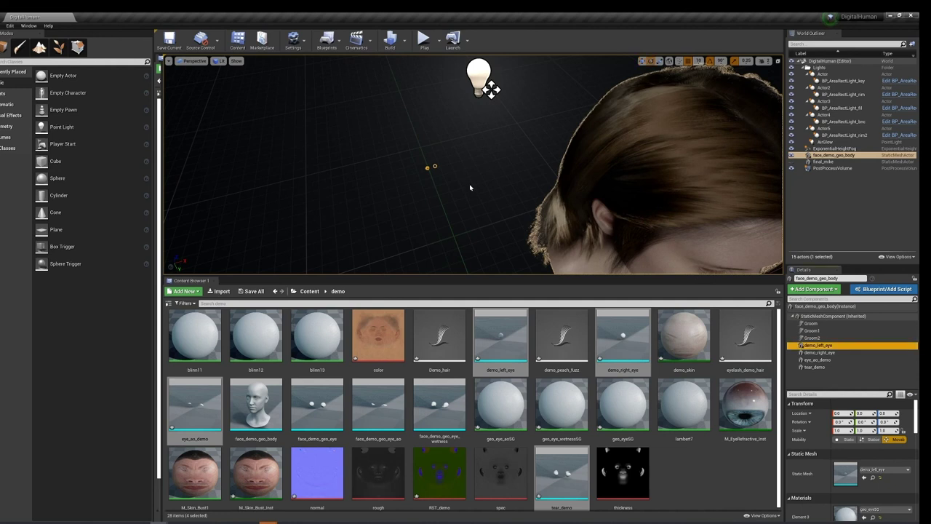
{"action": "left_click_drag", "start_coordinate": [492, 90], "coordinate": [467, 191]}
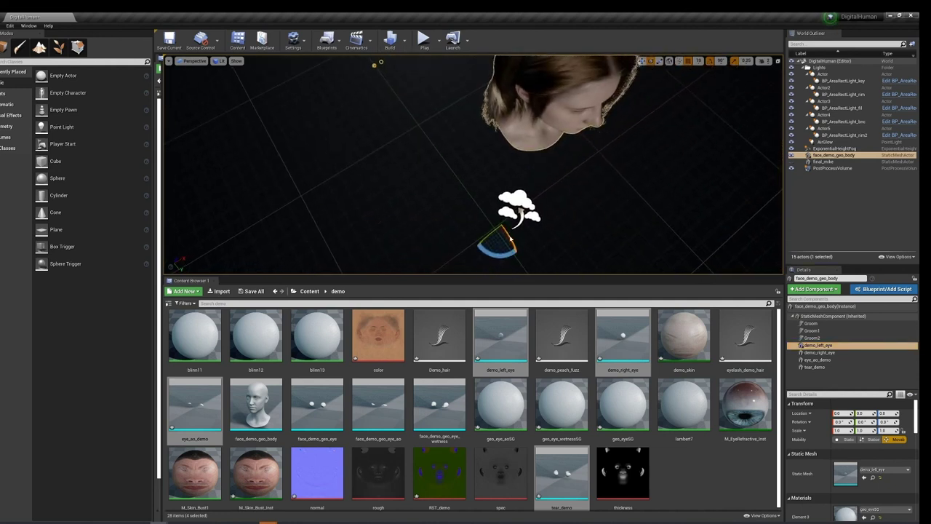
{"action": "mouse_move", "coordinate": [499, 252]}
{"action": "left_mouse_down"}
{"action": "mouse_move", "coordinate": [510, 219]}
{"action": "mouse_move", "coordinate": [361, 106]}
{"action": "left_mouse_up"}
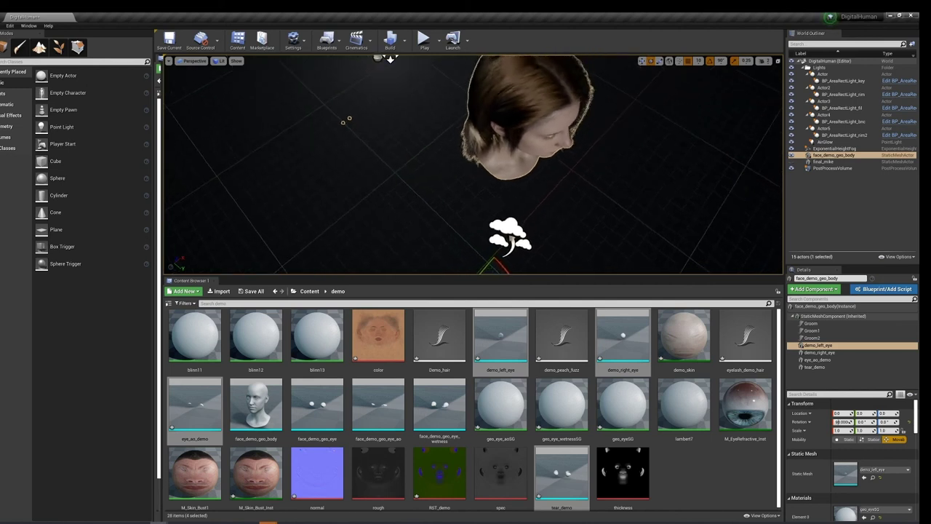
{"action": "mouse_move", "coordinate": [333, 78]}
{"action": "left_mouse_down"}
{"action": "mouse_move", "coordinate": [277, 87]}
{"action": "mouse_move", "coordinate": [473, 167]}
{"action": "mouse_move", "coordinate": [466, 109]}
{"action": "left_mouse_up"}
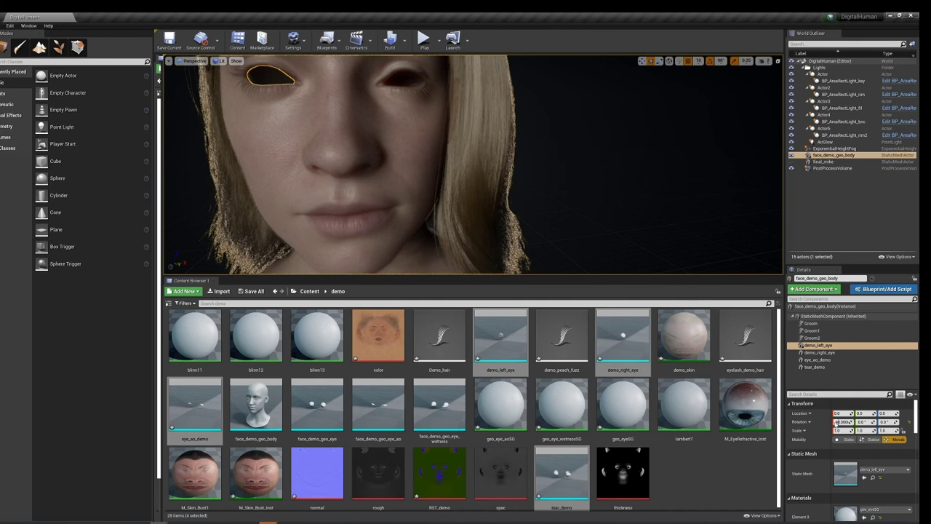
Set demo_left_eye's X rotation to 90 and update demo_right_eye's X rotation to match.
{"action": "left_click", "coordinate": [846, 422]}
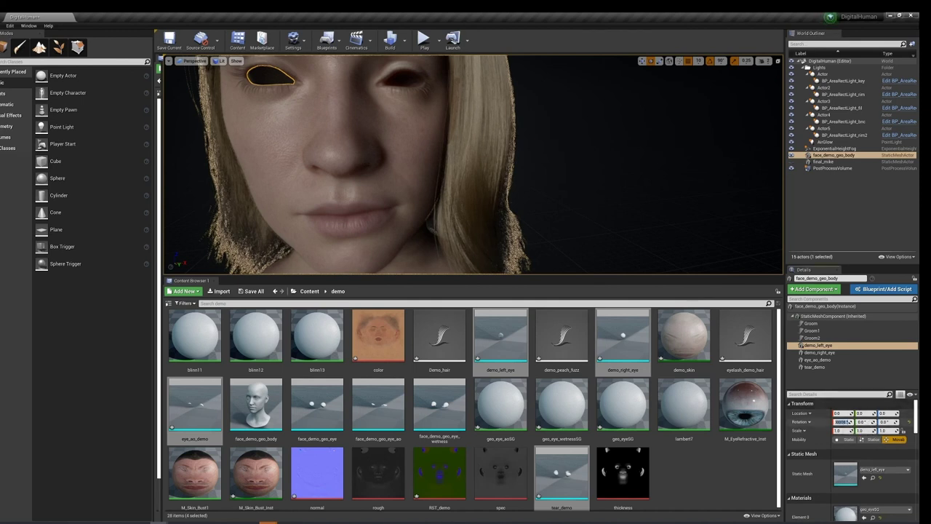
{"action": "type", "text": "90"}
{"action": "key", "text": "Return"}
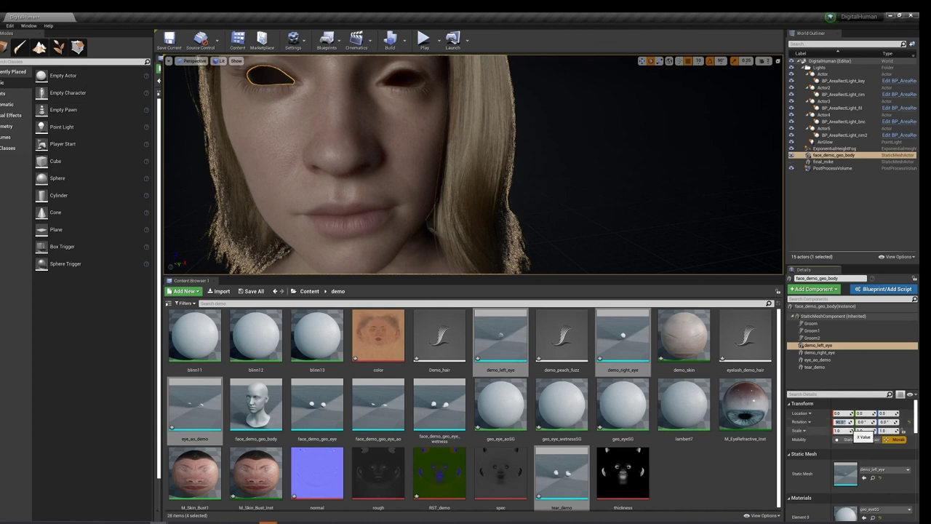
{"action": "left_click", "coordinate": [820, 353]}
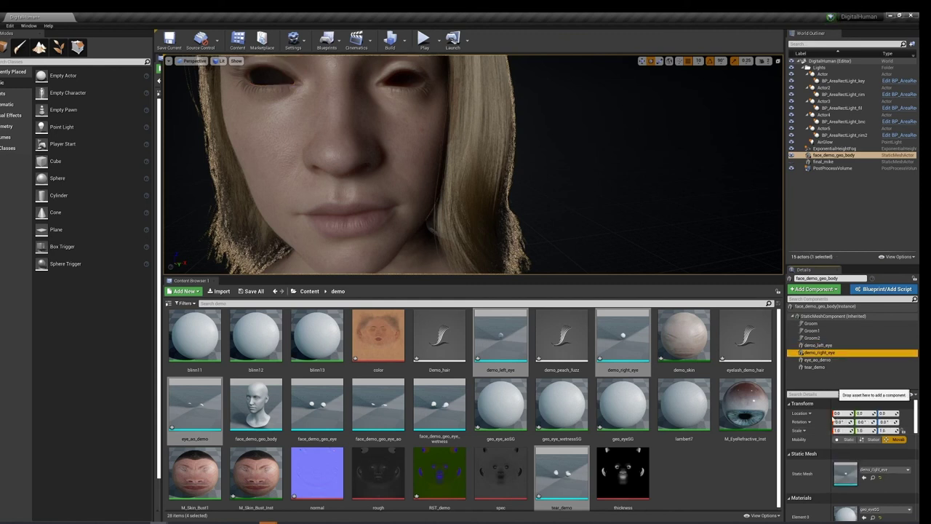
{"action": "left_click", "coordinate": [841, 422]}
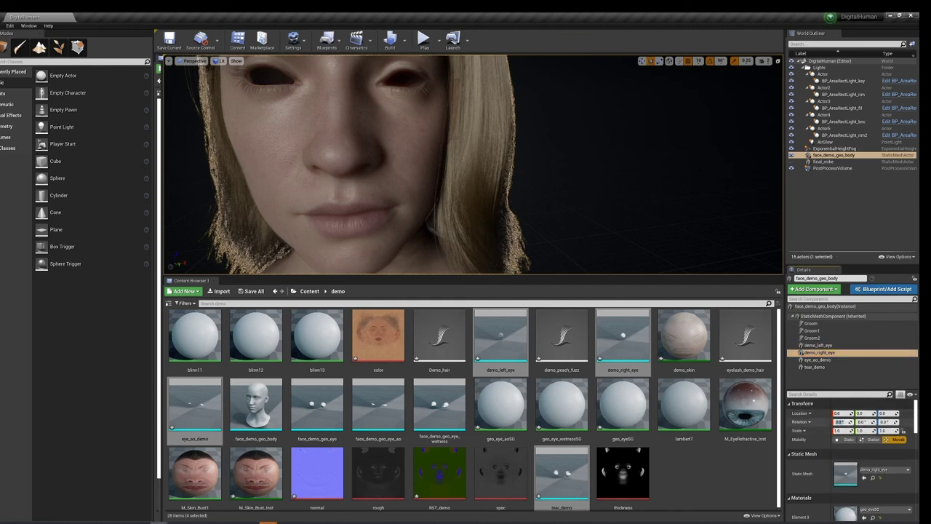
{"action": "type", "text": "0"}
{"action": "key", "text": "Return"}
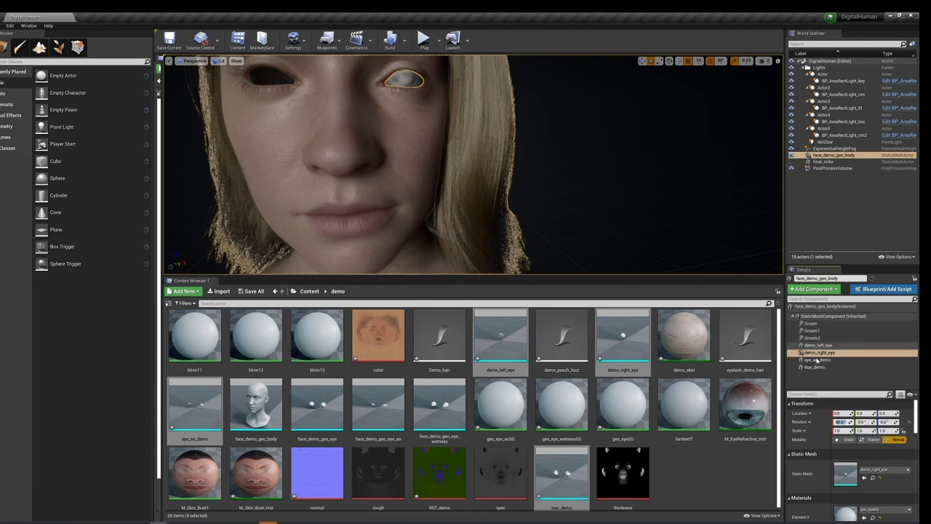
Enter 80 in eye_ao_demo's X rotation, then edit tear_demo's X rotation field.
{"action": "left_click", "coordinate": [817, 359]}
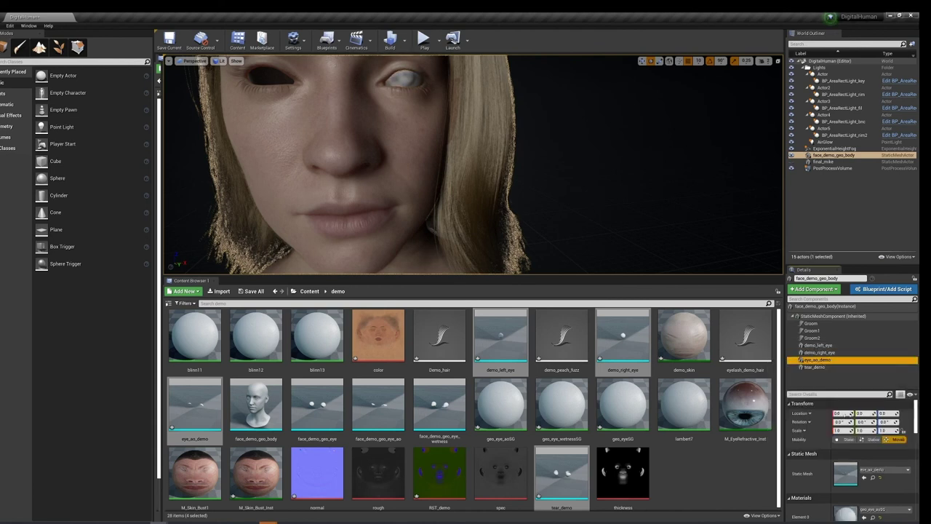
{"action": "left_click", "coordinate": [842, 421]}
{"action": "type", "text": "80"}
{"action": "key", "text": "Return"}
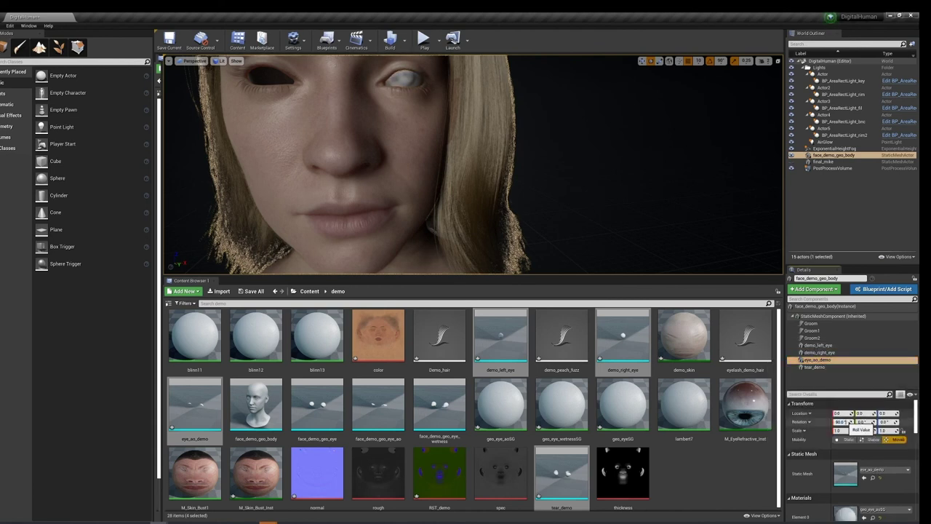
{"action": "left_click", "coordinate": [814, 366]}
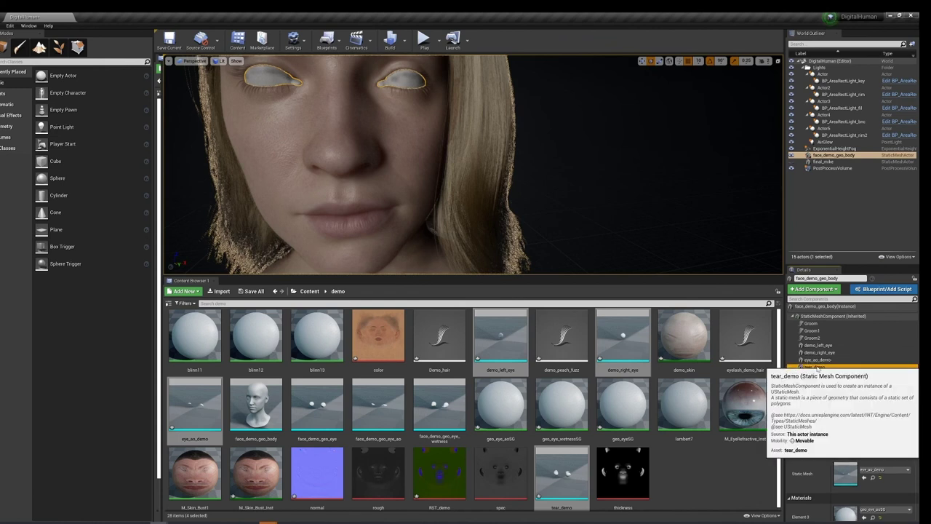
{"action": "left_click", "coordinate": [842, 421]}
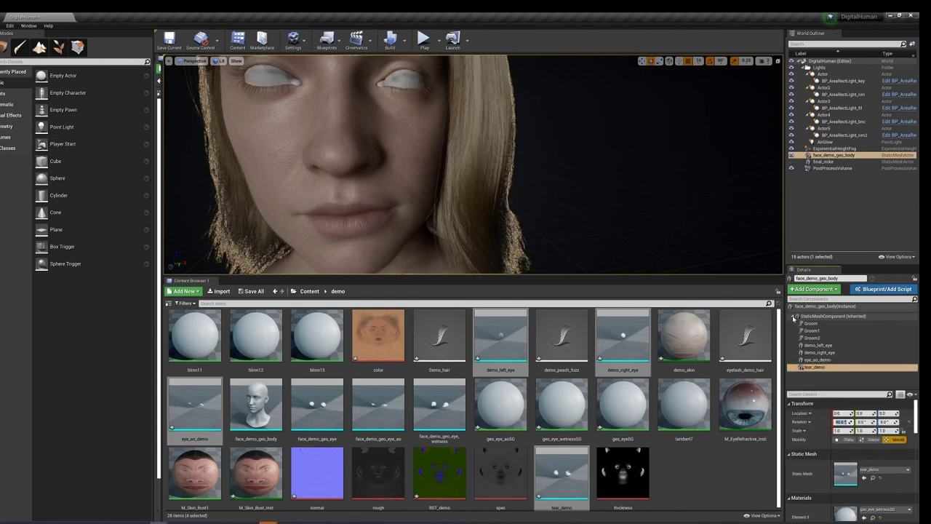
{"action": "left_click", "coordinate": [811, 367]}
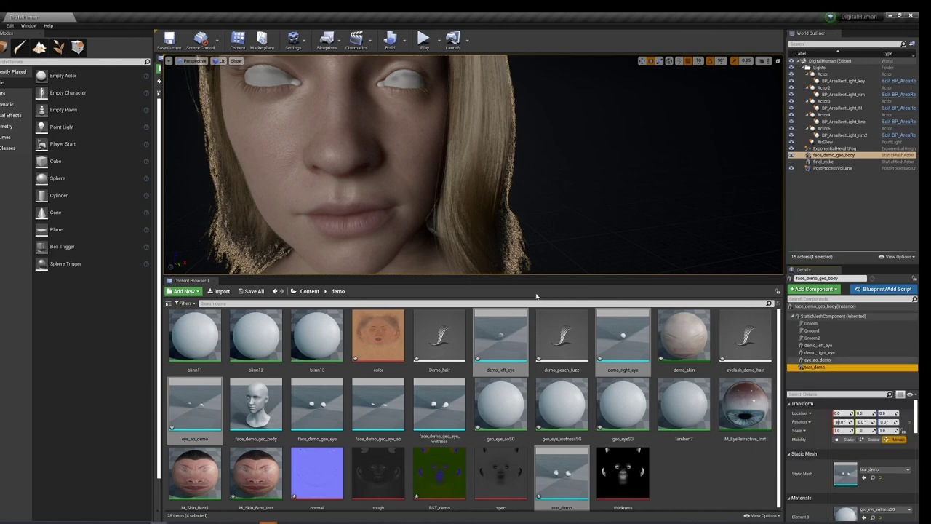
Orbit and zoom around the head to inspect both eyes, then clear the demo folder selection.
{"action": "mouse_move", "coordinate": [463, 184]}
{"action": "right_mouse_down"}
{"action": "mouse_move", "coordinate": [492, 118]}
{"action": "mouse_move", "coordinate": [466, 167]}
{"action": "mouse_move", "coordinate": [664, 150]}
{"action": "right_mouse_up"}
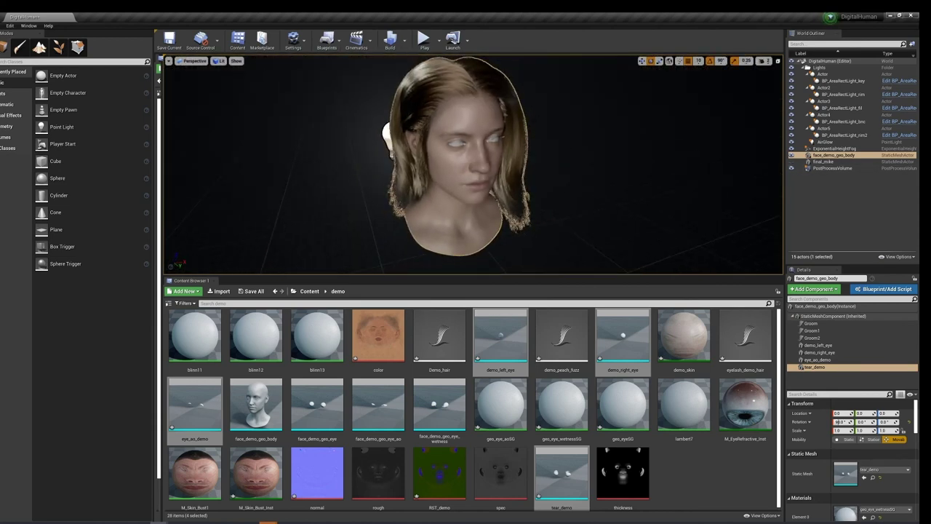
{"action": "right_click_drag", "start_coordinate": [366, 86], "coordinate": [386, 109]}
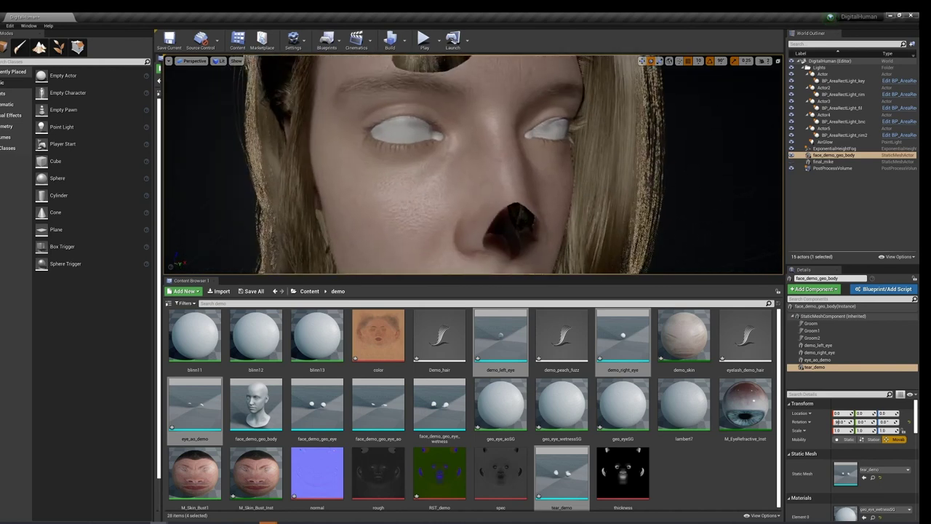
{"action": "scroll", "coordinate": [272, 69], "scroll_direction": "down", "scroll_amount": 5}
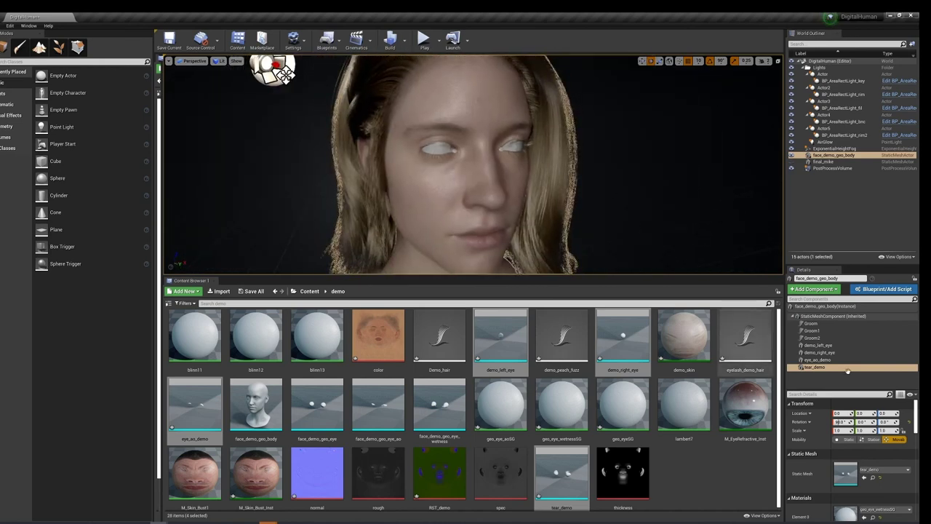
{"action": "left_click", "coordinate": [431, 459]}
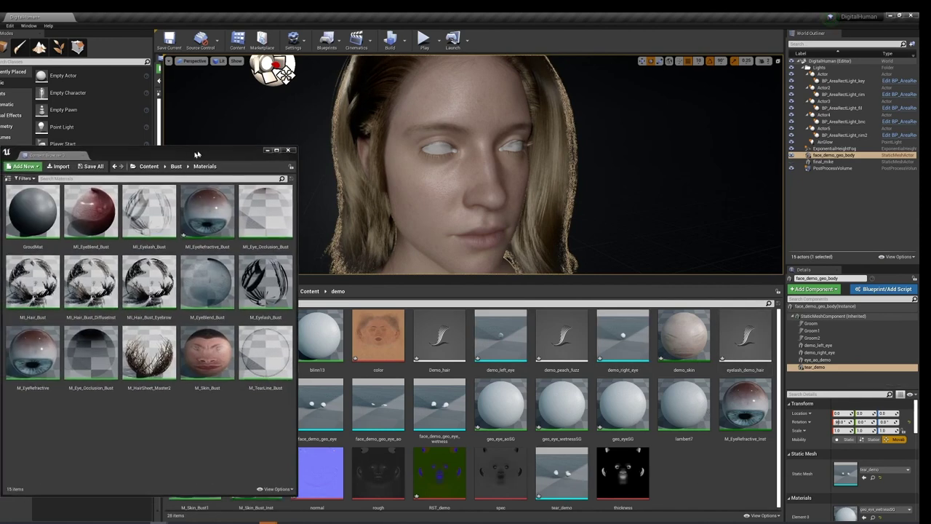
Make M_Eye_Occlusion_Bust_Inst from M_Eye_Occlusion_Bust with the default name and move it into demo.
{"action": "left_click_drag", "start_coordinate": [191, 157], "coordinate": [240, 122]}
{"action": "left_click", "coordinate": [316, 199]}
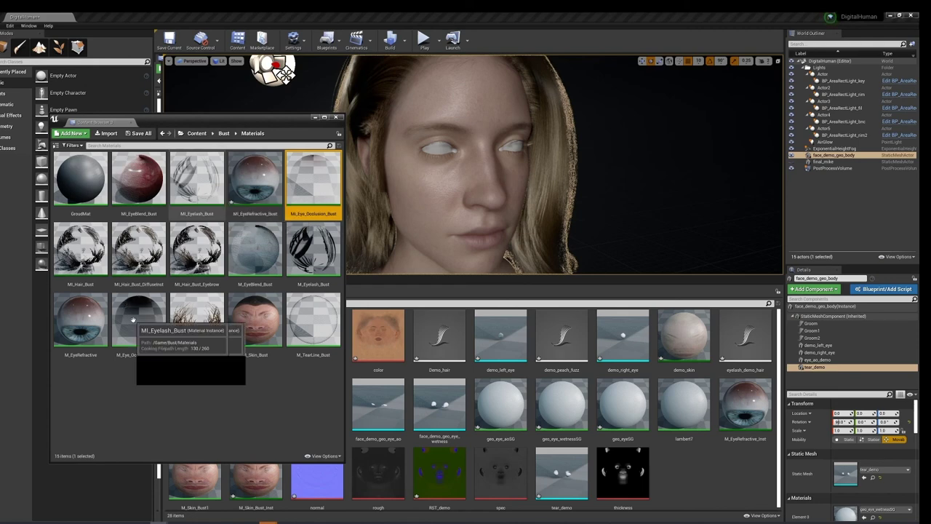
{"action": "left_click", "coordinate": [133, 320]}
{"action": "right_click", "coordinate": [135, 320]}
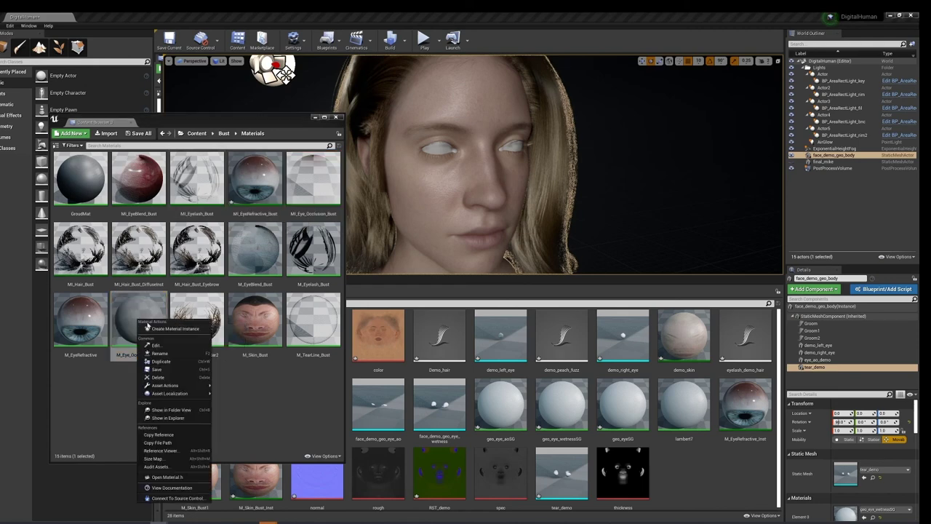
{"action": "left_click", "coordinate": [158, 327]}
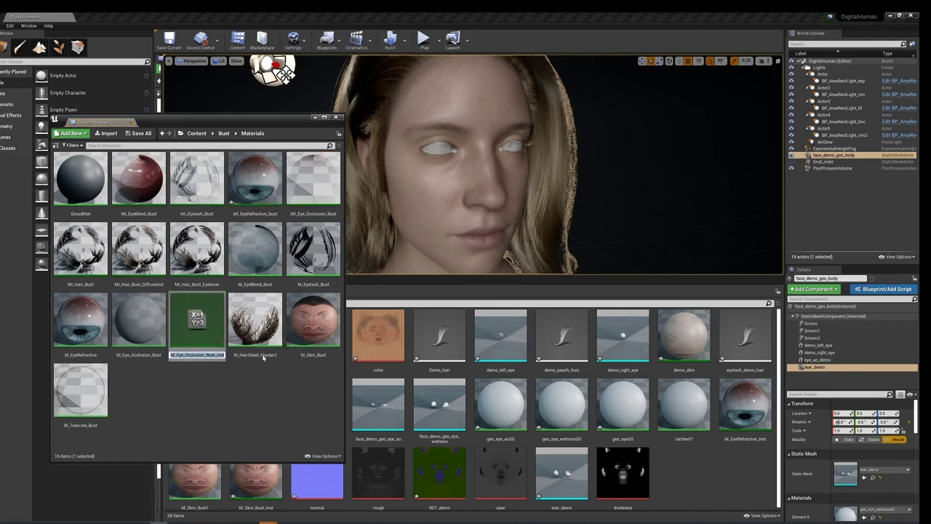
{"action": "key", "text": "Return"}
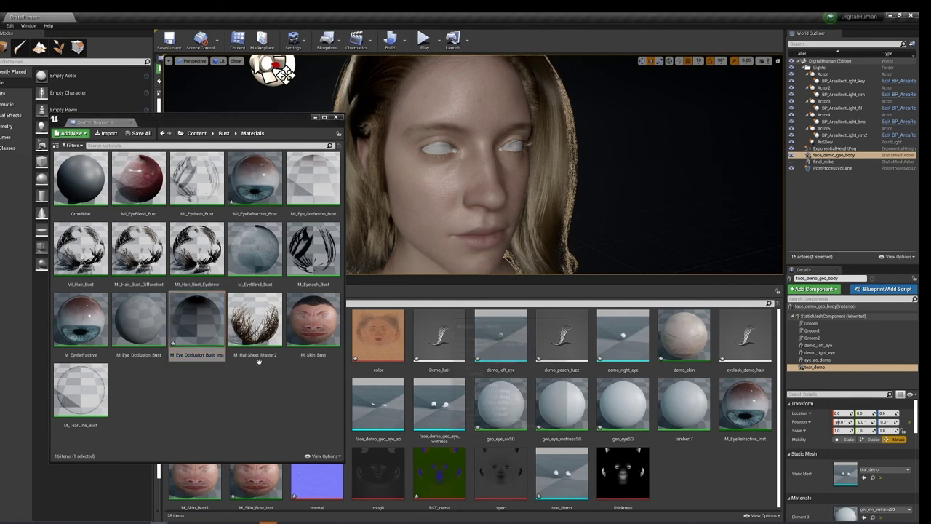
{"action": "left_click_drag", "start_coordinate": [196, 323], "coordinate": [664, 472]}
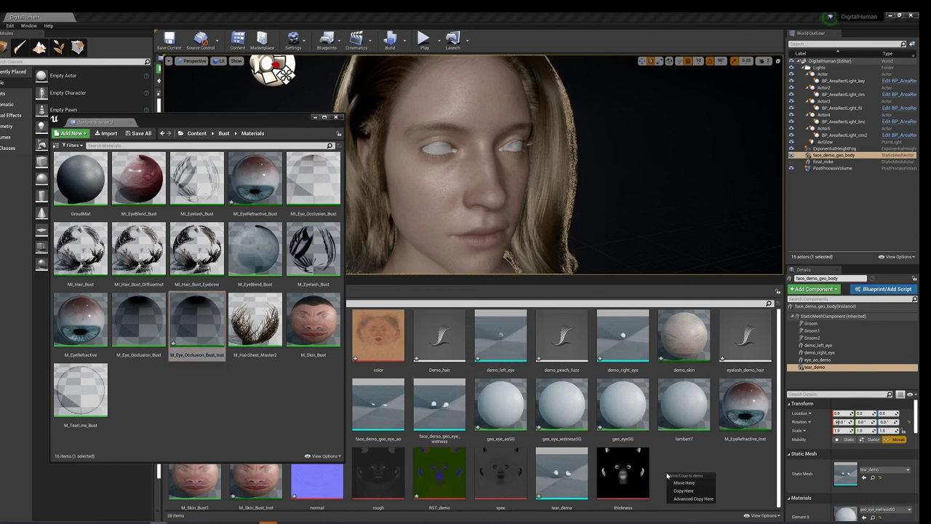
{"action": "left_click", "coordinate": [672, 486]}
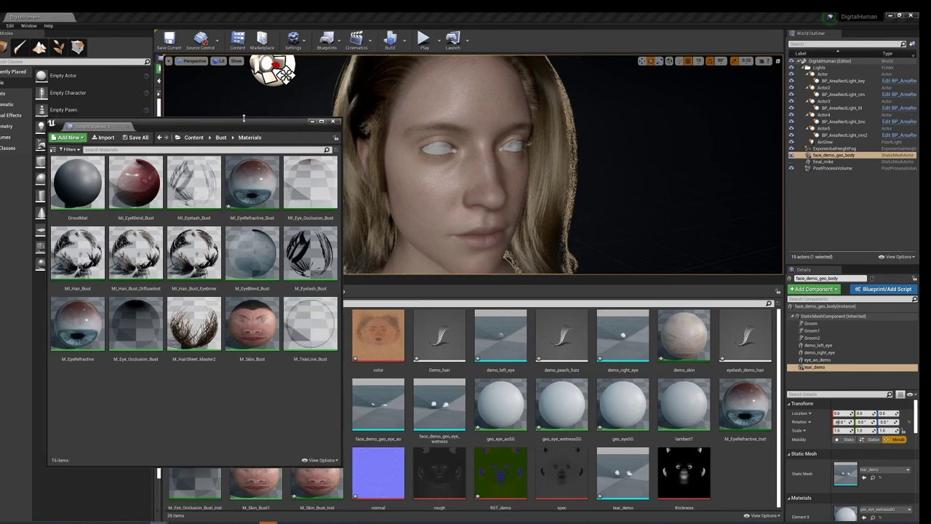
Drag M_Eye_Occlusion_Bust_Inst onto eye_ao_demo's Materials Element 0 slot and view the darkened eyes.
{"action": "left_click_drag", "start_coordinate": [244, 118], "coordinate": [235, 184]}
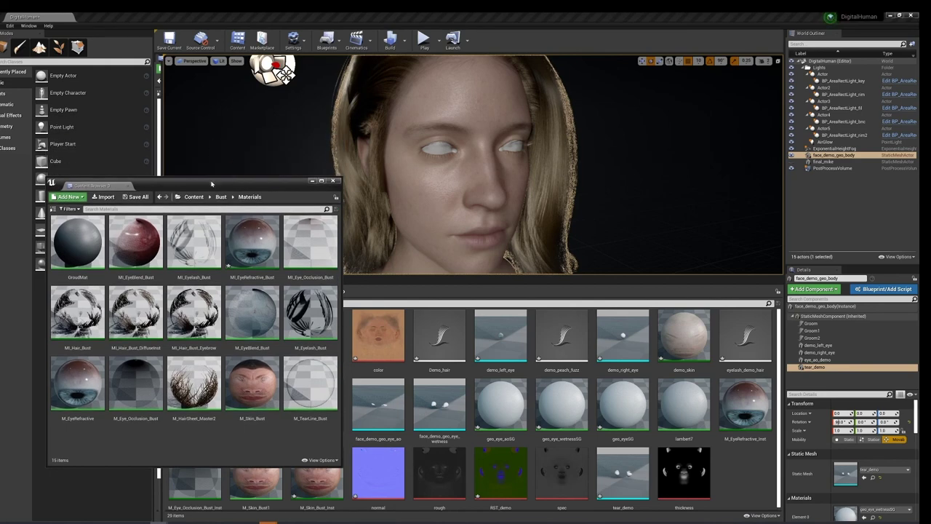
{"action": "left_click_drag", "start_coordinate": [212, 184], "coordinate": [209, 108]}
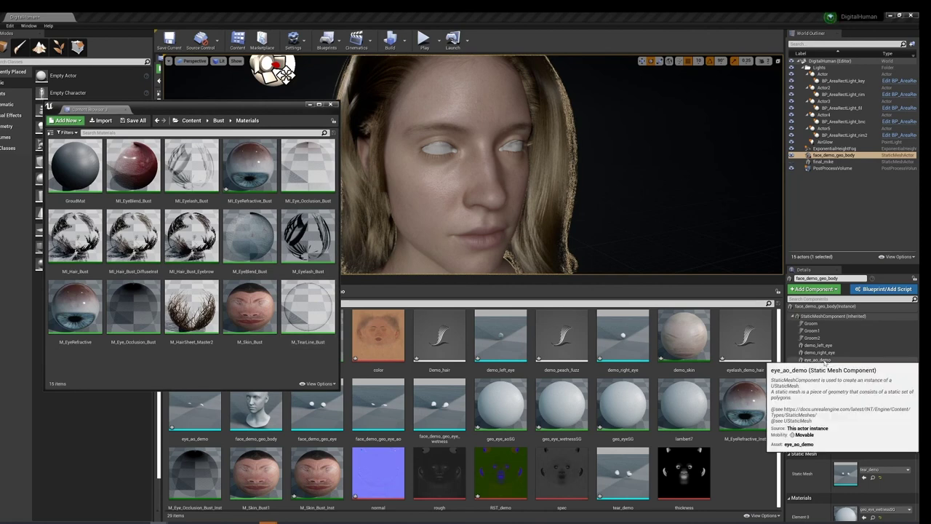
{"action": "left_click", "coordinate": [822, 361]}
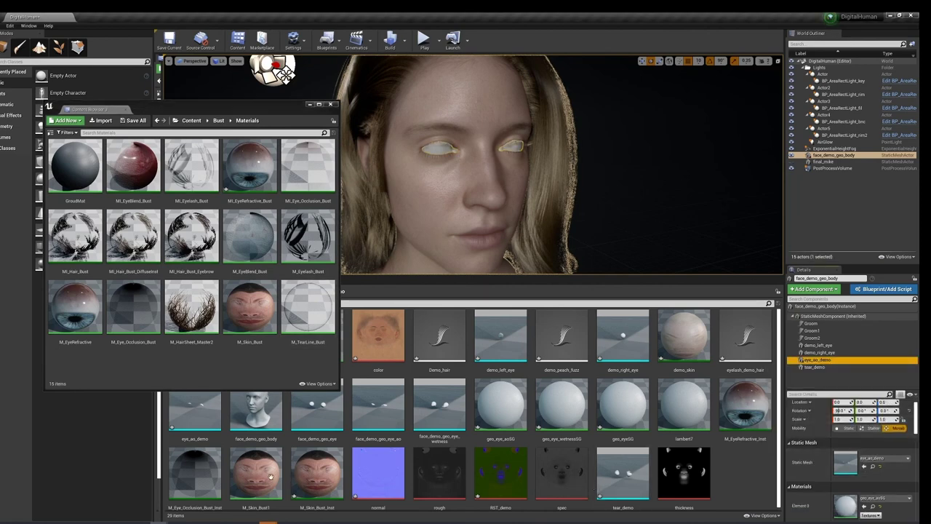
{"action": "left_click_drag", "start_coordinate": [195, 473], "coordinate": [851, 502]}
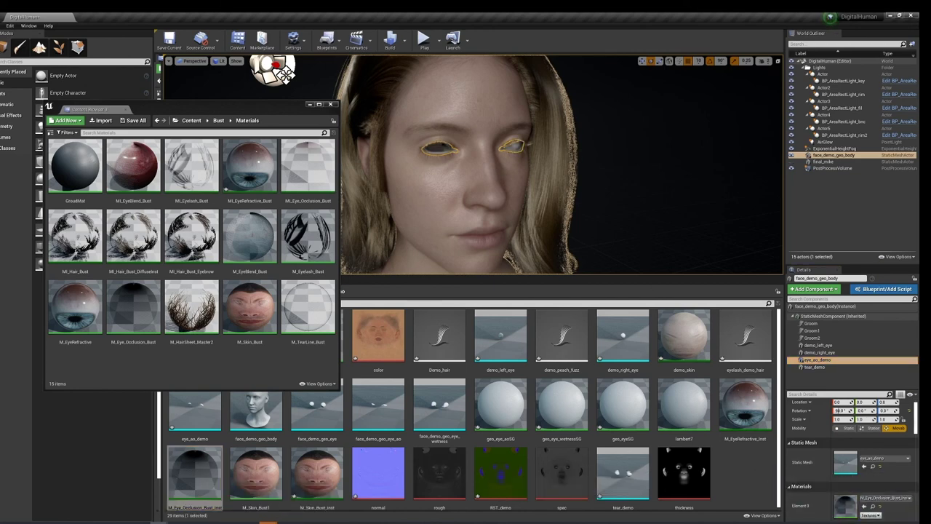
{"action": "right_click_drag", "start_coordinate": [473, 164], "coordinate": [553, 169]}
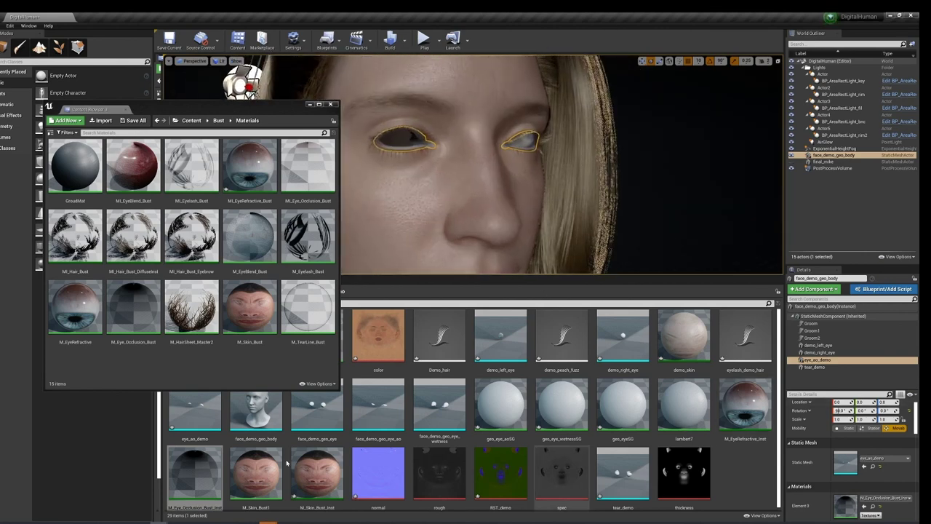
Create M_TearLine_Bust_Inst from M_TearLine_Bust and move it into the demo folder.
{"action": "right_click", "coordinate": [318, 320]}
{"action": "left_click", "coordinate": [339, 331]}
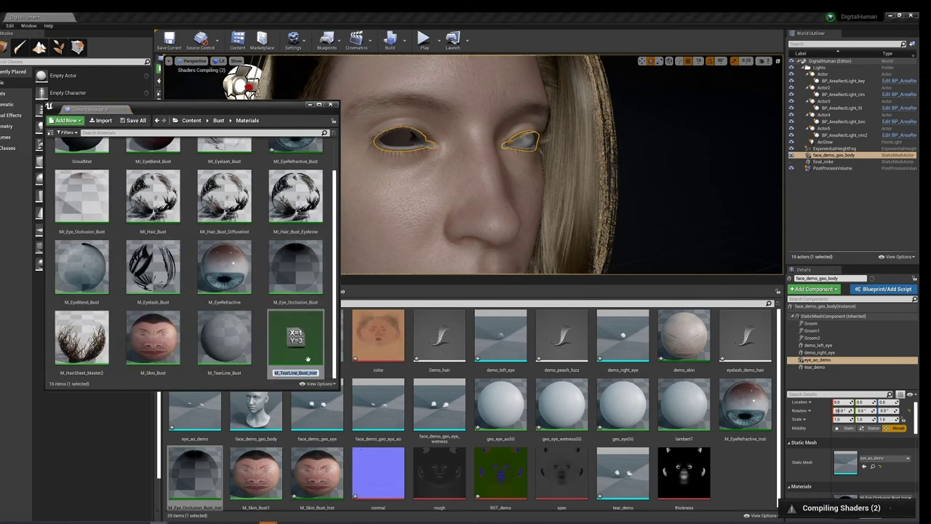
{"action": "key", "text": "Return"}
{"action": "mouse_move", "coordinate": [307, 359]}
{"action": "left_mouse_down"}
{"action": "mouse_move", "coordinate": [743, 467]}
{"action": "mouse_move", "coordinate": [758, 481]}
{"action": "left_mouse_up"}
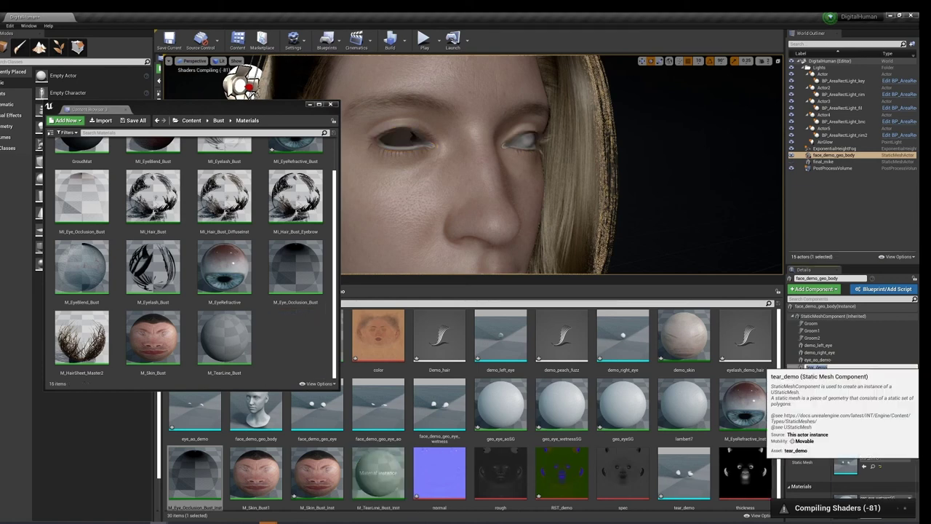
Select the tear_demo component and scroll through its Details panel.
{"action": "key", "text": "Up"}
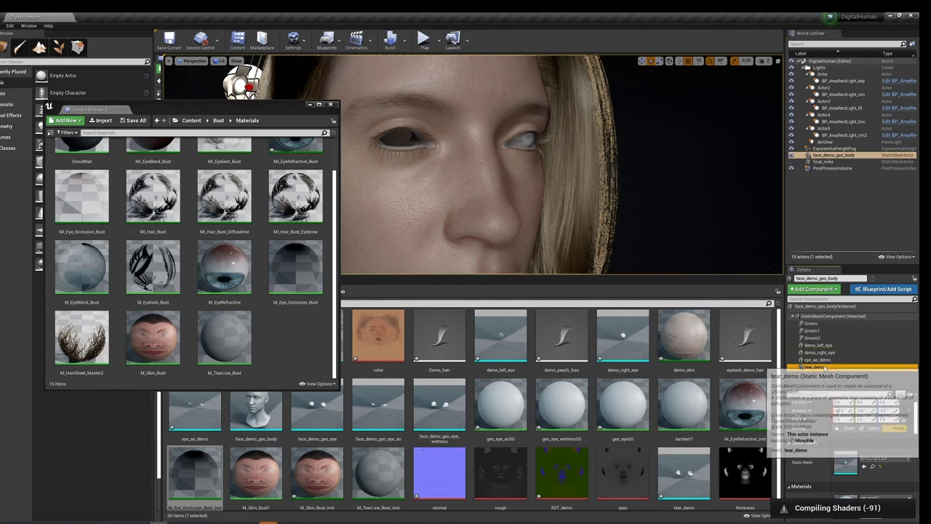
{"action": "left_click", "coordinate": [826, 367]}
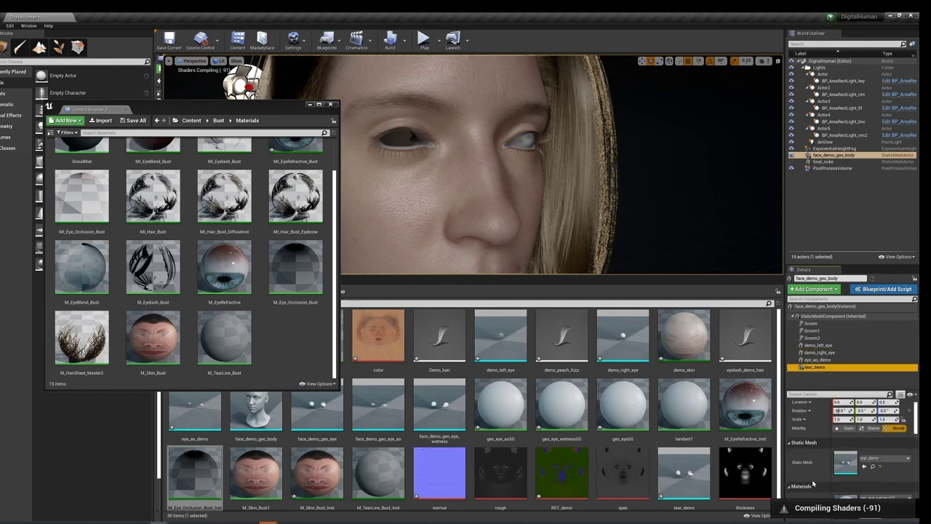
{"action": "scroll", "coordinate": [847, 465], "scroll_direction": "down", "scroll_amount": 2}
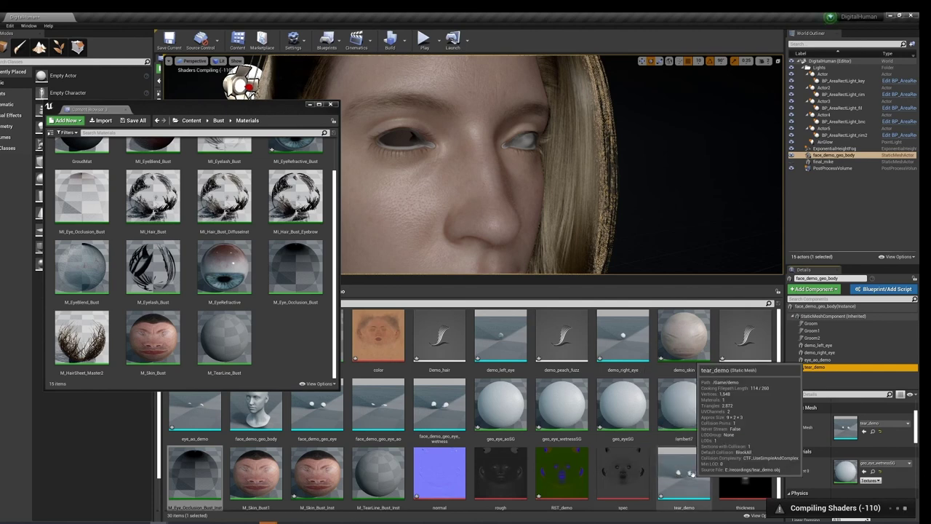
{"action": "scroll", "coordinate": [691, 473], "scroll_direction": "down", "scroll_amount": 1}
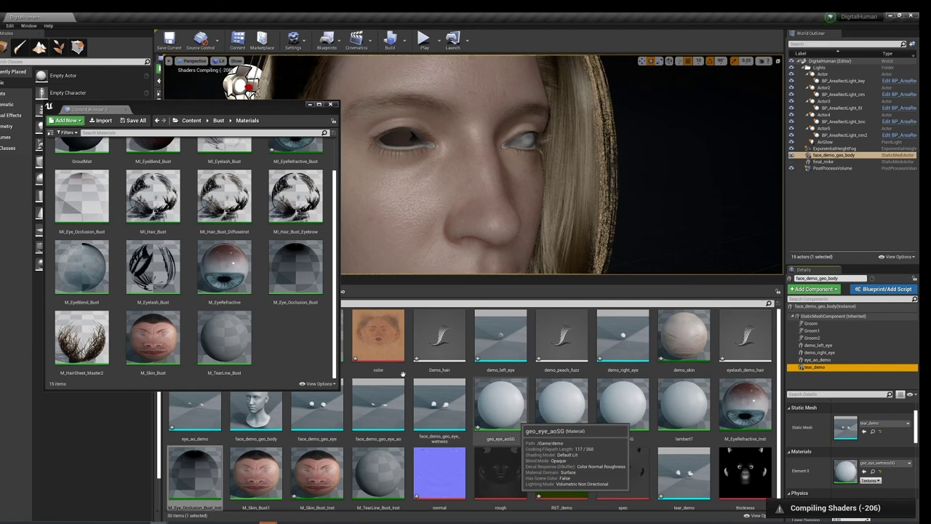
{"action": "left_click_drag", "start_coordinate": [235, 105], "coordinate": [227, 48]}
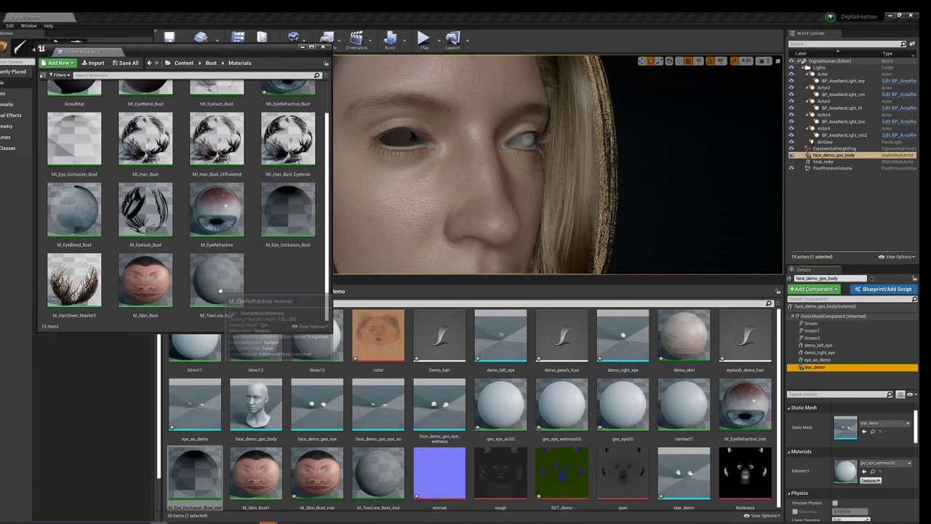
Drag M_TearLine_Bust_Inst from the demo folder onto tear_demo's Materials Element 0 slot.
{"action": "left_click", "coordinate": [229, 294]}
{"action": "scroll", "coordinate": [229, 294], "scroll_direction": "up", "scroll_amount": 1}
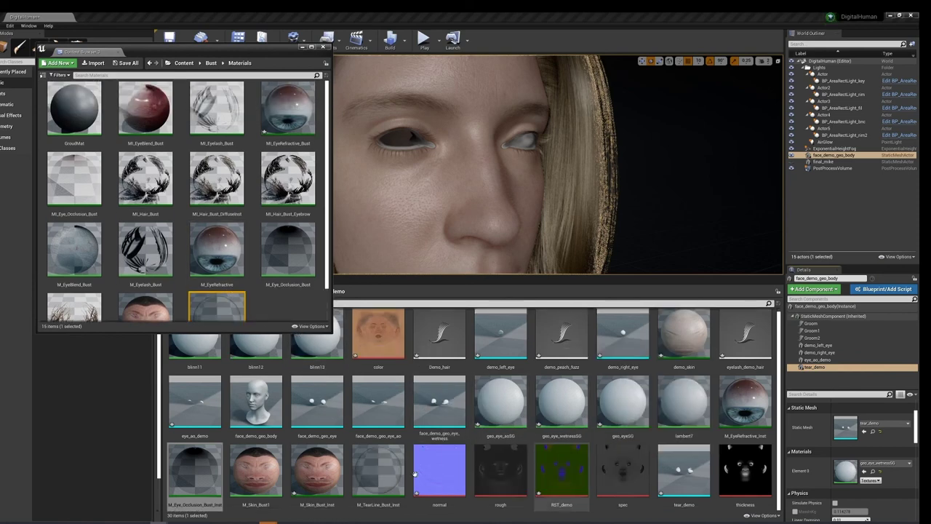
{"action": "left_click", "coordinate": [389, 475]}
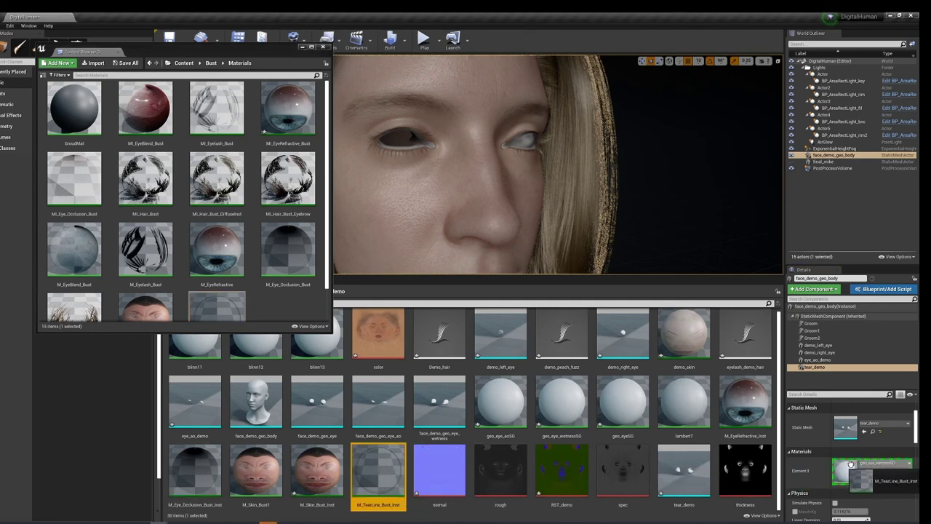
{"action": "left_click_drag", "start_coordinate": [389, 474], "coordinate": [845, 472]}
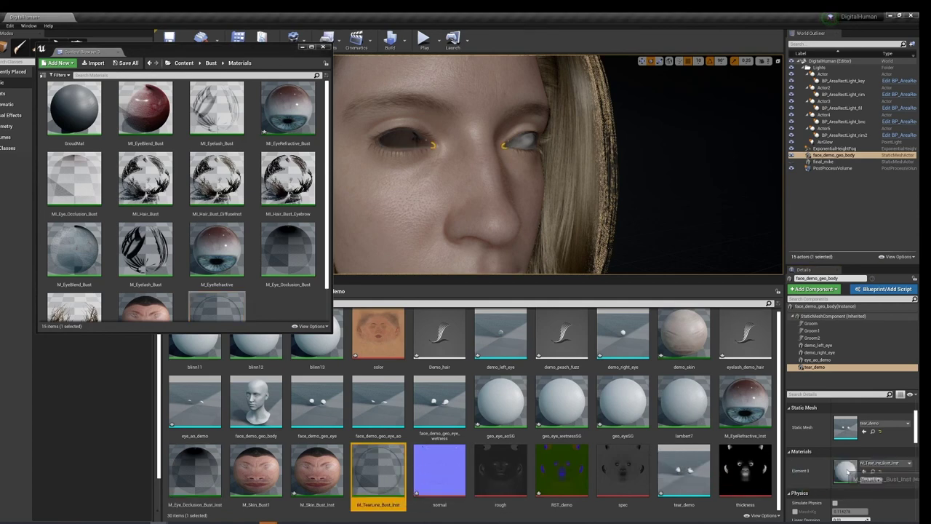
Check the eye_ao_demo, demo_left_eye and demo_right_eye components in turn.
{"action": "left_click", "coordinate": [528, 142]}
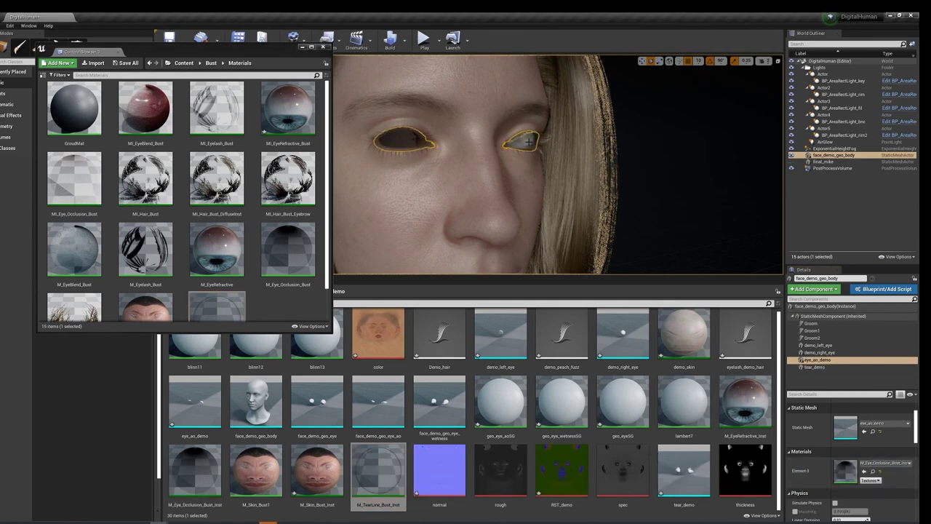
{"action": "left_click", "coordinate": [834, 346]}
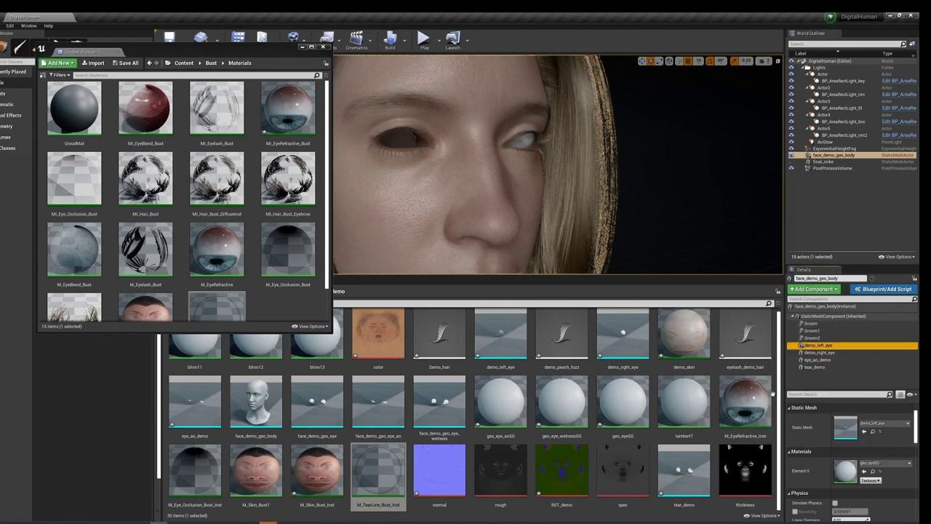
{"action": "left_click", "coordinate": [836, 353]}
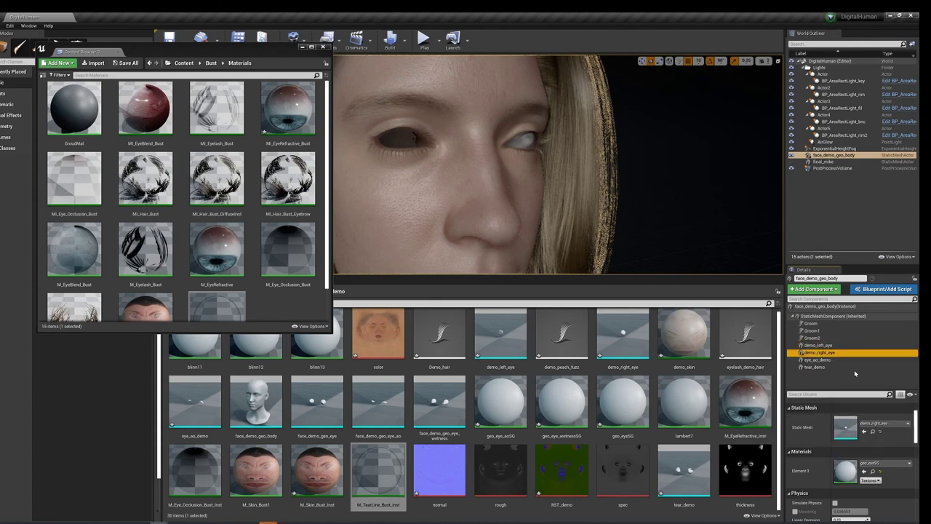
Drag M_EyeRefractive_Inst onto Element 0 of demo_left_eye, then of demo_right_eye.
{"action": "left_click", "coordinate": [823, 346]}
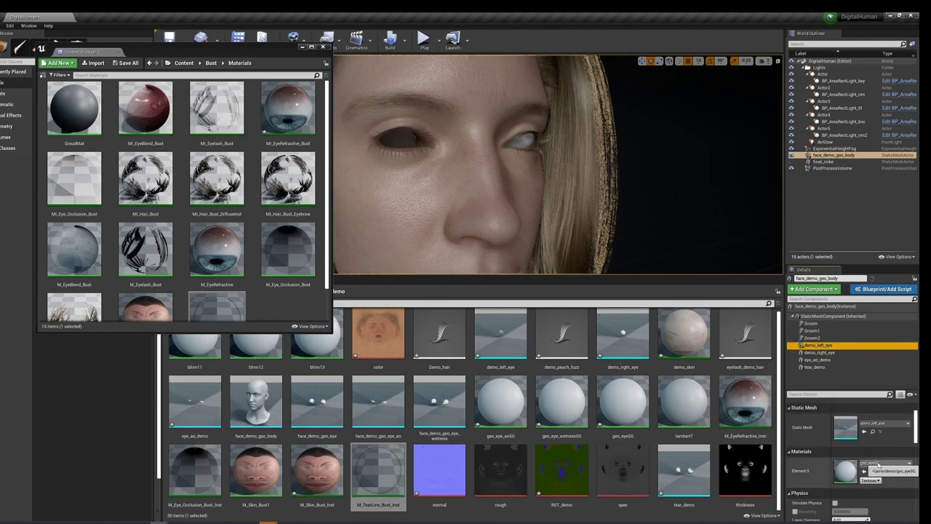
{"action": "scroll", "coordinate": [873, 466], "scroll_direction": "down", "scroll_amount": 1}
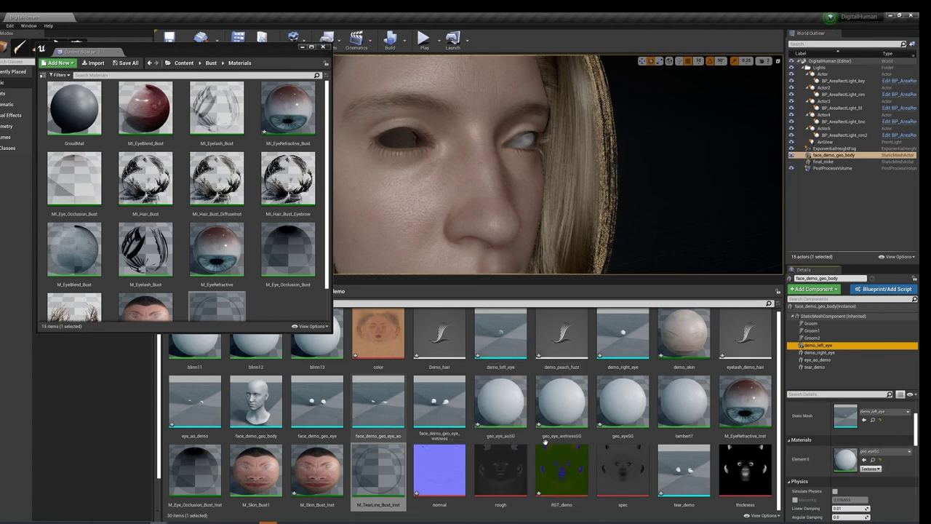
{"action": "mouse_move", "coordinate": [745, 404]}
{"action": "left_mouse_down"}
{"action": "mouse_move", "coordinate": [780, 441]}
{"action": "mouse_move", "coordinate": [870, 460]}
{"action": "left_mouse_up"}
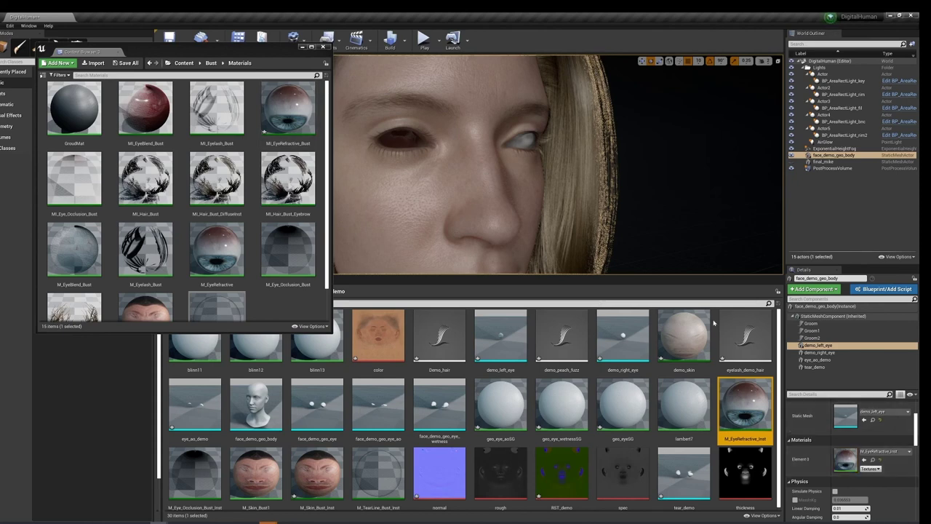
{"action": "left_click", "coordinate": [820, 352]}
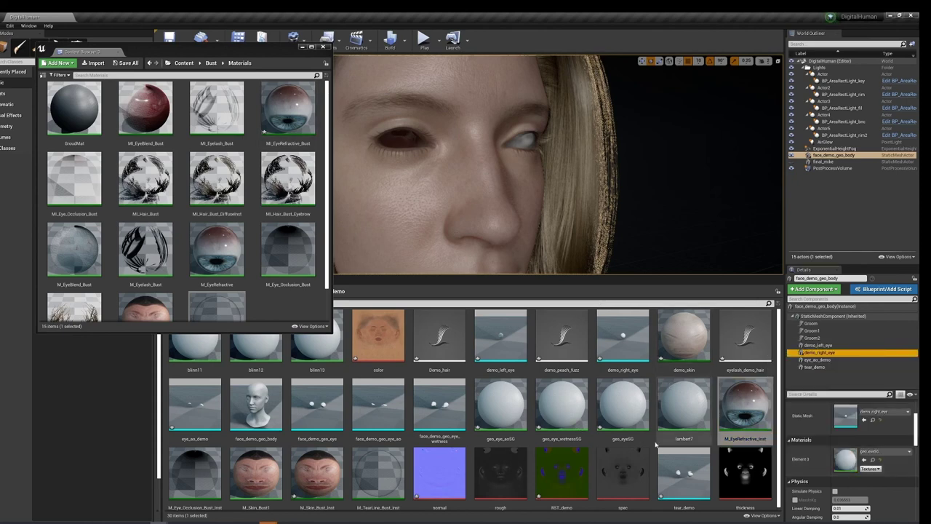
{"action": "left_click_drag", "start_coordinate": [745, 406], "coordinate": [847, 465]}
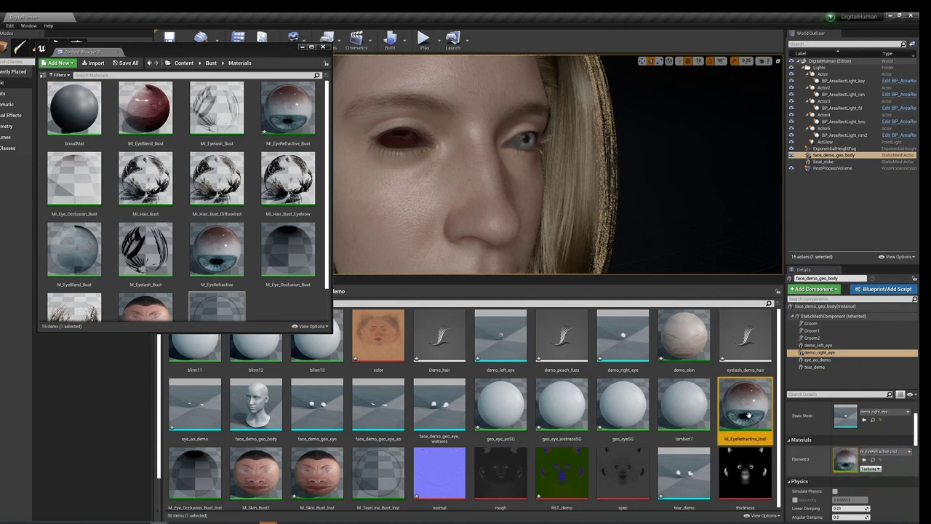
Select the demo_left_eye component and edit its Rotation X value in Details.
{"action": "left_click", "coordinate": [303, 49]}
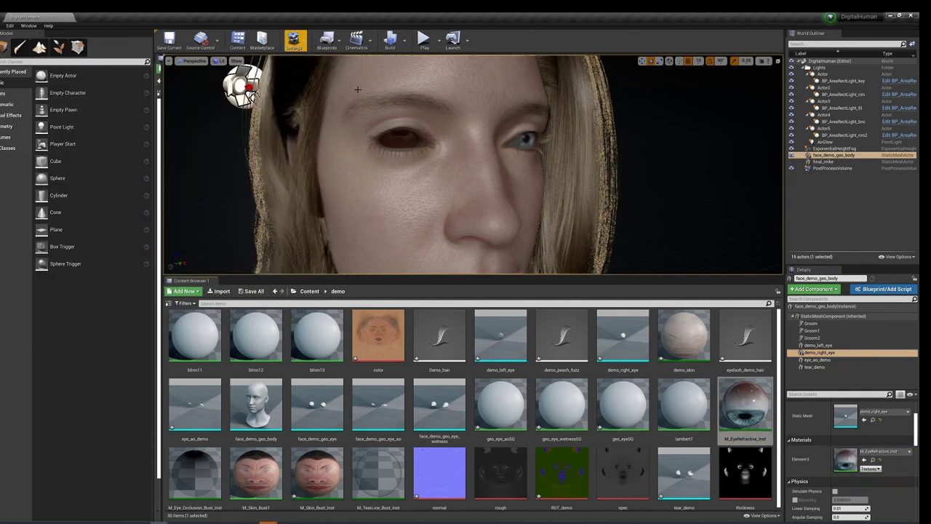
{"action": "mouse_move", "coordinate": [232, 83]}
{"action": "right_mouse_down"}
{"action": "mouse_move", "coordinate": [500, 190]}
{"action": "mouse_move", "coordinate": [375, 158]}
{"action": "right_mouse_up"}
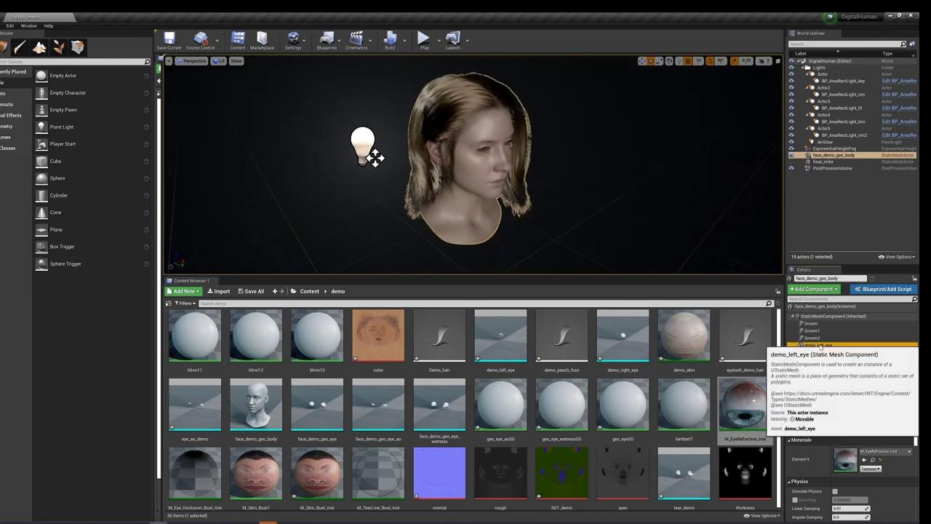
{"action": "left_click", "coordinate": [819, 346]}
{"action": "mouse_move", "coordinate": [375, 158]}
{"action": "right_mouse_down"}
{"action": "mouse_move", "coordinate": [511, 184]}
{"action": "mouse_move", "coordinate": [456, 187]}
{"action": "right_mouse_up"}
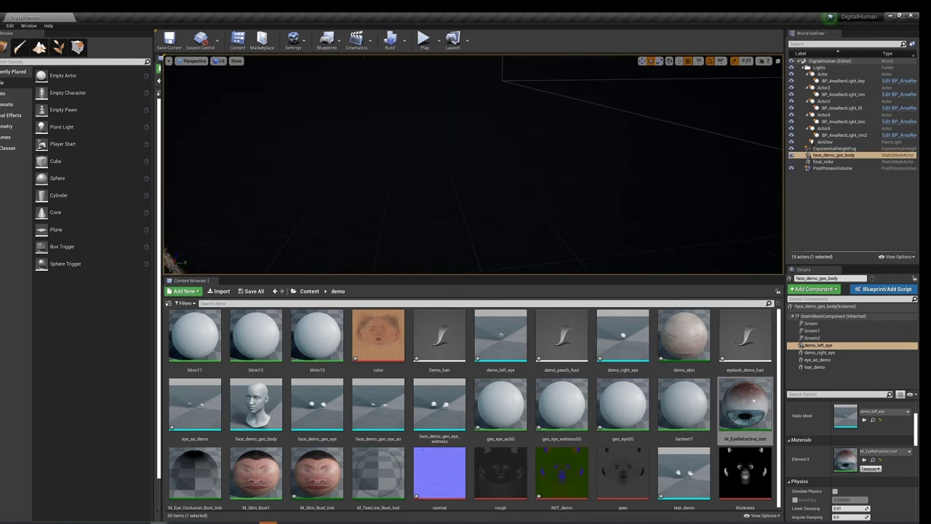
{"action": "scroll", "coordinate": [851, 451], "scroll_direction": "up", "scroll_amount": 3}
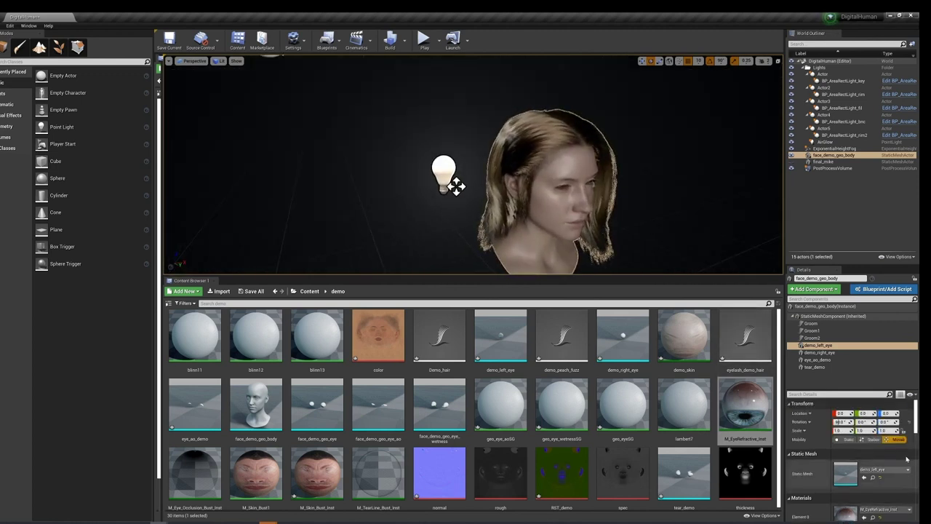
{"action": "left_click", "coordinate": [842, 422]}
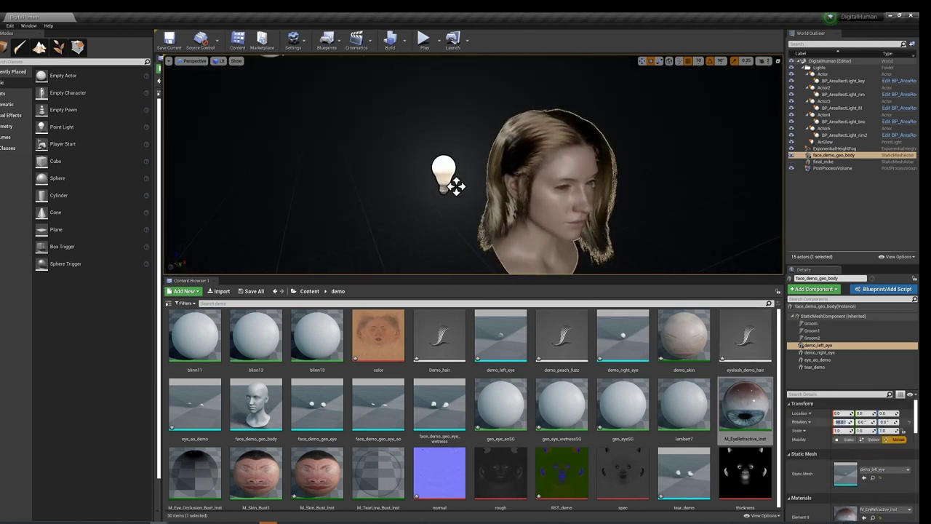
Move the left eye away from the head to Location Y 20, then select Groom2.
{"action": "mouse_move", "coordinate": [582, 228]}
{"action": "right_mouse_down"}
{"action": "mouse_move", "coordinate": [481, 249]}
{"action": "mouse_move", "coordinate": [468, 172]}
{"action": "mouse_move", "coordinate": [368, 227]}
{"action": "right_mouse_up"}
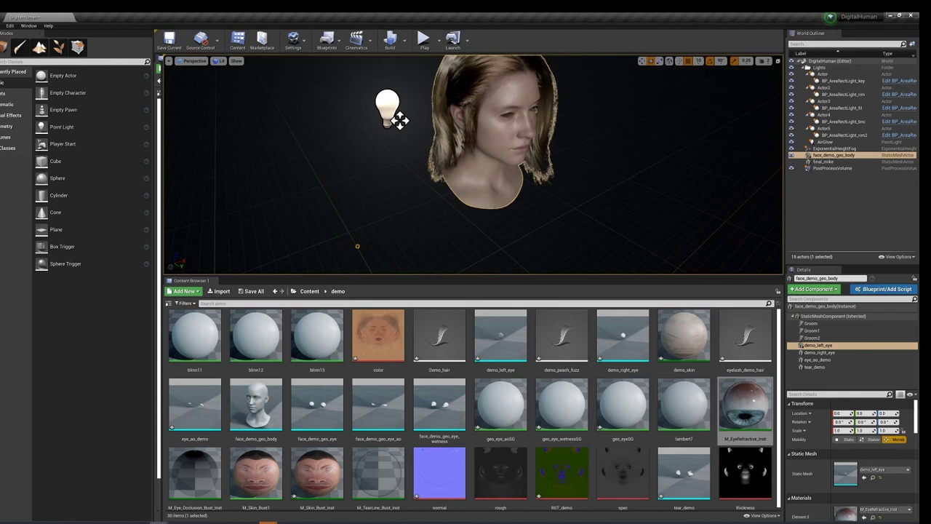
{"action": "right_click_drag", "start_coordinate": [399, 120], "coordinate": [528, 220]}
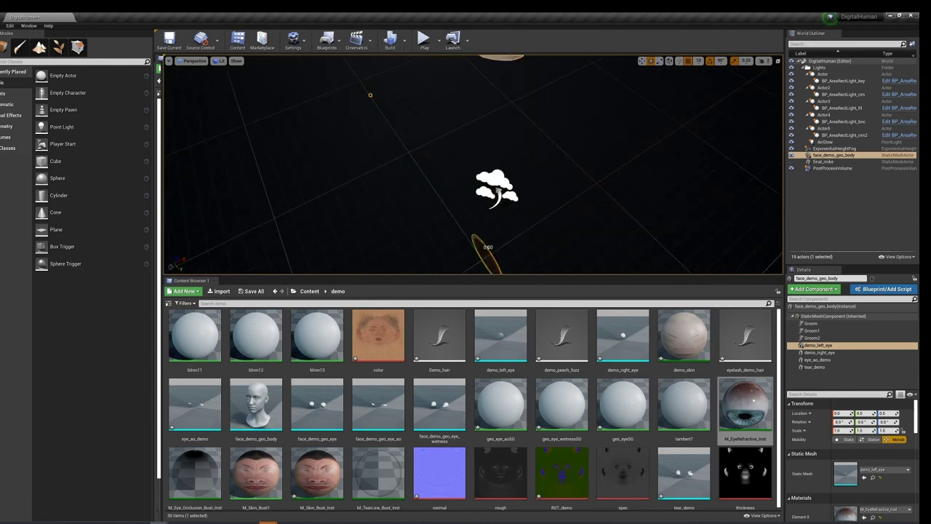
{"action": "mouse_move", "coordinate": [494, 256]}
{"action": "right_mouse_down"}
{"action": "mouse_move", "coordinate": [407, 207]}
{"action": "mouse_move", "coordinate": [739, 217]}
{"action": "mouse_move", "coordinate": [518, 157]}
{"action": "right_mouse_up"}
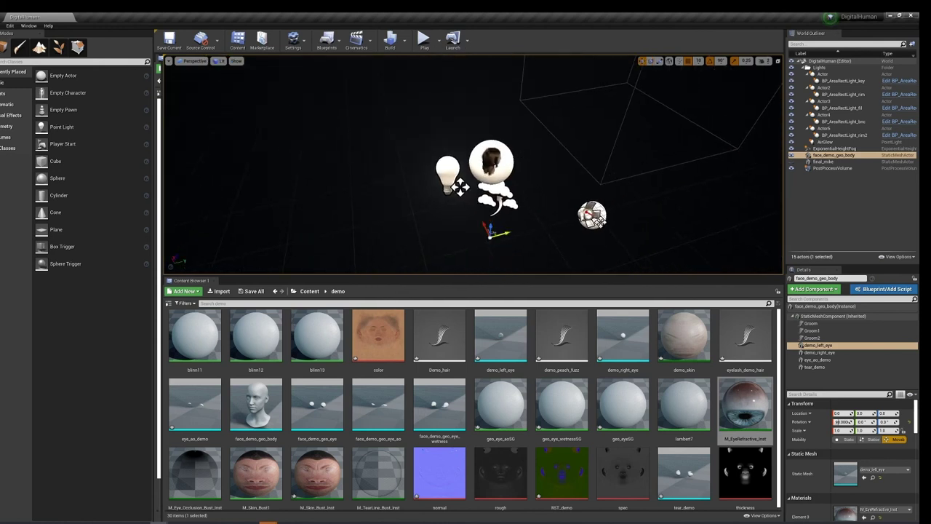
{"action": "left_click_drag", "start_coordinate": [502, 233], "coordinate": [515, 234]}
{"action": "key", "text": "f"}
{"action": "mouse_move", "coordinate": [510, 214]}
{"action": "right_mouse_down"}
{"action": "mouse_move", "coordinate": [509, 248]}
{"action": "mouse_move", "coordinate": [169, 218]}
{"action": "right_mouse_up"}
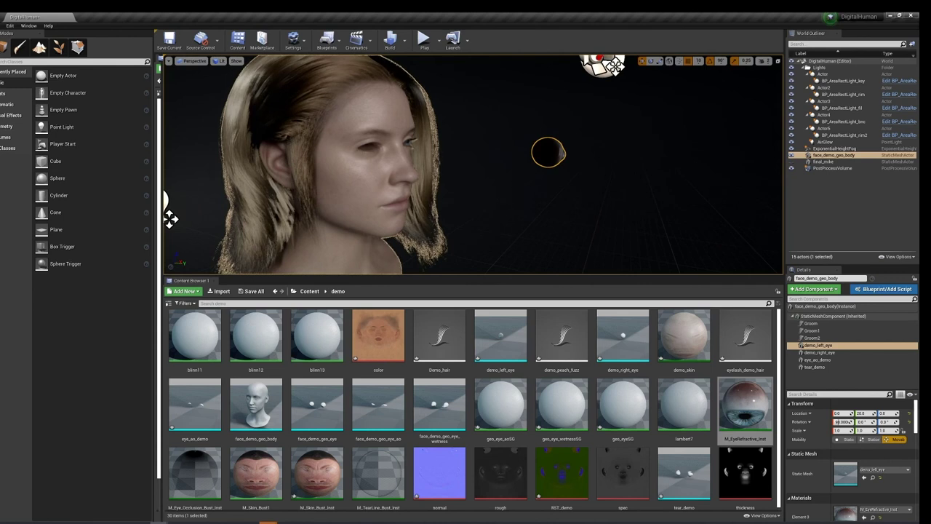
{"action": "left_click", "coordinate": [812, 337]}
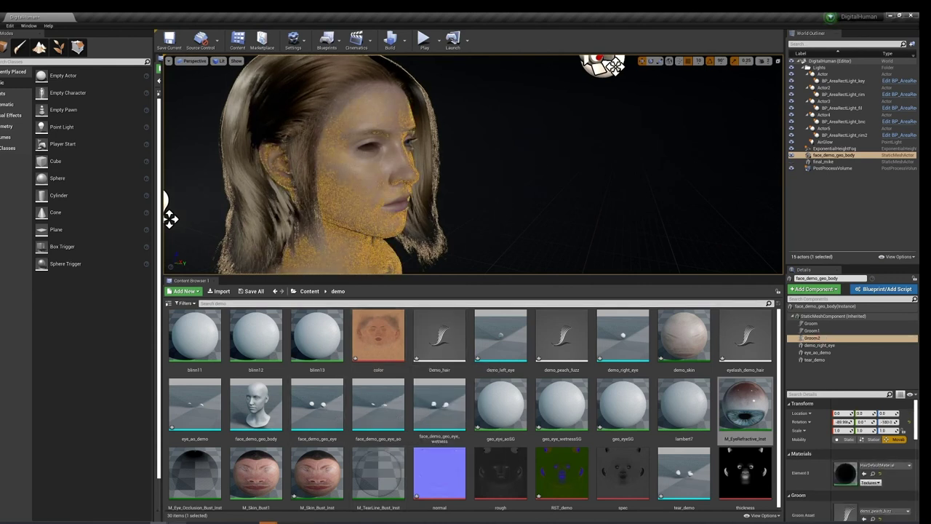
In Maya's Outliner, expand geo_eye and unparent group1 to the top level with Shift+P.
{"action": "mouse_move", "coordinate": [269, 520]}
{"action": "left_click", "coordinate": [289, 501]}
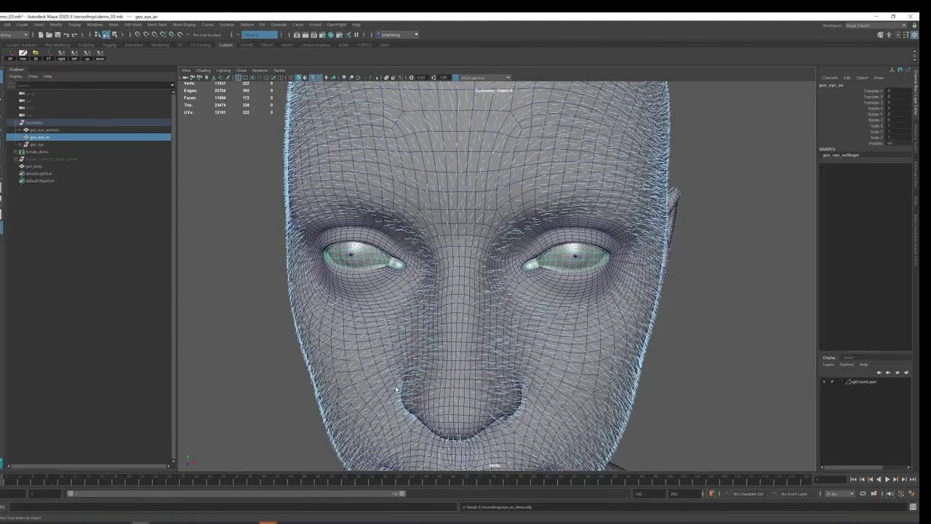
{"action": "left_click", "coordinate": [63, 145]}
{"action": "left_click", "coordinate": [64, 138]}
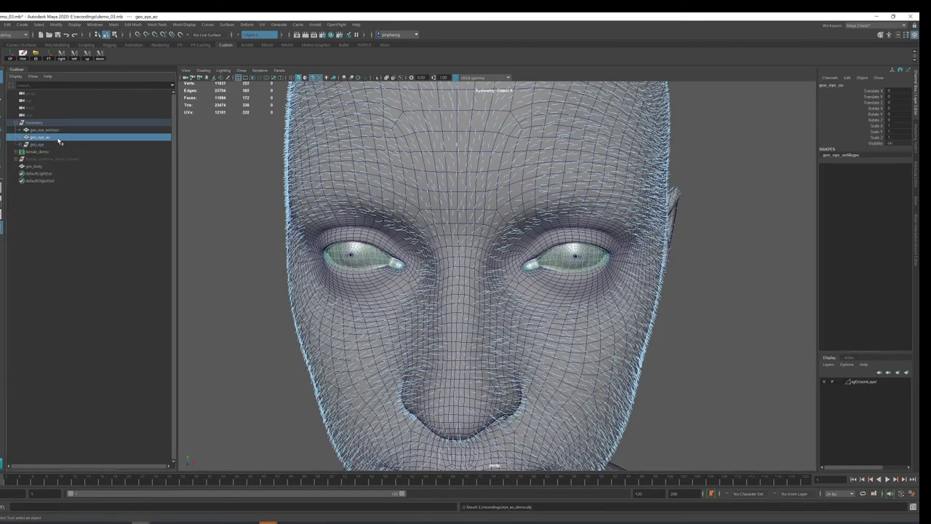
{"action": "left_click", "coordinate": [44, 144]}
{"action": "left_click", "coordinate": [22, 144]}
{"action": "left_click", "coordinate": [44, 152]}
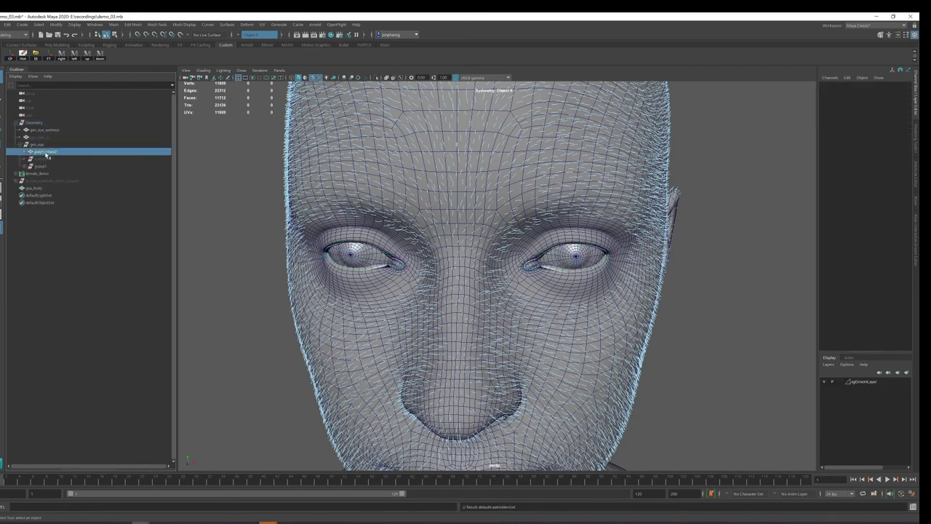
{"action": "left_click", "coordinate": [40, 167]}
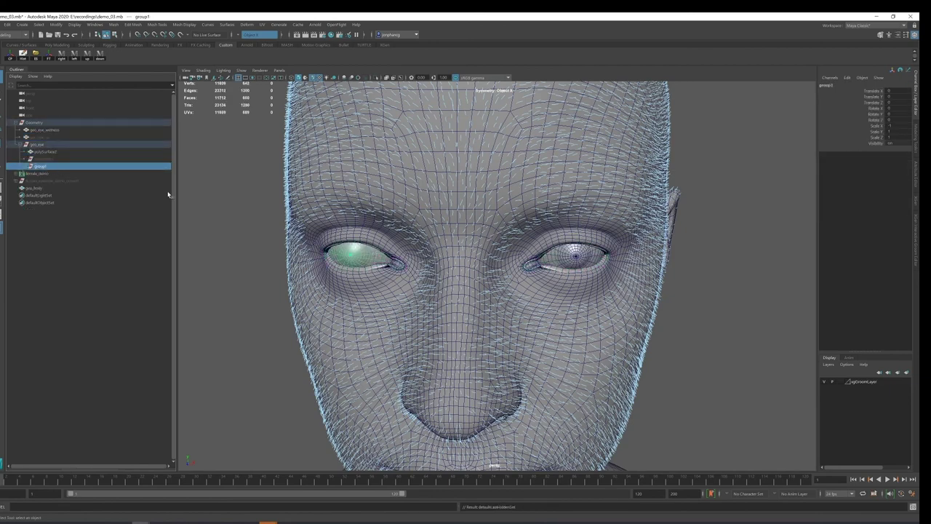
{"action": "key", "text": "shift+p"}
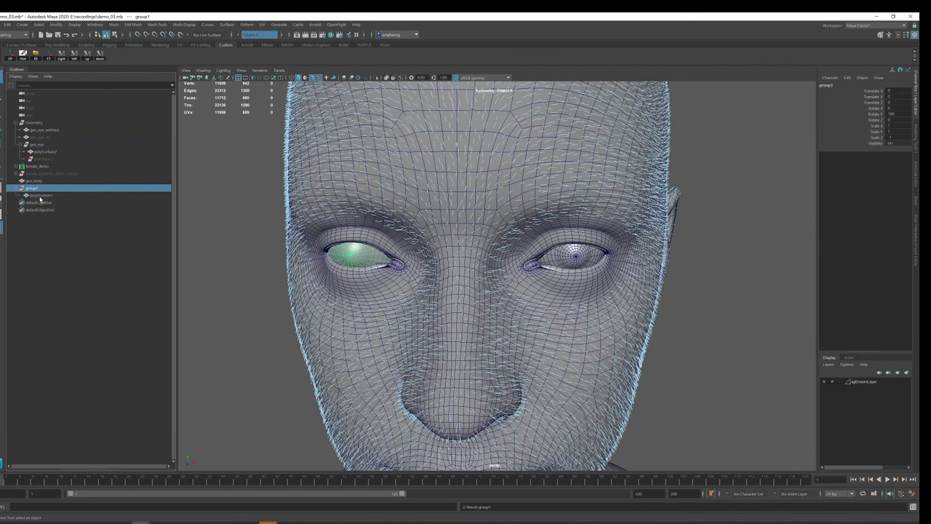
Unparent polySurface3 to the top level and freeze its transformations.
{"action": "left_click", "coordinate": [40, 197]}
{"action": "key", "text": "shift+p"}
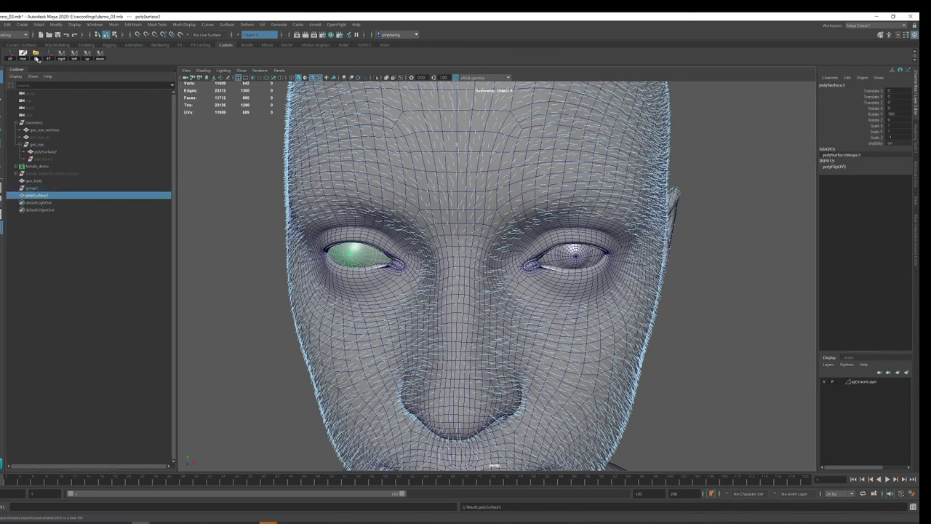
{"action": "left_click", "coordinate": [48, 57]}
Inspect the eye mesh's UV layout in the UV Editor.
{"action": "left_click", "coordinate": [262, 25]}
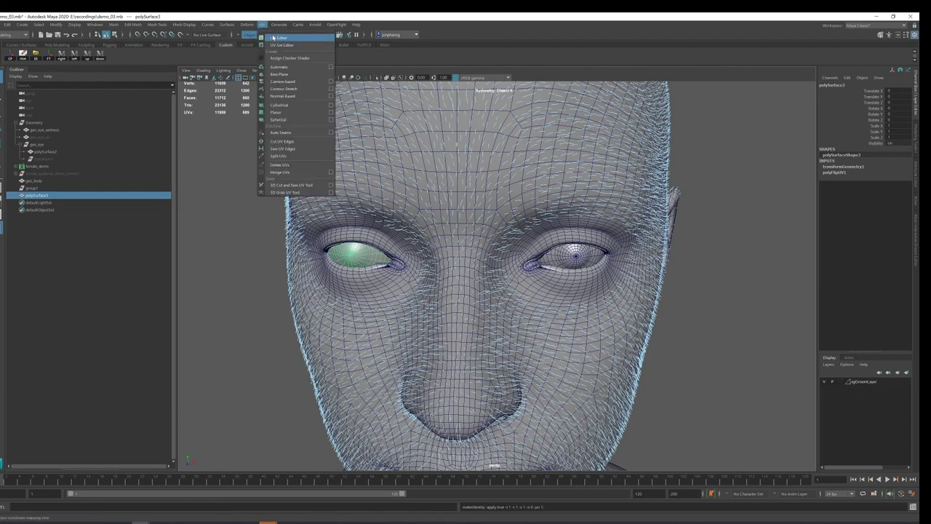
{"action": "left_click", "coordinate": [280, 38]}
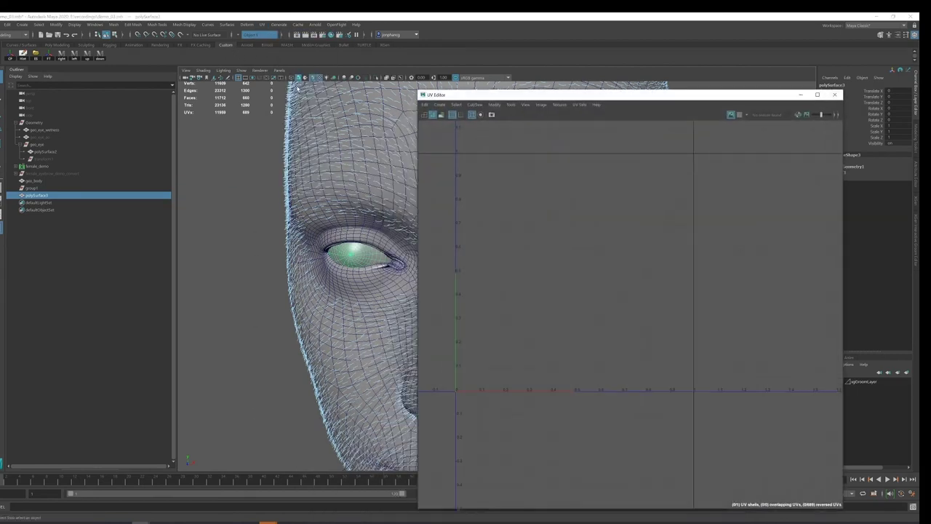
{"action": "left_click", "coordinate": [118, 198]}
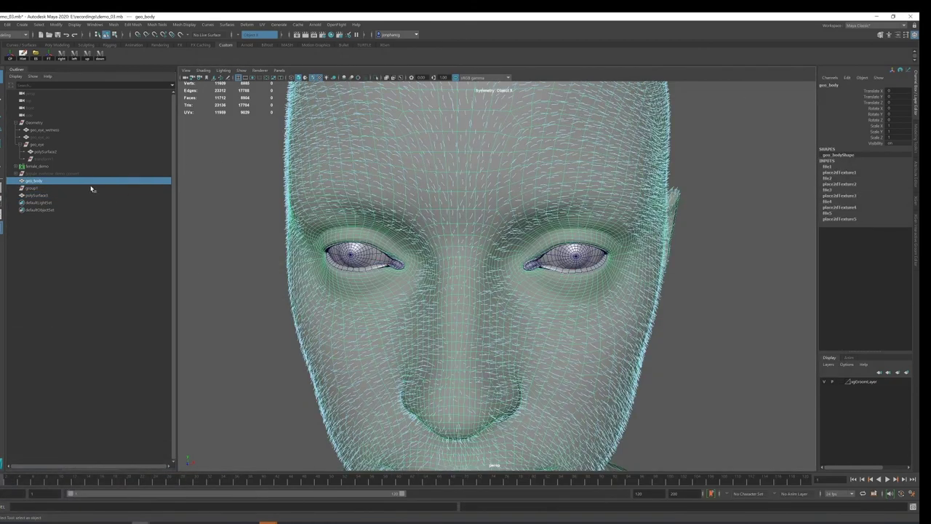
Export polySurface3 over demo_left_eye.obj, confirming the overwrite, and return to Unreal Engine.
{"action": "left_click", "coordinate": [91, 189]}
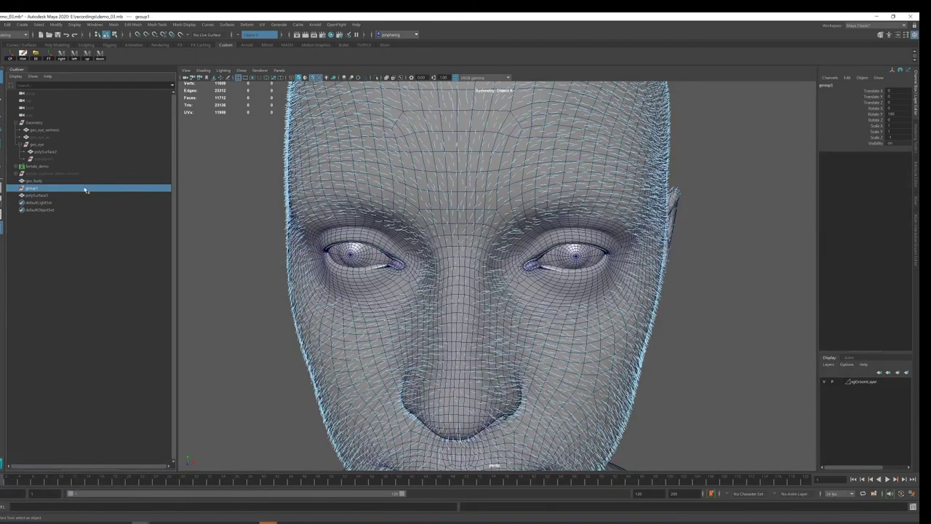
{"action": "left_click", "coordinate": [77, 196]}
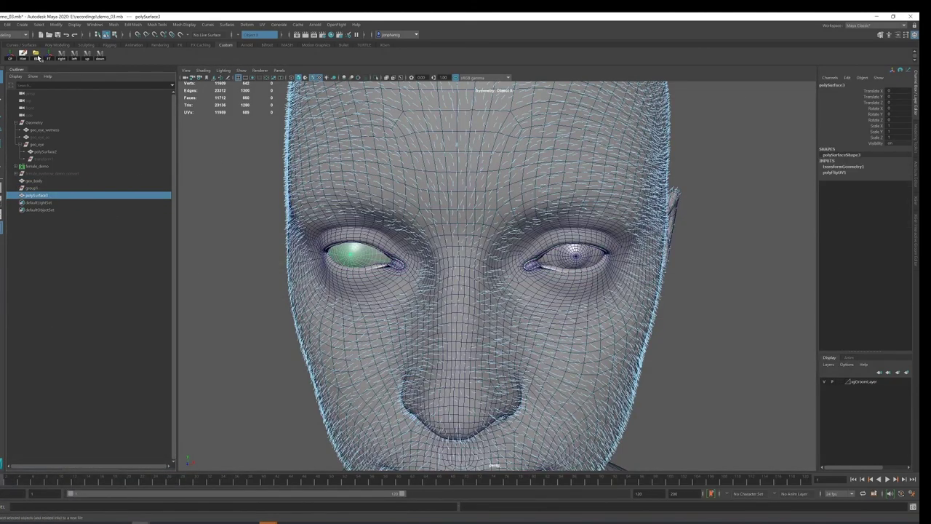
{"action": "left_click", "coordinate": [60, 63]}
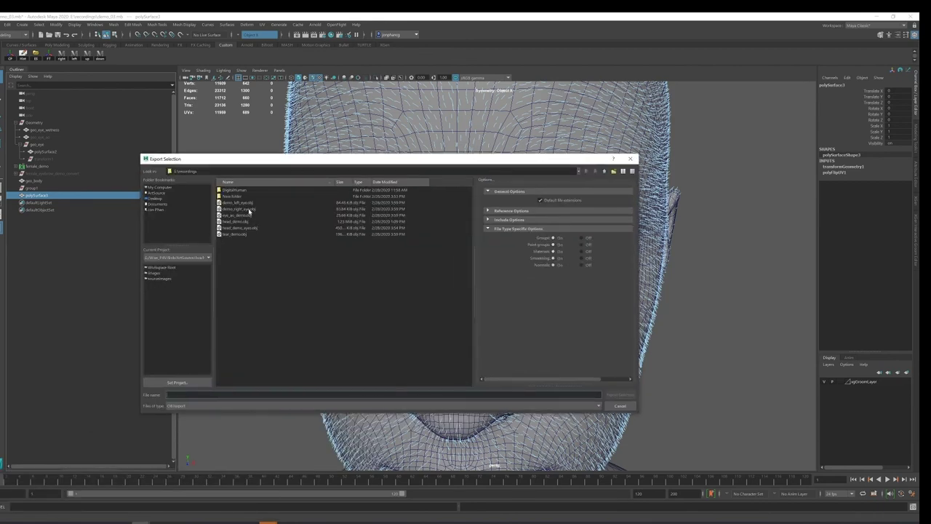
{"action": "double_click", "coordinate": [240, 203]}
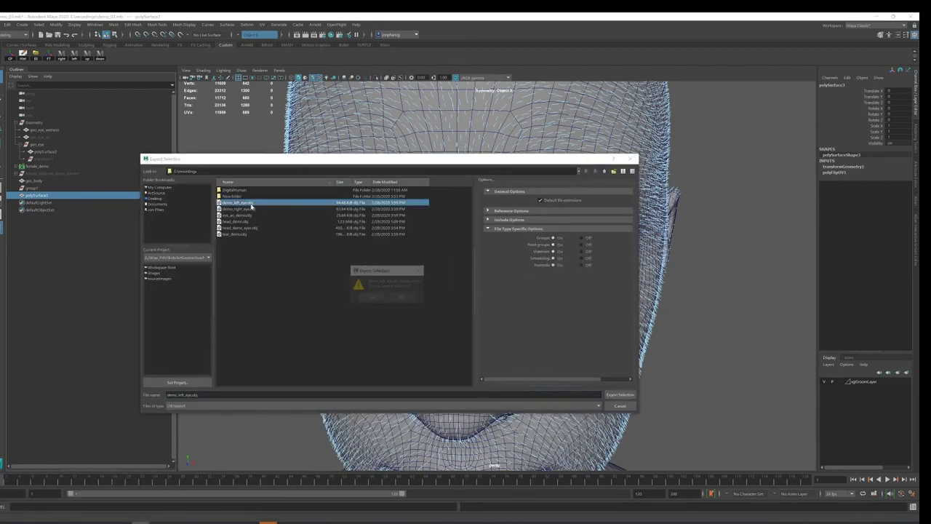
{"action": "left_click", "coordinate": [370, 298]}
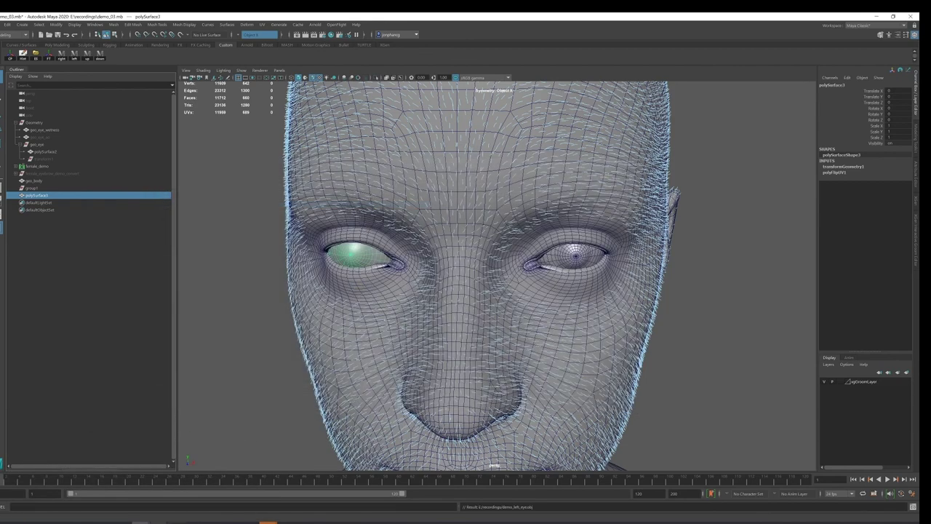
{"action": "mouse_move", "coordinate": [146, 521]}
{"action": "left_click", "coordinate": [40, 491]}
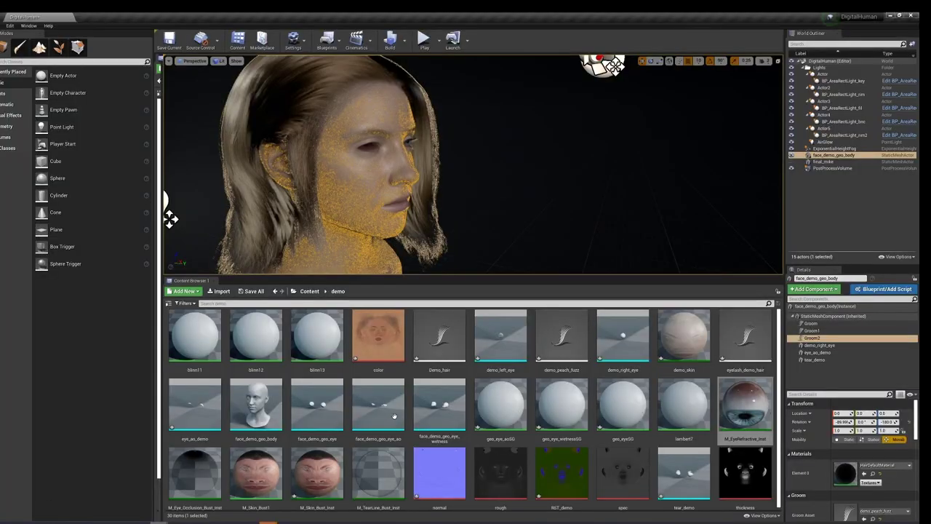
Reimport demo_left_eye and add it to the bust as component demo_left_eye1, rotated on X.
{"action": "right_click", "coordinate": [518, 363]}
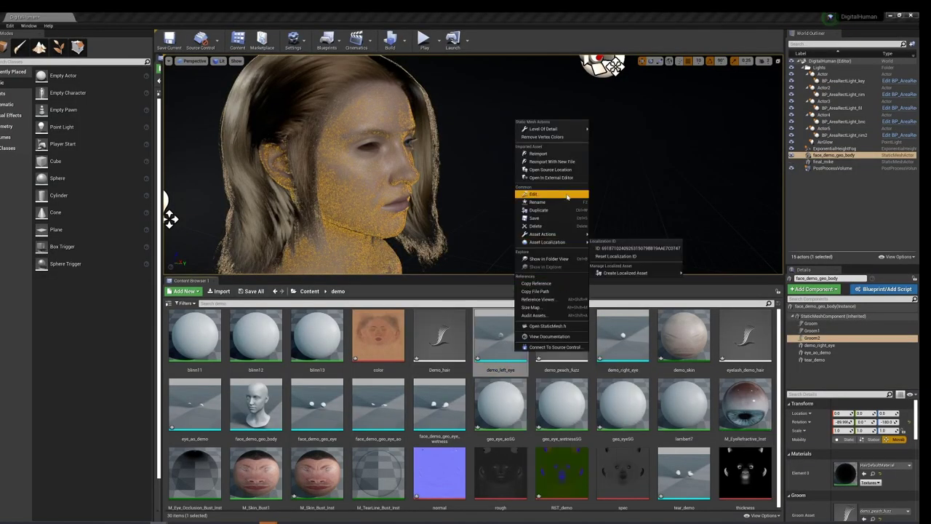
{"action": "left_click", "coordinate": [562, 155]}
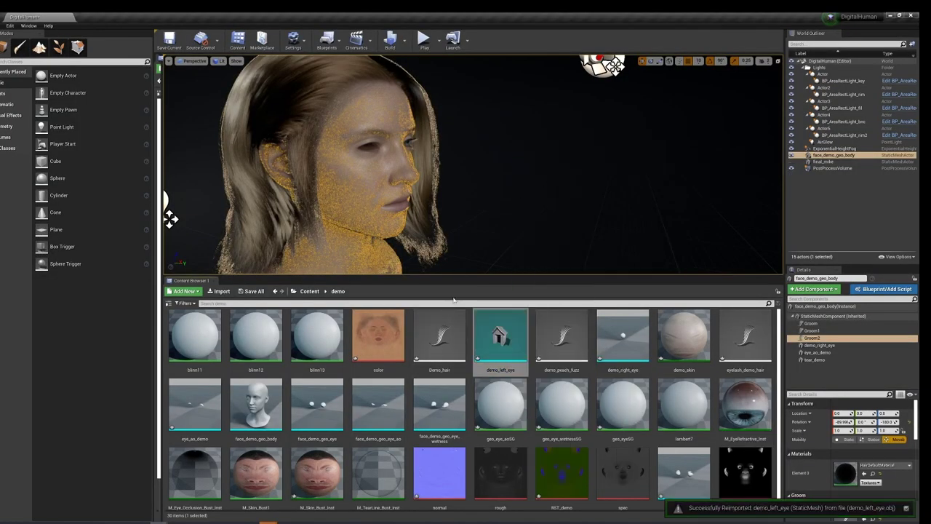
{"action": "left_click_drag", "start_coordinate": [500, 336], "coordinate": [817, 371]}
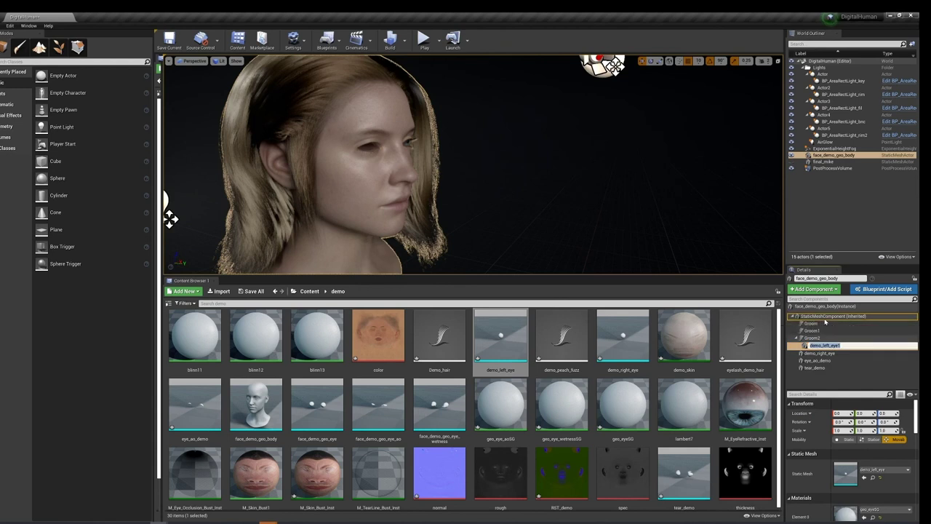
{"action": "key", "text": "Return"}
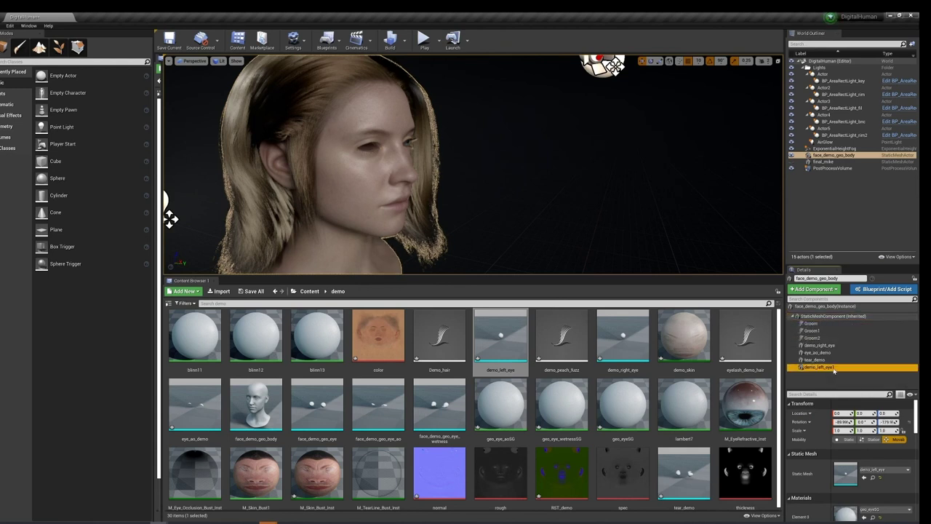
{"action": "left_click", "coordinate": [844, 422]}
{"action": "type", "text": "90"}
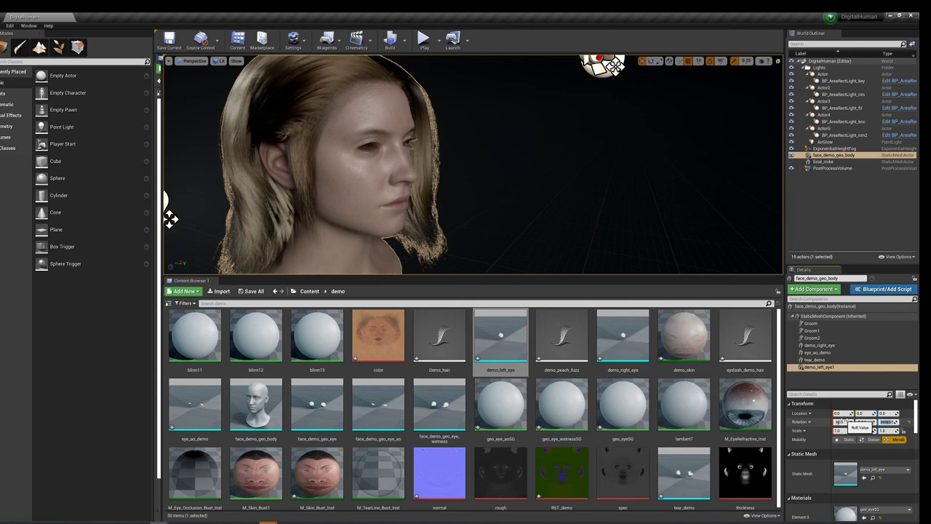
Assign M_EyeRefractive_Inst to the new eye's Element 0 slot and frame it.
{"action": "right_click_drag", "start_coordinate": [473, 195], "coordinate": [567, 190]}
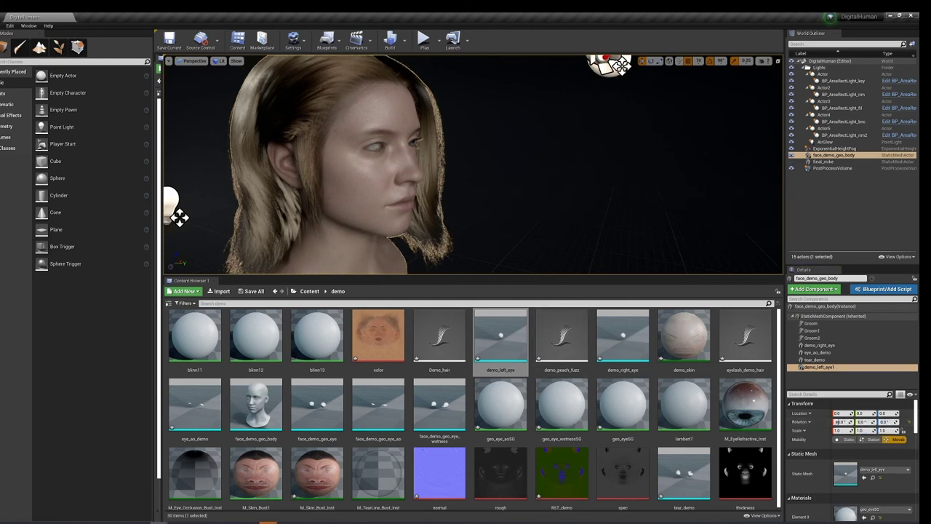
{"action": "left_click", "coordinate": [746, 409]}
{"action": "left_click_drag", "start_coordinate": [849, 471], "coordinate": [847, 512]}
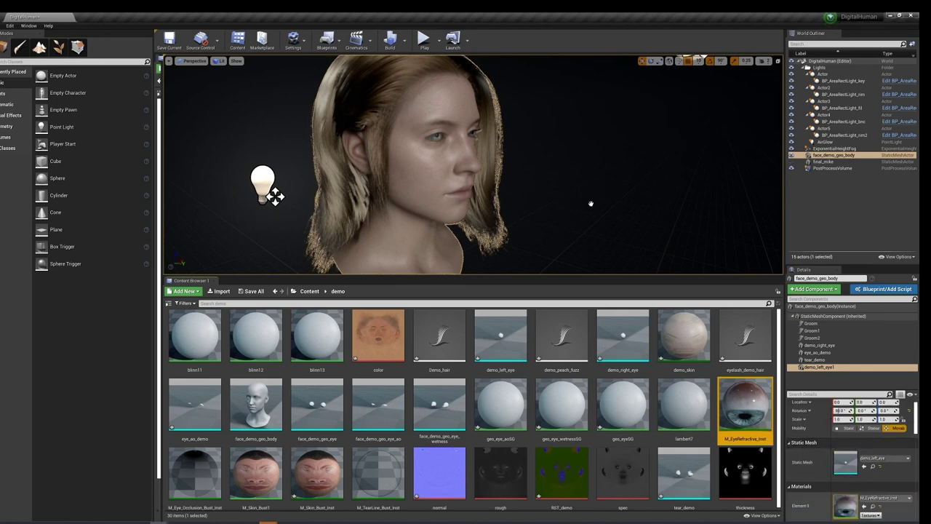
{"action": "key", "text": "f"}
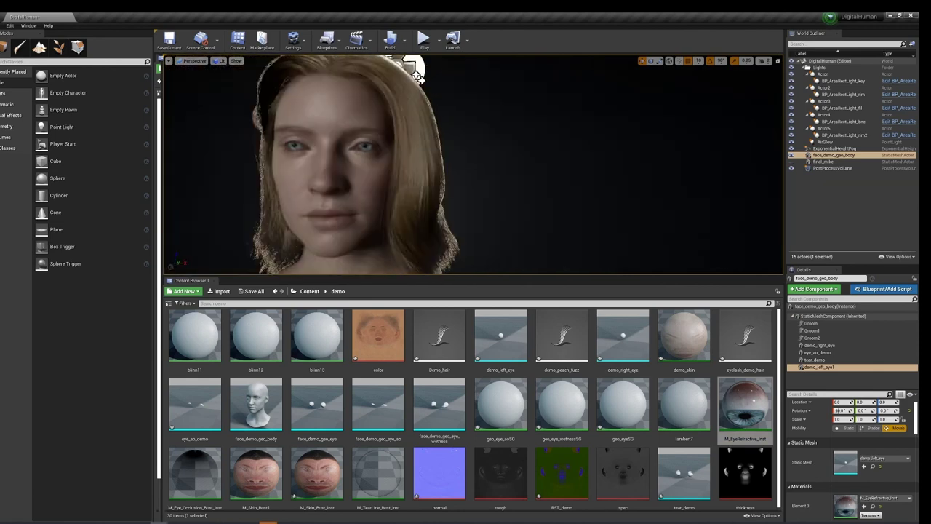
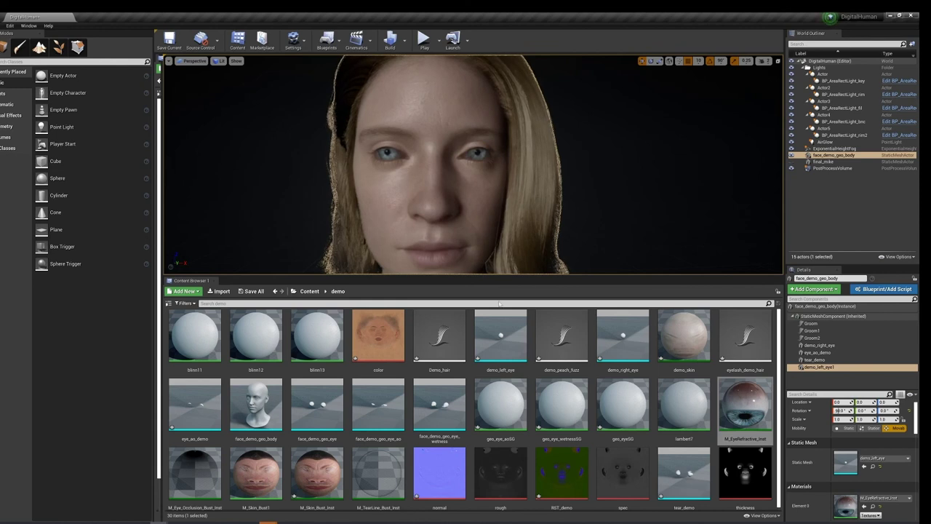
In Maya, switch to the Rotate tool and briefly isolate the left eye mesh.
{"action": "mouse_move", "coordinate": [177, 523]}
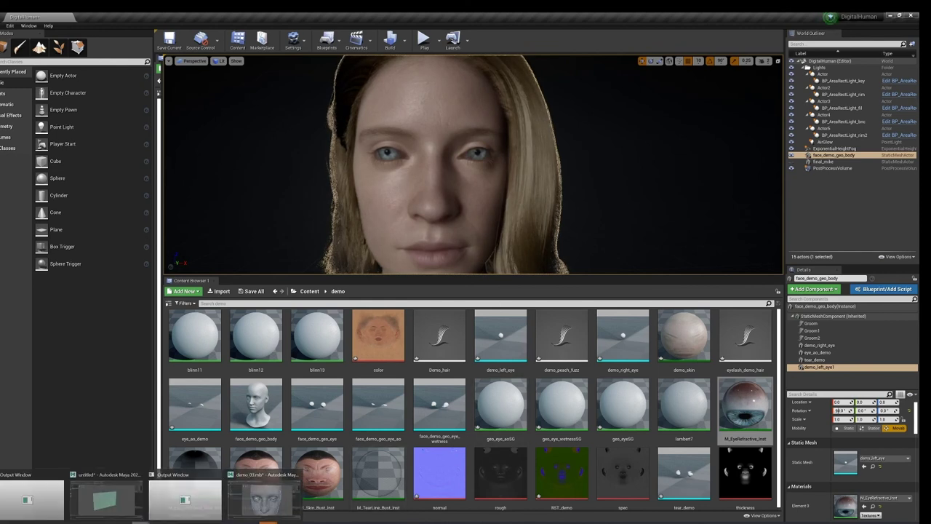
{"action": "left_click", "coordinate": [263, 498]}
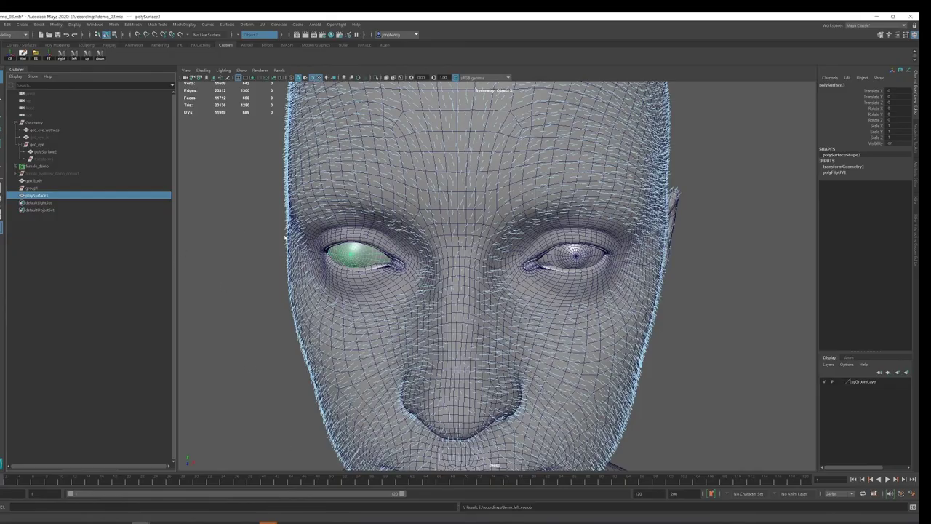
{"action": "left_click_drag", "start_coordinate": [297, 269], "coordinate": [300, 273], "text": "alt"}
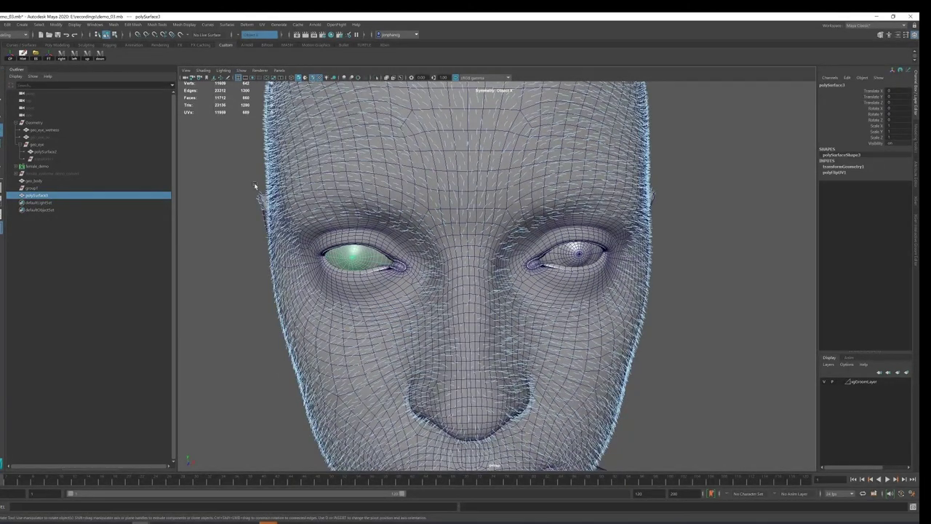
{"action": "key", "text": "e"}
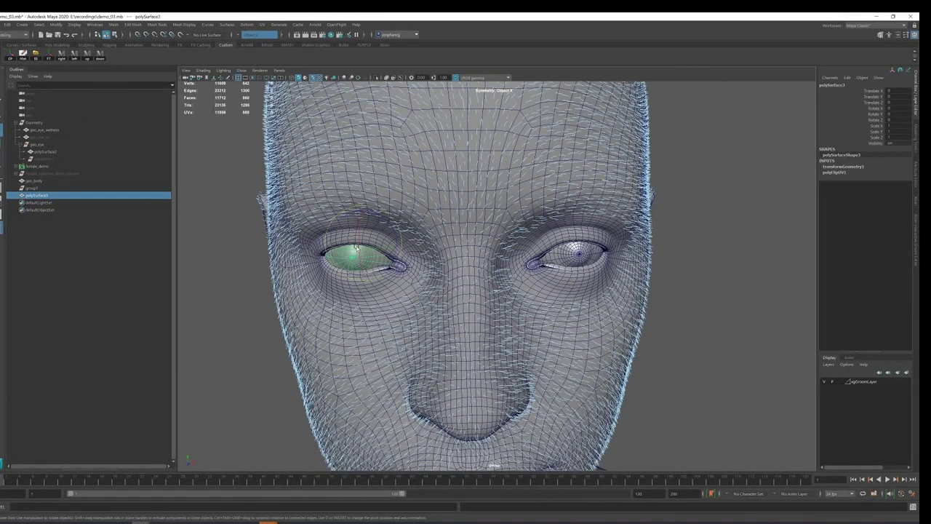
{"action": "left_click", "coordinate": [376, 77]}
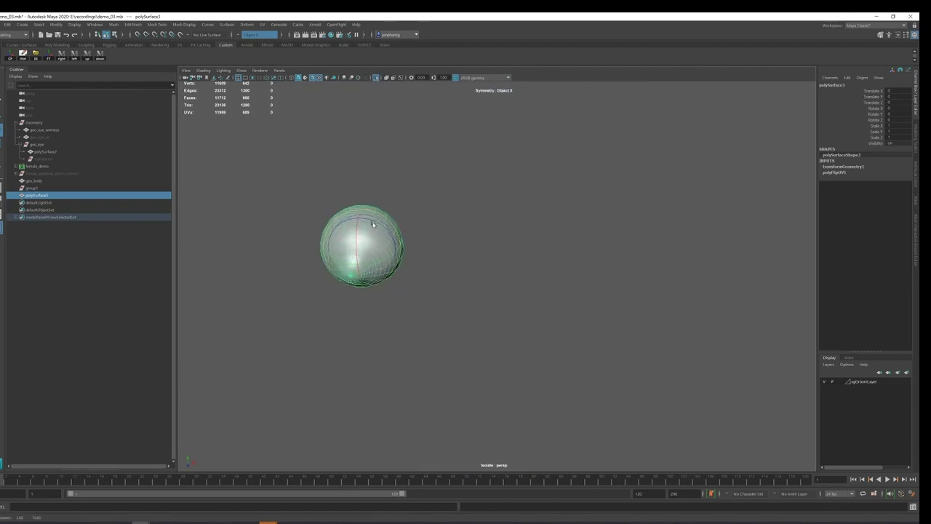
{"action": "left_click", "coordinate": [376, 77]}
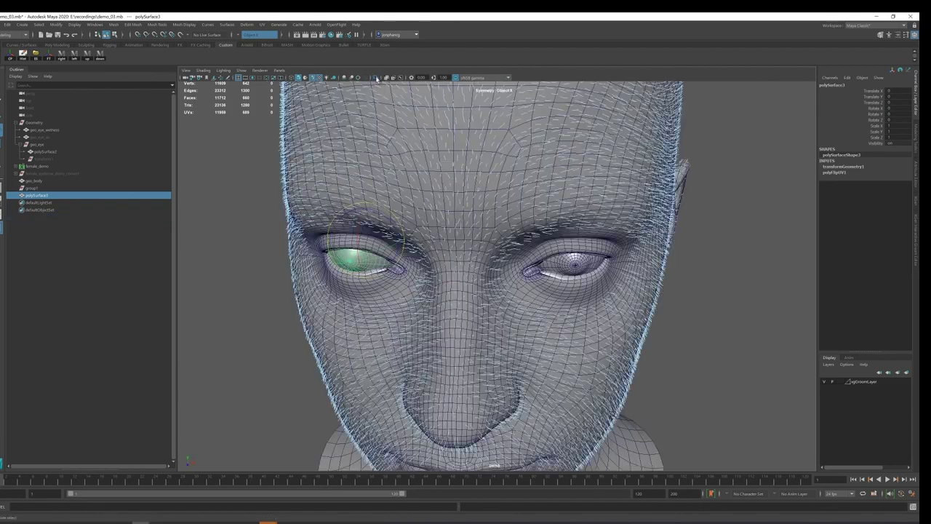
Rotate the left eye polySurface3 about 3 degrees around Y in its socket.
{"action": "mouse_move", "coordinate": [361, 210]}
{"action": "left_mouse_down", "text": "alt"}
{"action": "mouse_move", "coordinate": [366, 191]}
{"action": "mouse_move", "coordinate": [510, 196]}
{"action": "left_mouse_up", "text": "alt"}
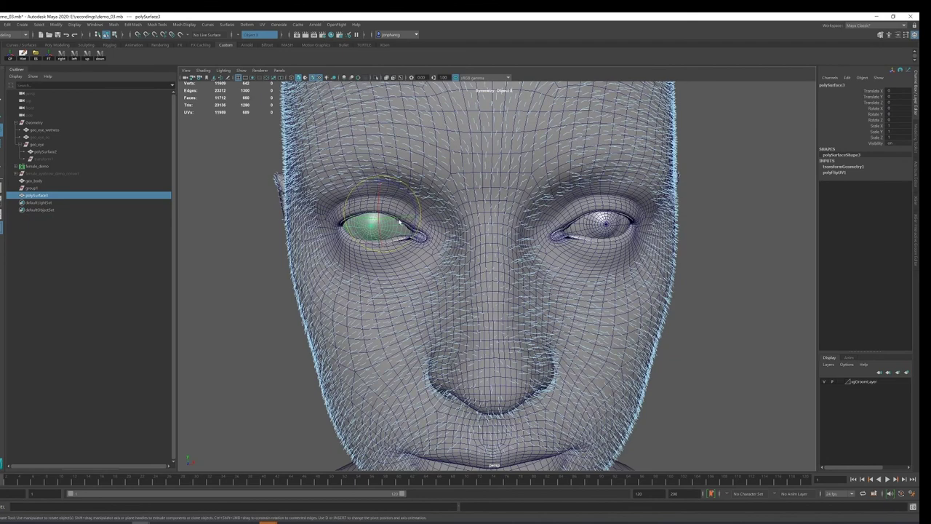
{"action": "left_click_drag", "start_coordinate": [398, 221], "coordinate": [393, 218]}
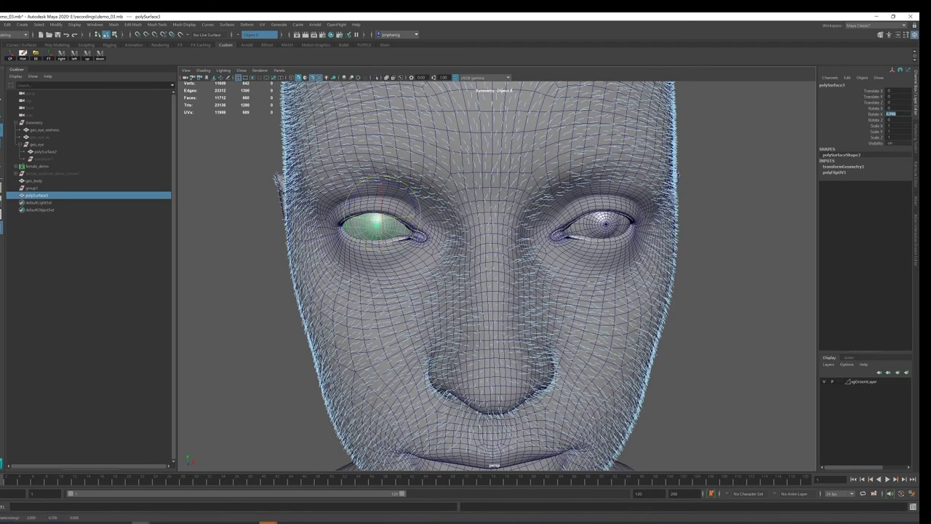
{"action": "left_click_drag", "start_coordinate": [393, 218], "coordinate": [397, 222]}
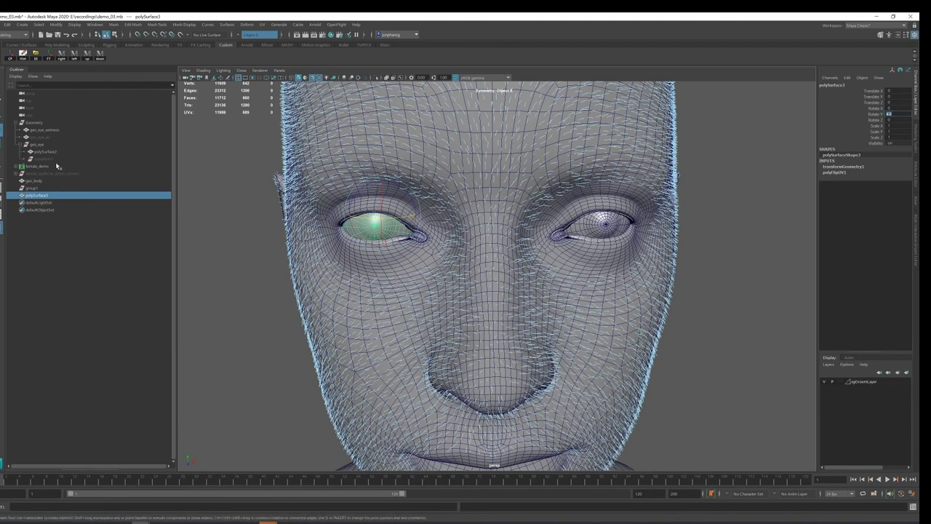
{"action": "left_click", "coordinate": [77, 180]}
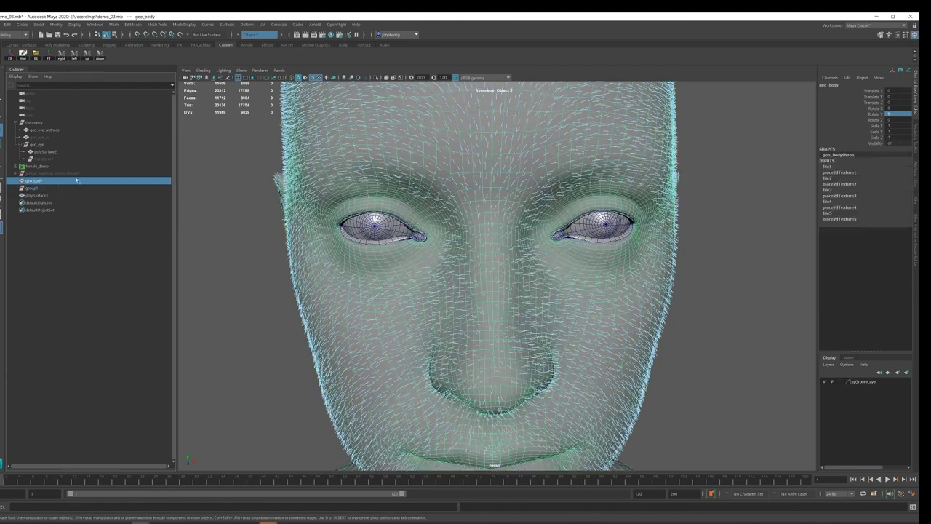
Select the right eye polySurface2 and center its pivot.
{"action": "left_click", "coordinate": [75, 151]}
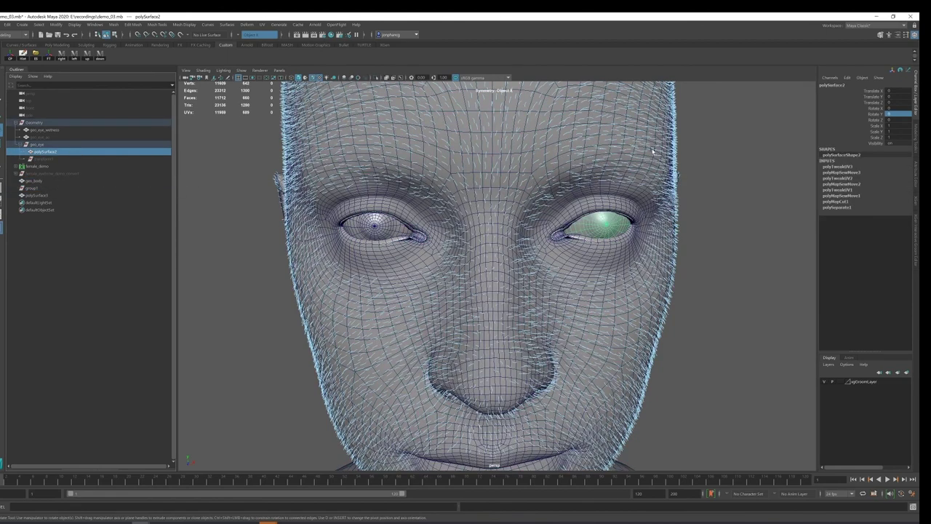
{"action": "left_click_drag", "start_coordinate": [650, 204], "coordinate": [480, 176], "text": "alt"}
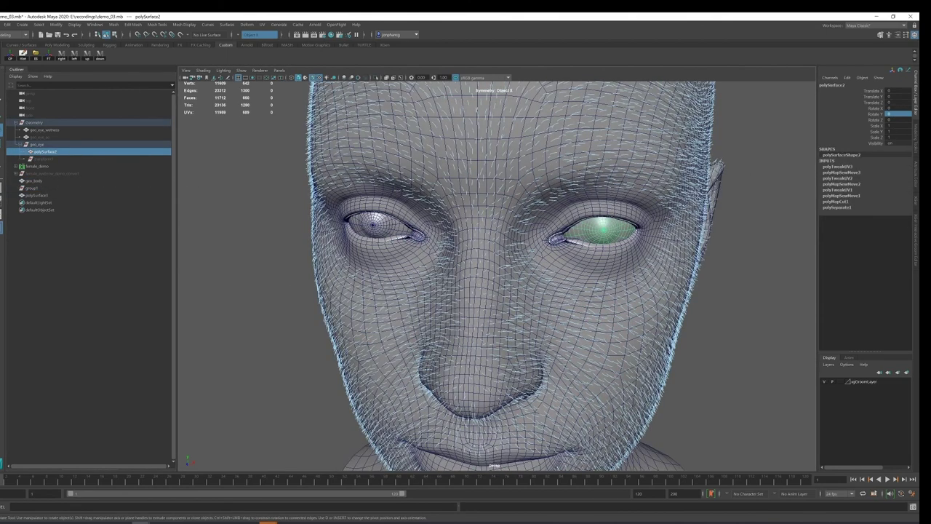
{"action": "left_click_drag", "start_coordinate": [470, 211], "coordinate": [510, 196], "text": "alt"}
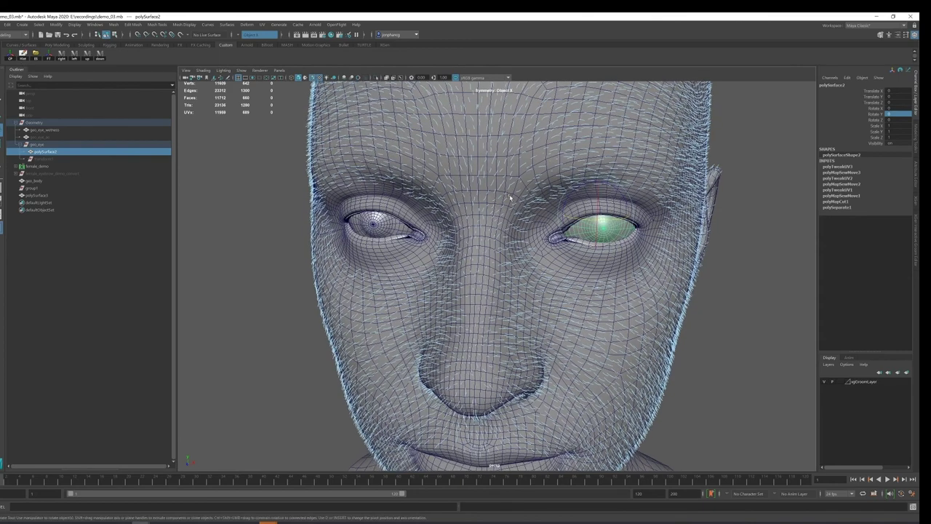
{"action": "left_click", "coordinate": [51, 26]}
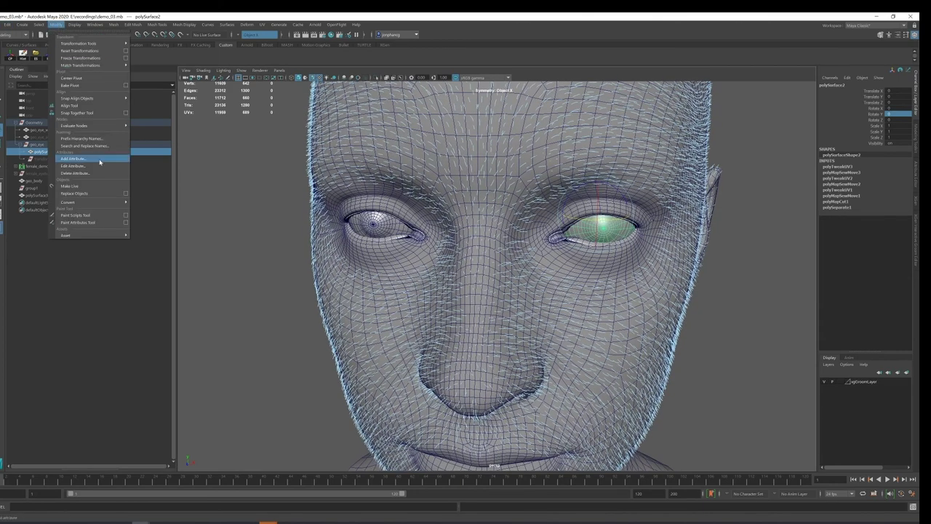
{"action": "mouse_move", "coordinate": [73, 202]}
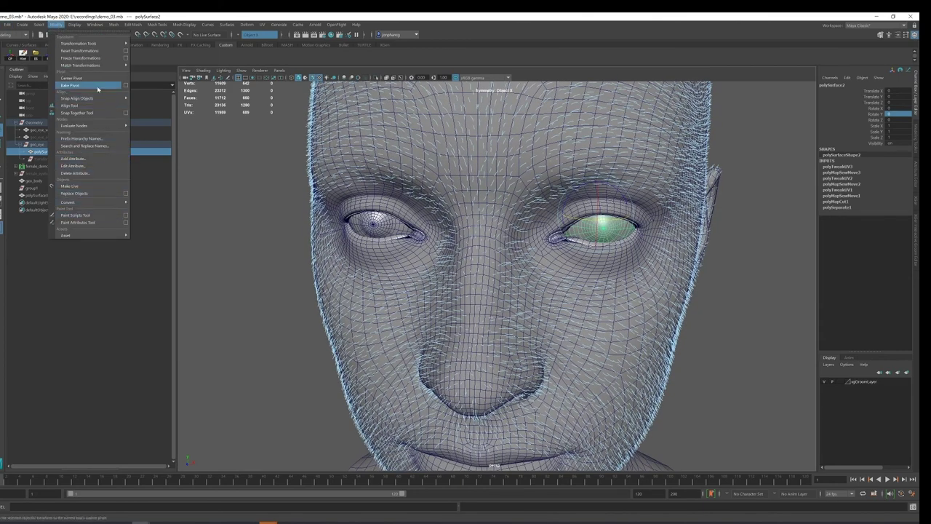
{"action": "left_click", "coordinate": [71, 77]}
Rotate the right eye slightly around its Y axis.
{"action": "left_click_drag", "start_coordinate": [477, 226], "coordinate": [474, 218], "text": "alt"}
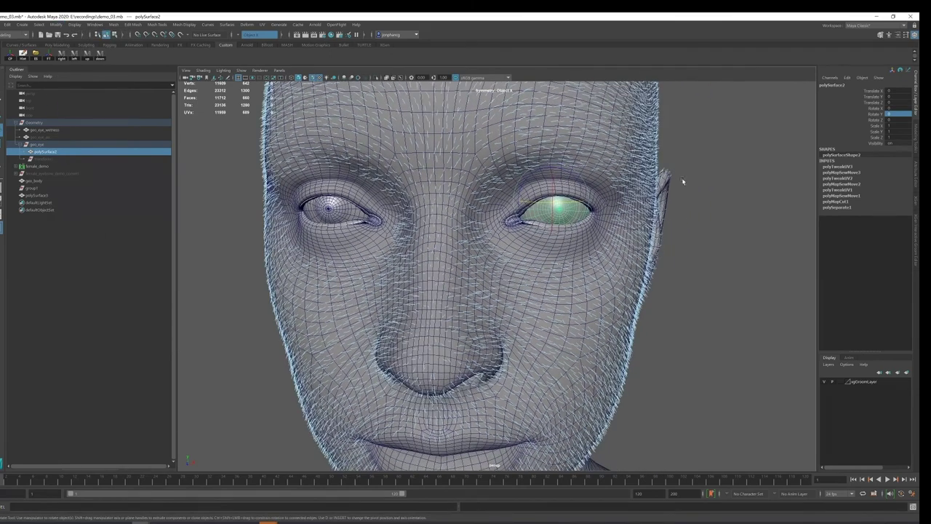
{"action": "left_click_drag", "start_coordinate": [603, 197], "coordinate": [563, 208], "text": "alt"}
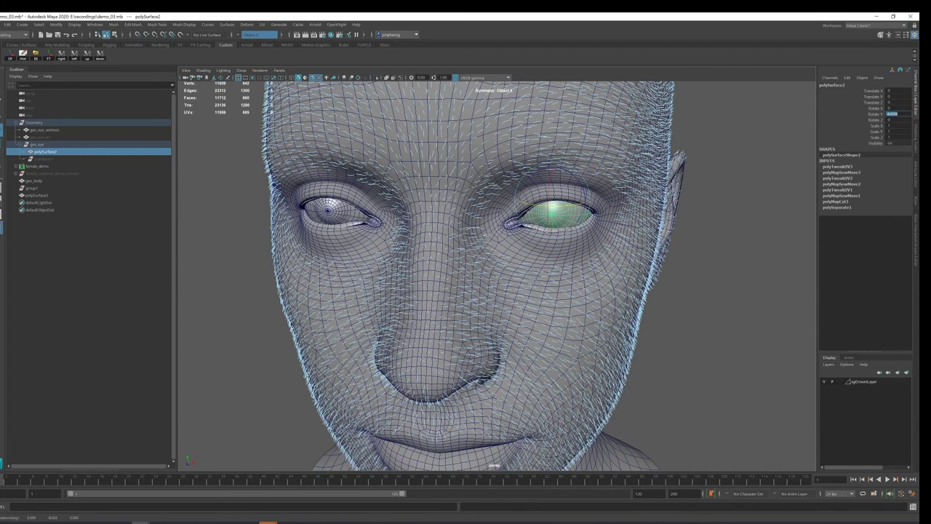
{"action": "left_click_drag", "start_coordinate": [560, 209], "coordinate": [553, 209]}
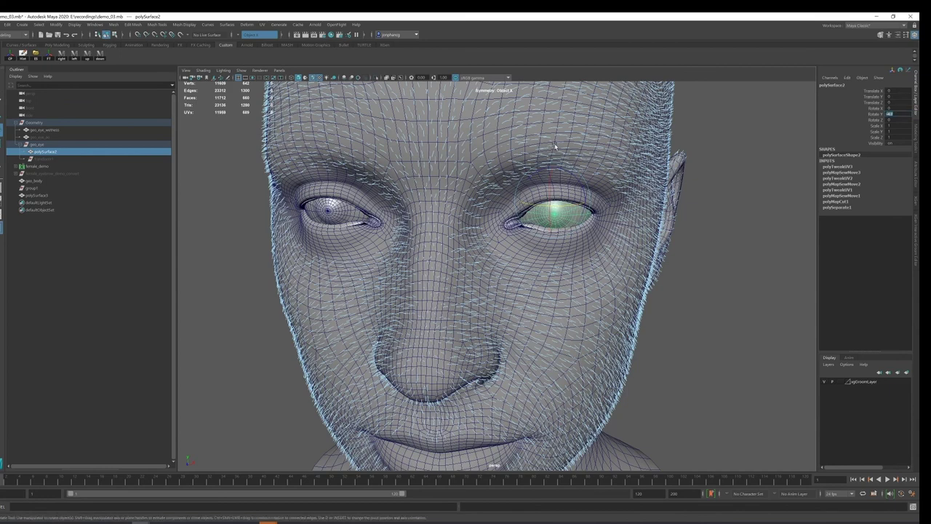
{"action": "left_click_drag", "start_coordinate": [555, 146], "coordinate": [436, 191], "text": "alt"}
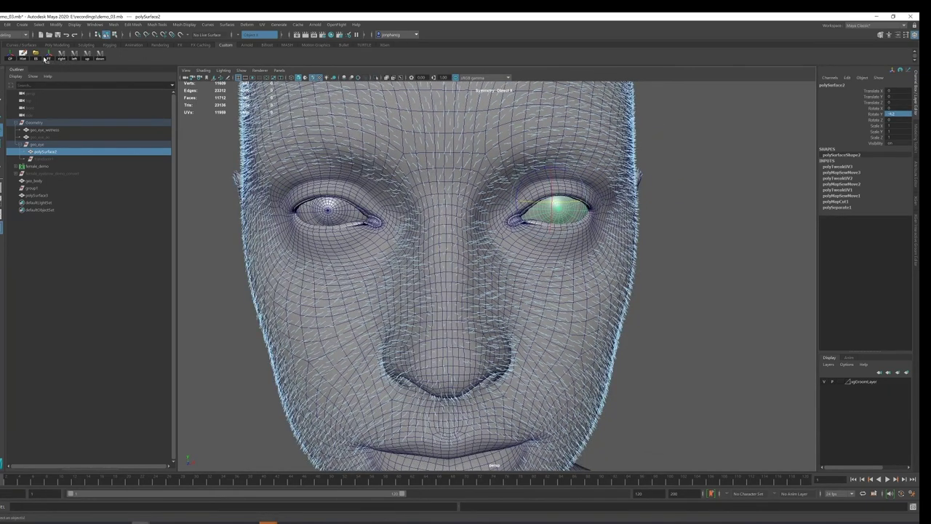
Export the right eye mesh over demo_right_eye.obj, replacing the existing file.
{"action": "left_click", "coordinate": [46, 56]}
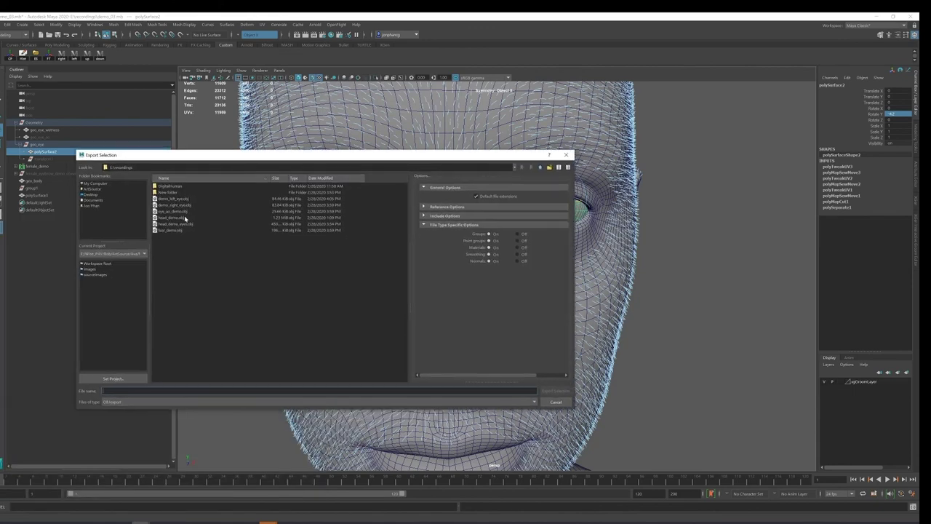
{"action": "double_click", "coordinate": [189, 206]}
{"action": "left_click", "coordinate": [313, 294]}
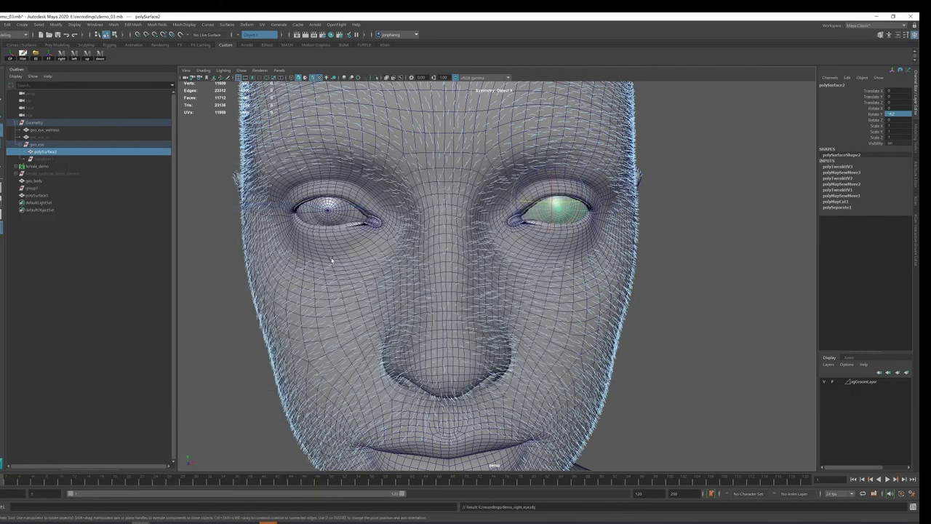
Export the left eye mesh over demo_left_eye.obj, then return to Unreal.
{"action": "left_click", "coordinate": [46, 193]}
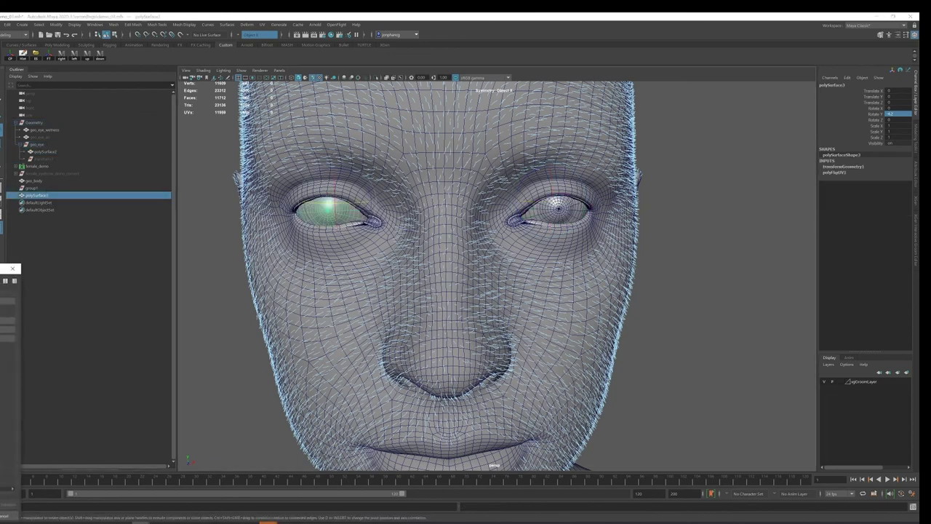
{"action": "left_click", "coordinate": [208, 196]}
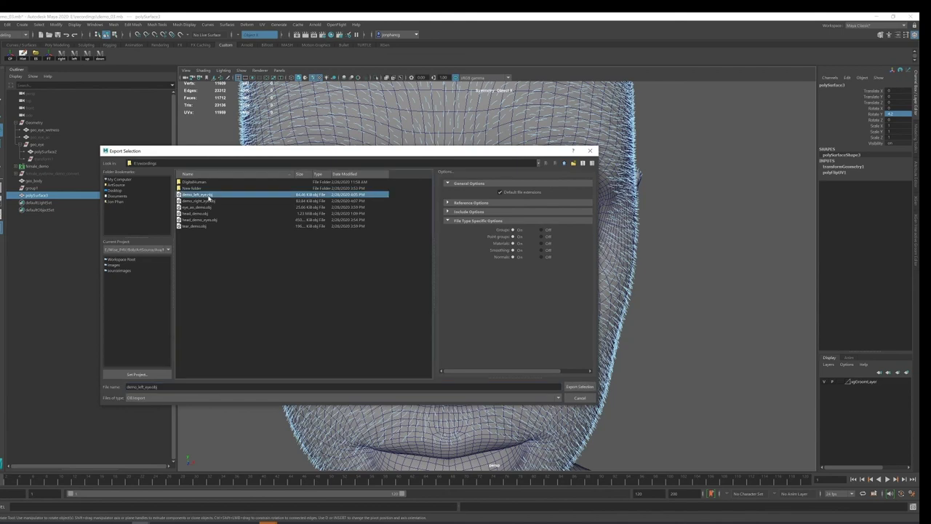
{"action": "double_click", "coordinate": [211, 197]}
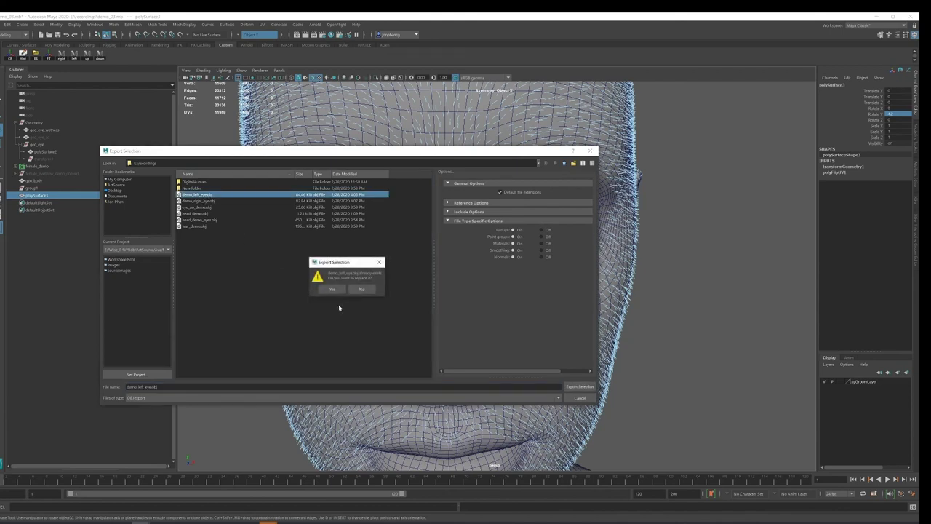
{"action": "left_click", "coordinate": [336, 288]}
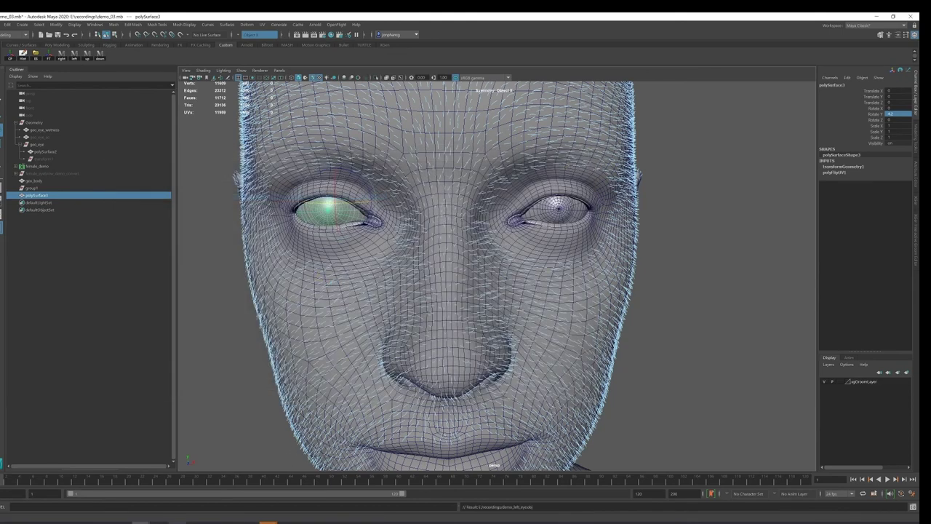
{"action": "mouse_move", "coordinate": [177, 521]}
{"action": "left_click", "coordinate": [302, 480]}
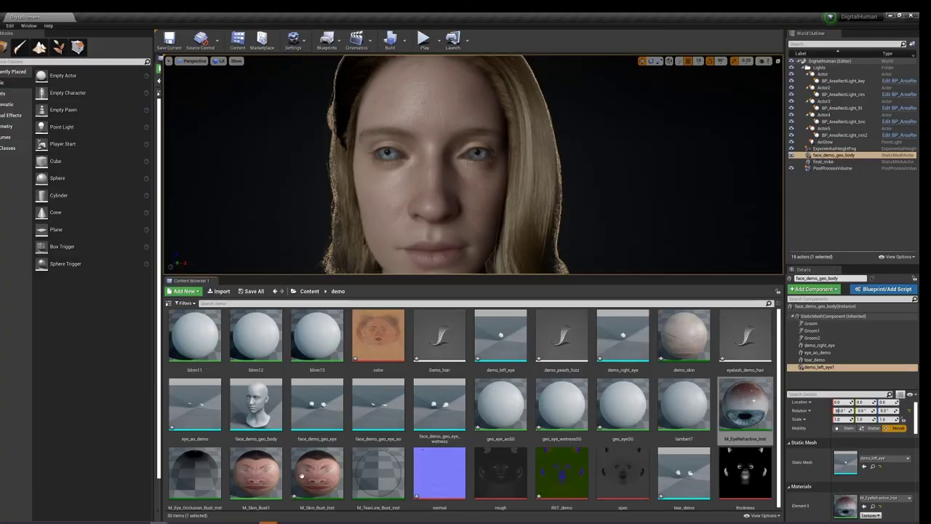
Reimport demo_right_eye and demo_left_eye, then deselect and view the face.
{"action": "right_click", "coordinate": [625, 346]}
{"action": "left_click", "coordinate": [489, 350]}
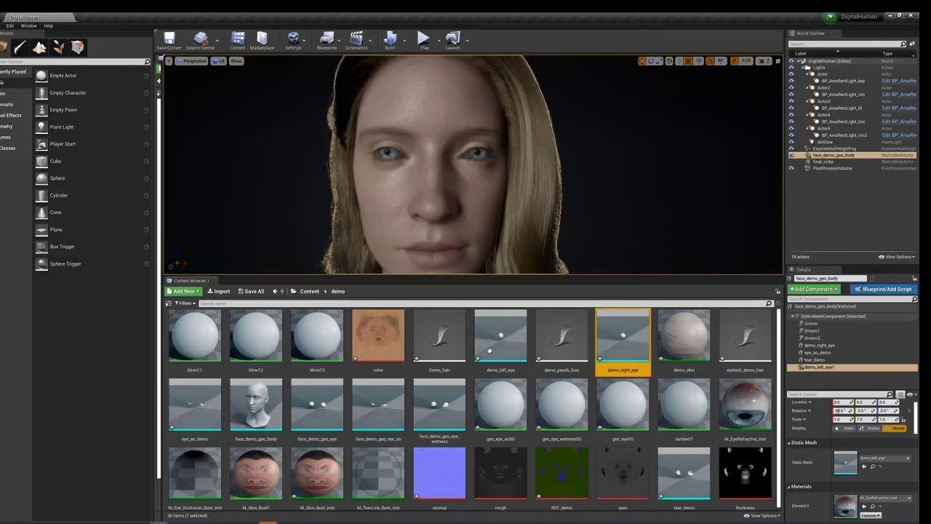
{"action": "left_click", "coordinate": [489, 350], "text": "ctrl"}
{"action": "right_click", "coordinate": [493, 349]}
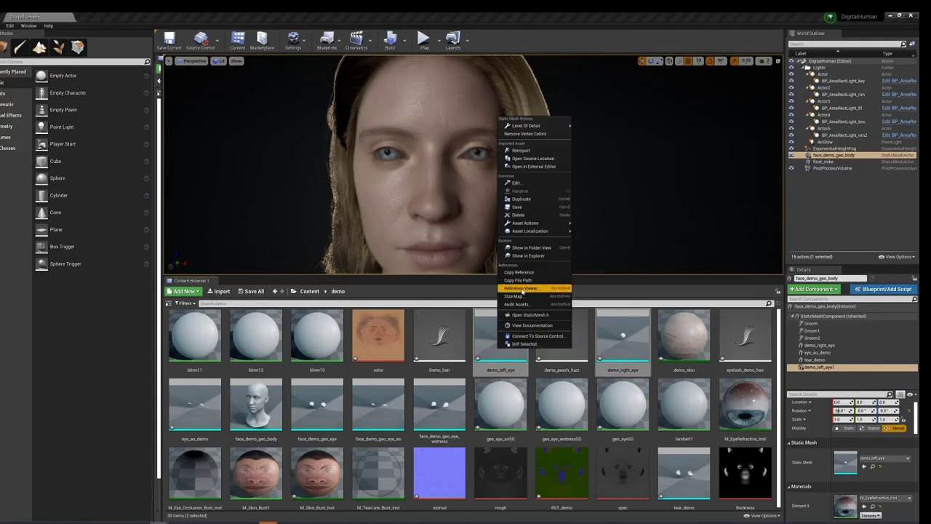
{"action": "left_click", "coordinate": [521, 150]}
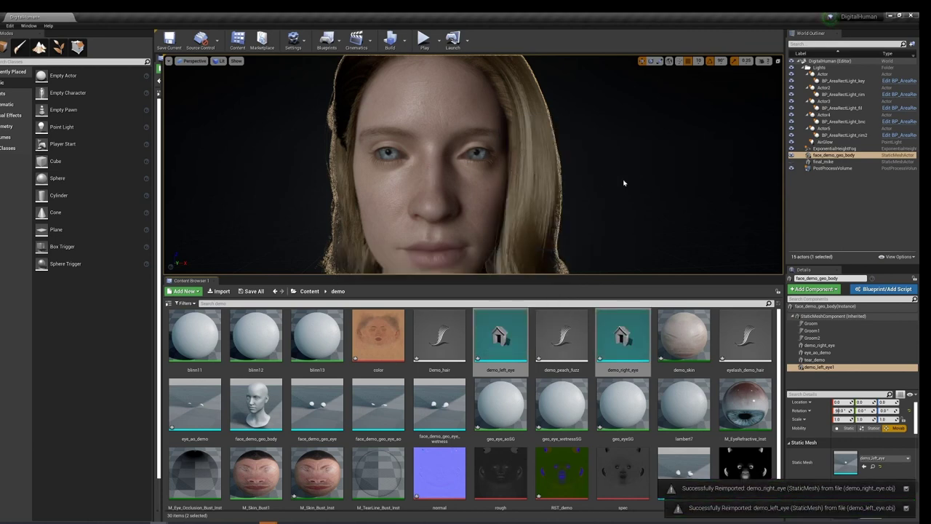
{"action": "left_click", "coordinate": [582, 193]}
{"action": "right_click_drag", "start_coordinate": [476, 171], "coordinate": [444, 168]}
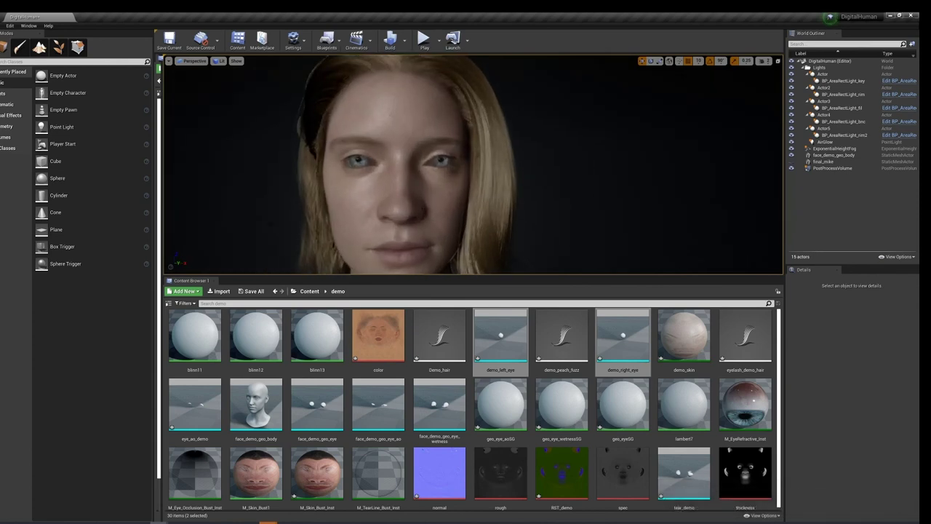
Import iris_normal from New folder into the demo content folder.
{"action": "left_click", "coordinate": [220, 291]}
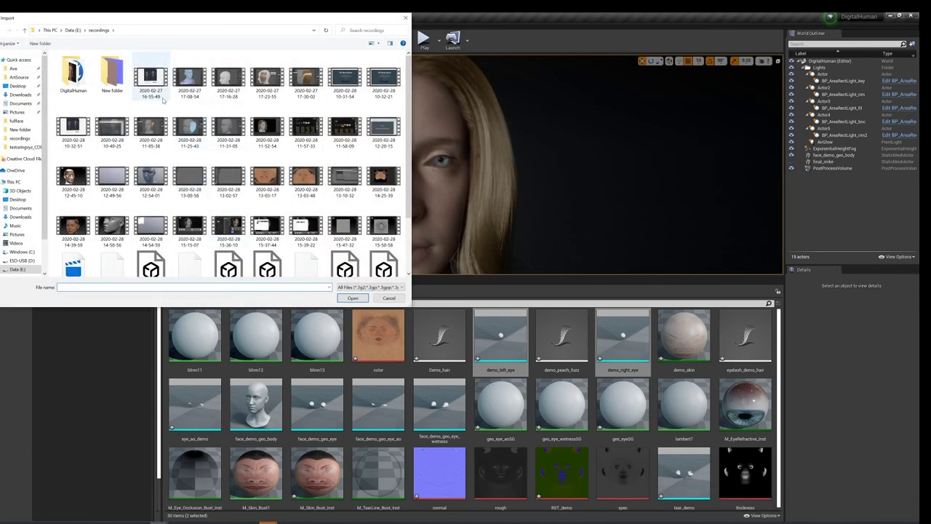
{"action": "scroll", "coordinate": [161, 107], "scroll_direction": "up", "scroll_amount": 2}
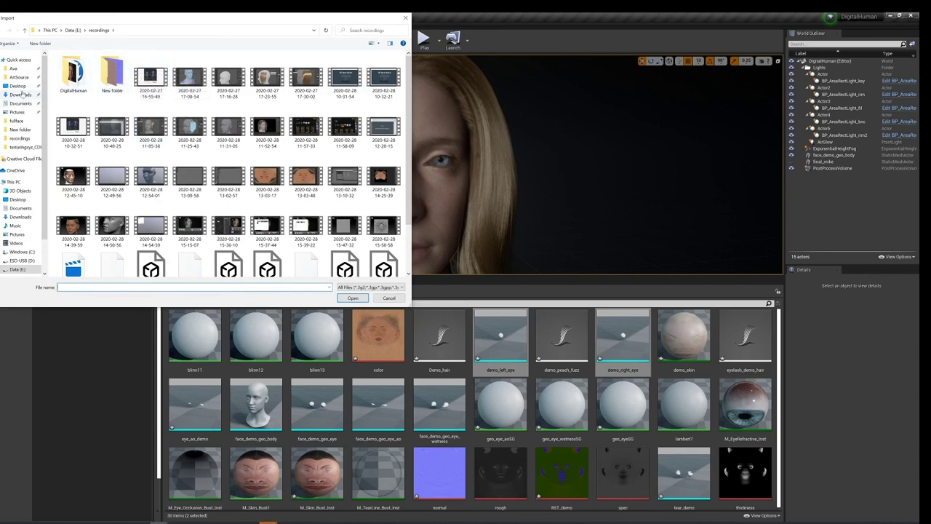
{"action": "scroll", "coordinate": [124, 77], "scroll_direction": "down", "scroll_amount": 1}
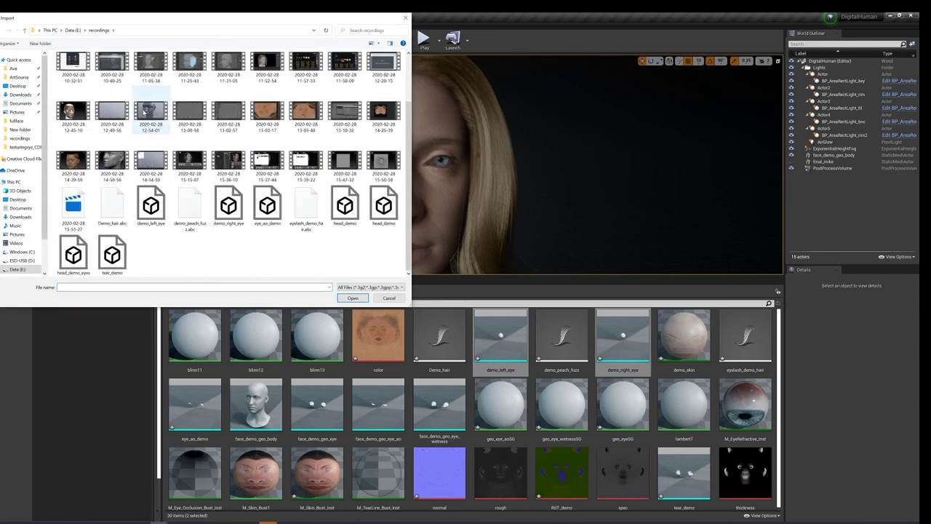
{"action": "scroll", "coordinate": [120, 82], "scroll_direction": "up", "scroll_amount": 1}
{"action": "double_click", "coordinate": [114, 81]}
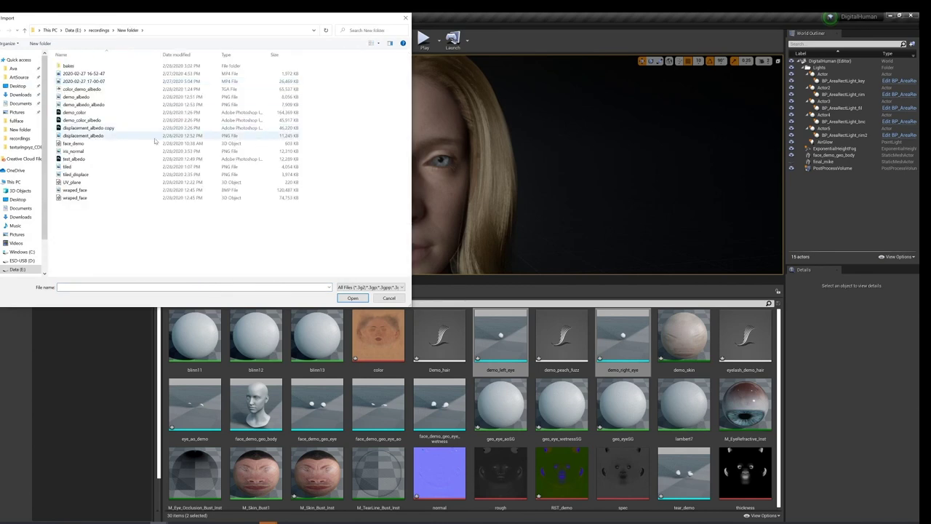
{"action": "right_click", "coordinate": [275, 143]}
{"action": "mouse_move", "coordinate": [346, 149]}
{"action": "left_click", "coordinate": [396, 155]}
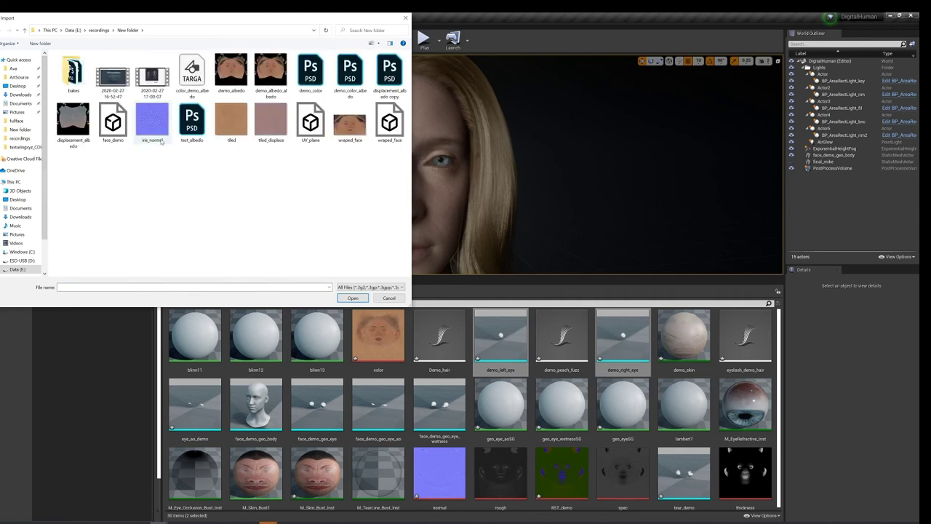
{"action": "left_click", "coordinate": [161, 141]}
{"action": "double_click", "coordinate": [160, 141]}
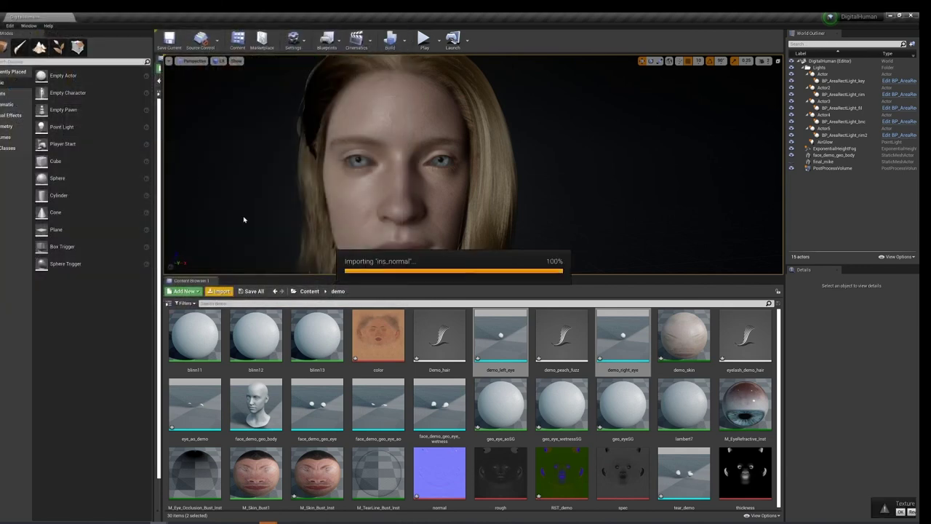
Import iris01_leftEye_col from the blue iris folder.
{"action": "left_click", "coordinate": [220, 291]}
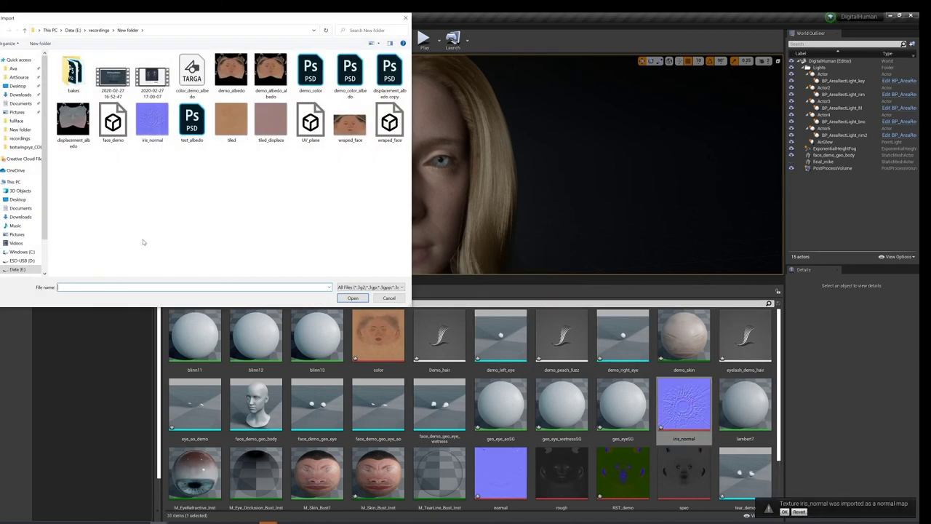
{"action": "double_click", "coordinate": [77, 65]}
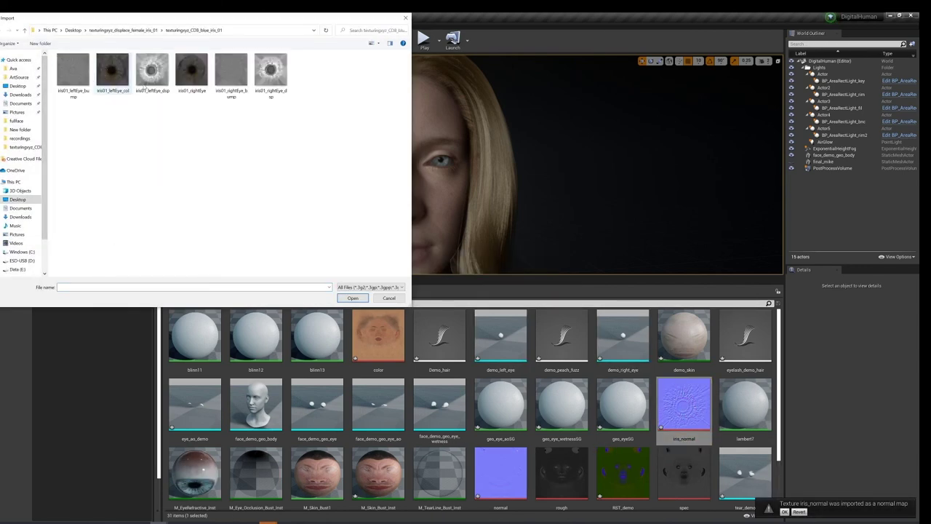
{"action": "double_click", "coordinate": [113, 71]}
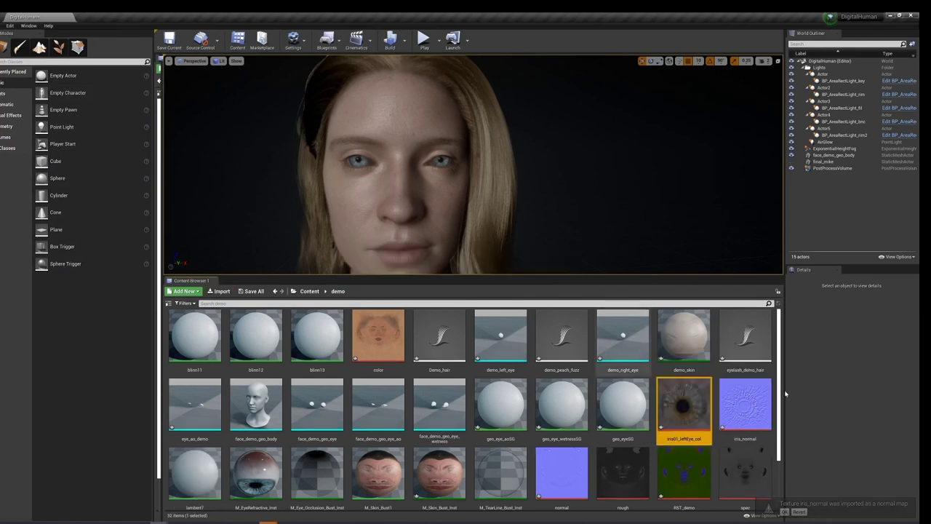
Open M_EyeRefractive_Inst and enable the IrisColor and NormalMap overrides.
{"action": "scroll", "coordinate": [510, 397], "scroll_direction": "down", "scroll_amount": 1}
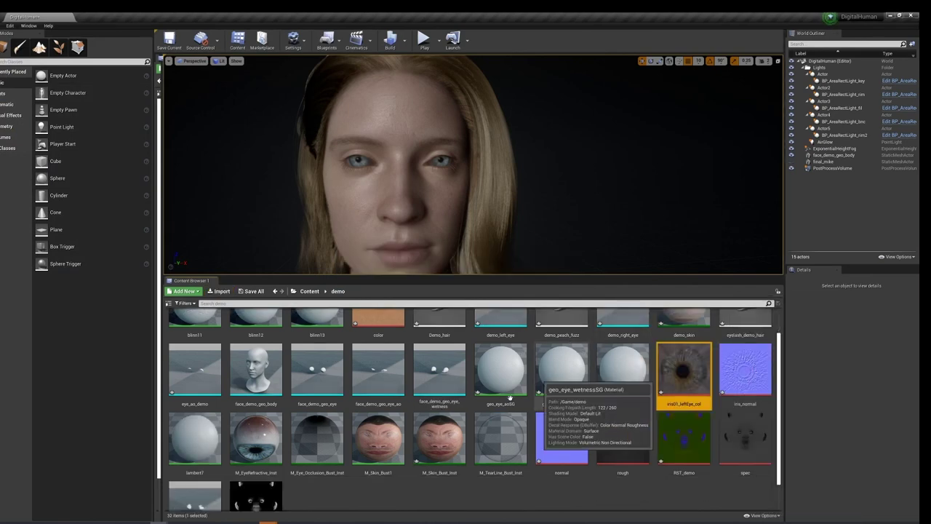
{"action": "double_click", "coordinate": [256, 438]}
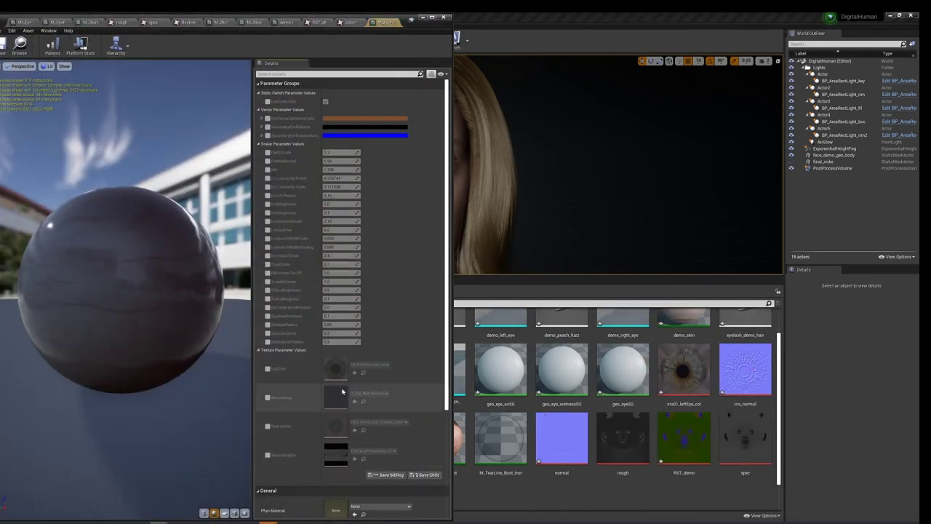
{"action": "left_click", "coordinate": [268, 369]}
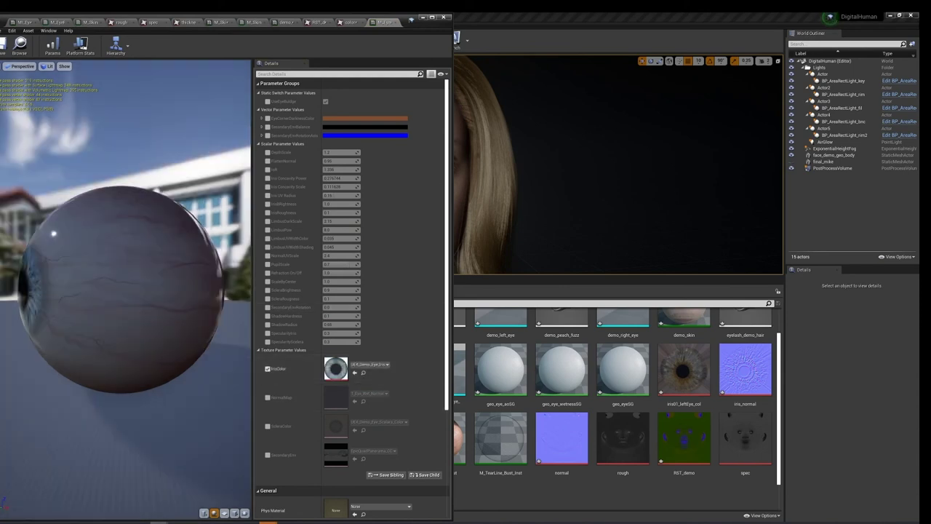
{"action": "left_click", "coordinate": [268, 398]}
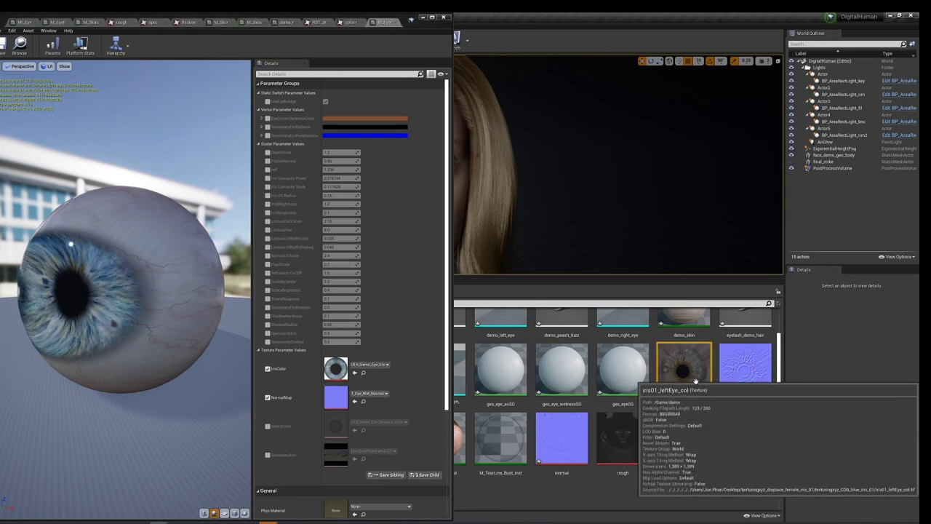
Assign iris01_leftEye_col to IrisColor and iris_normal to NormalMap.
{"action": "left_click_drag", "start_coordinate": [702, 376], "coordinate": [406, 373]}
{"action": "left_click_drag", "start_coordinate": [371, 371], "coordinate": [371, 371]}
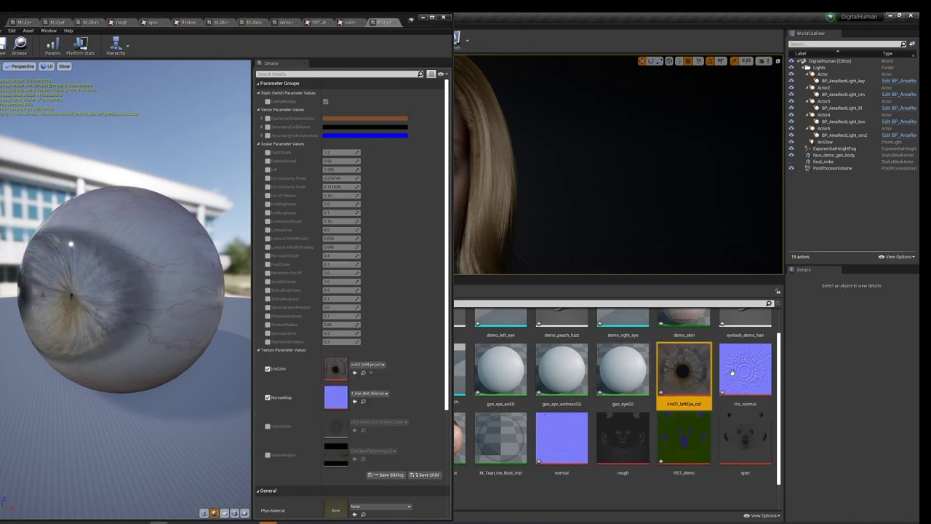
{"action": "left_click", "coordinate": [746, 396]}
{"action": "left_click_drag", "start_coordinate": [740, 388], "coordinate": [342, 398]}
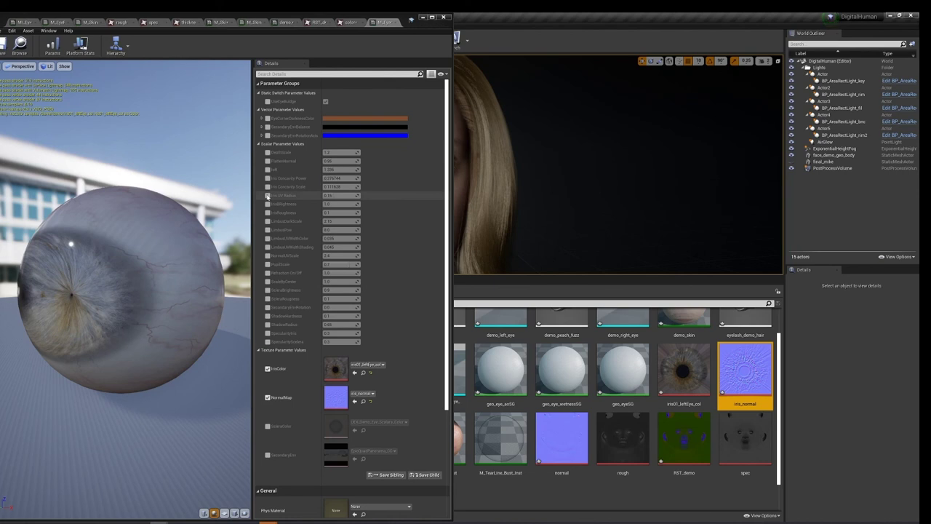
Enable Iris UV Radius and PupilScale overrides and set Iris UV Radius to about 0.128.
{"action": "left_click", "coordinate": [267, 196]}
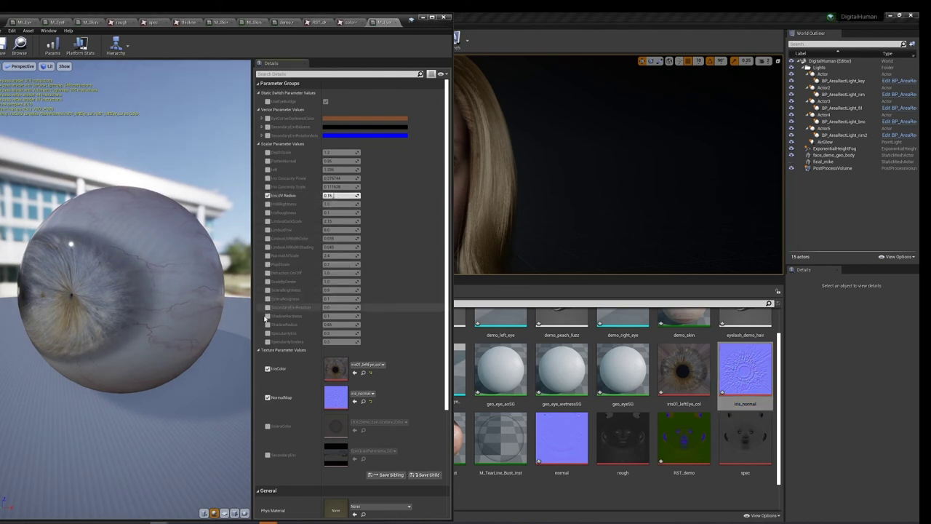
{"action": "left_click", "coordinate": [268, 264]}
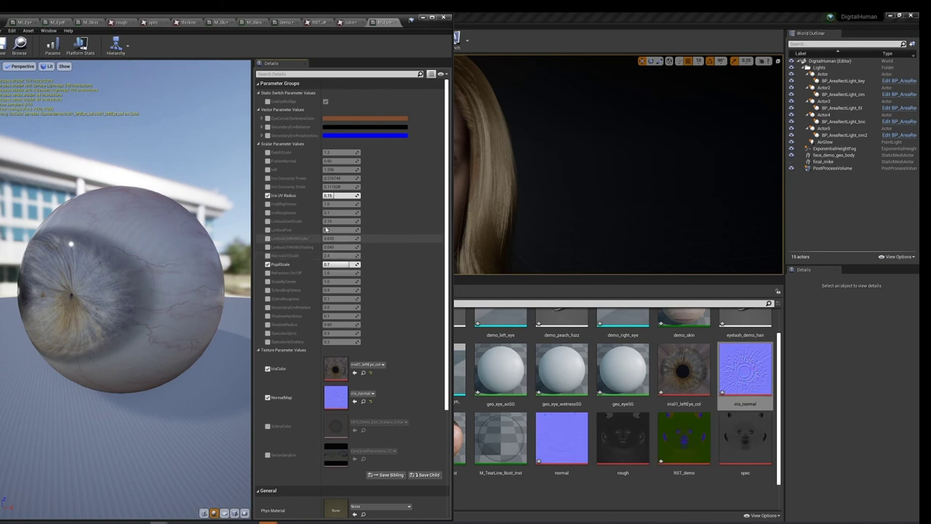
{"action": "mouse_move", "coordinate": [336, 196]}
{"action": "left_mouse_down"}
{"action": "mouse_move", "coordinate": [364, 195]}
{"action": "mouse_move", "coordinate": [333, 195]}
{"action": "left_mouse_up"}
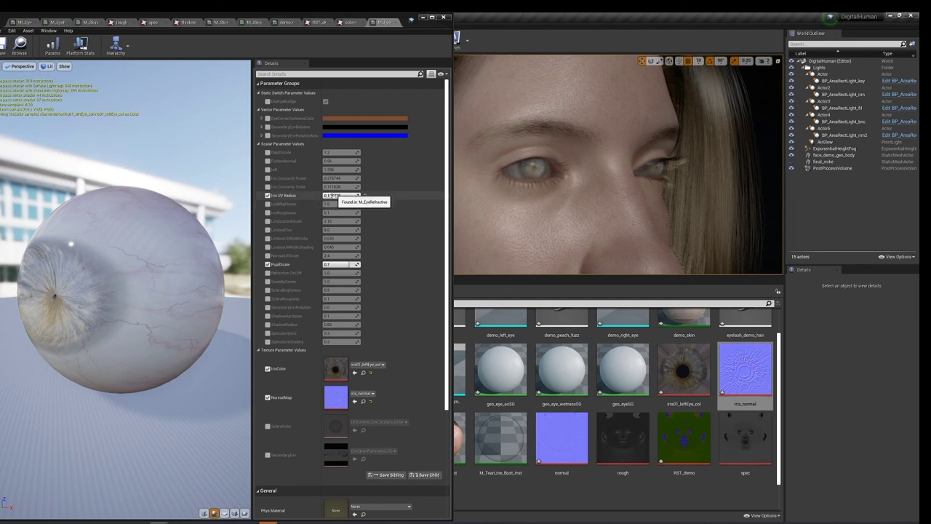
Lower Iris UV Radius to about 0.123 and raise PupilScale to 1.2.
{"action": "mouse_move", "coordinate": [340, 195]}
{"action": "left_mouse_down"}
{"action": "mouse_move", "coordinate": [379, 195]}
{"action": "mouse_move", "coordinate": [347, 195]}
{"action": "left_mouse_up"}
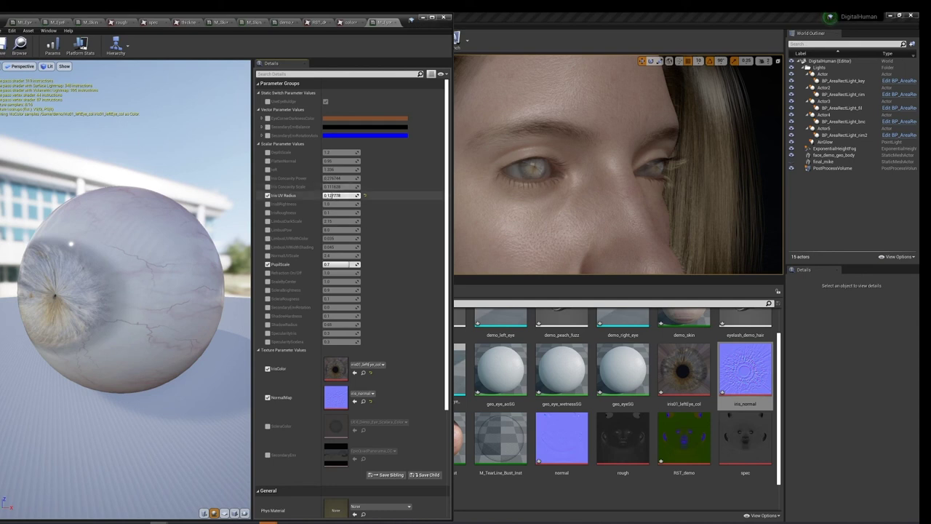
{"action": "left_click_drag", "start_coordinate": [330, 195], "coordinate": [329, 195]}
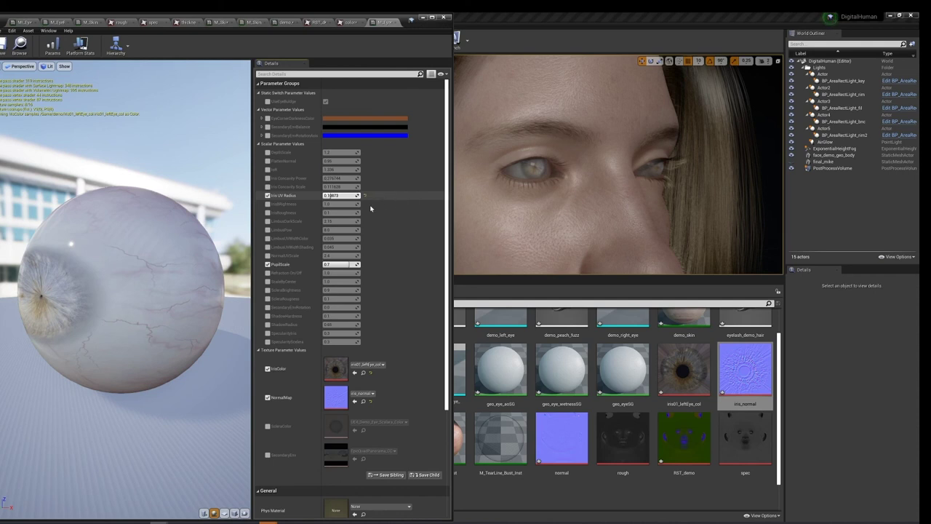
{"action": "left_click_drag", "start_coordinate": [338, 264], "coordinate": [341, 264]}
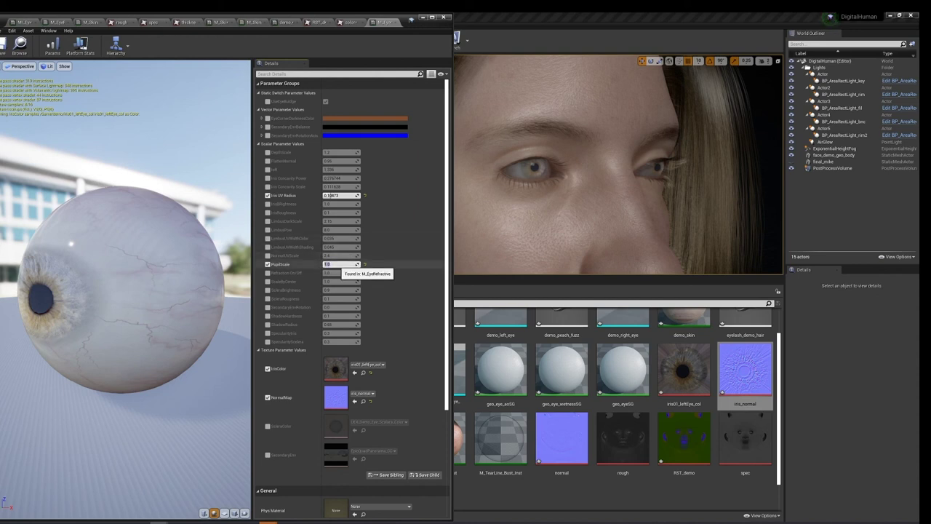
{"action": "left_click_drag", "start_coordinate": [339, 267], "coordinate": [341, 267]}
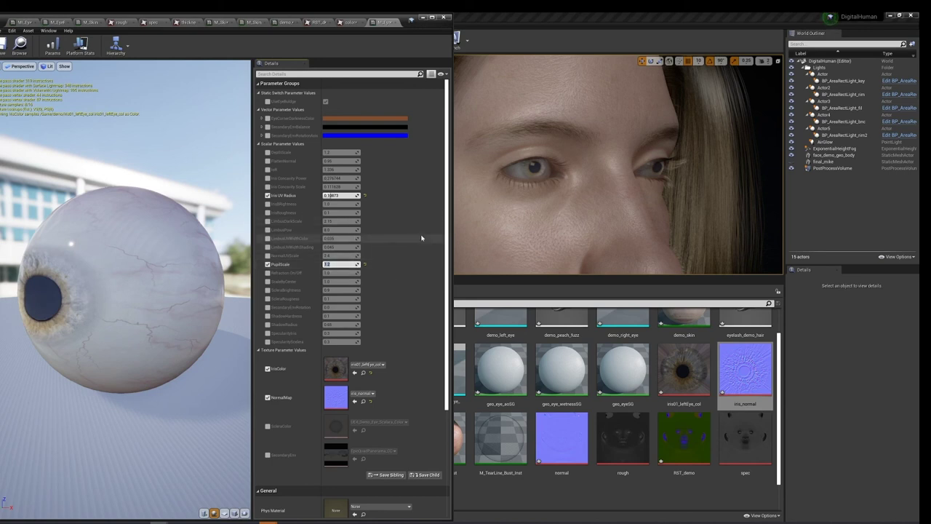
{"action": "left_click", "coordinate": [684, 367]}
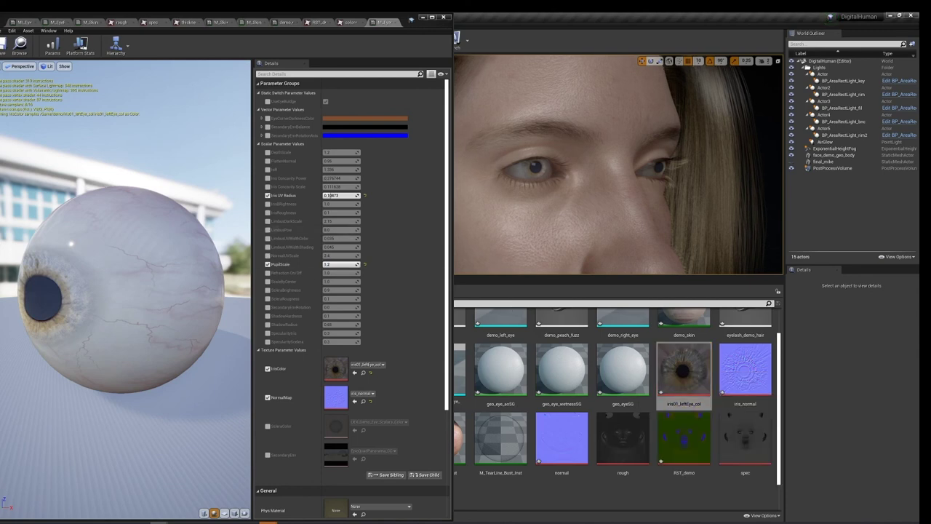
{"action": "right_click", "coordinate": [567, 178]}
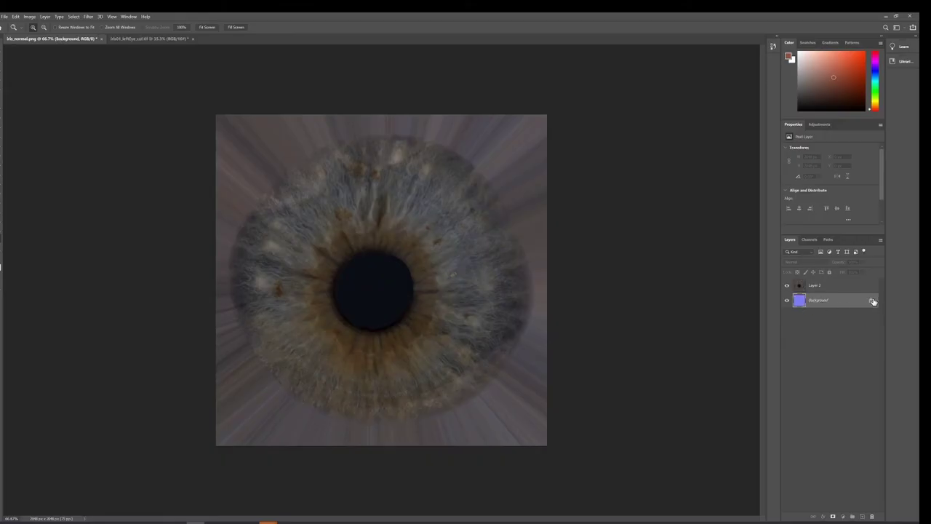
Unlock the background and free-transform Layer 2 with Layer 0 to about 105%, repositioning slightly.
{"action": "left_click", "coordinate": [873, 301]}
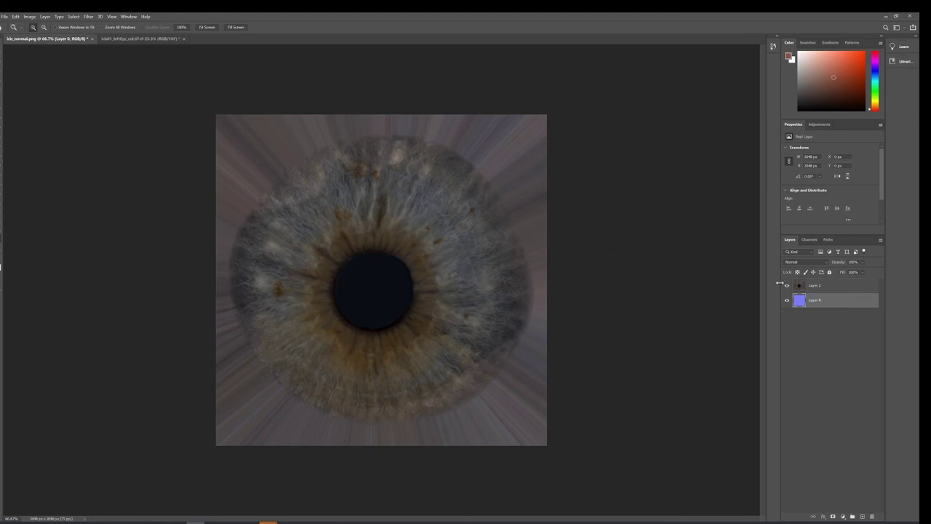
{"action": "left_click", "coordinate": [827, 290], "text": "shift"}
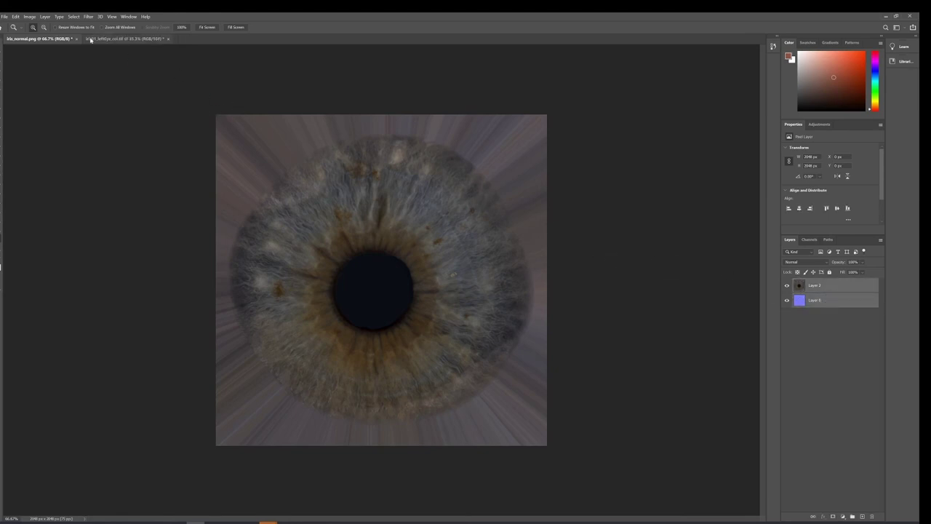
{"action": "key", "text": "ctrl+t"}
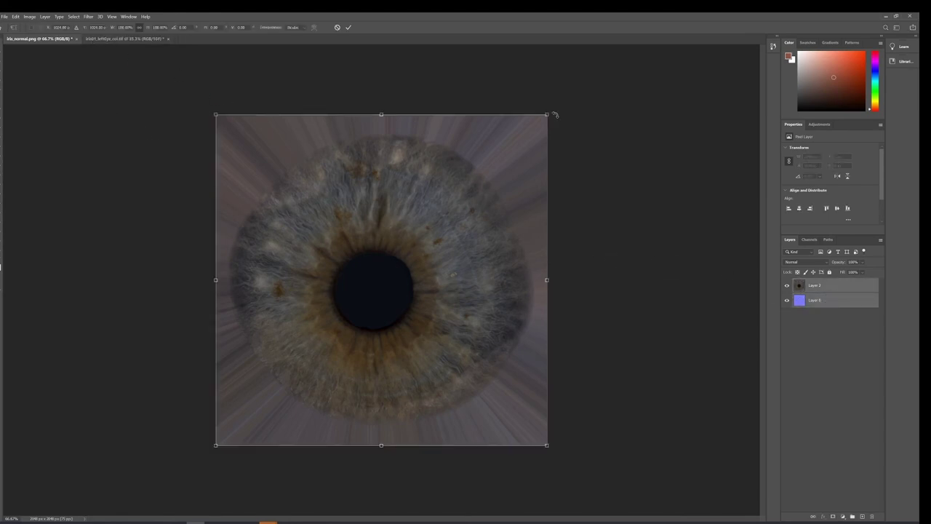
{"action": "left_click_drag", "start_coordinate": [548, 113], "coordinate": [559, 86]}
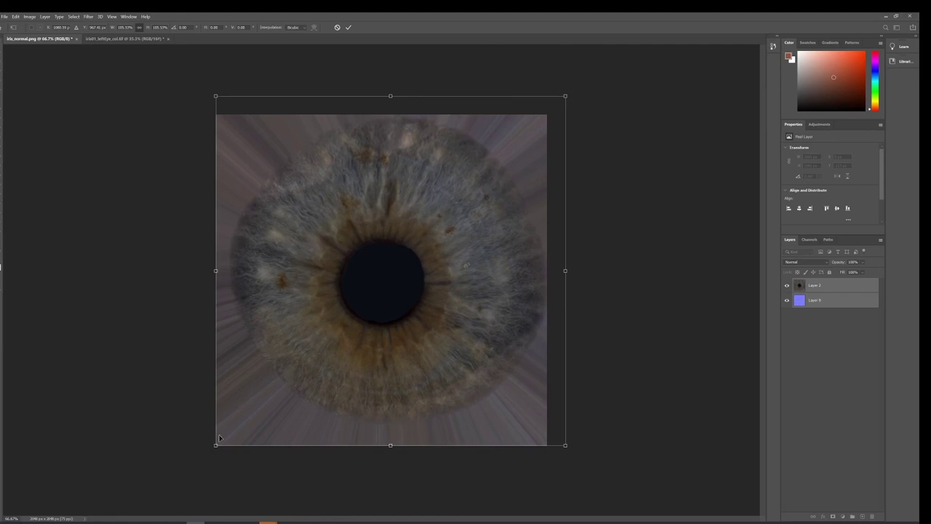
{"action": "left_click_drag", "start_coordinate": [214, 444], "coordinate": [201, 456]}
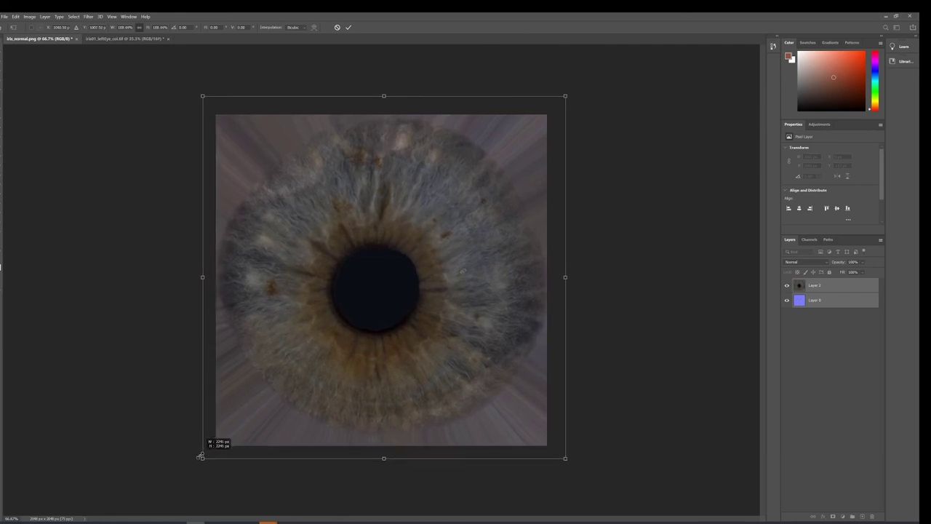
{"action": "left_click_drag", "start_coordinate": [378, 387], "coordinate": [381, 383]}
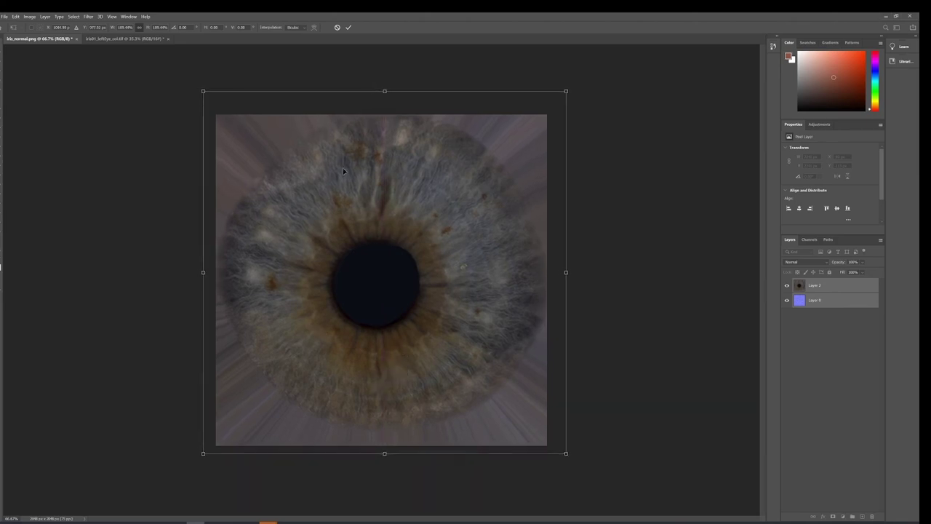
{"action": "left_click_drag", "start_coordinate": [201, 90], "coordinate": [201, 110]}
{"action": "left_click_drag", "start_coordinate": [346, 187], "coordinate": [337, 188]}
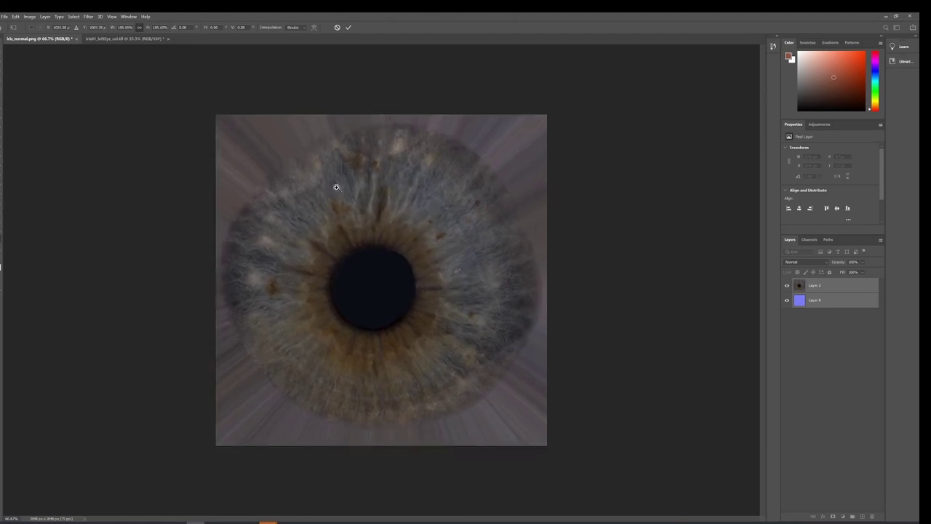
{"action": "key", "text": "z"}
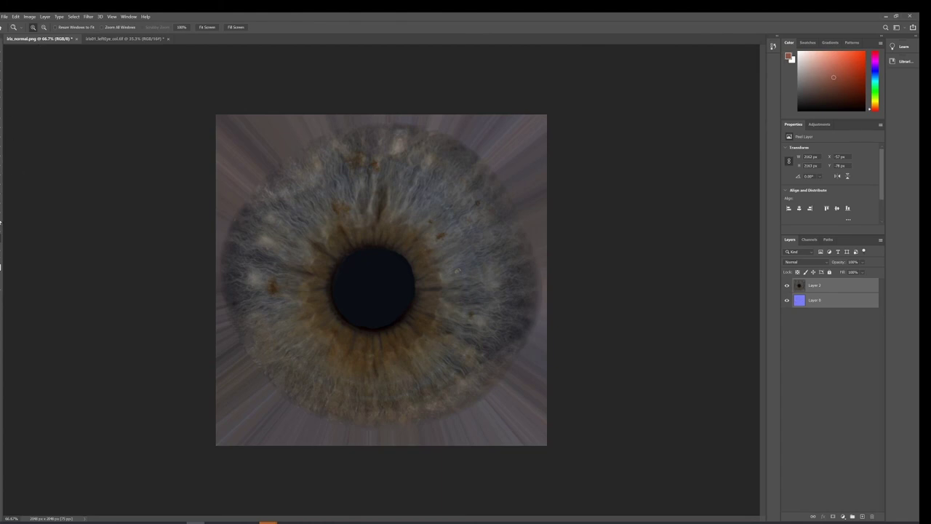
Undo a stray reference line and nudge Layer 2 slightly upward.
{"action": "left_click", "coordinate": [1, 224]}
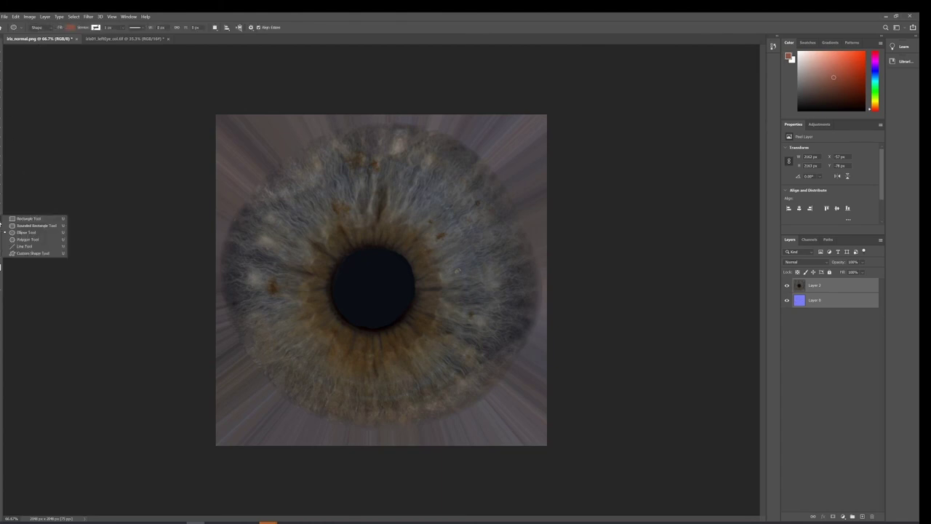
{"action": "left_click", "coordinate": [24, 246]}
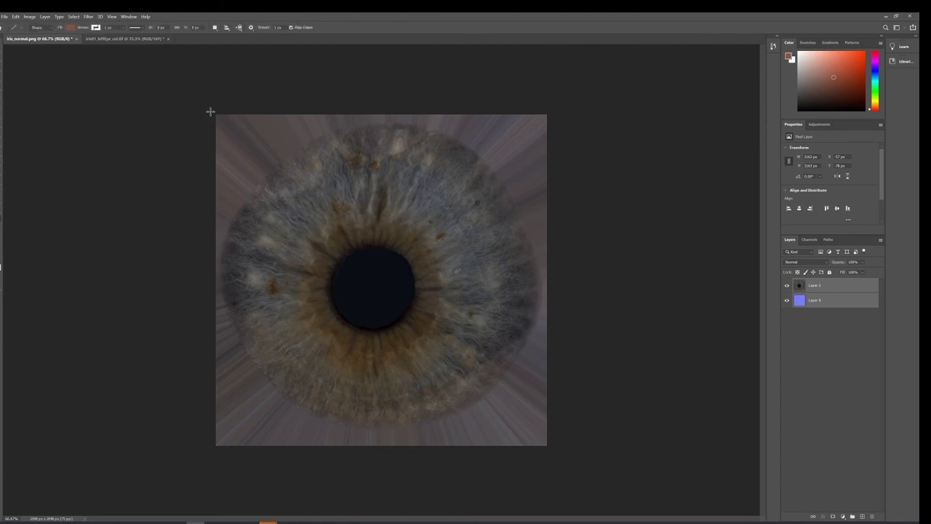
{"action": "mouse_move", "coordinate": [210, 111]}
{"action": "left_mouse_down"}
{"action": "mouse_move", "coordinate": [550, 447]}
{"action": "mouse_move", "coordinate": [202, 305]}
{"action": "left_mouse_up"}
{"action": "key", "text": "ctrl+z"}
{"action": "key", "text": "v"}
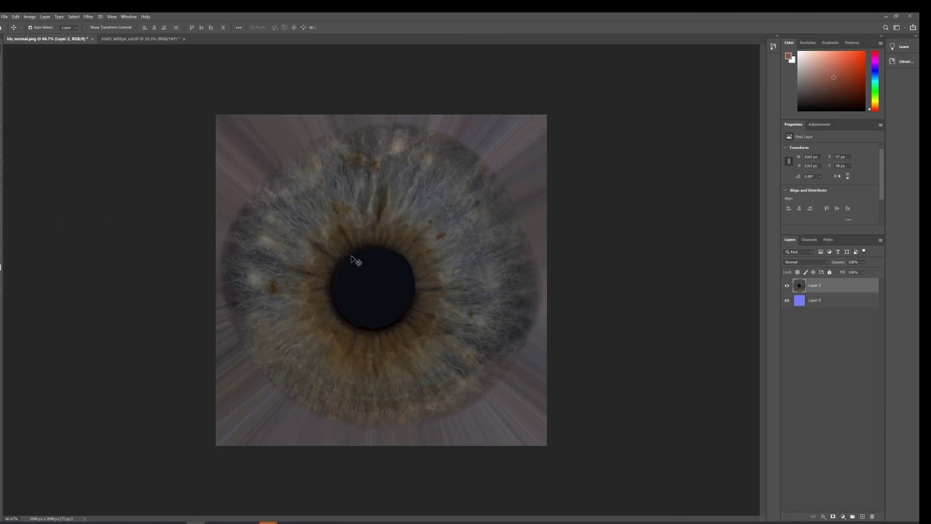
{"action": "left_click_drag", "start_coordinate": [354, 258], "coordinate": [354, 256]}
Draw an orange Ellipse 1 circle over the pupil and centre it exactly.
{"action": "key", "text": "u"}
{"action": "mouse_move", "coordinate": [334, 243]}
{"action": "left_mouse_down"}
{"action": "mouse_move", "coordinate": [430, 337]}
{"action": "mouse_move", "coordinate": [418, 333]}
{"action": "left_mouse_up"}
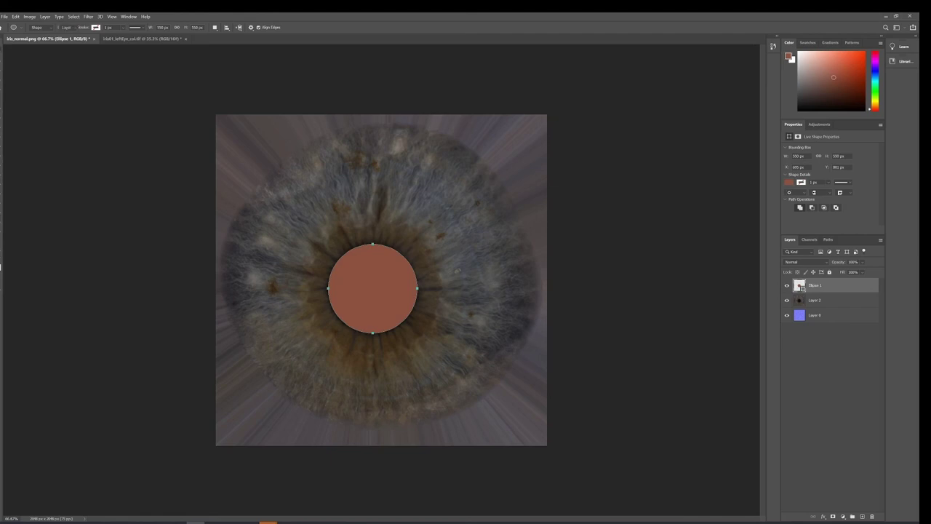
{"action": "key", "text": "v"}
{"action": "left_click_drag", "start_coordinate": [385, 283], "coordinate": [383, 267]}
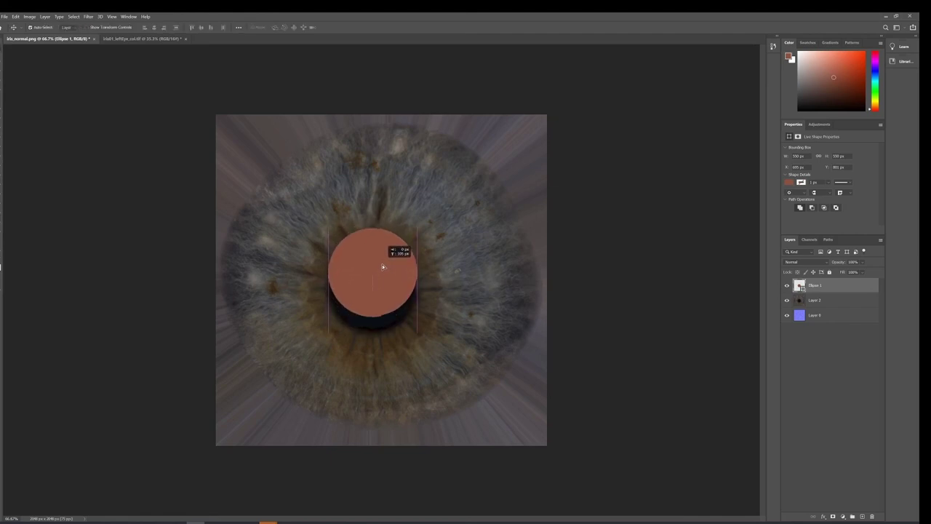
{"action": "mouse_move", "coordinate": [383, 267]}
{"action": "left_mouse_down"}
{"action": "mouse_move", "coordinate": [382, 281]}
{"action": "mouse_move", "coordinate": [489, 213]}
{"action": "mouse_move", "coordinate": [404, 230]}
{"action": "mouse_move", "coordinate": [402, 266]}
{"action": "left_mouse_up"}
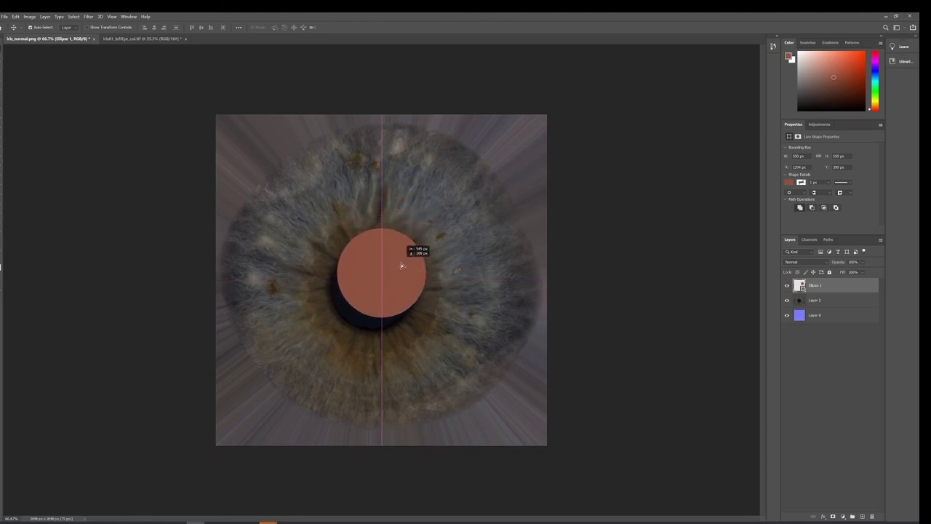
{"action": "left_click_drag", "start_coordinate": [401, 263], "coordinate": [401, 272]}
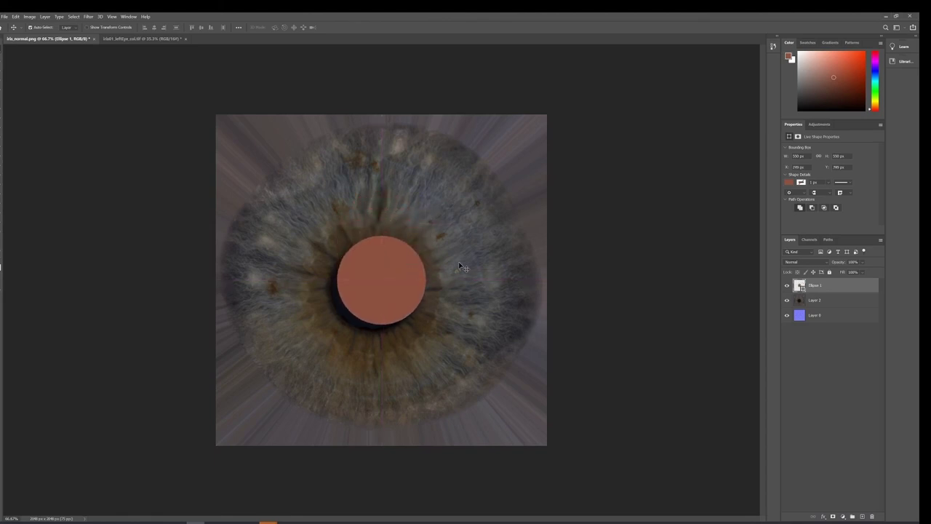
{"action": "left_click", "coordinate": [847, 302]}
Select Layer 2 and Layer 0 together, shift them, and scale them slightly from the top-right corner.
{"action": "left_click", "coordinate": [843, 316], "text": "shift"}
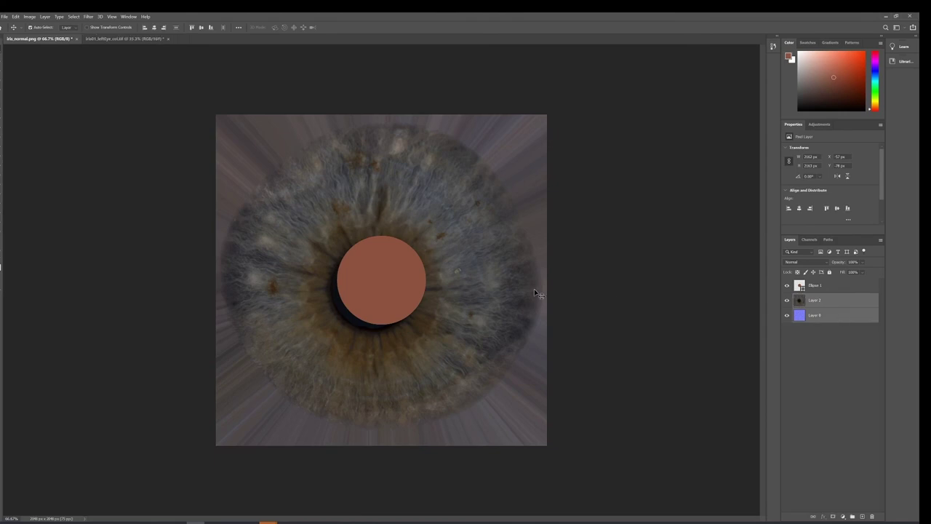
{"action": "left_click_drag", "start_coordinate": [491, 291], "coordinate": [494, 277]}
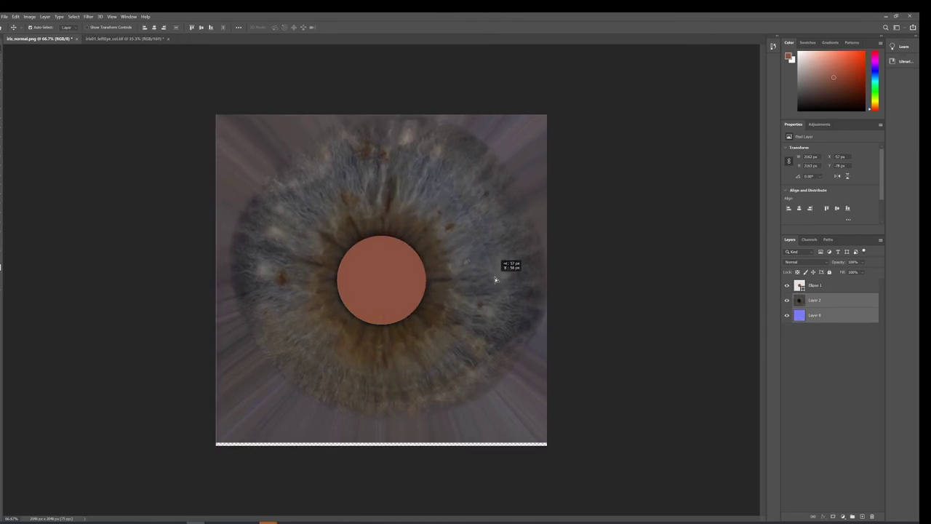
{"action": "left_click_drag", "start_coordinate": [494, 277], "coordinate": [484, 271]}
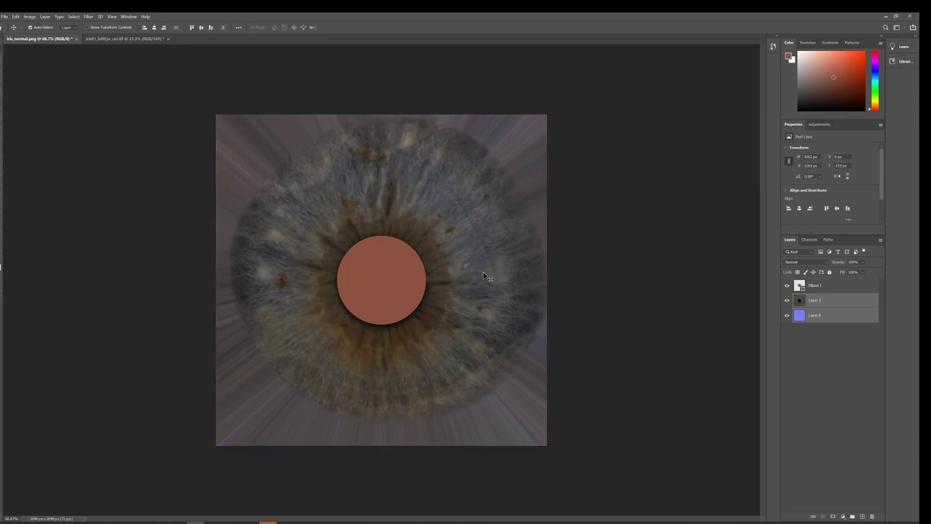
{"action": "key", "text": "ctrl+t"}
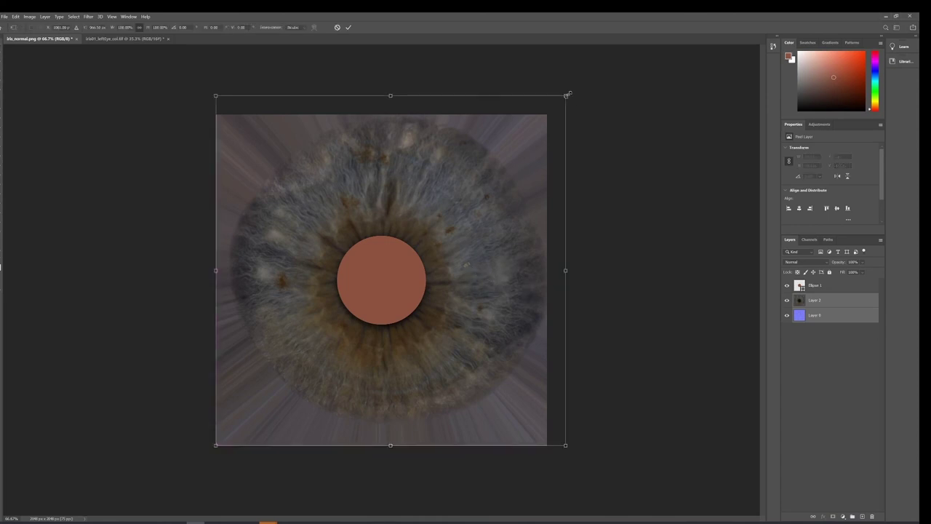
{"action": "left_click_drag", "start_coordinate": [567, 96], "coordinate": [563, 96]}
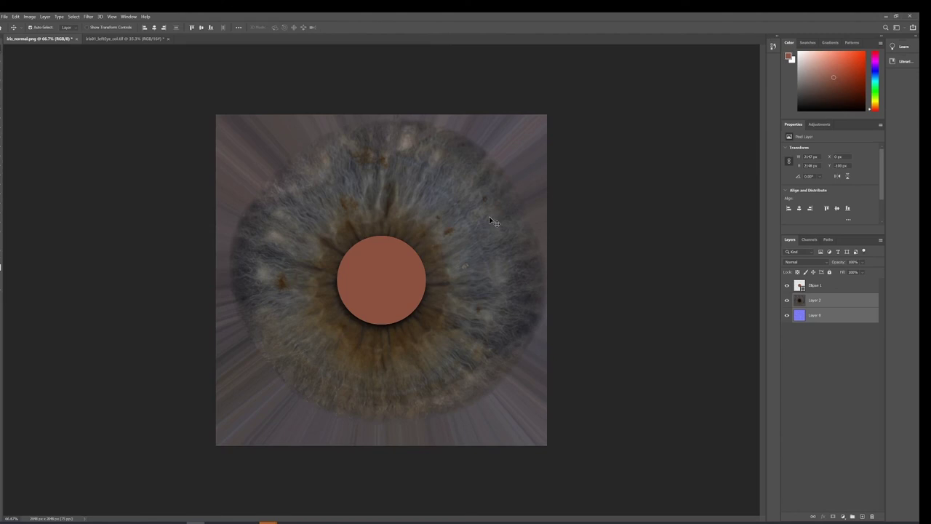
{"action": "key", "text": "Up"}
{"action": "key", "text": "Up"}
{"action": "key", "text": "Up"}
{"action": "key", "text": "Up"}
{"action": "key", "text": "Up"}
{"action": "key", "text": "Up"}
{"action": "key", "text": "Up"}
{"action": "key", "text": "Up"}
{"action": "key", "text": "Up"}
{"action": "key", "text": "Up"}
{"action": "key", "text": "Up"}
{"action": "key", "text": "Up"}
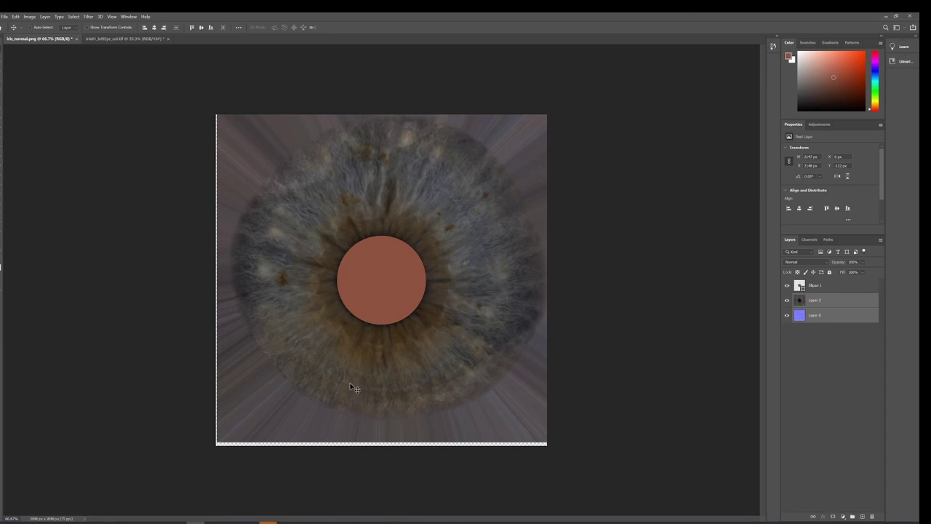
Rescale and nudge the iris layers until the pupil is centred under Ellipse 1, then commit the transform.
{"action": "key", "text": "ctrl+t"}
{"action": "mouse_move", "coordinate": [217, 442]}
{"action": "left_mouse_down"}
{"action": "mouse_move", "coordinate": [195, 466]}
{"action": "mouse_move", "coordinate": [218, 470]}
{"action": "left_mouse_up"}
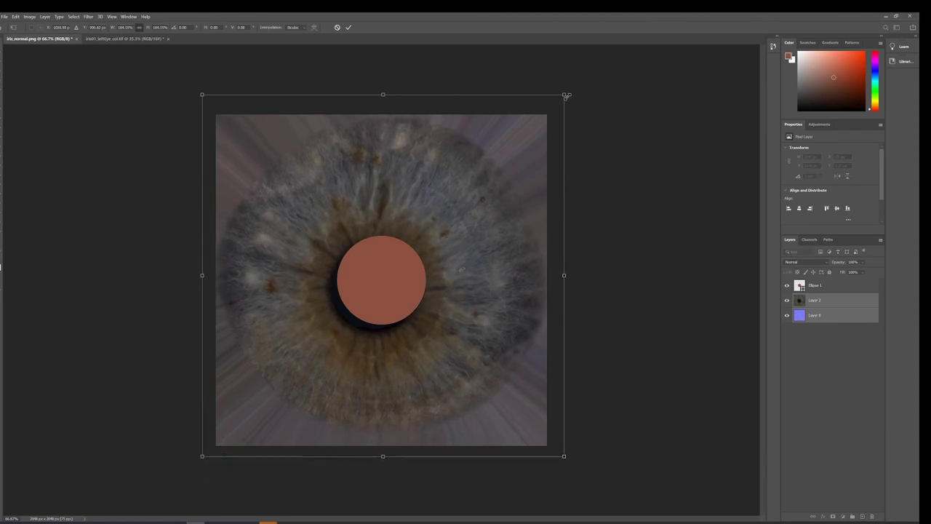
{"action": "left_click_drag", "start_coordinate": [565, 94], "coordinate": [572, 96]}
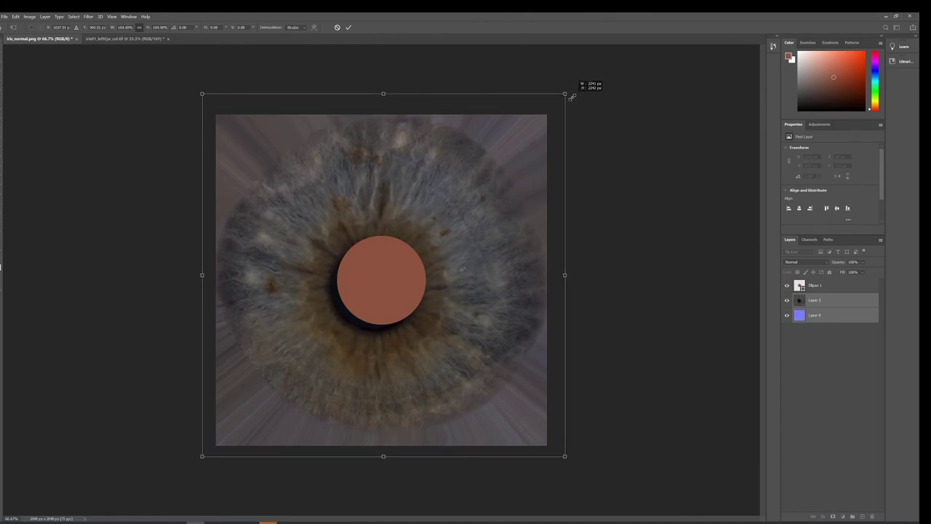
{"action": "left_click_drag", "start_coordinate": [203, 458], "coordinate": [192, 469]}
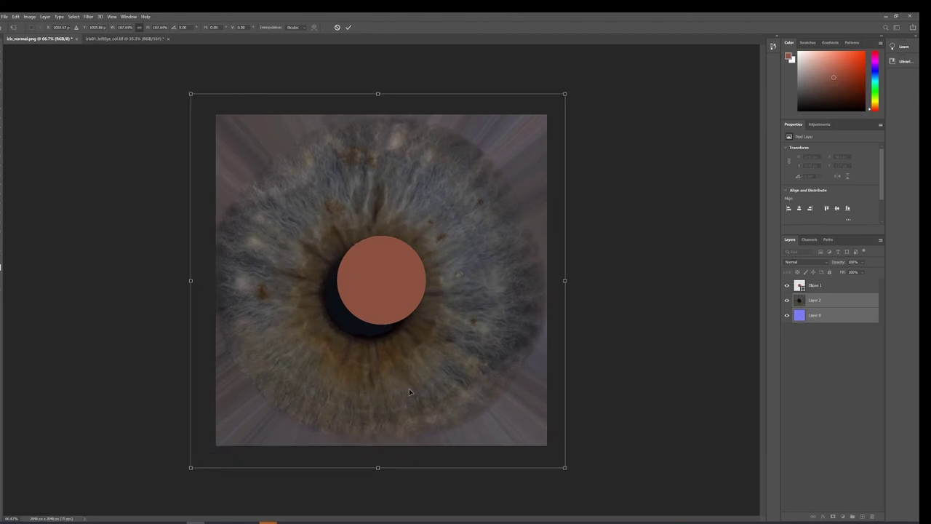
{"action": "left_click_drag", "start_coordinate": [410, 391], "coordinate": [419, 382]}
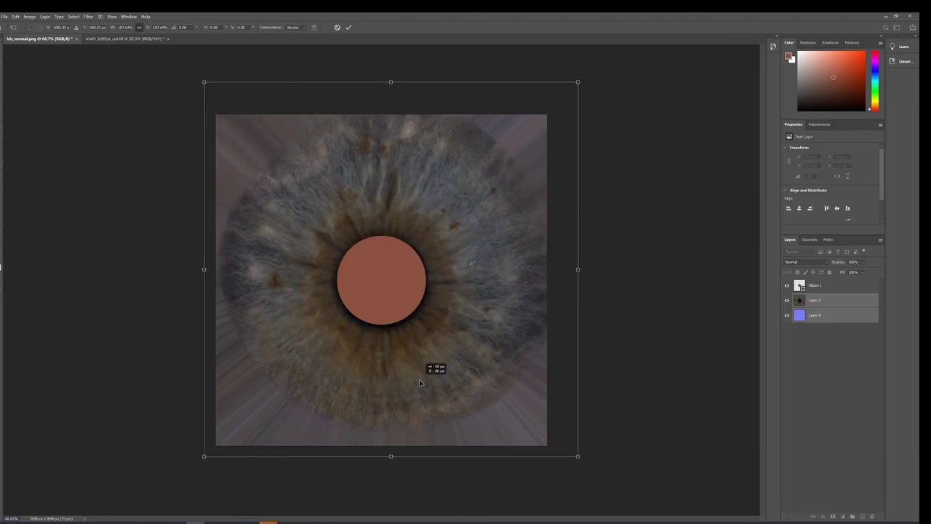
{"action": "left_click_drag", "start_coordinate": [419, 383], "coordinate": [419, 382]}
{"action": "left_click_drag", "start_coordinate": [579, 82], "coordinate": [570, 92]}
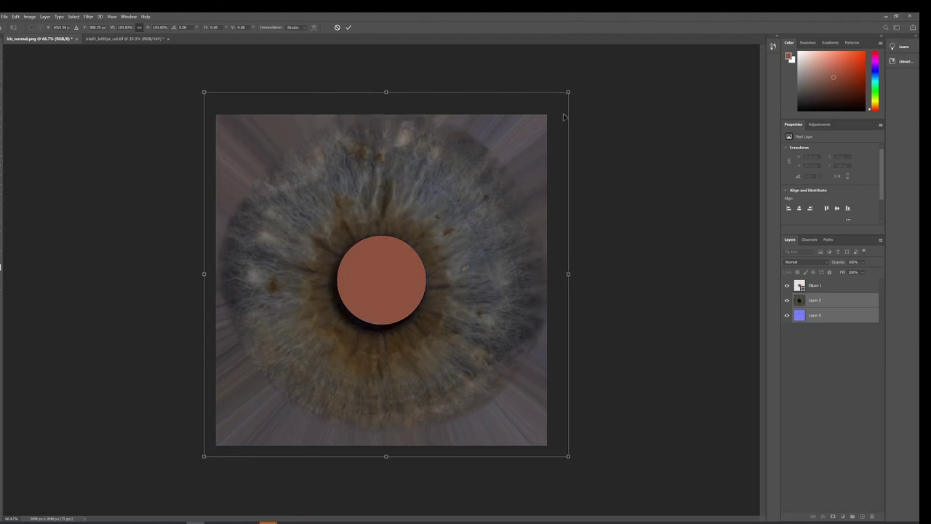
{"action": "left_click_drag", "start_coordinate": [525, 143], "coordinate": [526, 140]}
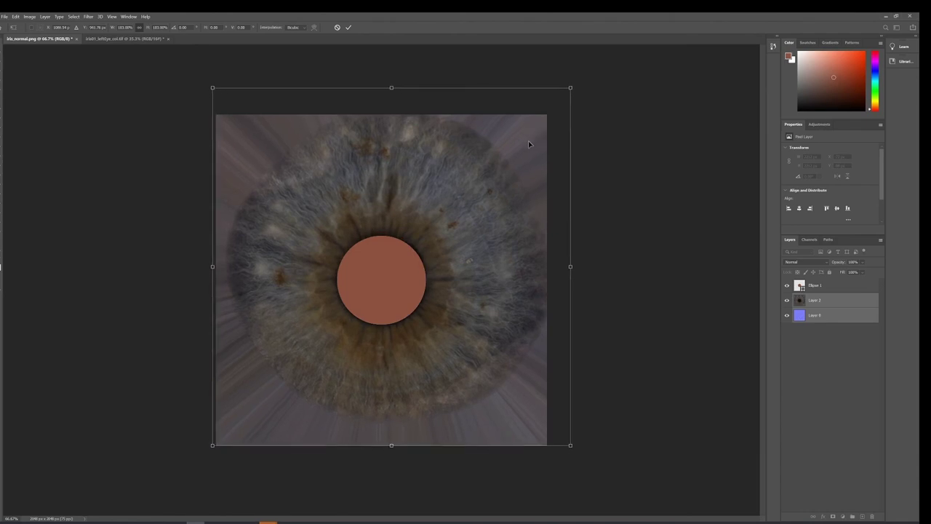
{"action": "left_click_drag", "start_coordinate": [571, 86], "coordinate": [562, 95]}
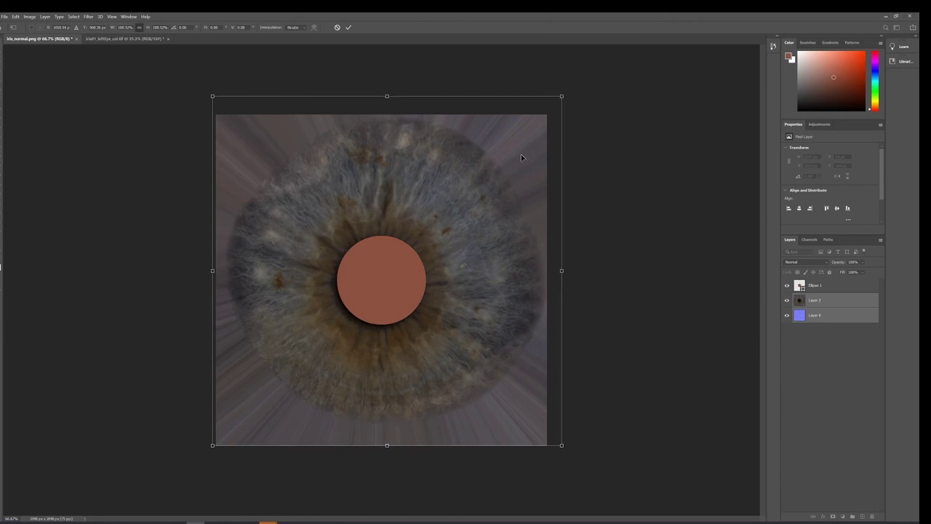
{"action": "left_click_drag", "start_coordinate": [519, 160], "coordinate": [510, 163]}
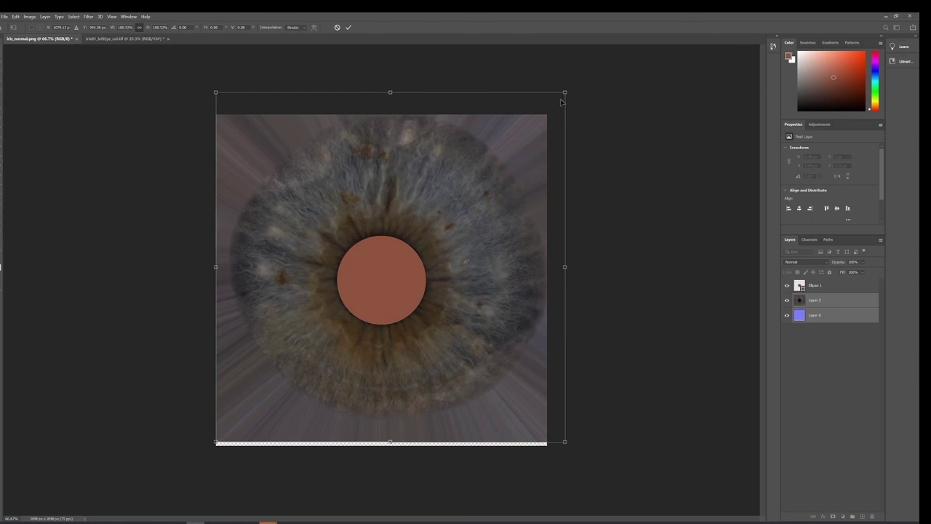
{"action": "left_click_drag", "start_coordinate": [566, 90], "coordinate": [566, 94]}
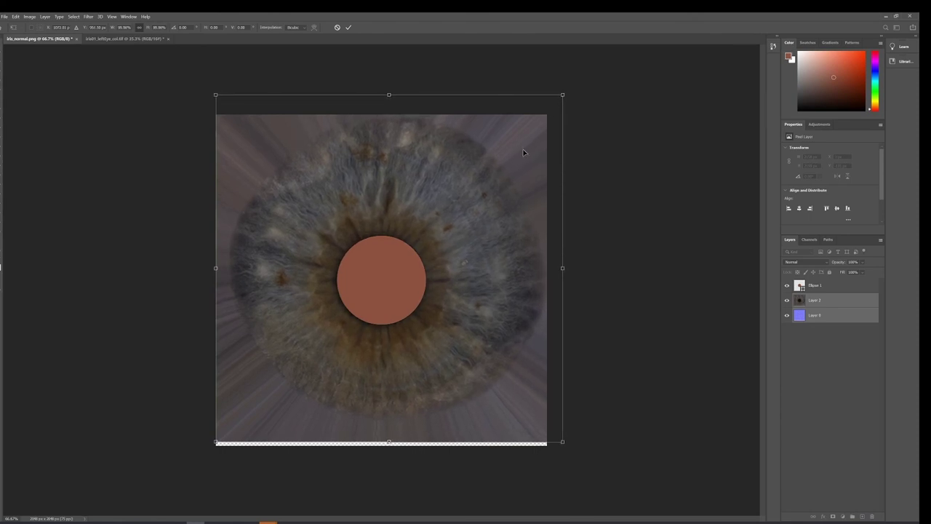
{"action": "left_click_drag", "start_coordinate": [523, 152], "coordinate": [523, 151]}
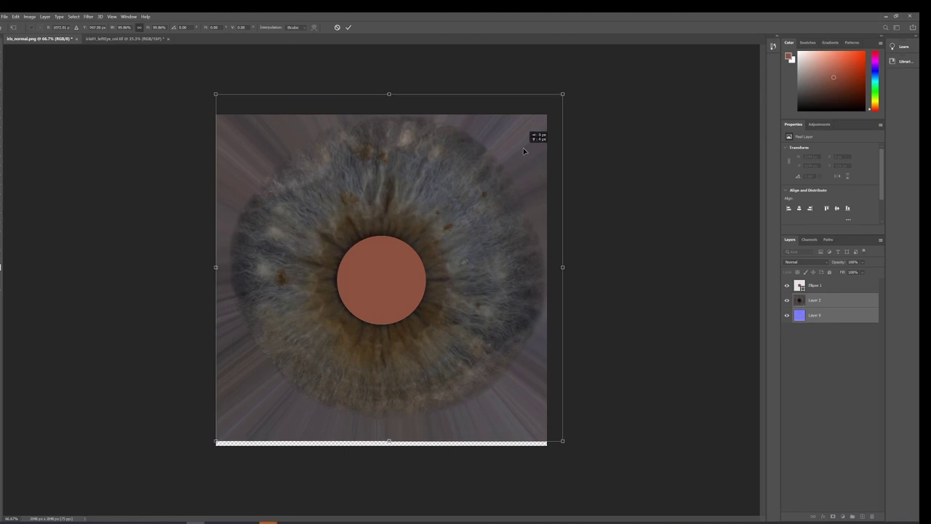
{"action": "key", "text": "Return"}
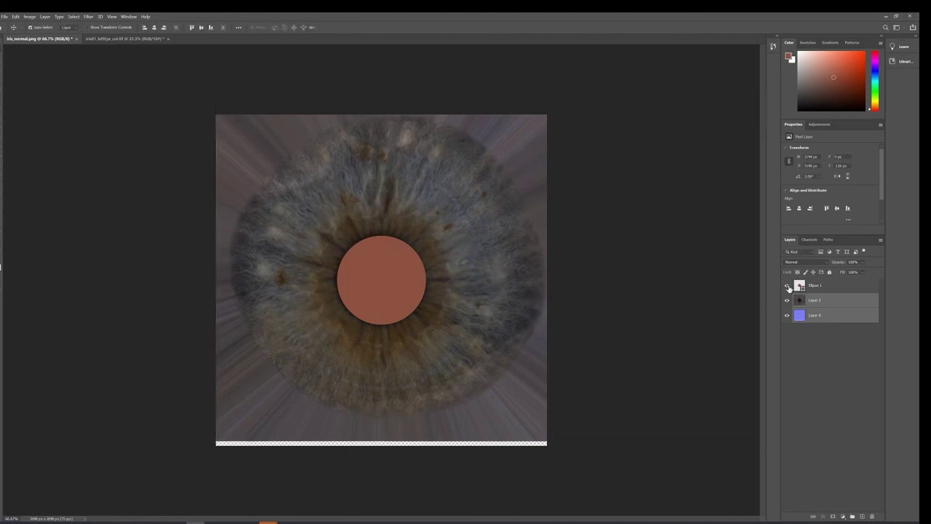
Hide the orange circle and save the colour iris as iris_demo_color.png in New folder.
{"action": "left_click", "coordinate": [787, 286]}
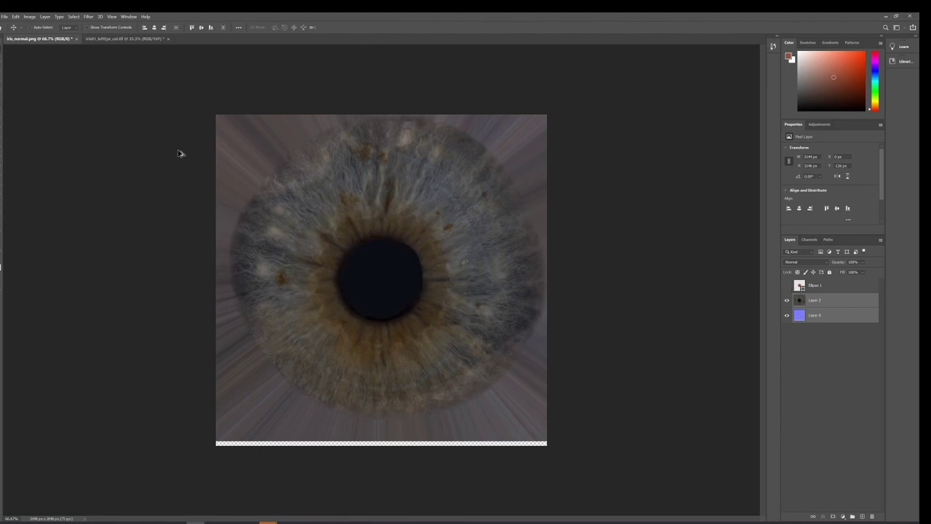
{"action": "left_click", "coordinate": [823, 304]}
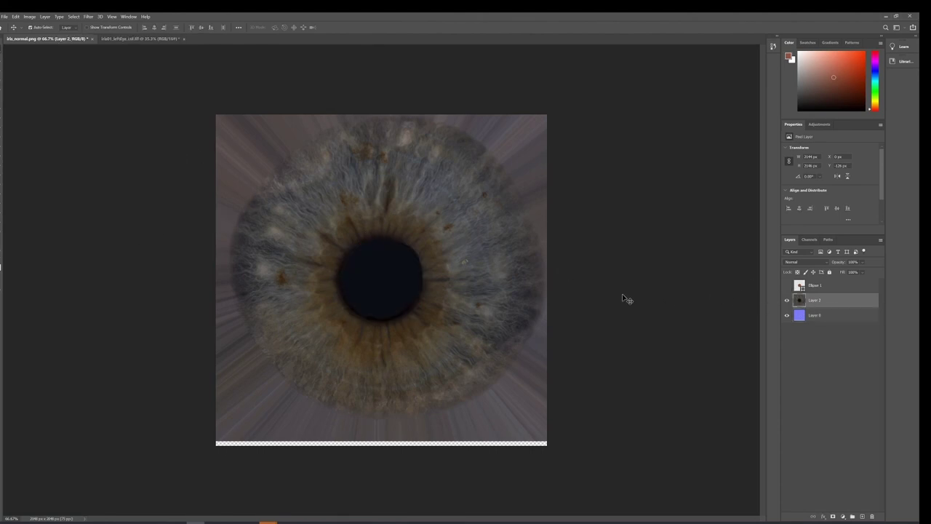
{"action": "key", "text": "ctrl+shift+s"}
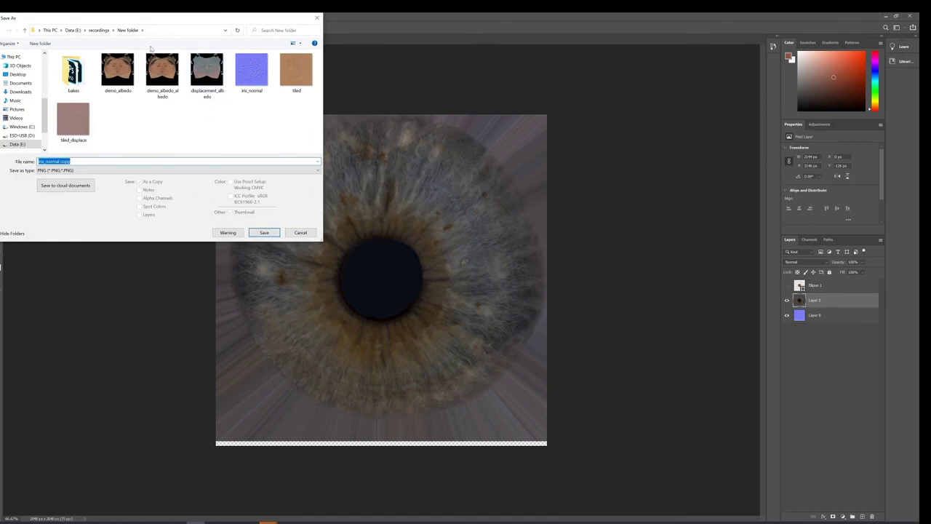
{"action": "left_click", "coordinate": [99, 30]}
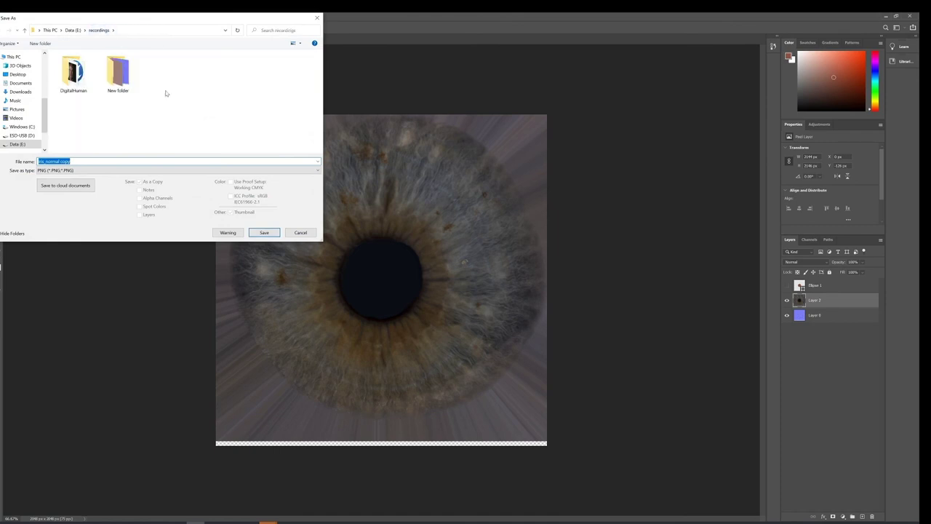
{"action": "double_click", "coordinate": [119, 78]}
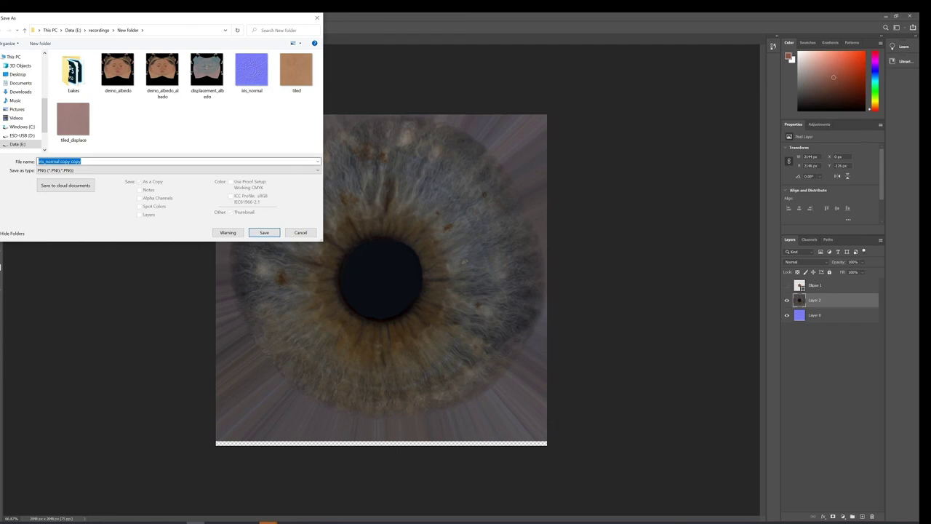
{"action": "left_click", "coordinate": [251, 70]}
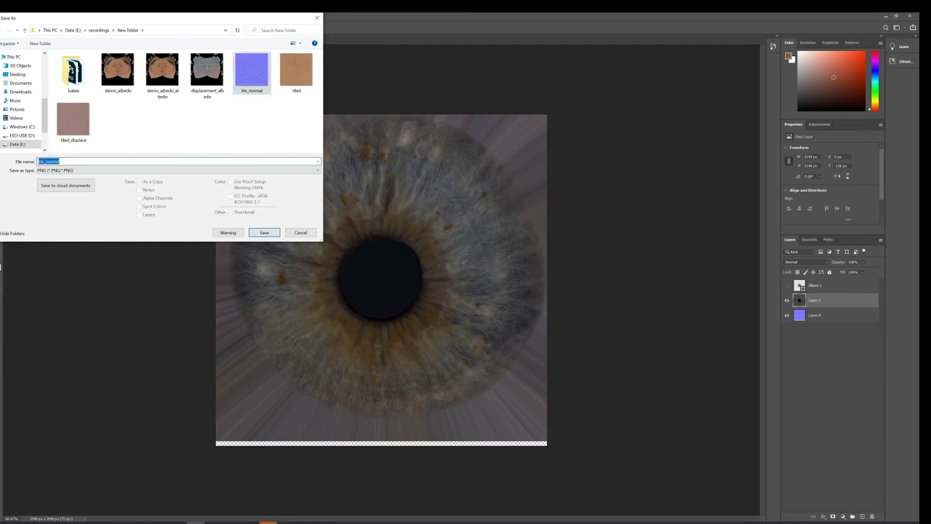
{"action": "type", "text": "iris_demo_co"}
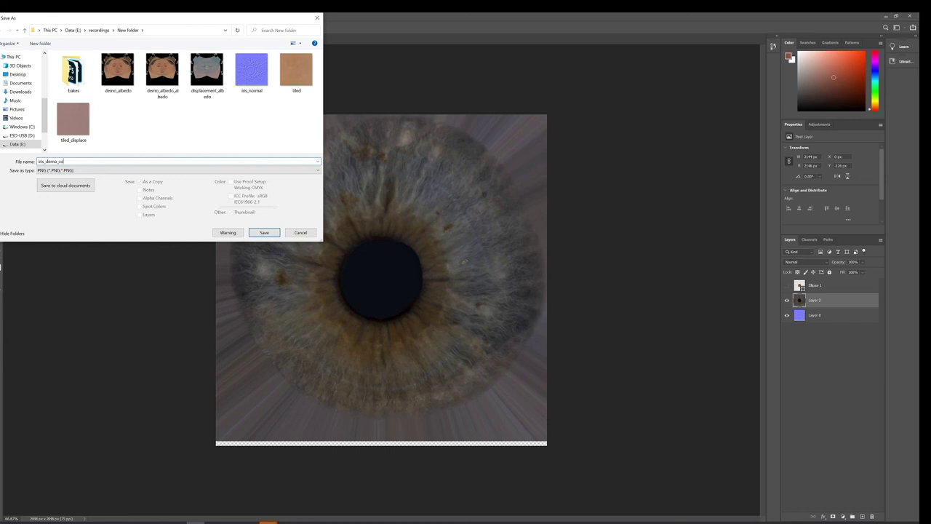
{"action": "key", "text": "Return"}
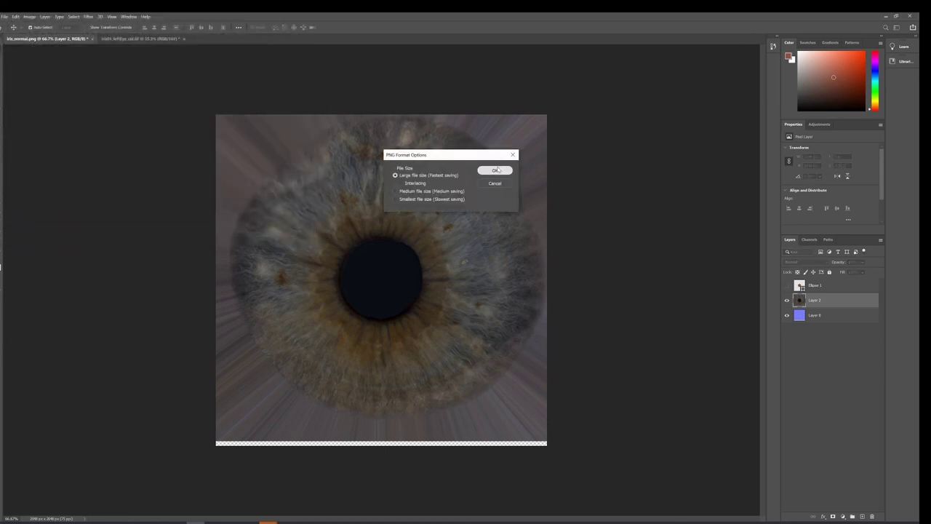
{"action": "left_click", "coordinate": [498, 170]}
Hide Layer 2 and save the normal map over iris_normal.png, confirming the overwrite.
{"action": "left_click", "coordinate": [786, 300]}
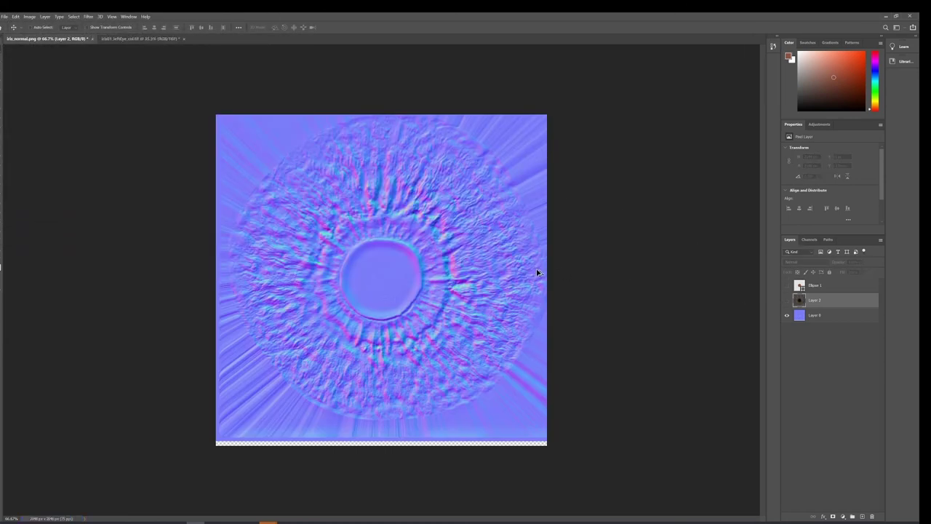
{"action": "key", "text": "ctrl+shift+s"}
{"action": "left_click", "coordinate": [293, 93]}
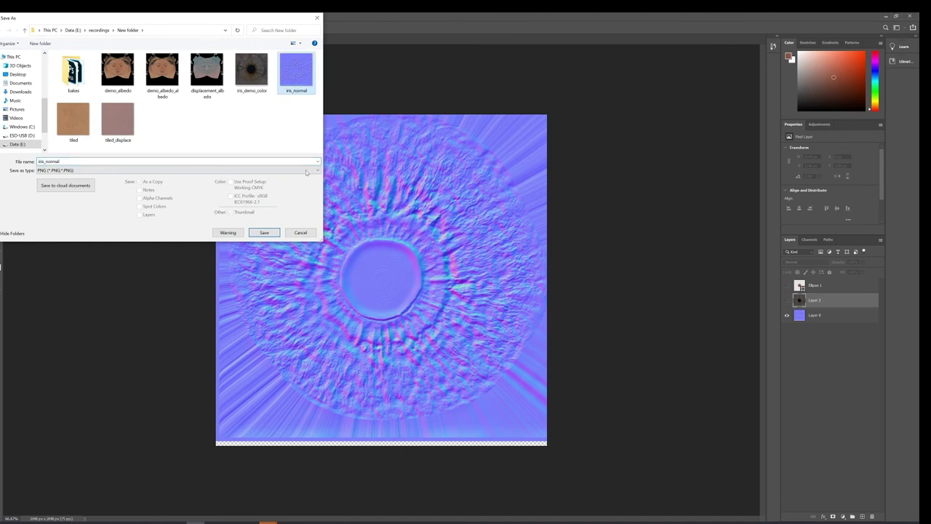
{"action": "left_click", "coordinate": [266, 233]}
{"action": "left_click", "coordinate": [473, 271]}
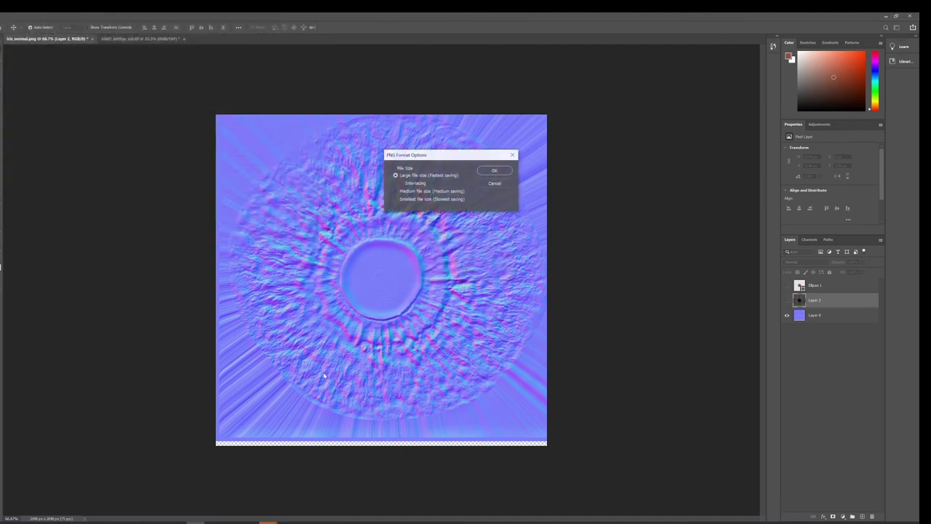
{"action": "left_click", "coordinate": [493, 170]}
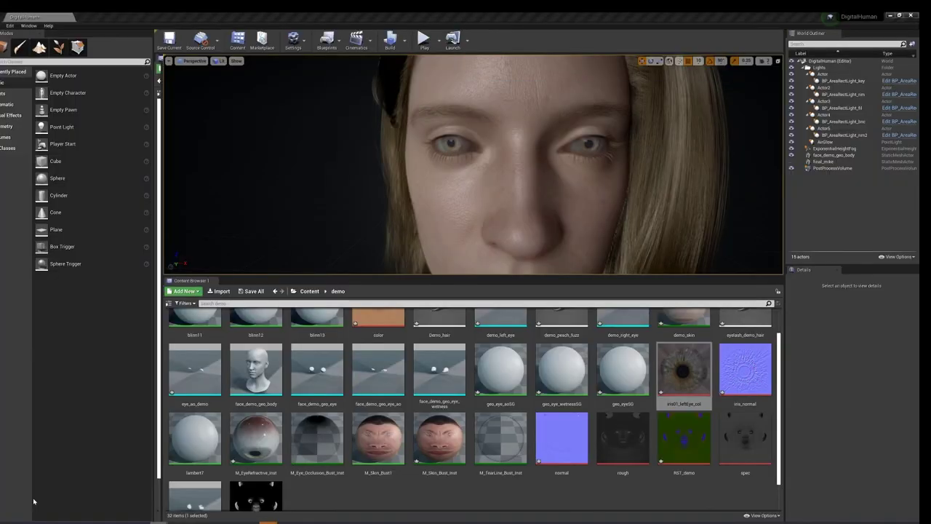
Back in Unreal, reimport the iris_normal texture from its updated source file.
{"action": "left_click", "coordinate": [37, 495]}
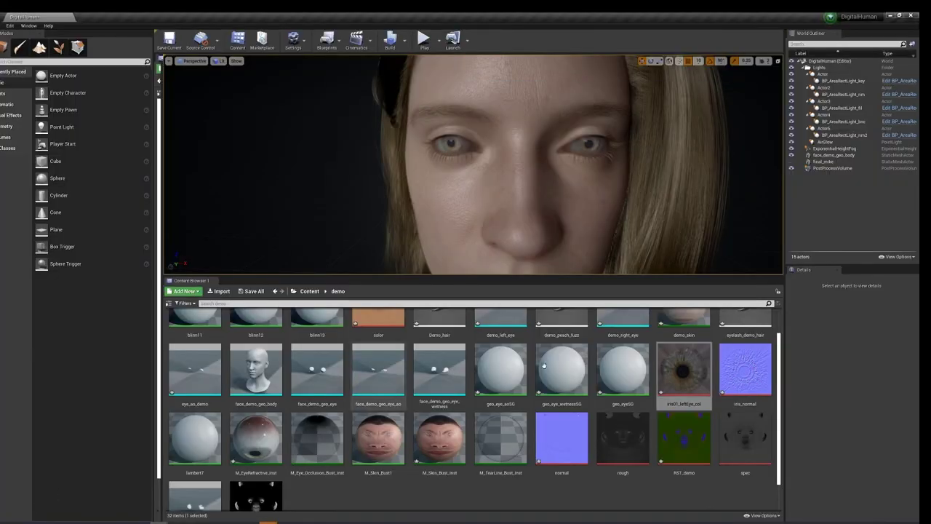
{"action": "right_click", "coordinate": [687, 373]}
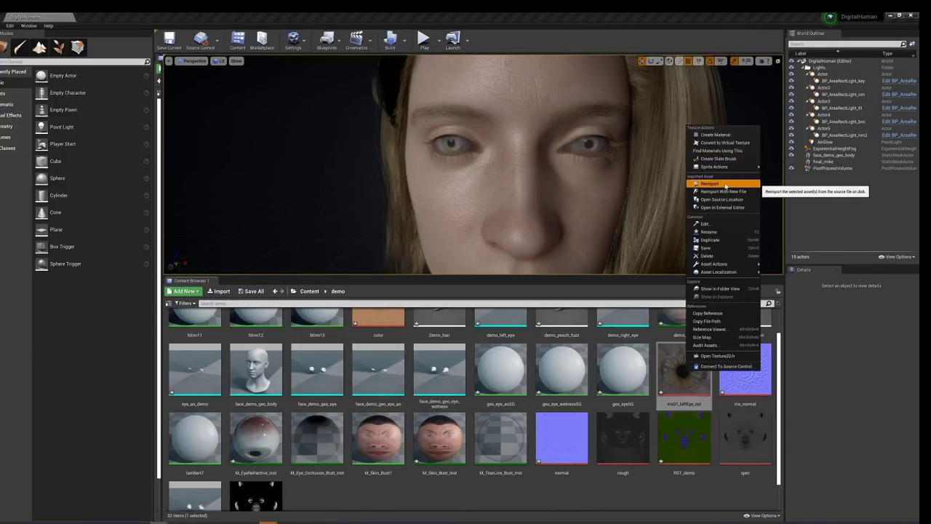
{"action": "left_click", "coordinate": [749, 371]}
{"action": "right_click", "coordinate": [756, 372]}
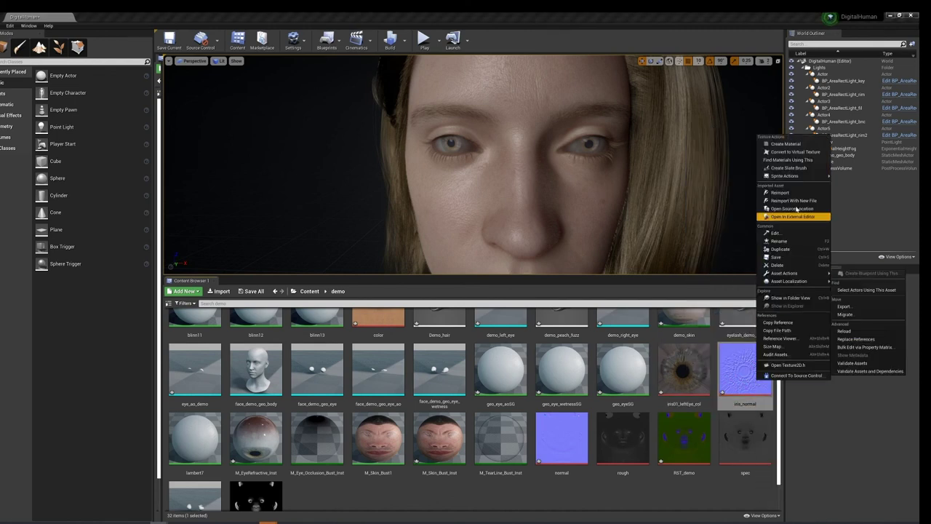
{"action": "left_click", "coordinate": [792, 195]}
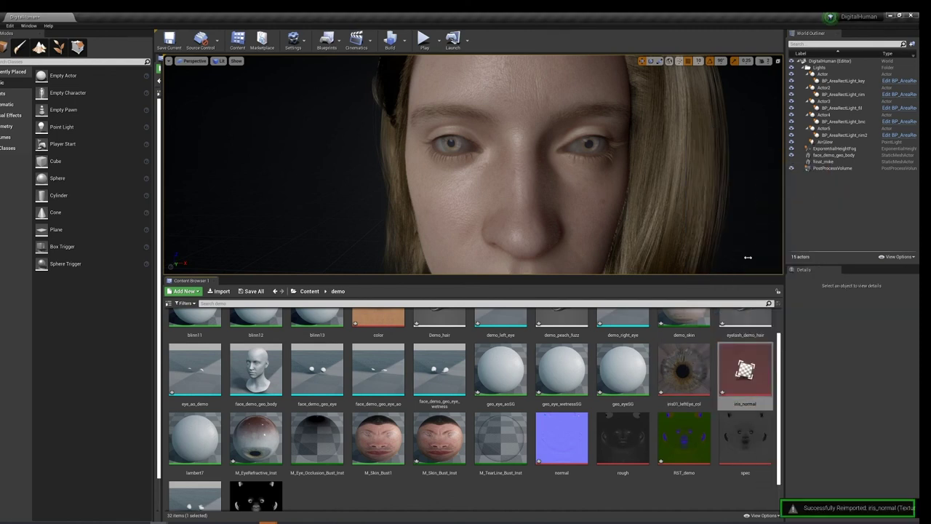
Reimport iris01_leftEye_col using iris_demo_color from New folder as its new source file.
{"action": "right_click", "coordinate": [697, 366]}
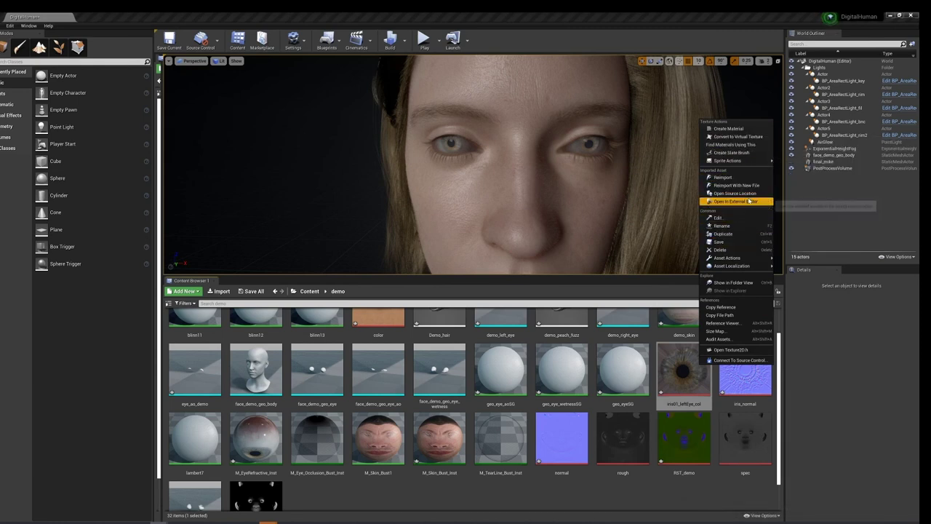
{"action": "left_click", "coordinate": [752, 187]}
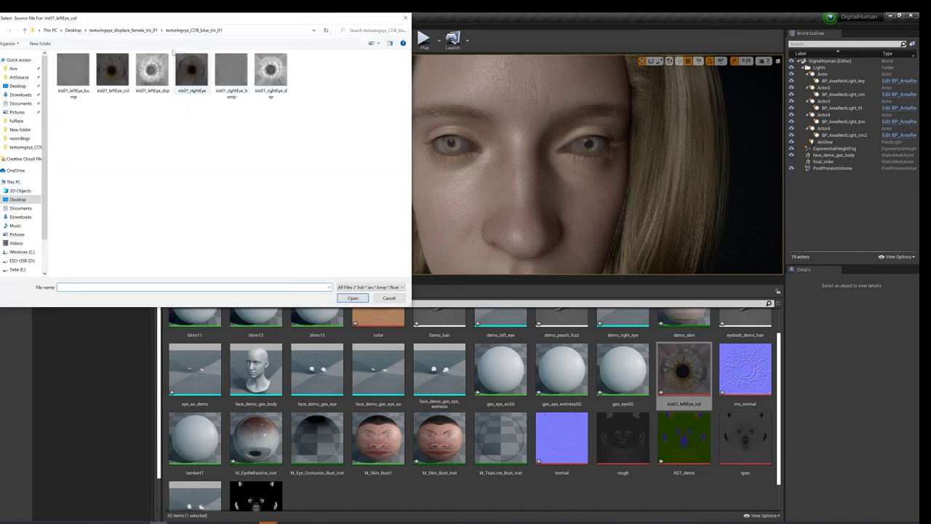
{"action": "left_click", "coordinate": [20, 139]}
{"action": "double_click", "coordinate": [110, 73]}
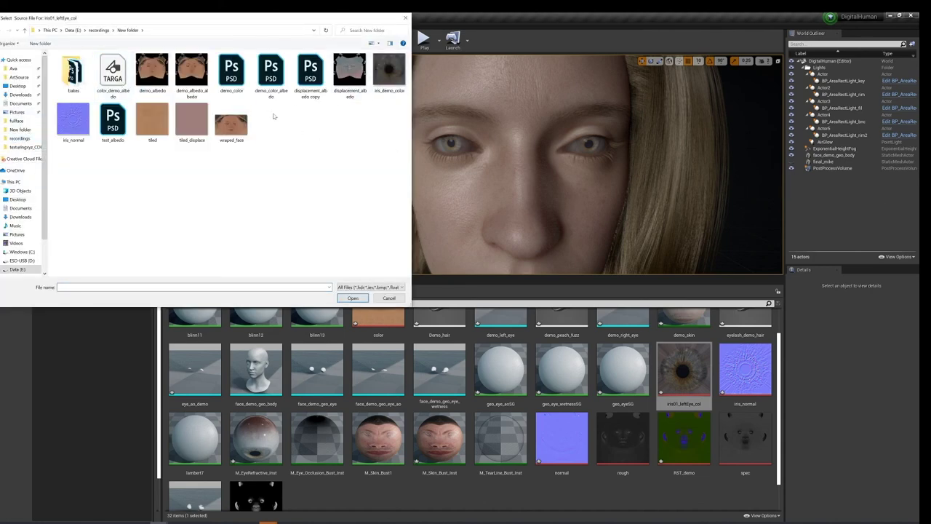
{"action": "double_click", "coordinate": [390, 76]}
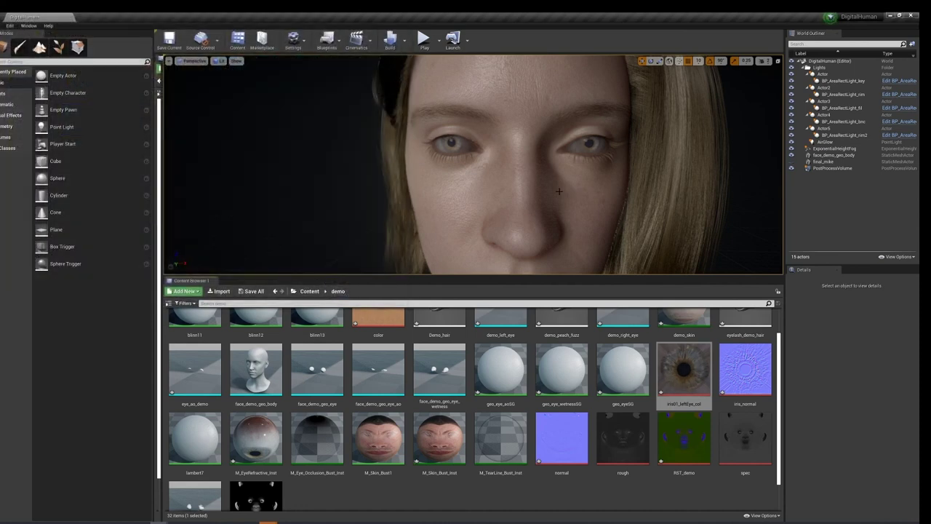
Move the camera to a side view of the face and select the face_demo_geo_body mesh.
{"action": "mouse_move", "coordinate": [559, 191]}
{"action": "left_mouse_down"}
{"action": "mouse_move", "coordinate": [575, 146]}
{"action": "mouse_move", "coordinate": [574, 189]}
{"action": "mouse_move", "coordinate": [553, 167]}
{"action": "mouse_move", "coordinate": [582, 189]}
{"action": "mouse_move", "coordinate": [560, 164]}
{"action": "mouse_move", "coordinate": [538, 167]}
{"action": "mouse_move", "coordinate": [444, 219]}
{"action": "left_mouse_up"}
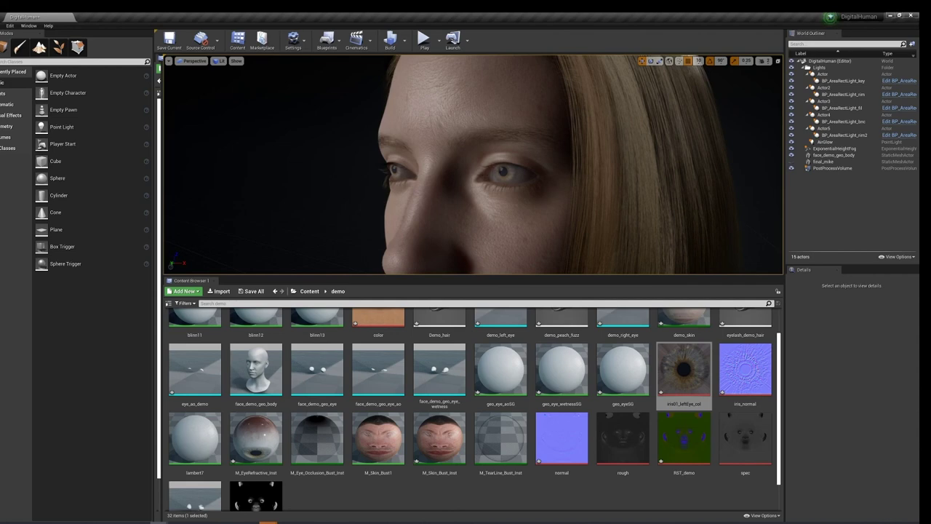
{"action": "left_click", "coordinate": [510, 167]}
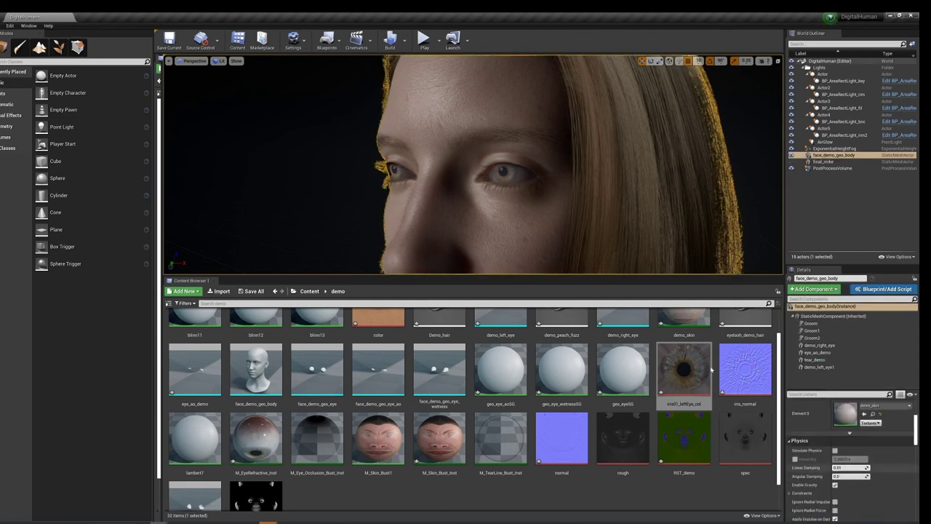
{"action": "scroll", "coordinate": [684, 385], "scroll_direction": "up", "scroll_amount": 1}
In M_EyeRefractive_Inst, enlarge Iris UV Radius slightly and set IrisBrightness to about 0.93.
{"action": "left_click", "coordinate": [250, 466]}
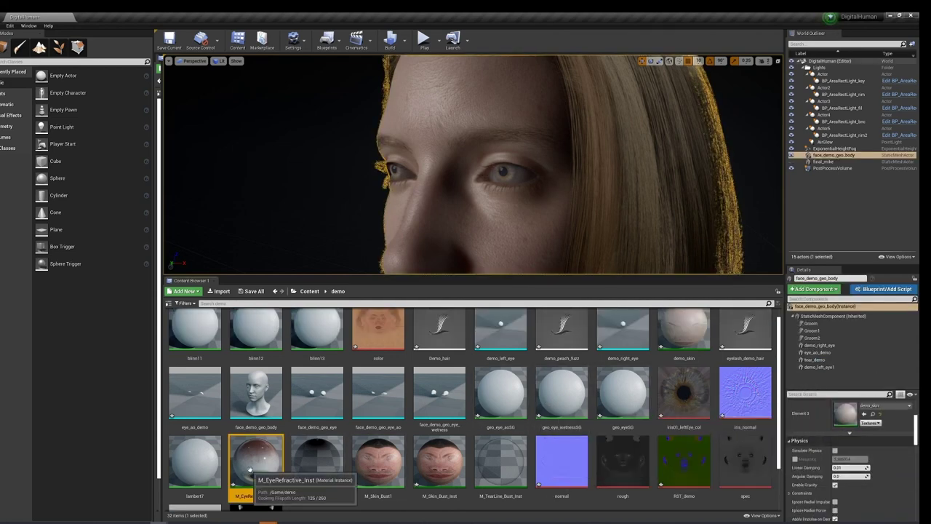
{"action": "double_click", "coordinate": [250, 469]}
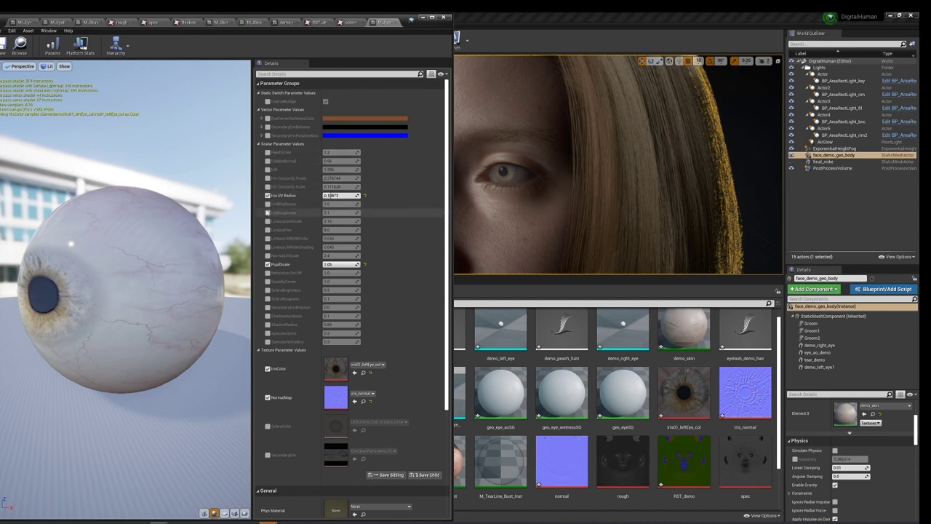
{"action": "mouse_move", "coordinate": [329, 204]}
{"action": "left_mouse_down"}
{"action": "mouse_move", "coordinate": [313, 204]}
{"action": "mouse_move", "coordinate": [345, 205]}
{"action": "left_mouse_up"}
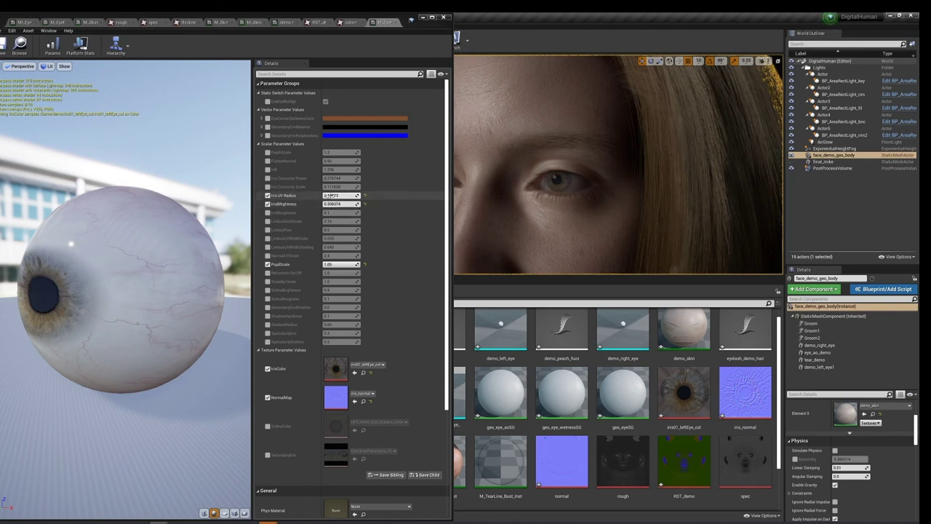
{"action": "mouse_move", "coordinate": [341, 195]}
{"action": "left_mouse_down"}
{"action": "mouse_move", "coordinate": [357, 195]}
{"action": "mouse_move", "coordinate": [329, 195]}
{"action": "left_mouse_up"}
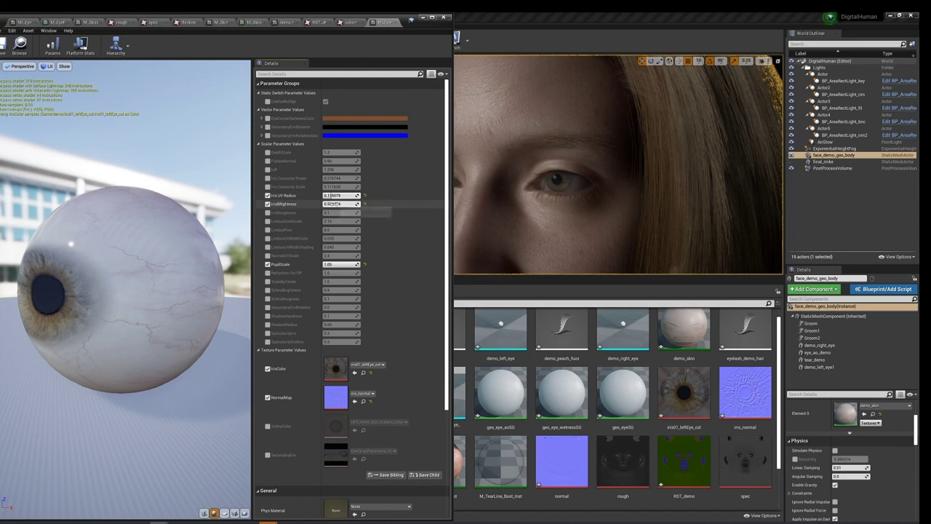
{"action": "mouse_move", "coordinate": [342, 205]}
{"action": "left_mouse_down"}
{"action": "mouse_move", "coordinate": [386, 205]}
{"action": "mouse_move", "coordinate": [349, 205]}
{"action": "left_mouse_up"}
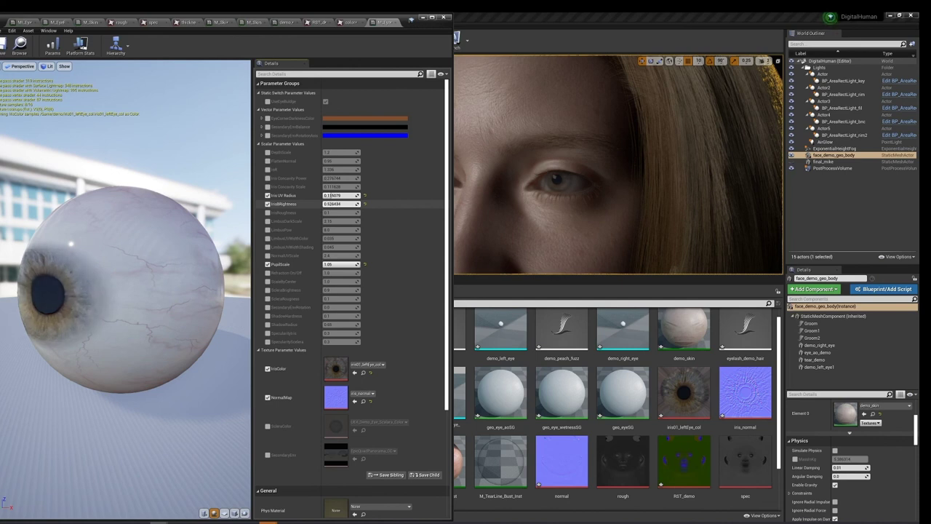
{"action": "left_click_drag", "start_coordinate": [349, 205], "coordinate": [351, 204]}
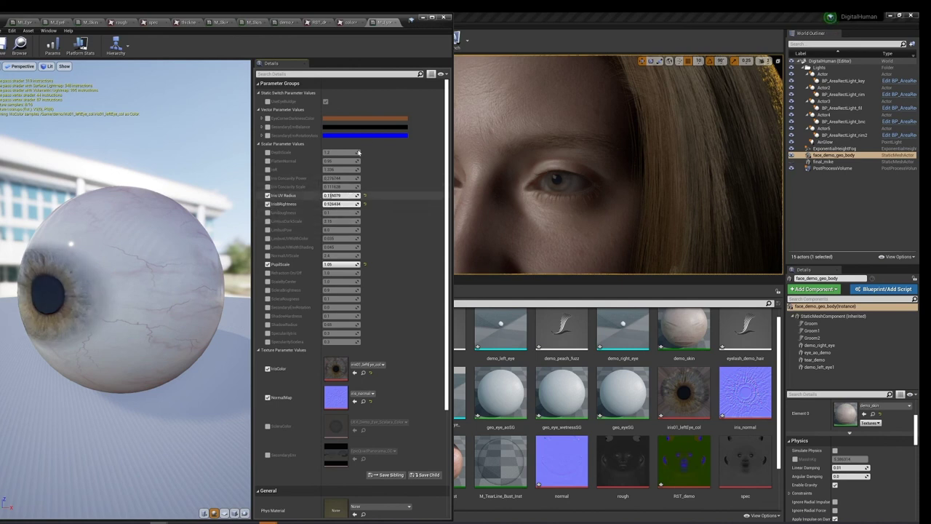
Minimize the material editor and clear the face mesh selection.
{"action": "left_click", "coordinate": [422, 17]}
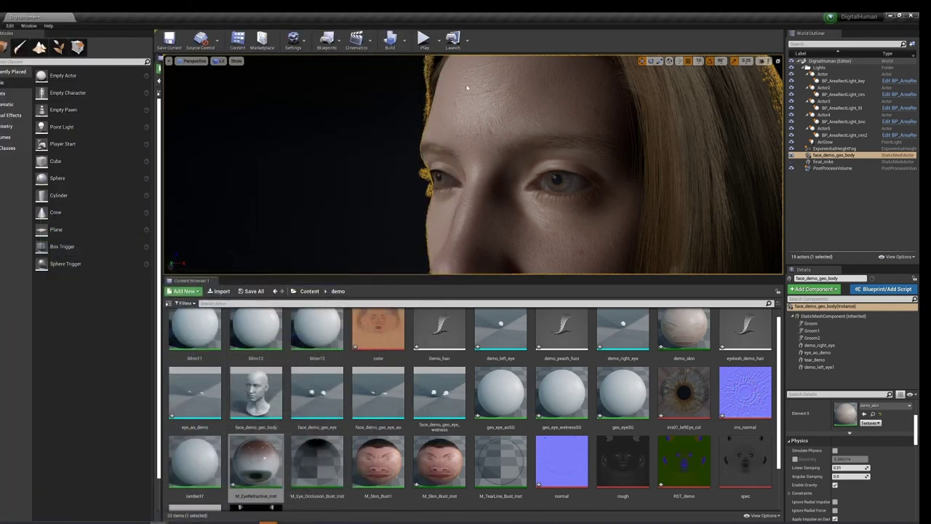
{"action": "left_click", "coordinate": [405, 157]}
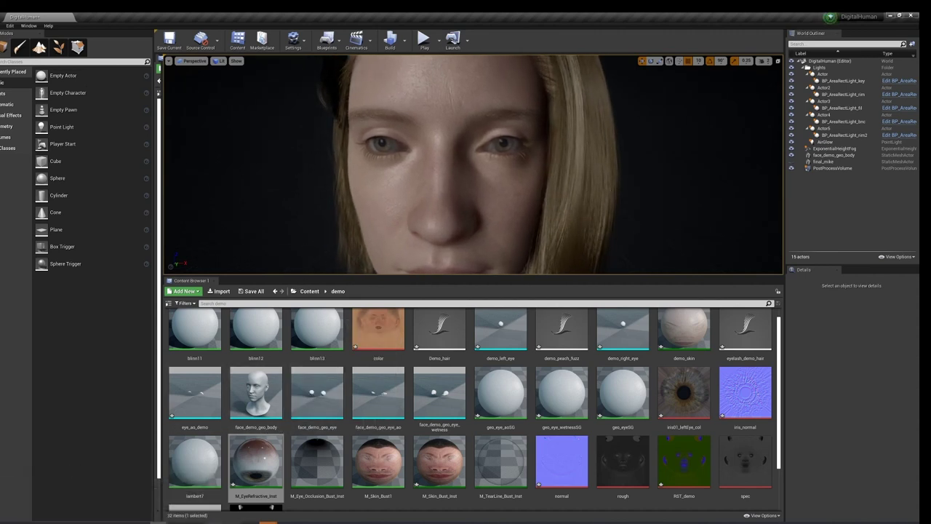
Switch to Photoshop and view the iris01_leftEye_col.tif document.
{"action": "left_click", "coordinate": [202, 500]}
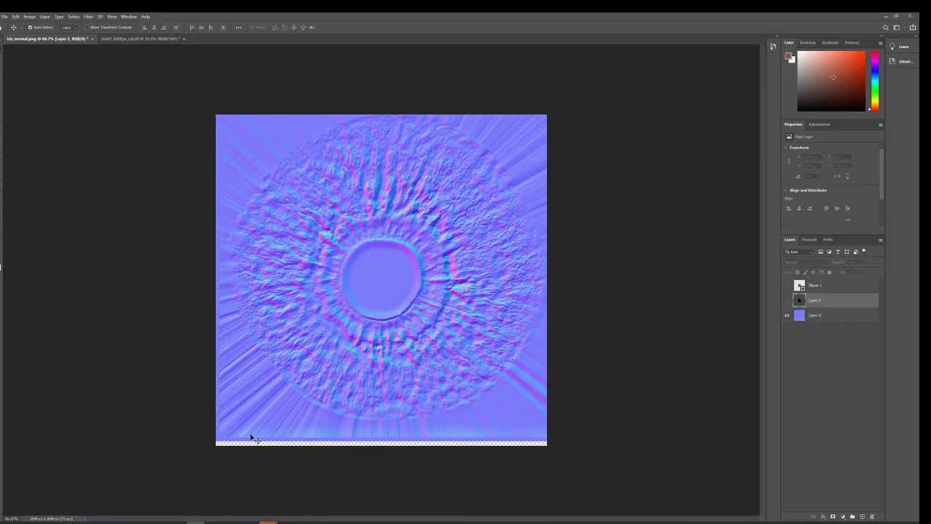
{"action": "left_click", "coordinate": [147, 38]}
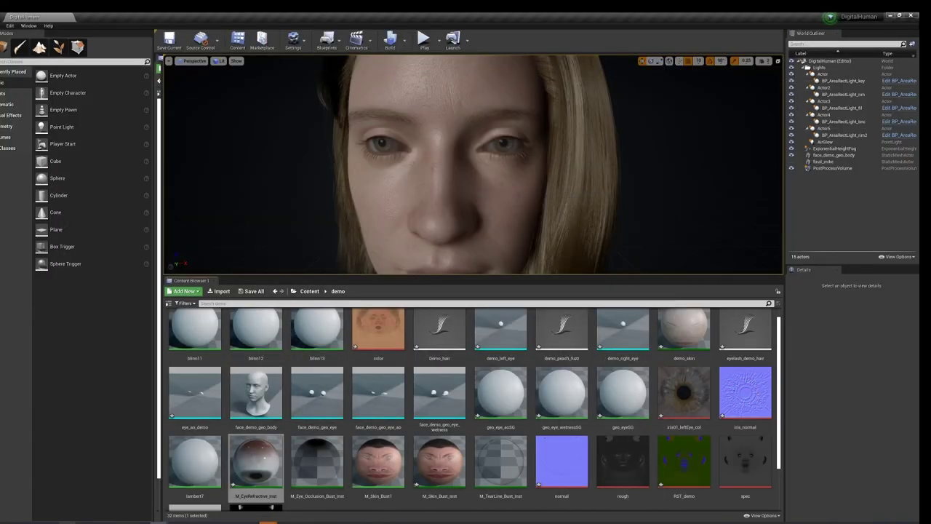
Return to the Unreal editor with the digital human's face scene.
{"action": "mouse_move", "coordinate": [109, 522]}
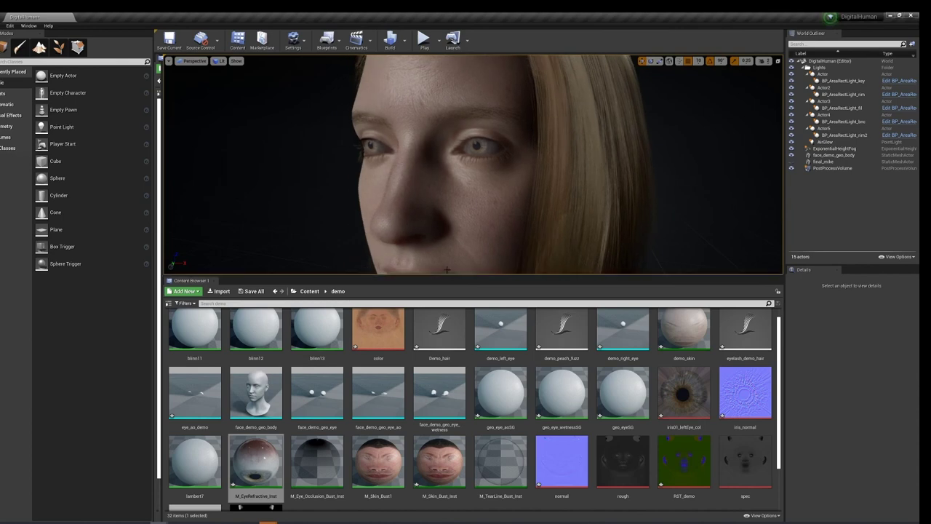
Enable the IrisBrightness override, lower it to about 0.88, and view the face front-on.
{"action": "double_click", "coordinate": [257, 462]}
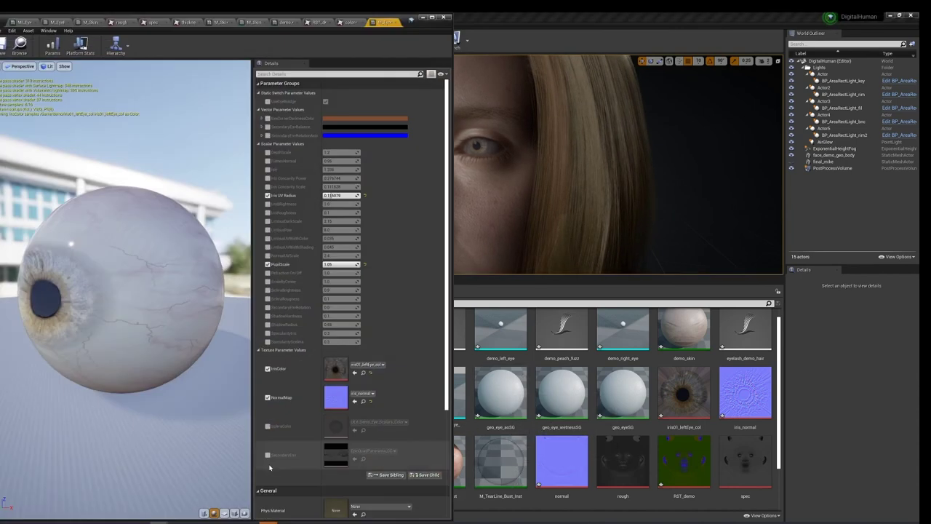
{"action": "left_click", "coordinate": [268, 204]}
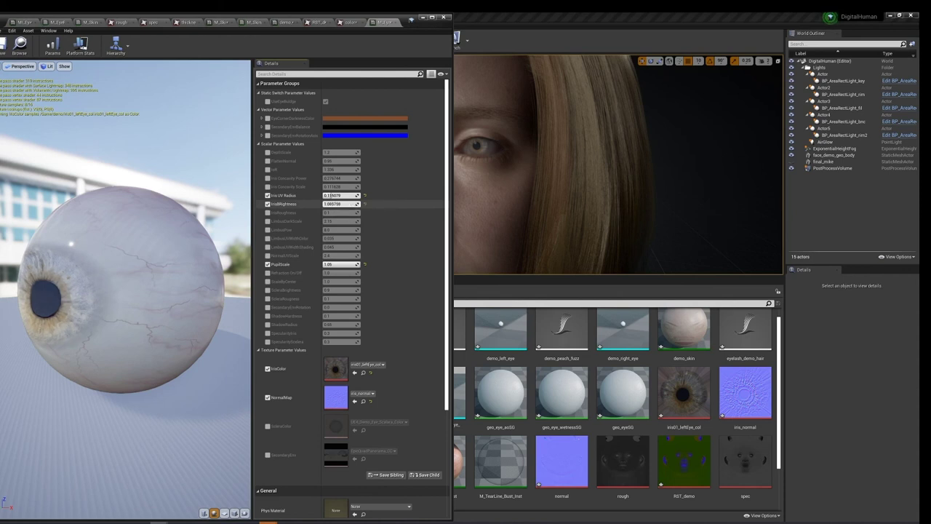
{"action": "left_click_drag", "start_coordinate": [340, 204], "coordinate": [329, 204]}
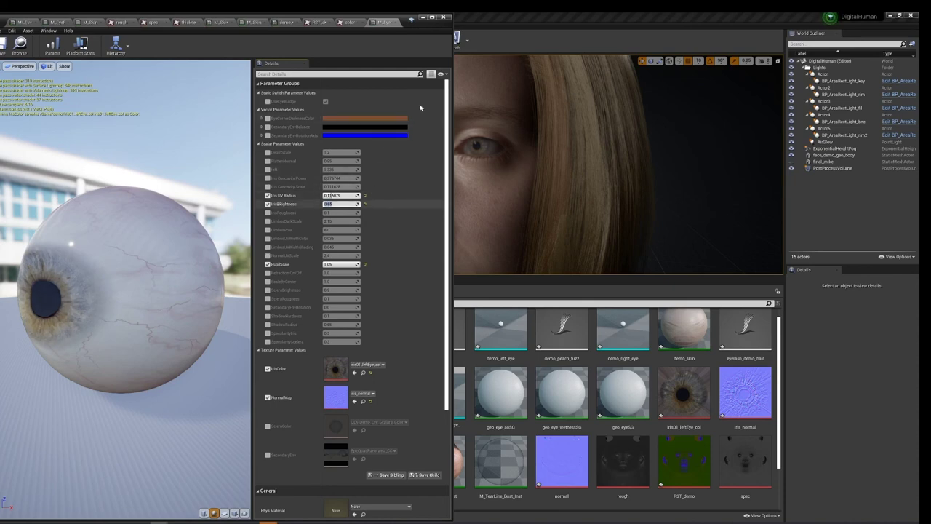
{"action": "left_click", "coordinate": [423, 18]}
{"action": "left_click_drag", "start_coordinate": [452, 87], "coordinate": [408, 88], "text": "alt"}
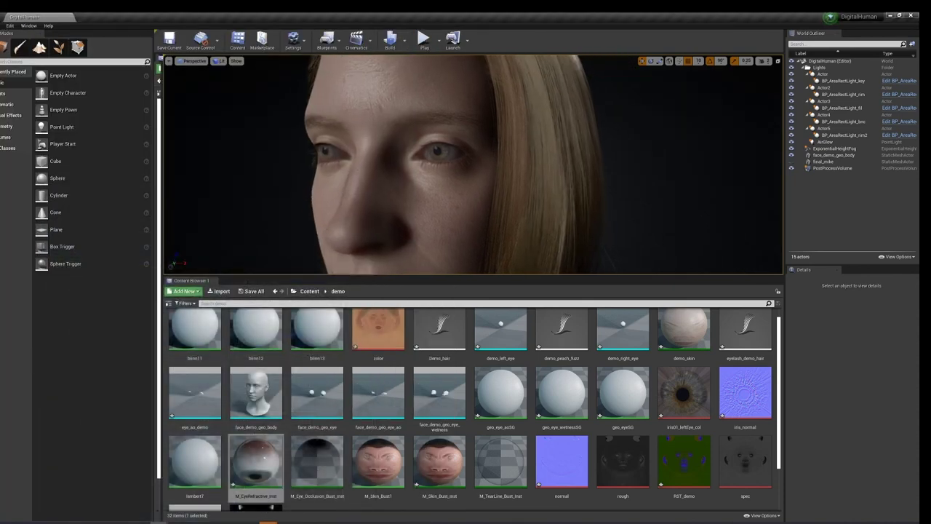
Open M_EyeRefractive_Inst and browse to its parent M_EyeRefractive in the Bust/Materials folder.
{"action": "right_click_drag", "start_coordinate": [408, 89], "coordinate": [408, 117], "text": "alt"}
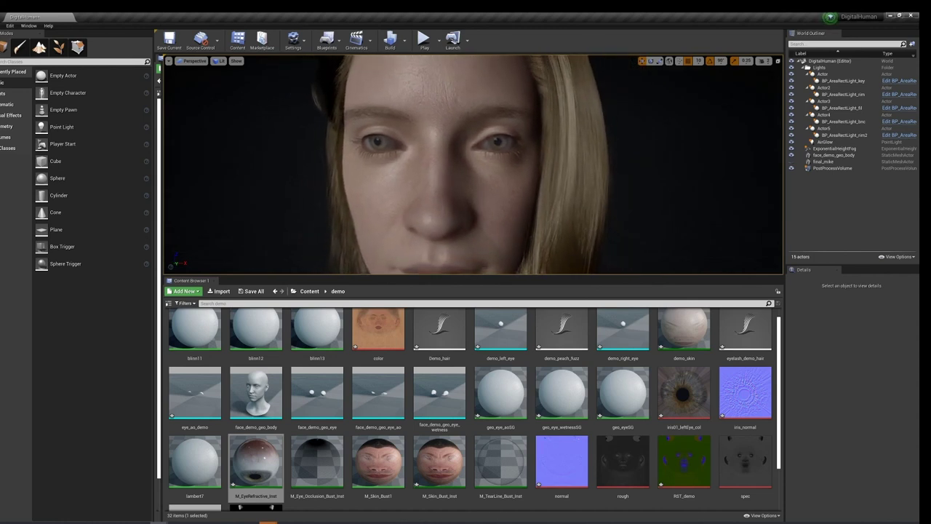
{"action": "mouse_move", "coordinate": [382, 127]}
{"action": "left_mouse_down", "text": "alt"}
{"action": "mouse_move", "coordinate": [438, 138]}
{"action": "mouse_move", "coordinate": [395, 172]}
{"action": "left_mouse_up", "text": "alt"}
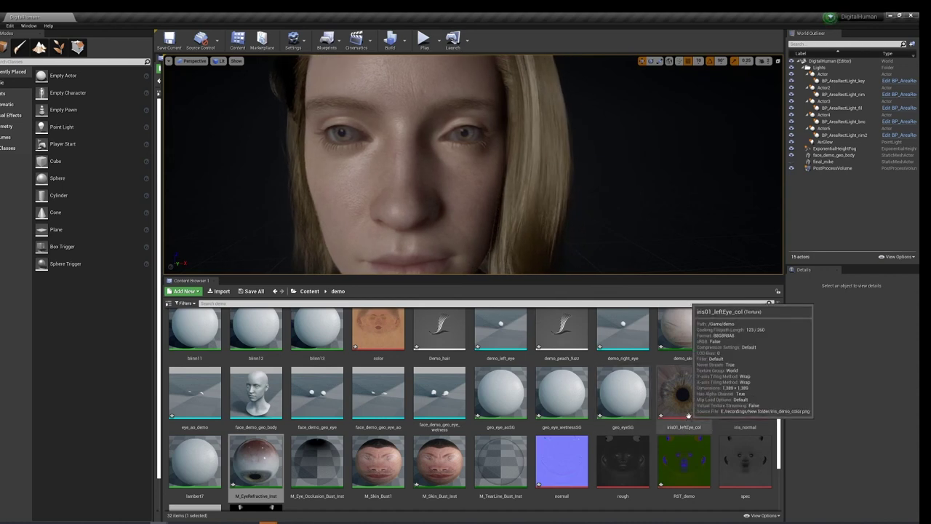
{"action": "left_click", "coordinate": [268, 473]}
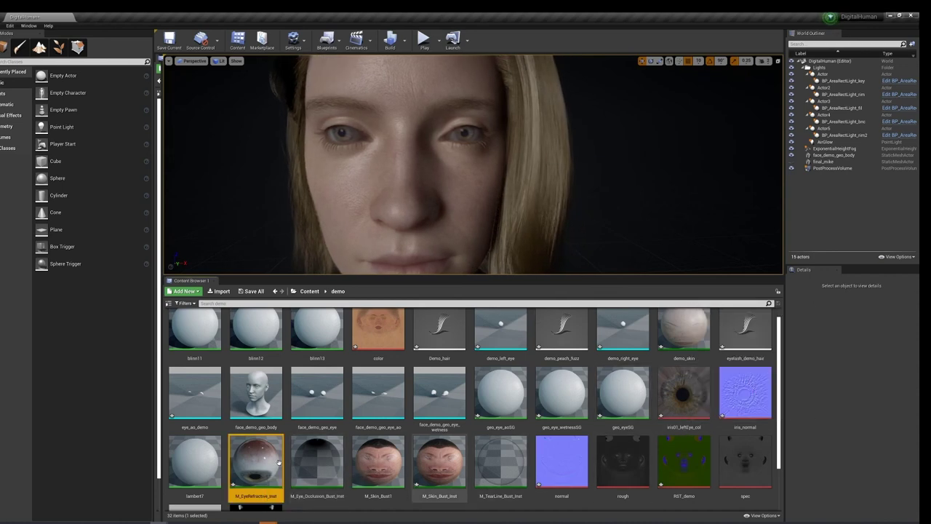
{"action": "double_click", "coordinate": [267, 472]}
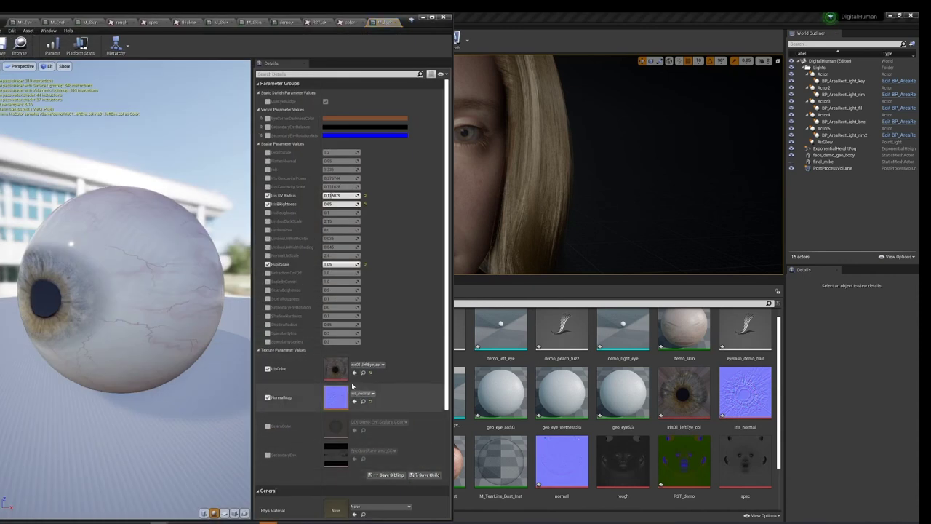
{"action": "scroll", "coordinate": [344, 400], "scroll_direction": "down", "scroll_amount": 3}
{"action": "scroll", "coordinate": [364, 406], "scroll_direction": "down", "scroll_amount": 3}
{"action": "left_click", "coordinate": [363, 405]}
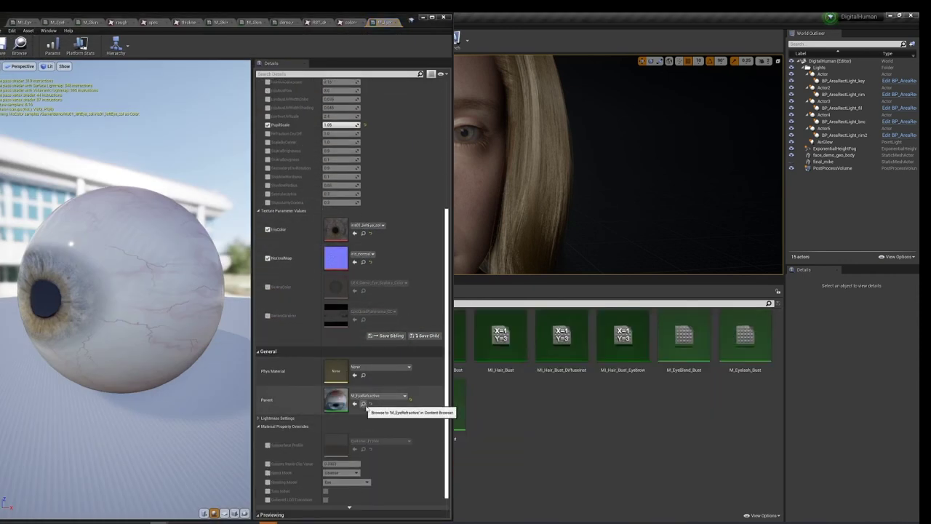
{"action": "right_click", "coordinate": [753, 349]}
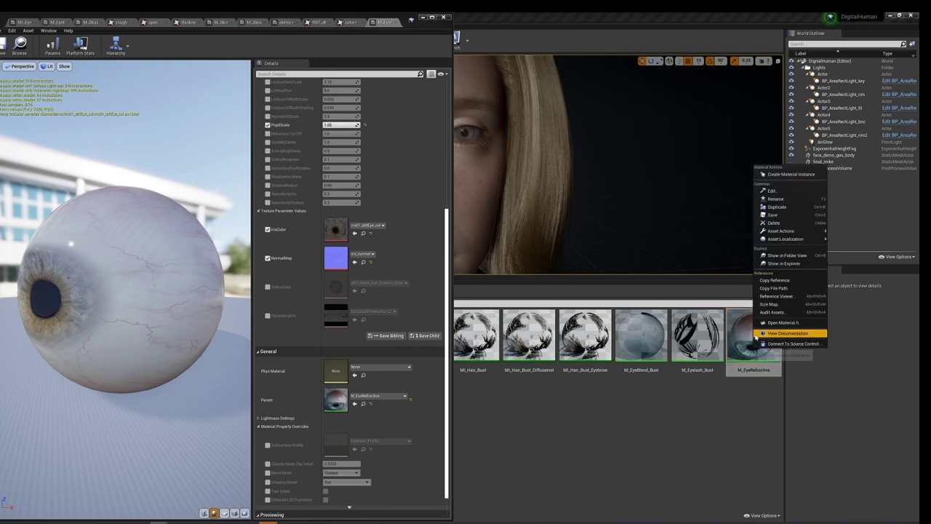
{"action": "left_click", "coordinate": [702, 181]}
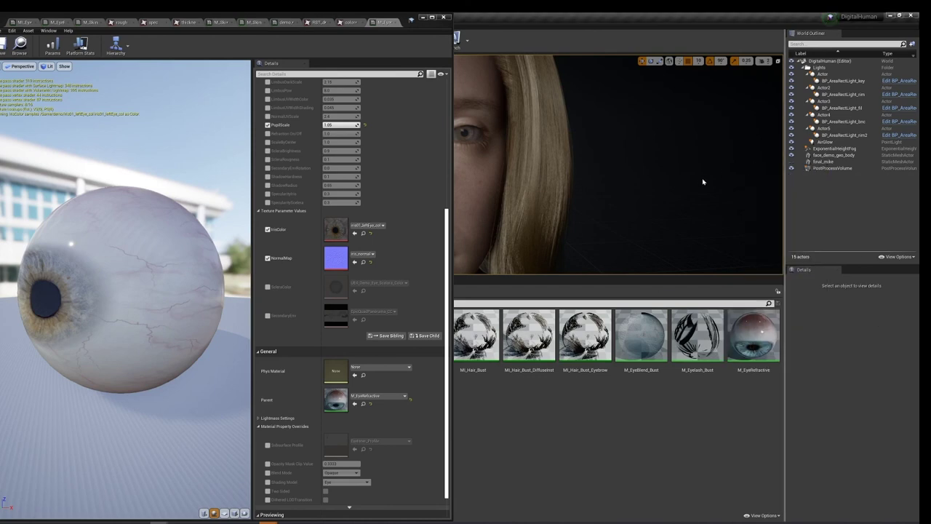
{"action": "left_click", "coordinate": [426, 20]}
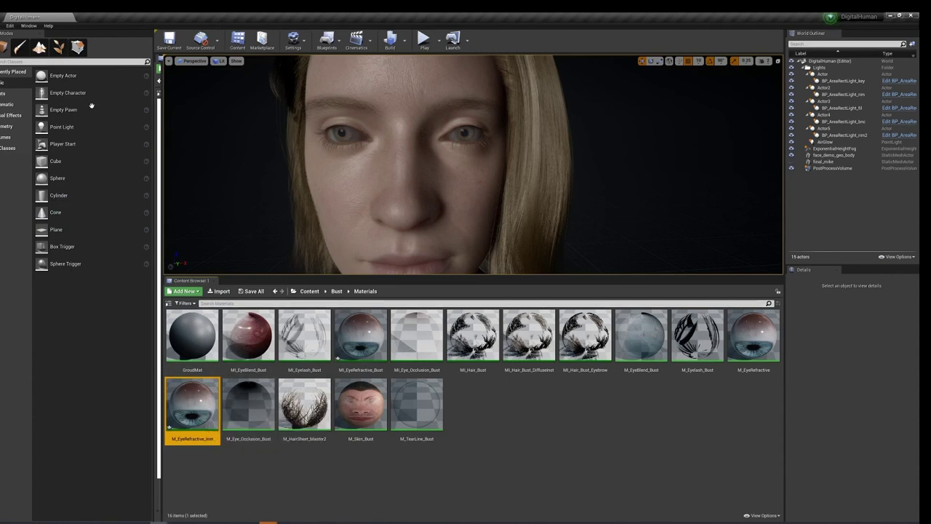
Open Content Browser 2 on Content/demo and try moving M_EyeRefractive_Inst into it.
{"action": "left_click", "coordinate": [28, 25]}
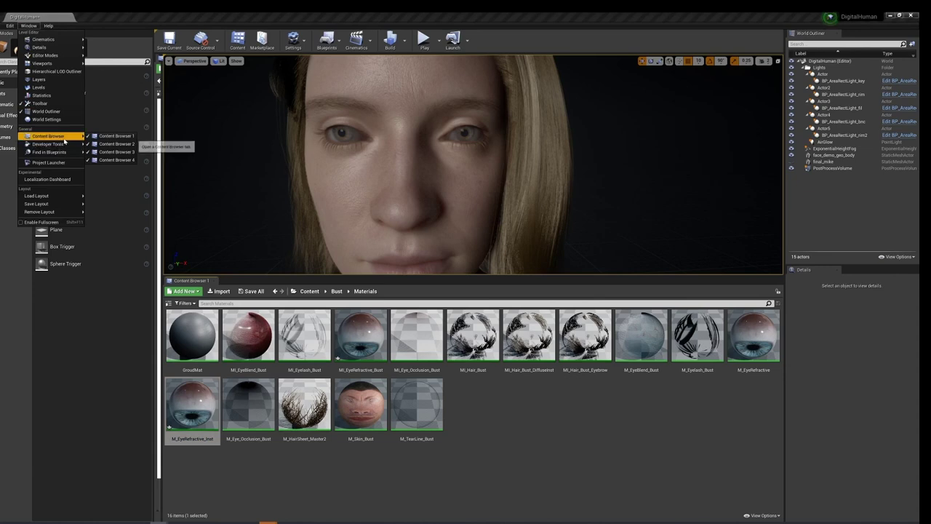
{"action": "left_click", "coordinate": [116, 144]}
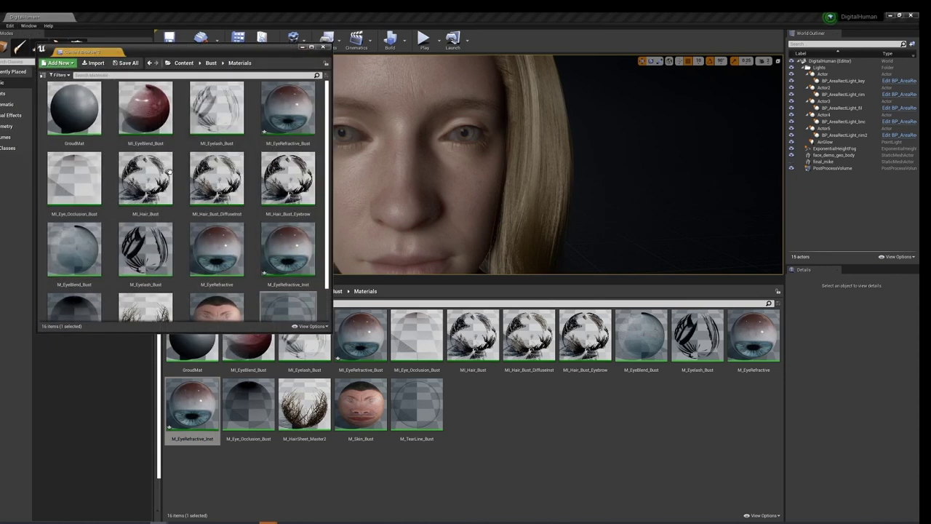
{"action": "left_click", "coordinate": [184, 63]}
{"action": "double_click", "coordinate": [302, 110]}
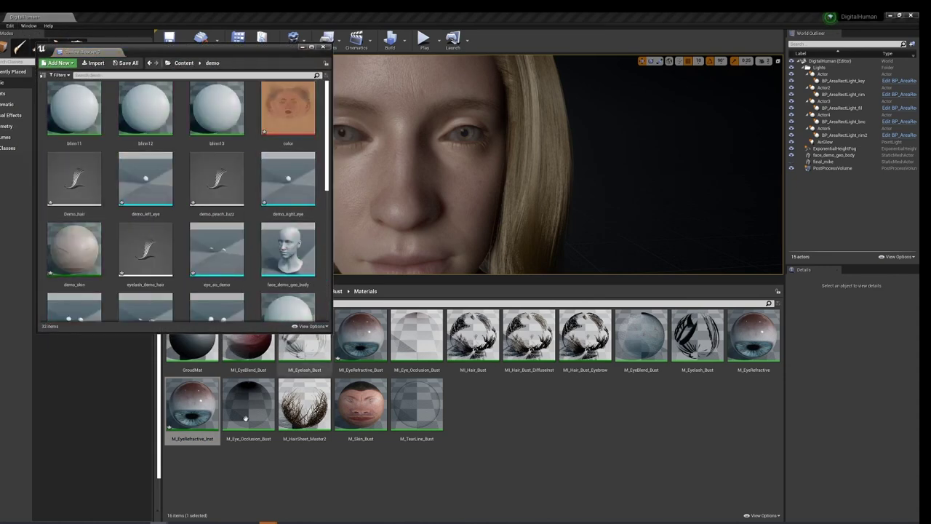
{"action": "left_click_drag", "start_coordinate": [192, 404], "coordinate": [258, 252]}
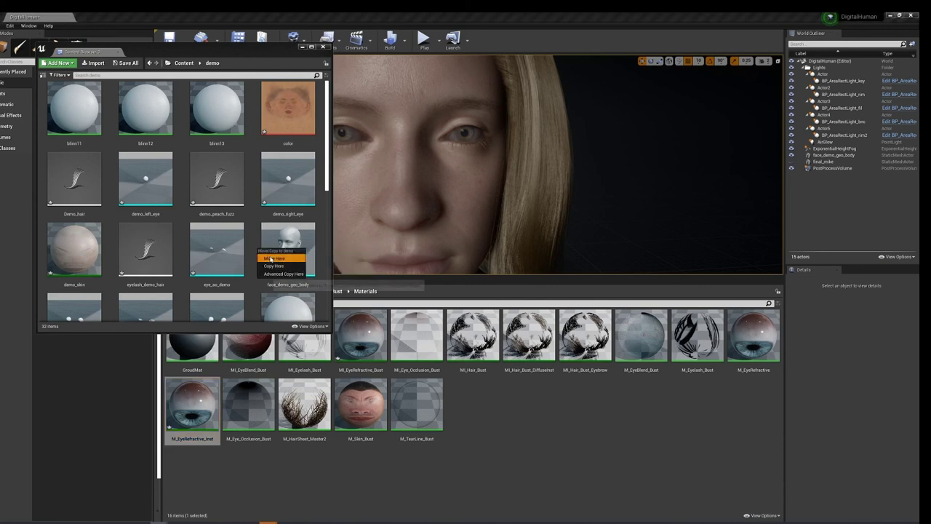
{"action": "left_click", "coordinate": [271, 258]}
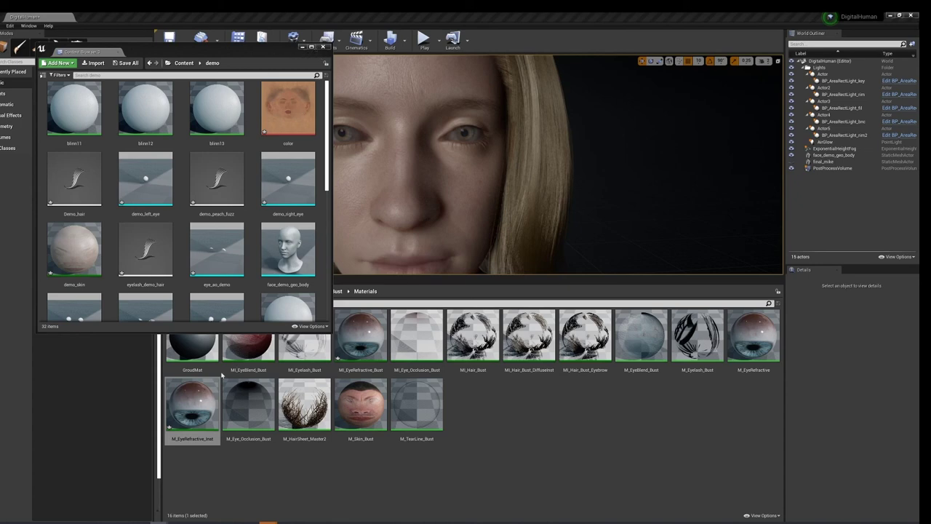
In texturingxyz_CDB_blue_iris_01, select the iris01_rightEye and iris01_rightEye_dsp textures.
{"action": "mouse_move", "coordinate": [85, 521]}
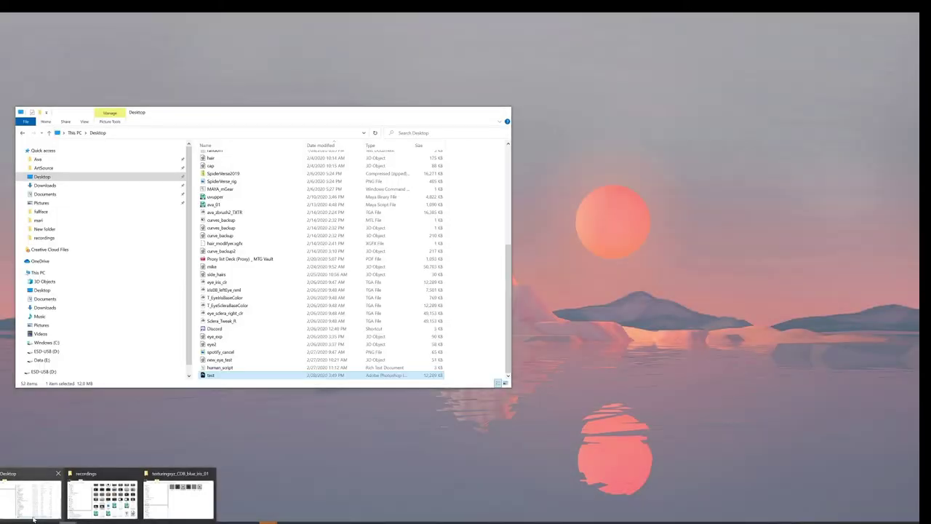
{"action": "left_click", "coordinate": [182, 491]}
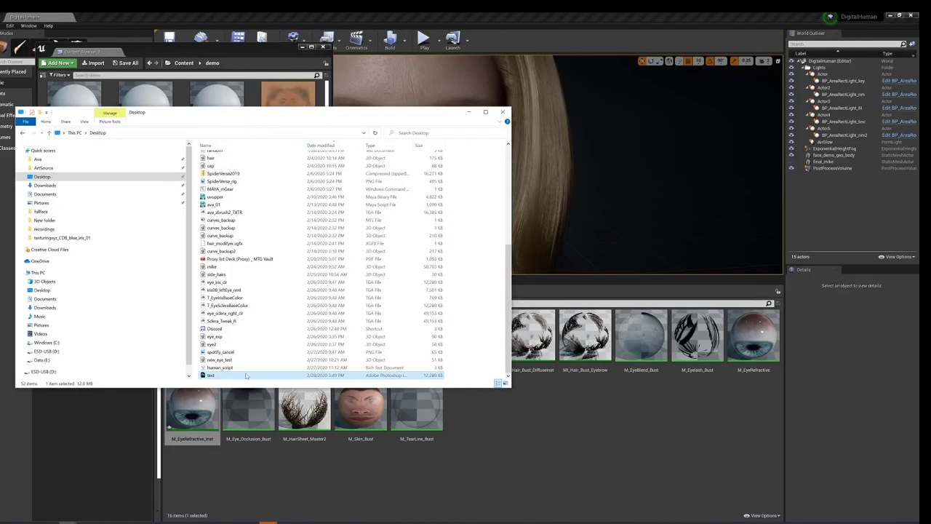
{"action": "left_click", "coordinate": [98, 169]}
{"action": "left_click", "coordinate": [95, 177]}
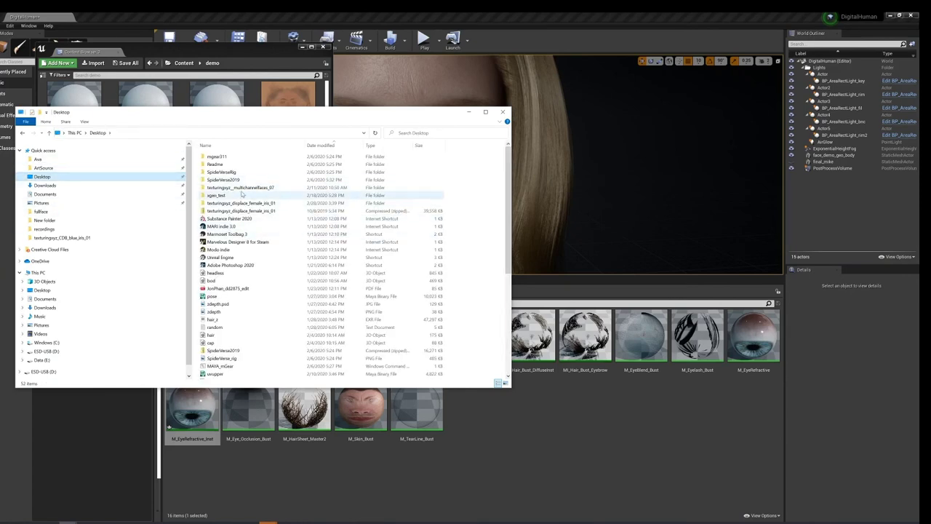
{"action": "double_click", "coordinate": [243, 203]}
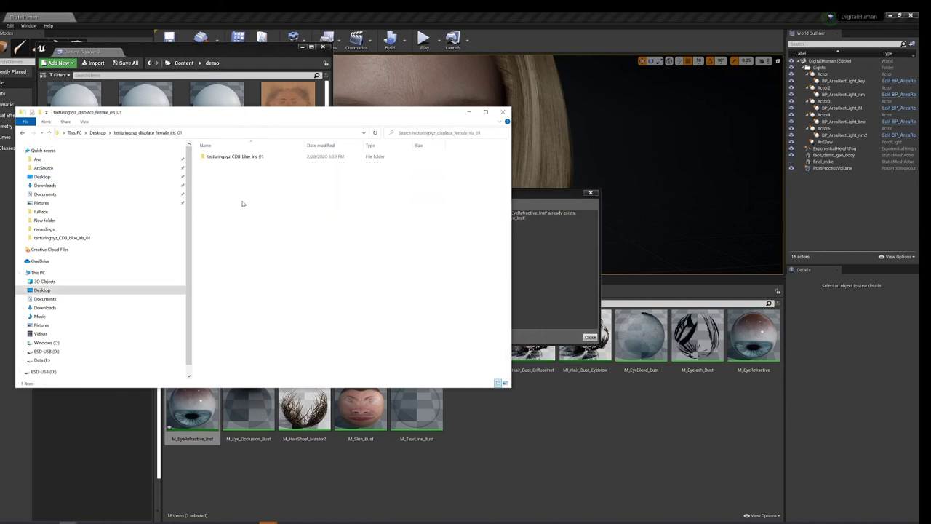
{"action": "double_click", "coordinate": [235, 157]}
{"action": "left_click", "coordinate": [334, 166]}
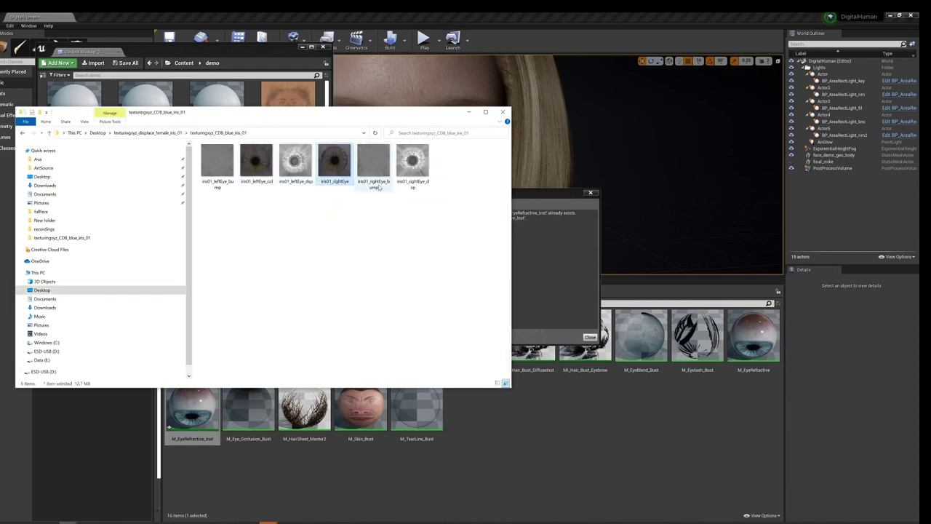
{"action": "left_click", "coordinate": [412, 165], "text": "ctrl"}
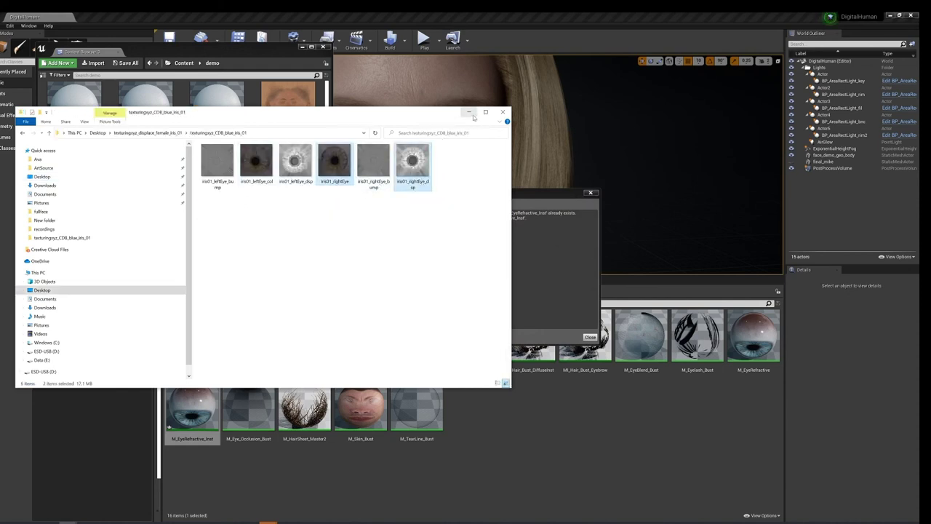
{"action": "left_click", "coordinate": [468, 112]}
Dismiss the failed-rename warning and rename M_EyeRefractive_Inst to M_EyeRefractive_left.
{"action": "left_click", "coordinate": [590, 337]}
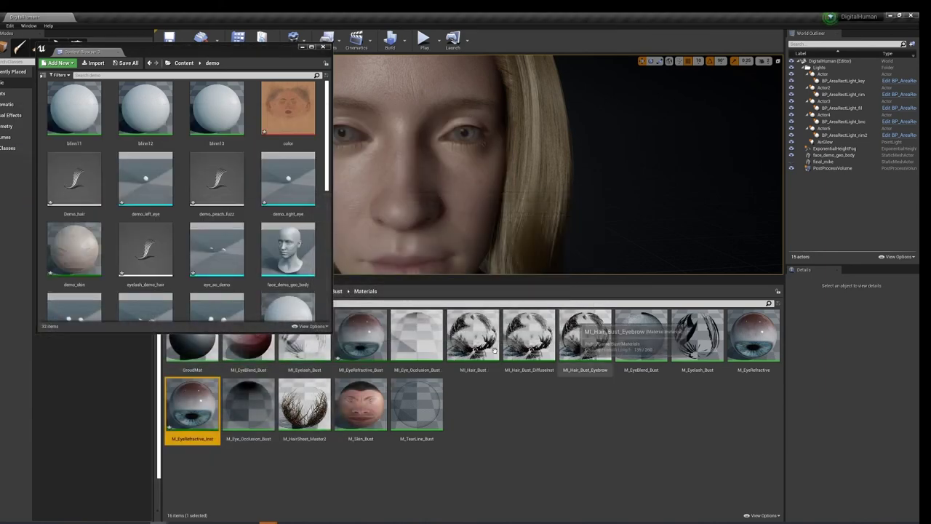
{"action": "scroll", "coordinate": [246, 294], "scroll_direction": "down", "scroll_amount": 5}
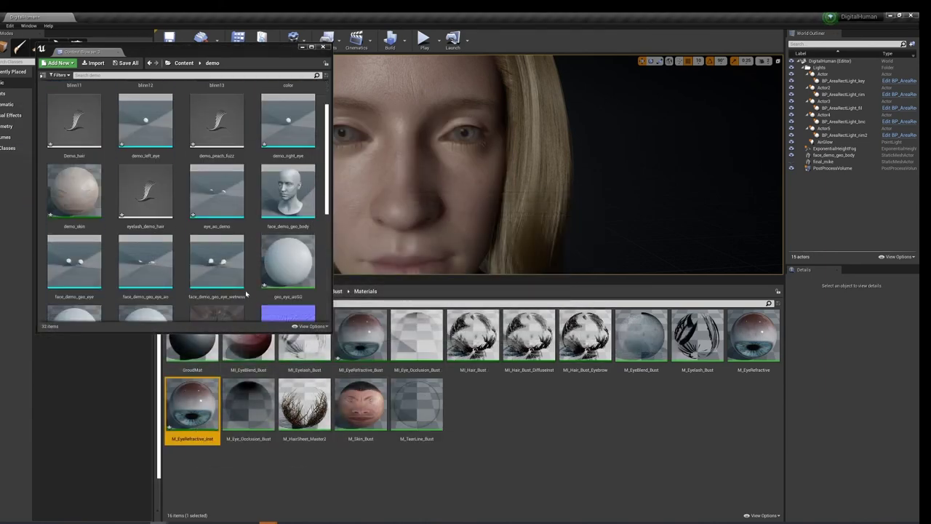
{"action": "scroll", "coordinate": [251, 310], "scroll_direction": "down", "scroll_amount": 3}
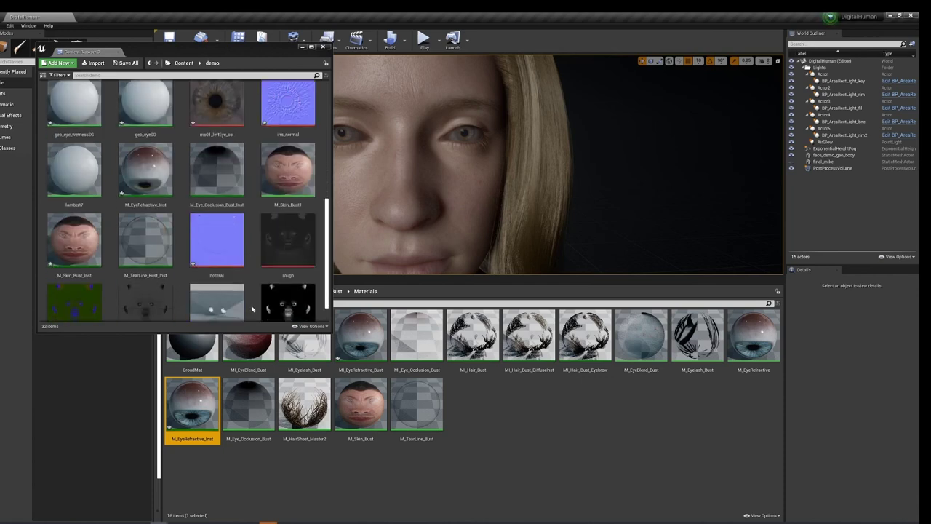
{"action": "scroll", "coordinate": [253, 308], "scroll_direction": "down", "scroll_amount": 1}
{"action": "scroll", "coordinate": [254, 307], "scroll_direction": "up", "scroll_amount": 4}
{"action": "scroll", "coordinate": [256, 304], "scroll_direction": "up", "scroll_amount": 4}
{"action": "scroll", "coordinate": [258, 303], "scroll_direction": "up", "scroll_amount": 2}
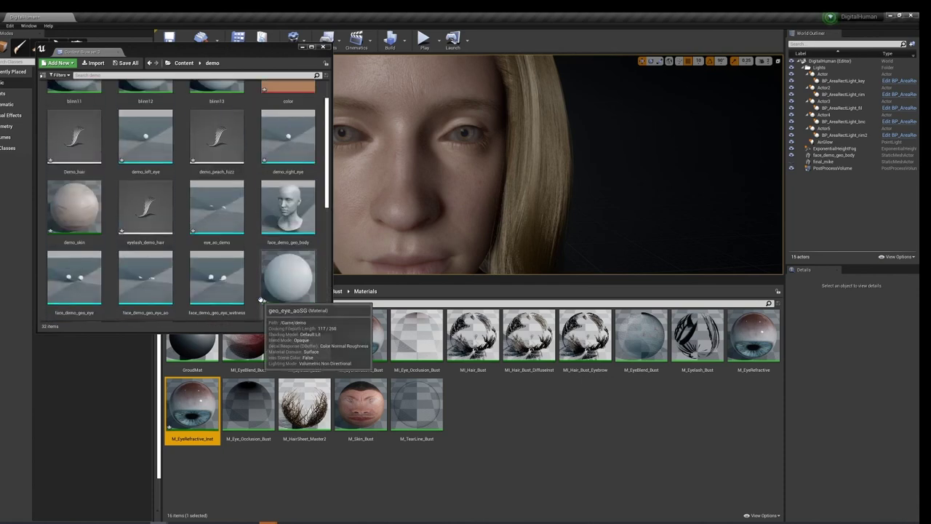
{"action": "scroll", "coordinate": [261, 300], "scroll_direction": "up", "scroll_amount": 1}
{"action": "scroll", "coordinate": [265, 297], "scroll_direction": "down", "scroll_amount": 1}
{"action": "scroll", "coordinate": [268, 292], "scroll_direction": "down", "scroll_amount": 3}
{"action": "scroll", "coordinate": [268, 291], "scroll_direction": "down", "scroll_amount": 3}
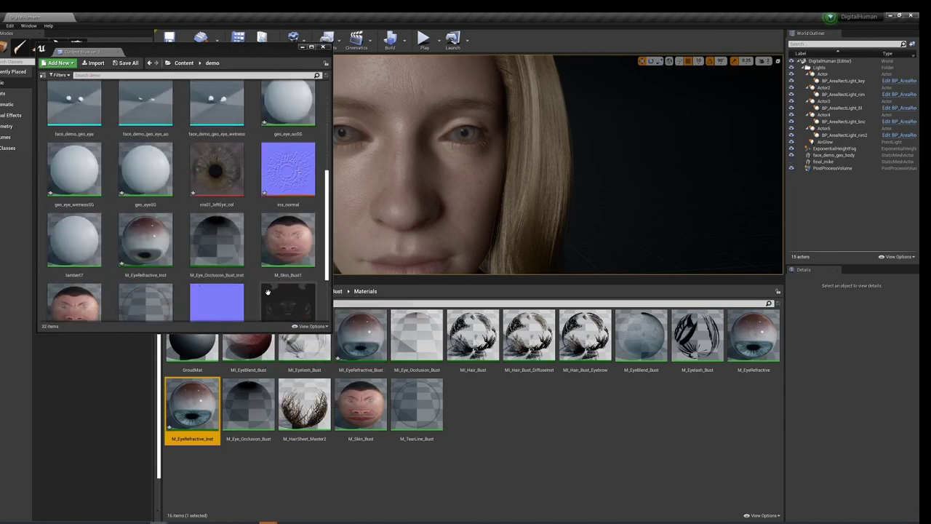
{"action": "scroll", "coordinate": [269, 292], "scroll_direction": "down", "scroll_amount": 3}
{"action": "scroll", "coordinate": [269, 293], "scroll_direction": "down", "scroll_amount": 1}
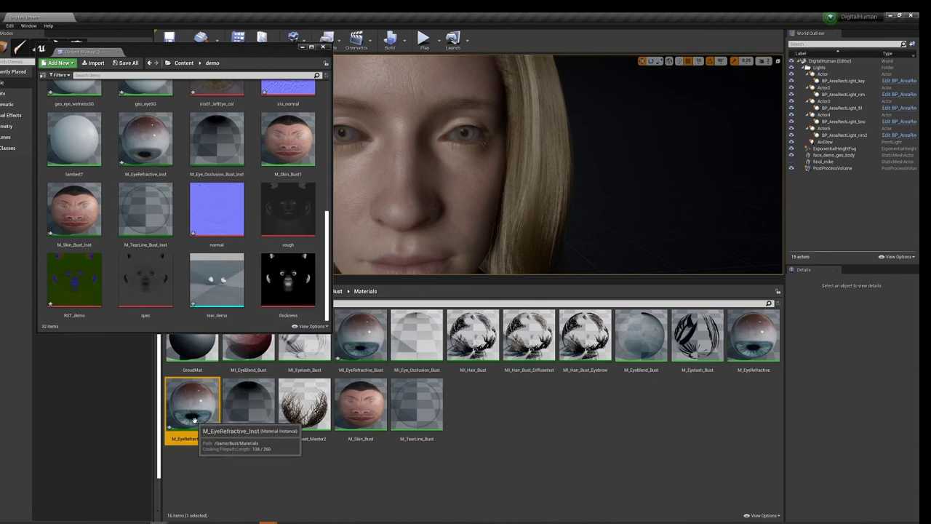
{"action": "right_click", "coordinate": [192, 418]}
{"action": "key", "text": "F2"}
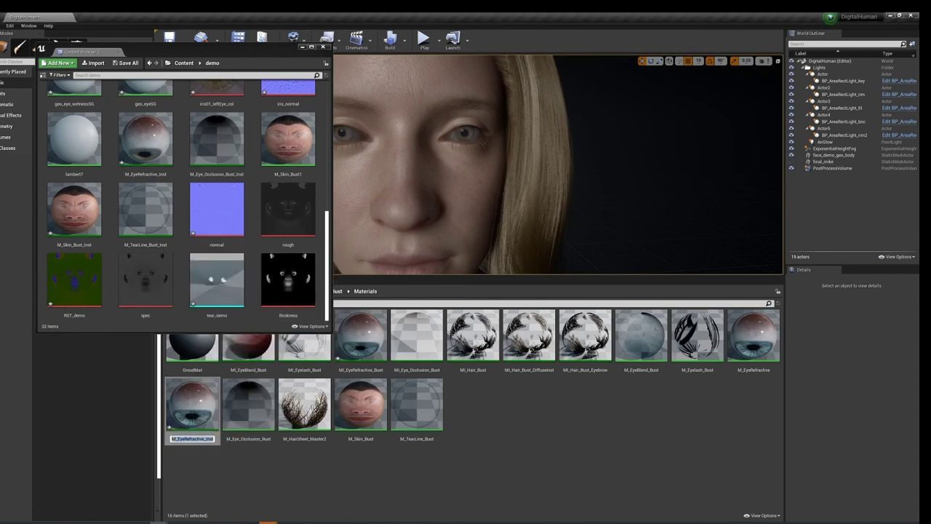
{"action": "left_click", "coordinate": [214, 438]}
{"action": "key", "text": "BackSpace"}
{"action": "key", "text": "BackSpace"}
{"action": "key", "text": "BackSpace"}
{"action": "key", "text": "BackSpace"}
{"action": "type", "text": "left"}
{"action": "key", "text": "Return"}
Confirm the M_EyeRefractive_left name and place the asset into the demo folder.
{"action": "key", "text": "alt+Tab"}
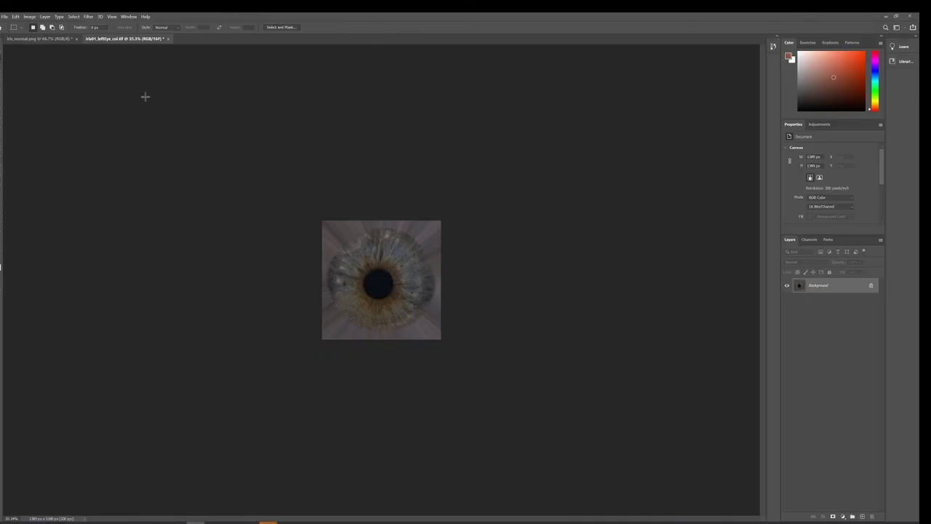
{"action": "left_click", "coordinate": [883, 16]}
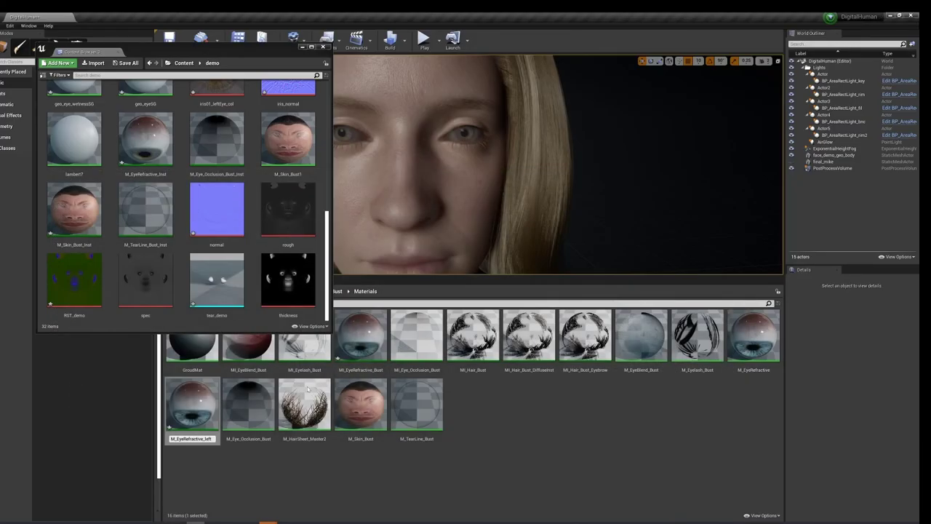
{"action": "key", "text": "Return"}
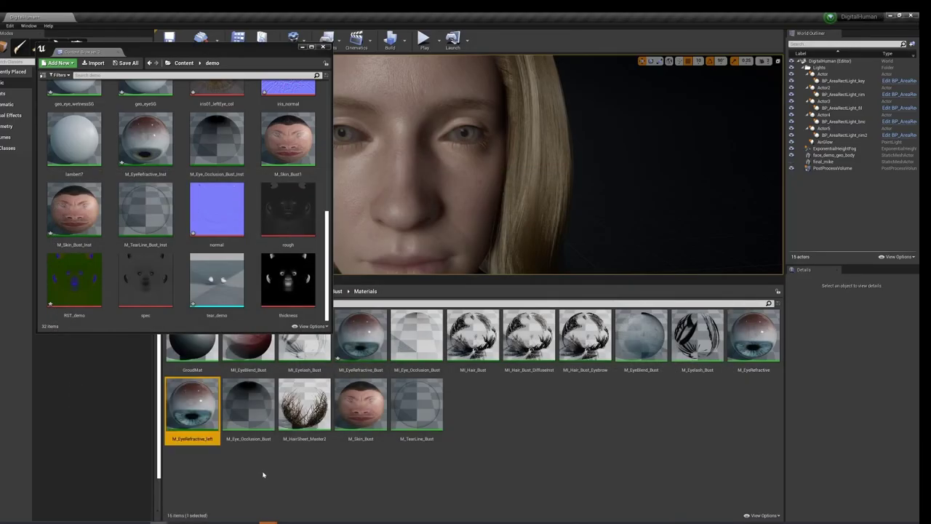
{"action": "left_click_drag", "start_coordinate": [197, 407], "coordinate": [252, 299]}
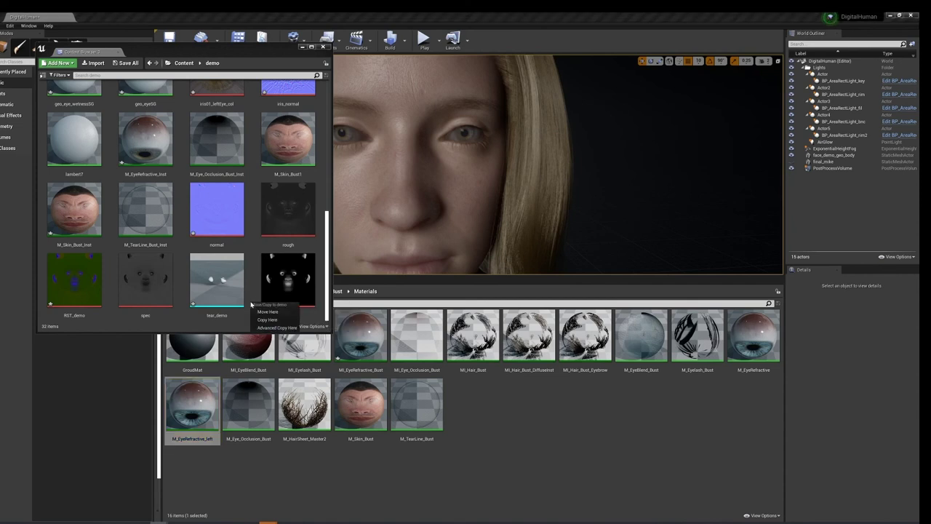
{"action": "left_click", "coordinate": [294, 307]}
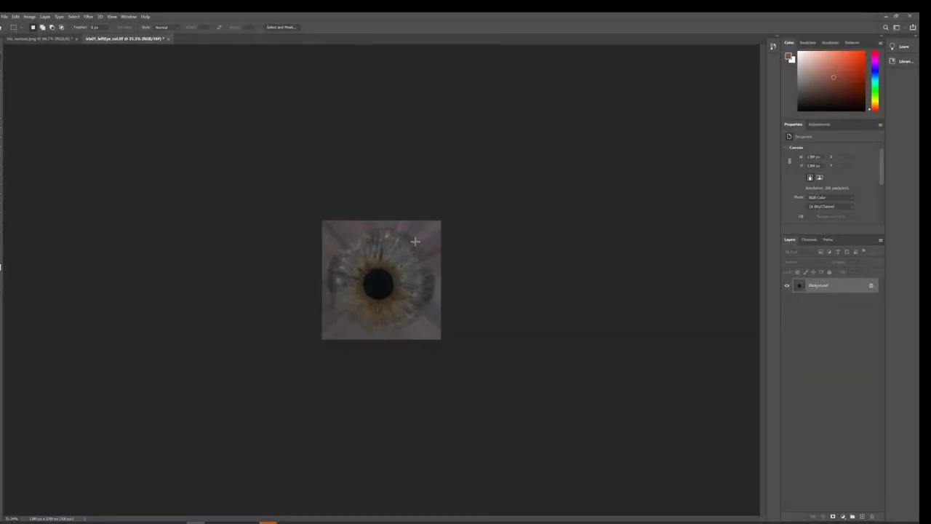
Unlock the iris colour texture's background layer and flip it horizontally.
{"action": "key", "text": "ctrl+plus"}
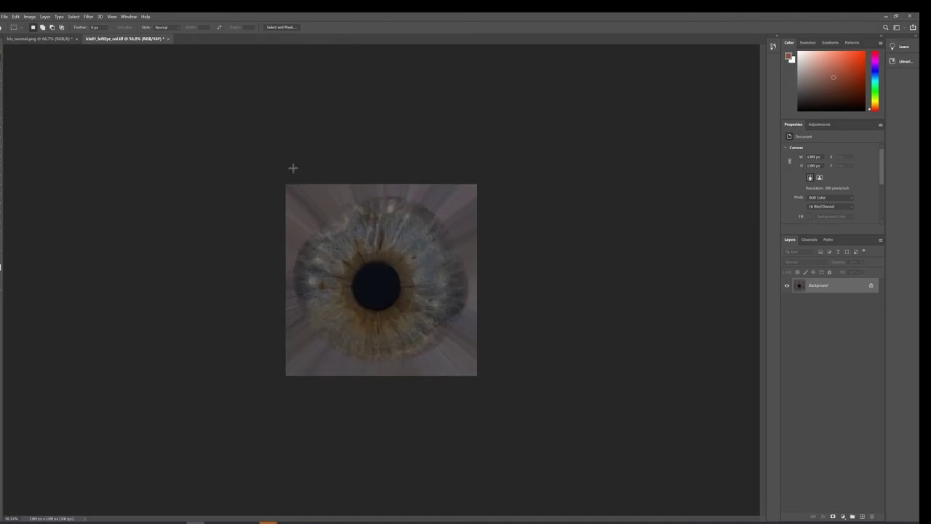
{"action": "left_click", "coordinate": [30, 16]}
{"action": "mouse_move", "coordinate": [15, 16]}
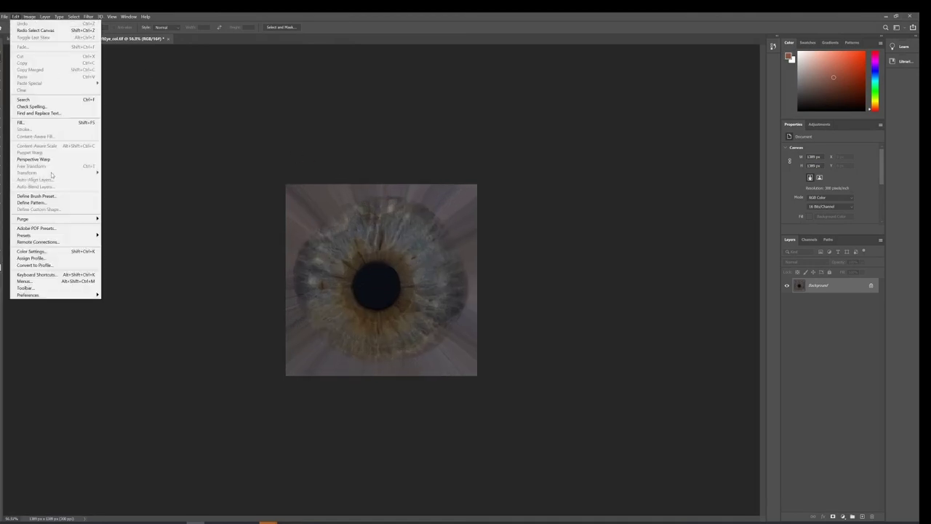
{"action": "left_click", "coordinate": [218, 194]}
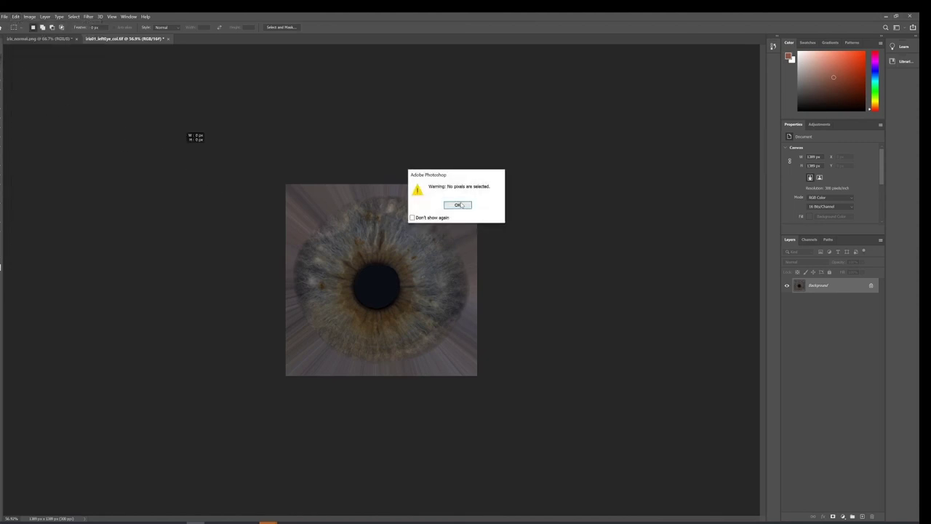
{"action": "left_click", "coordinate": [457, 204]}
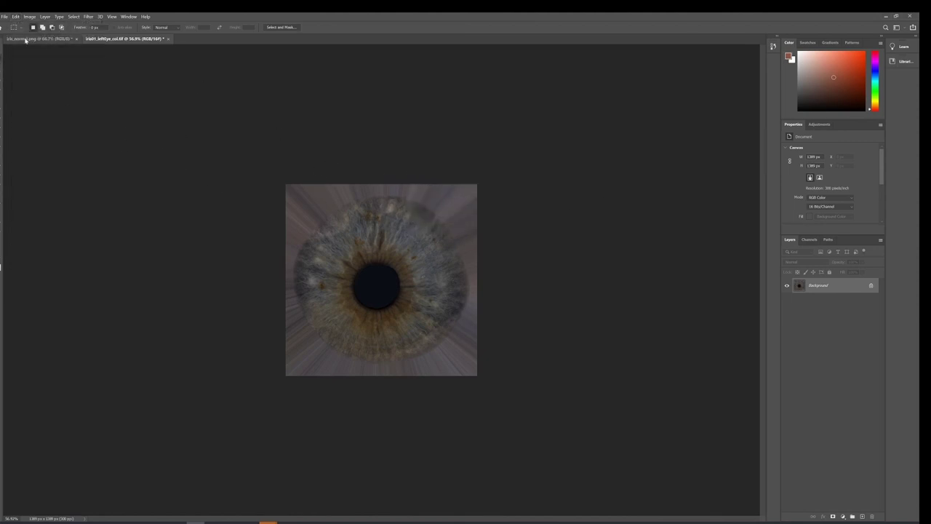
{"action": "left_click", "coordinate": [5, 16]}
{"action": "mouse_move", "coordinate": [15, 17]}
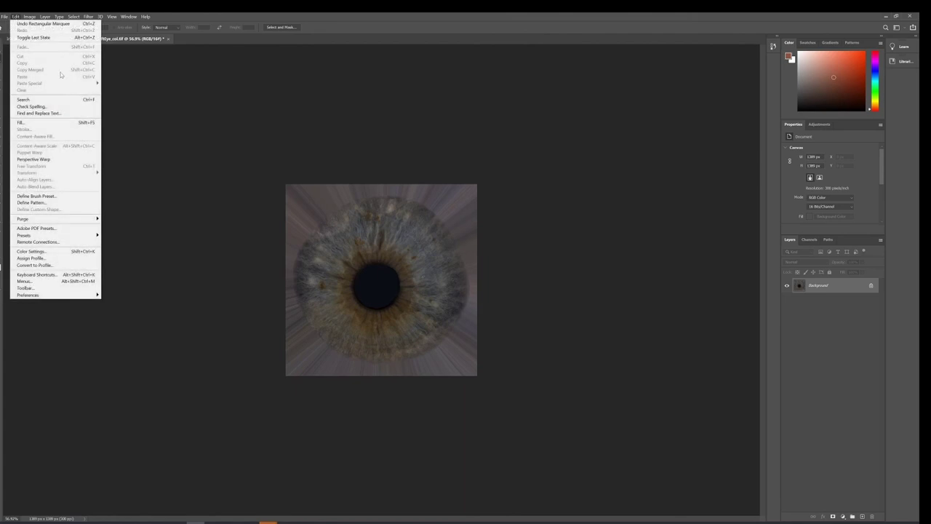
{"action": "left_click", "coordinate": [871, 286]}
{"action": "left_click", "coordinate": [17, 16]}
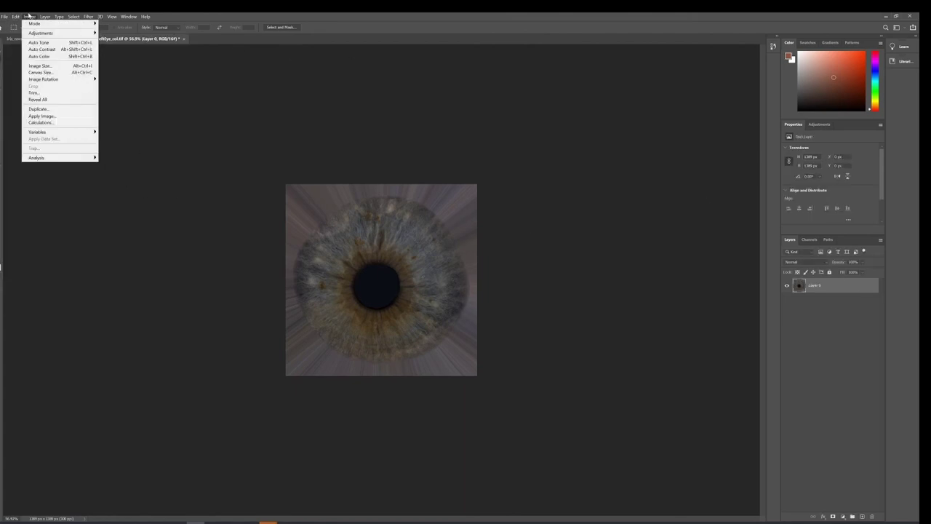
{"action": "mouse_move", "coordinate": [72, 173]}
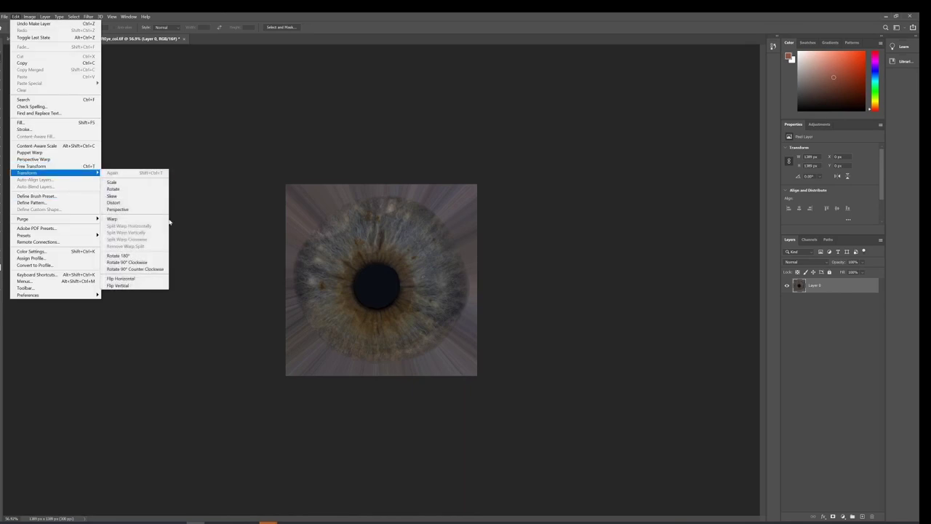
{"action": "left_click", "coordinate": [146, 278]}
Save the flipped colour texture as a PNG copy, iris_demo_color_left, in recordings/New folder.
{"action": "key", "text": "ctrl+alt+s"}
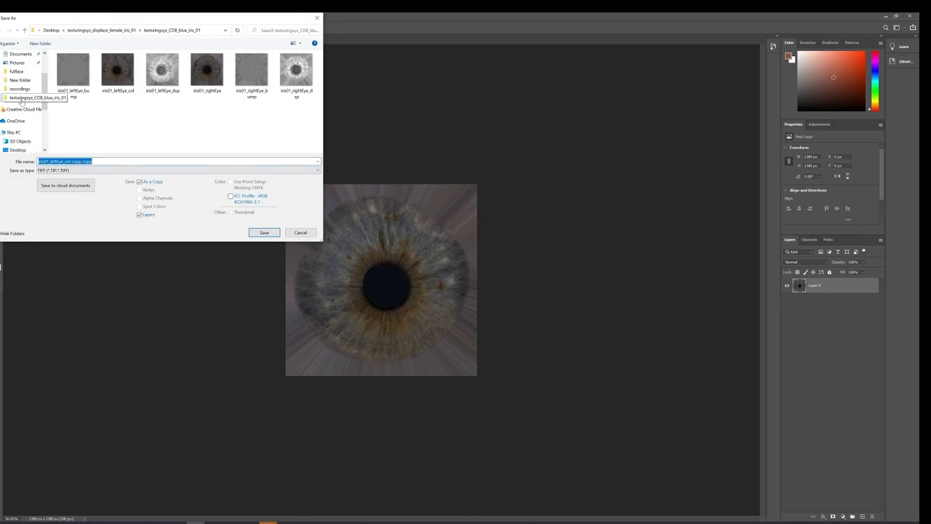
{"action": "left_click", "coordinate": [27, 91]}
{"action": "double_click", "coordinate": [116, 80]}
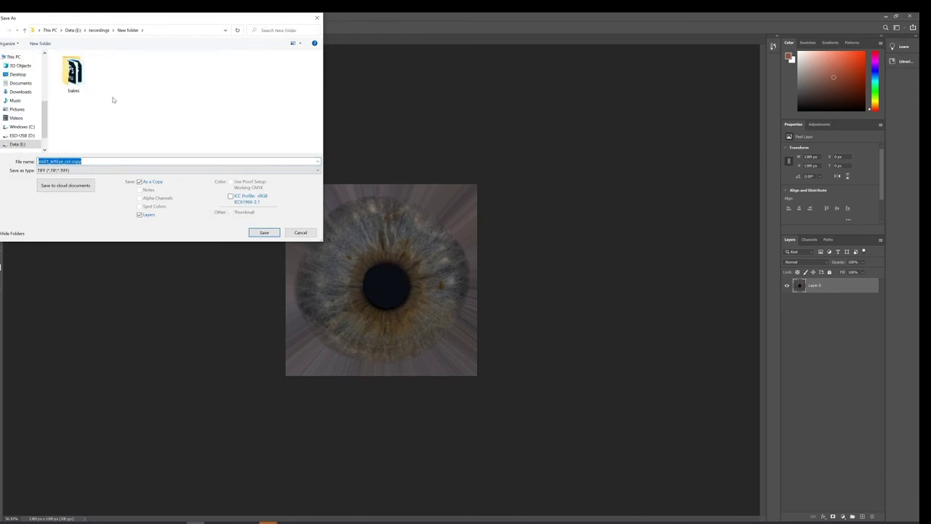
{"action": "left_click", "coordinate": [211, 170]}
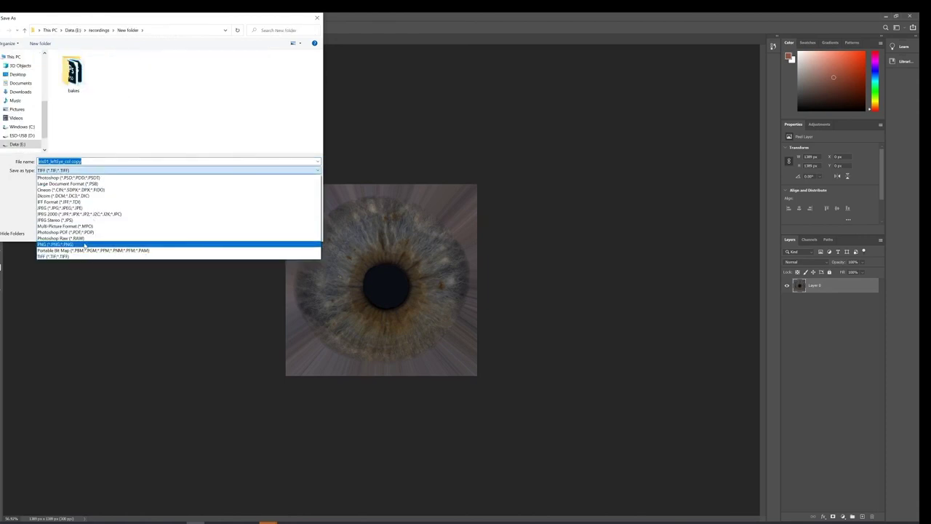
{"action": "left_click", "coordinate": [85, 246]}
{"action": "left_click", "coordinate": [248, 93]}
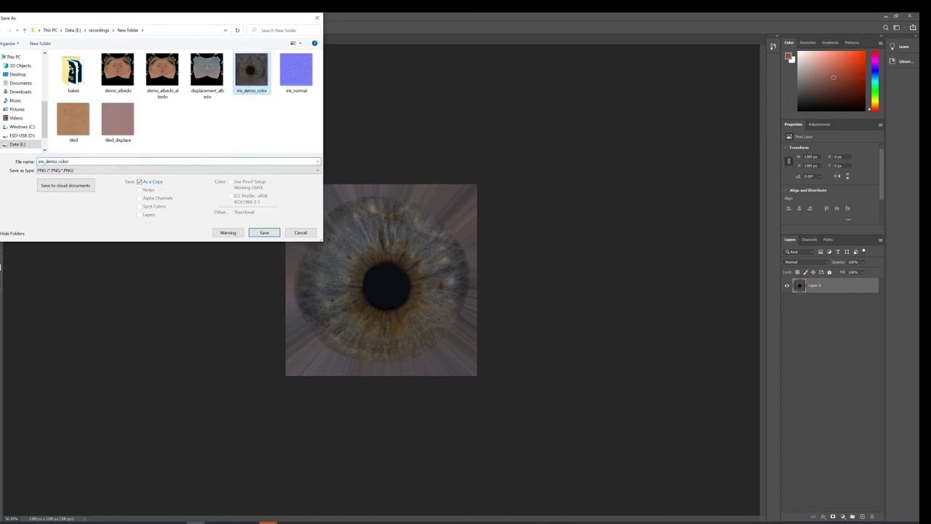
{"action": "left_click", "coordinate": [69, 161]}
{"action": "type", "text": "_left"}
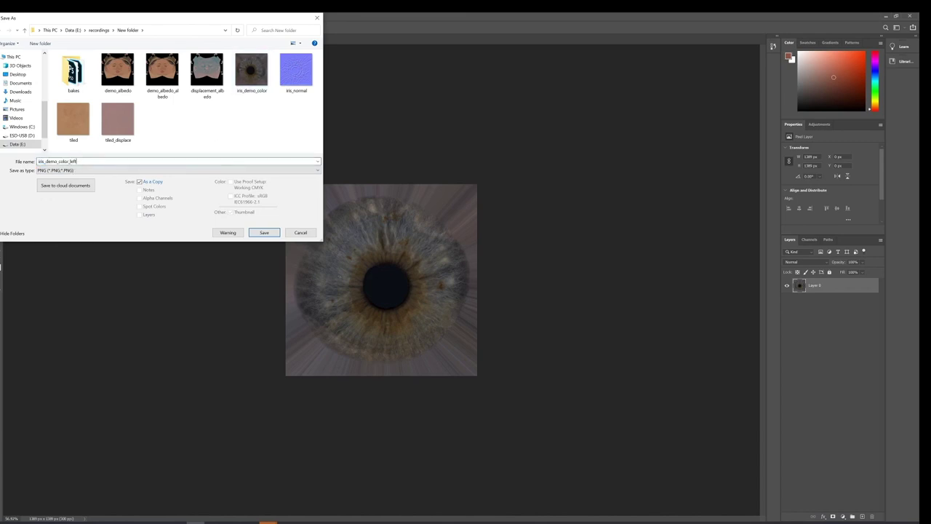
{"action": "key", "text": "Return"}
{"action": "left_click", "coordinate": [495, 172]}
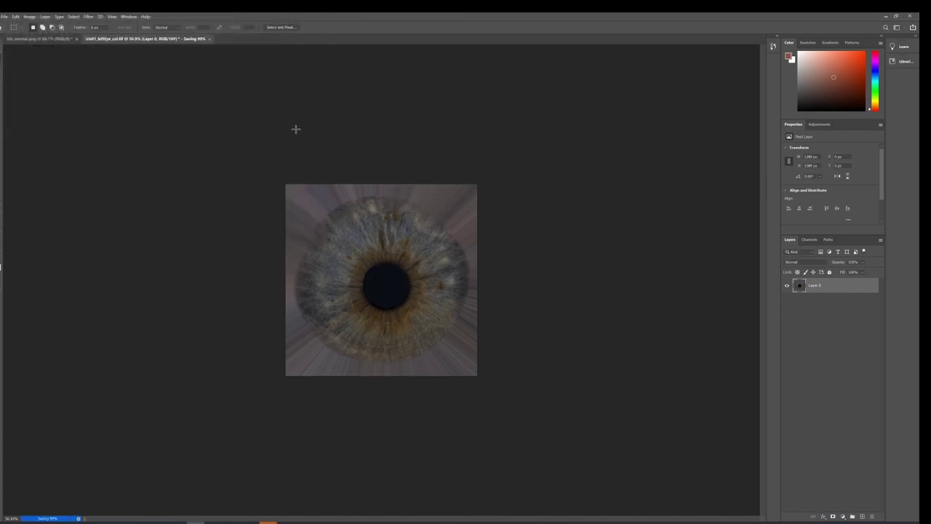
Unlock the iris_normal layer and rotate it 90° counter-clockwise.
{"action": "left_click", "coordinate": [45, 37]}
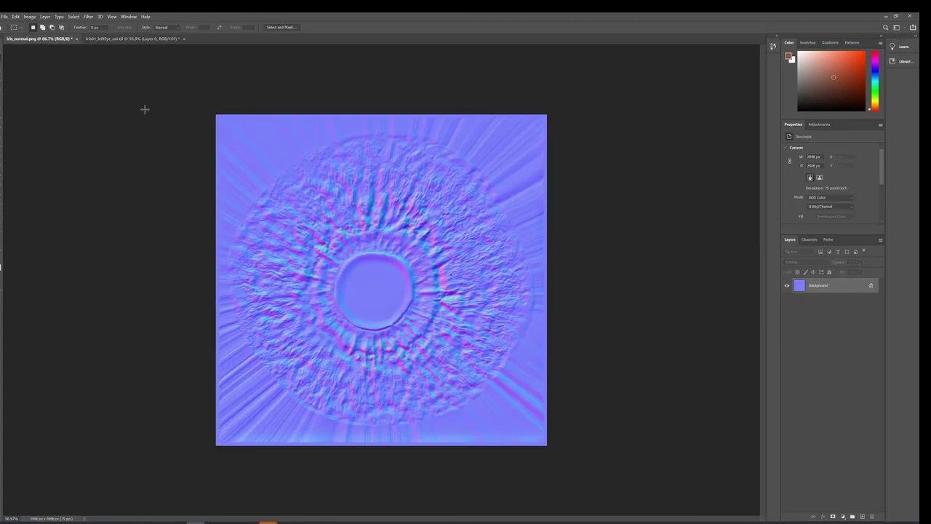
{"action": "left_click", "coordinate": [872, 286]}
{"action": "left_click", "coordinate": [15, 16]}
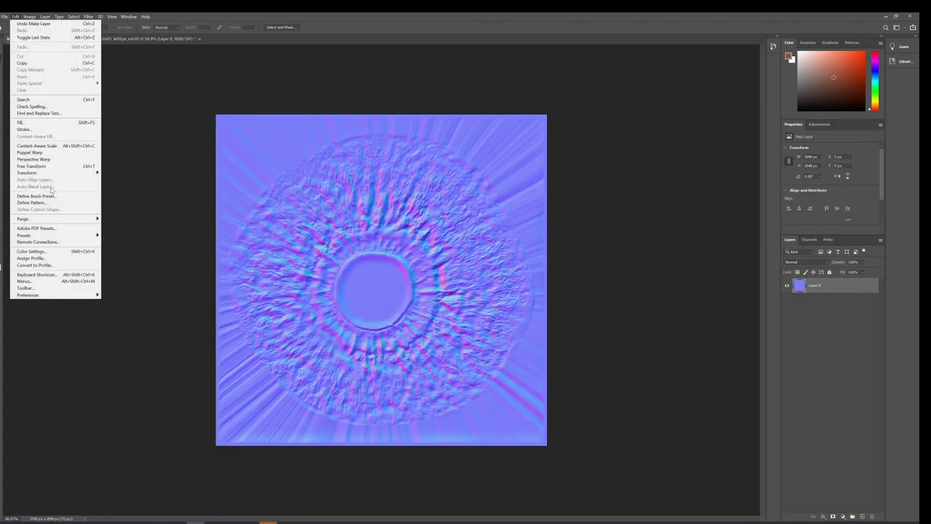
{"action": "mouse_move", "coordinate": [56, 176]}
{"action": "left_click", "coordinate": [139, 270]}
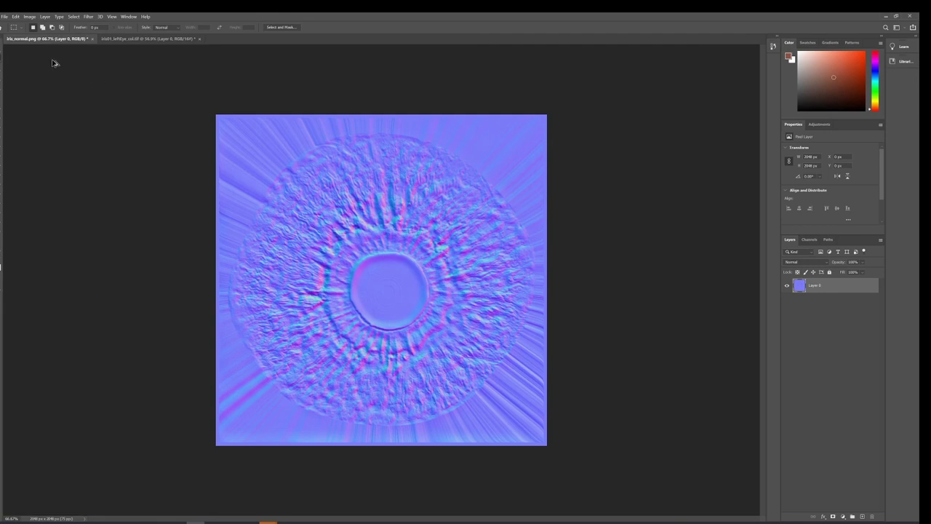
Save the rotated normal map as a PNG copy in New folder.
{"action": "key", "text": "ctrl+shift+s"}
{"action": "left_click", "coordinate": [73, 120]}
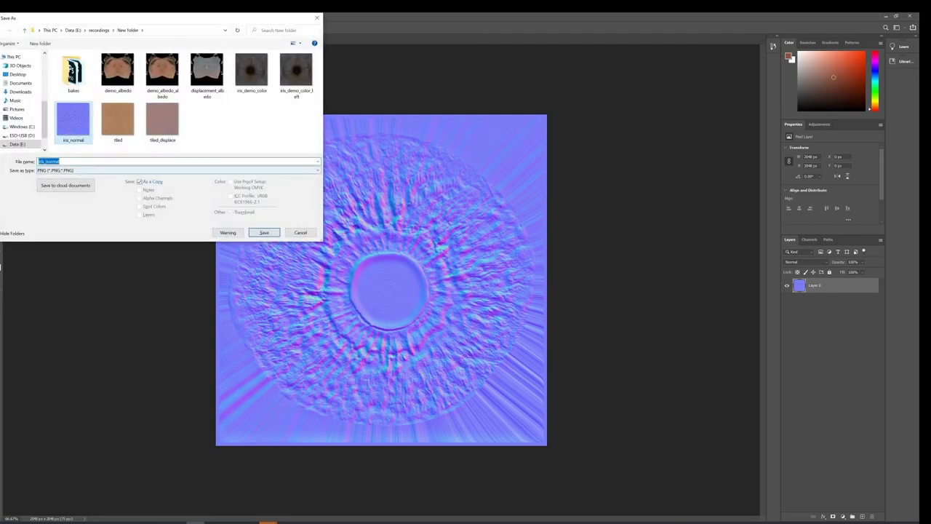
{"action": "key", "text": "Return"}
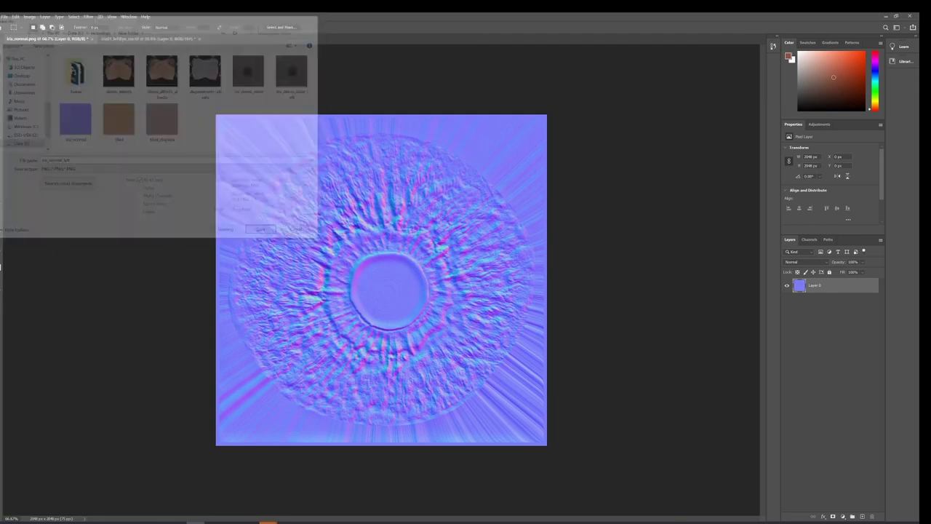
{"action": "left_click", "coordinate": [506, 173]}
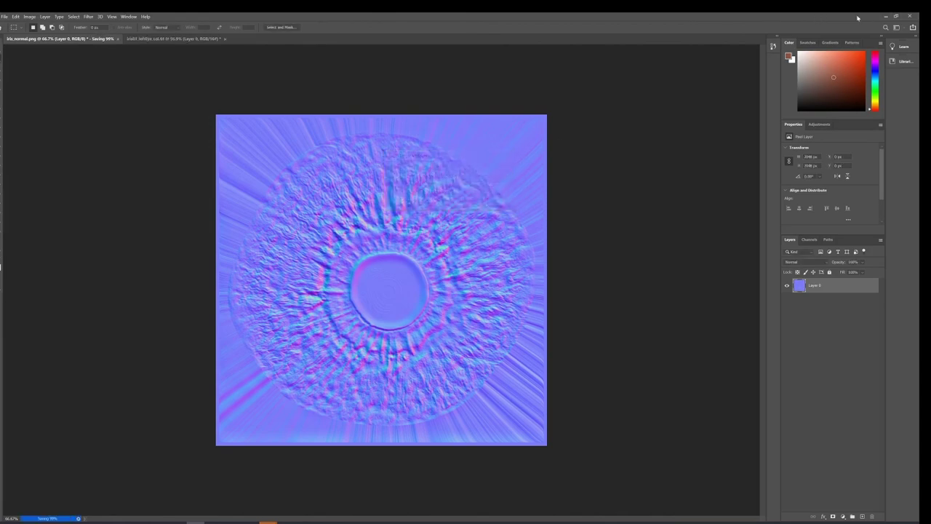
{"action": "left_click", "coordinate": [885, 15]}
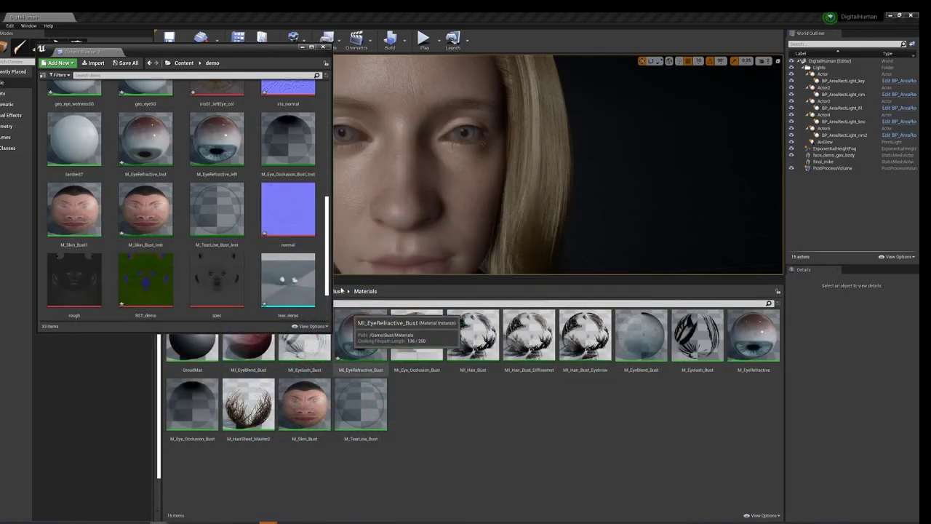
Dock Content Browser 2, duplicate M_EyeRefractive_Inst as M_EyeRefractive_left2, and delete M_EyeRefractive_left.
{"action": "left_click_drag", "start_coordinate": [81, 51], "coordinate": [256, 285]}
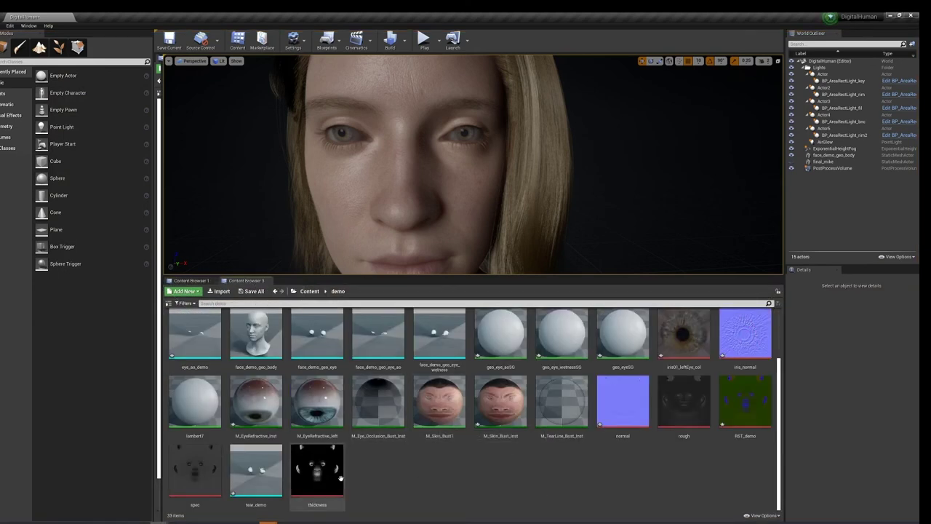
{"action": "left_click", "coordinate": [338, 416]}
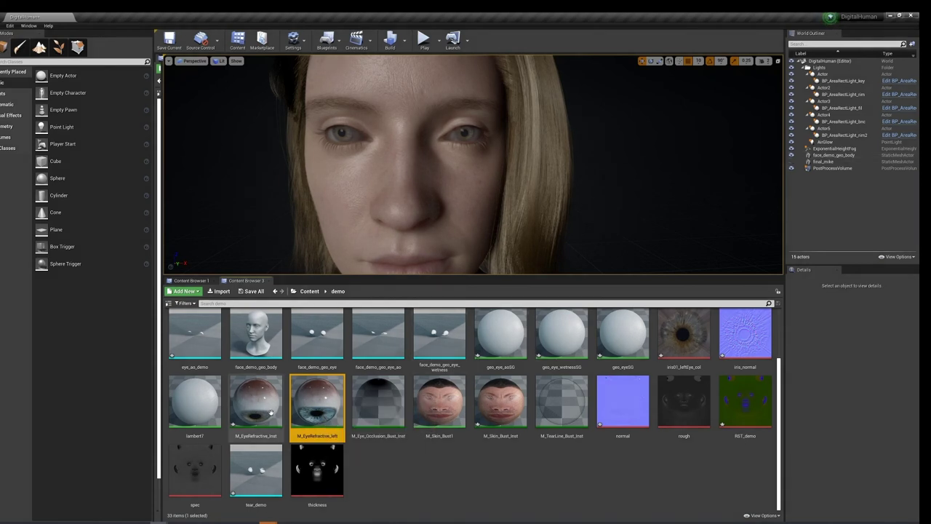
{"action": "left_click", "coordinate": [271, 413]}
{"action": "right_click", "coordinate": [271, 413]}
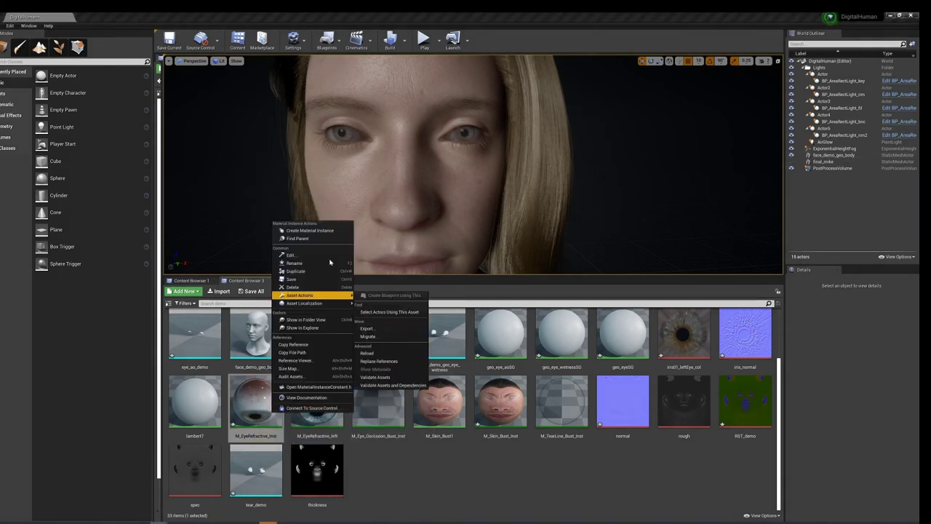
{"action": "left_click", "coordinate": [313, 266]}
{"action": "type", "text": "M_EyeRefractive_left2"}
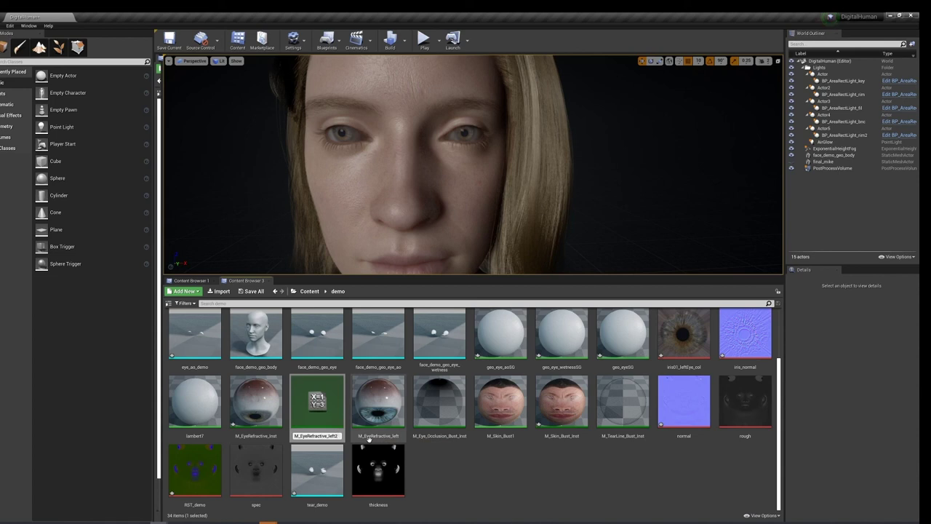
{"action": "key", "text": "Return"}
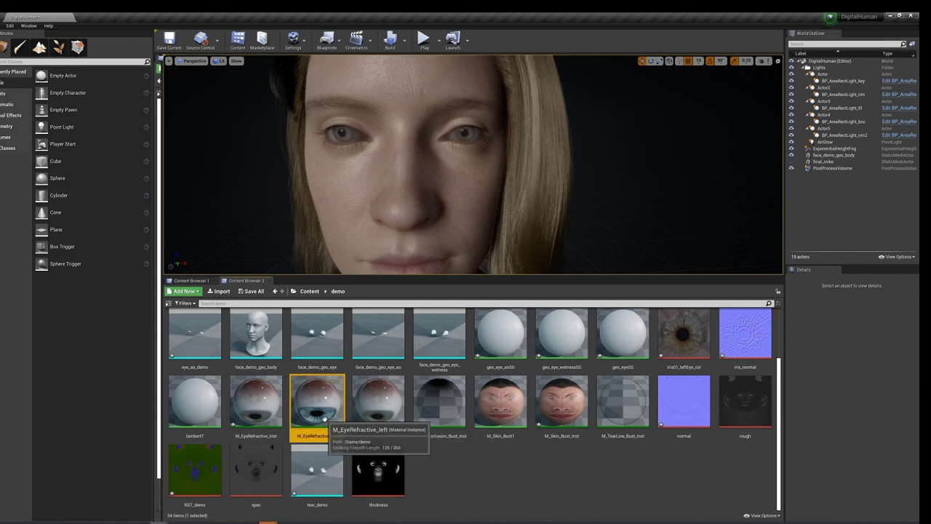
{"action": "key", "text": "Delete"}
{"action": "left_click", "coordinate": [427, 387]}
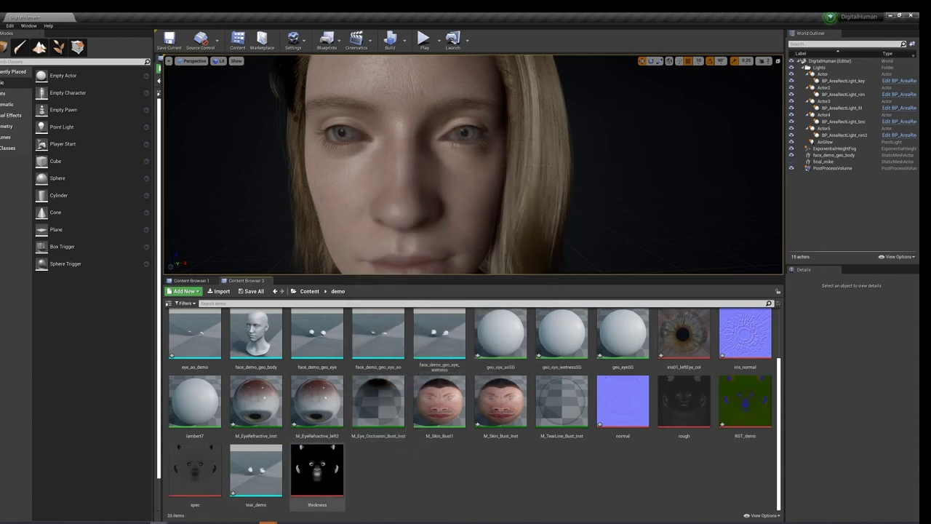
Import iris_demo_color_left and iris_normal_left from recordings/New folder into the demo folder.
{"action": "mouse_move", "coordinate": [67, 521]}
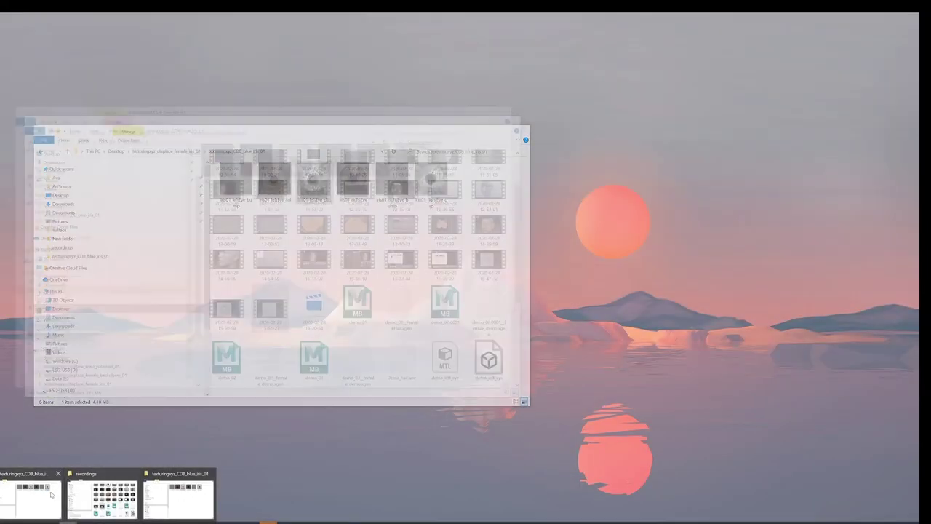
{"action": "left_click", "coordinate": [39, 499]}
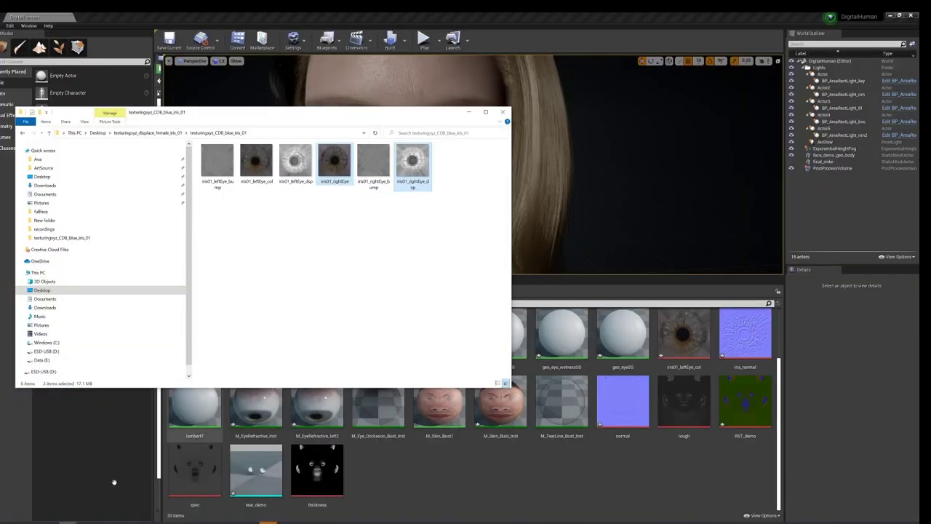
{"action": "left_click", "coordinate": [43, 229]}
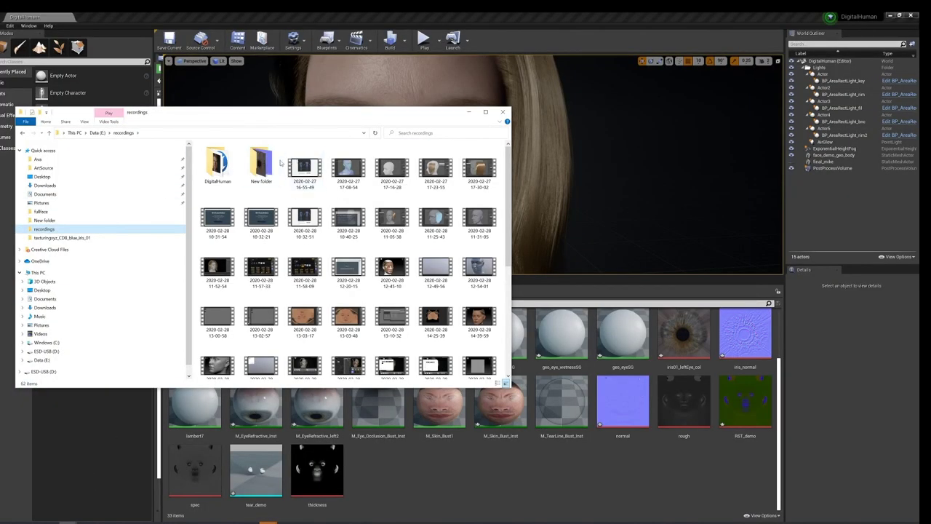
{"action": "double_click", "coordinate": [215, 160]}
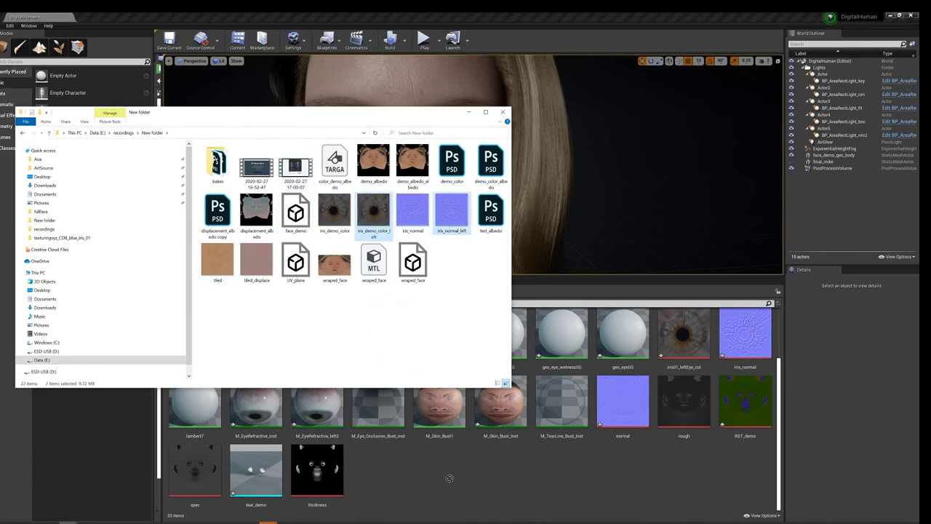
{"action": "left_click", "coordinate": [468, 112]}
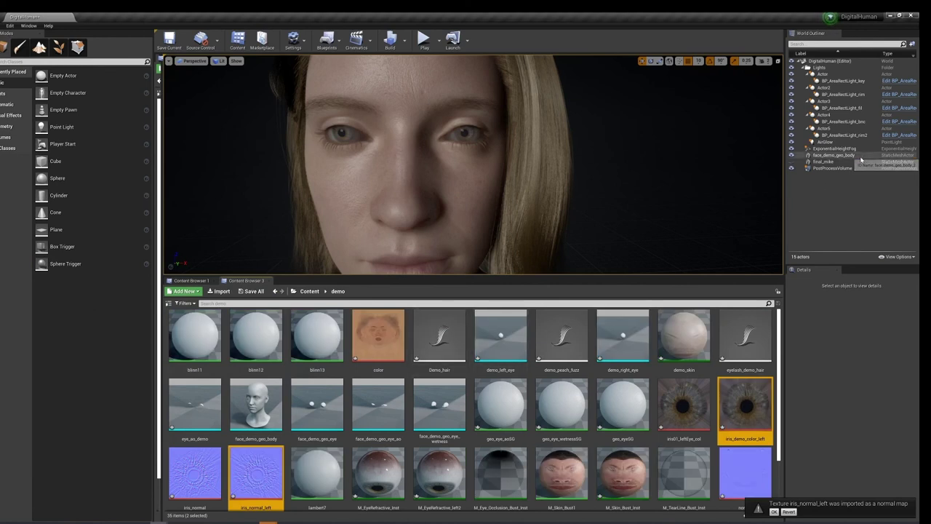
Assign M_EyeRefractive_left2 to Element 0 of face_demo_geo_body's demo_left_eye1 component.
{"action": "left_click", "coordinate": [857, 156]}
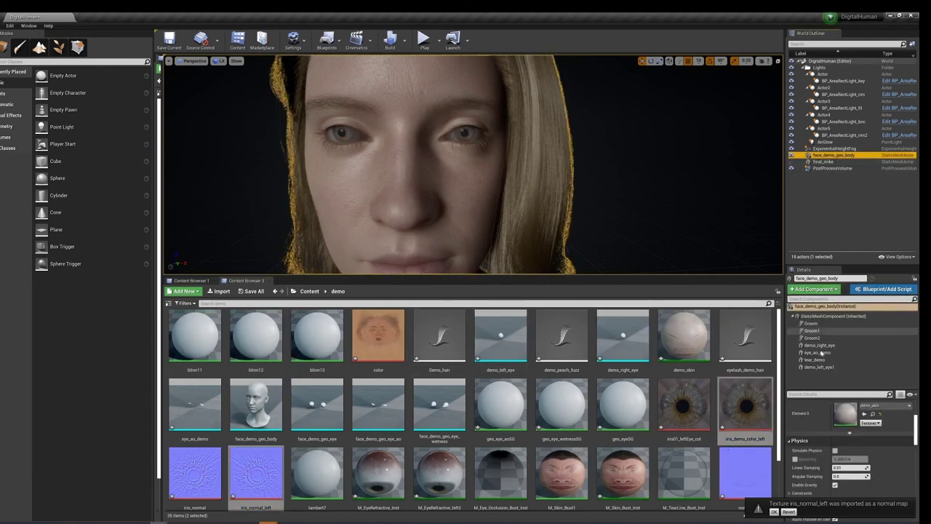
{"action": "left_click", "coordinate": [819, 368]}
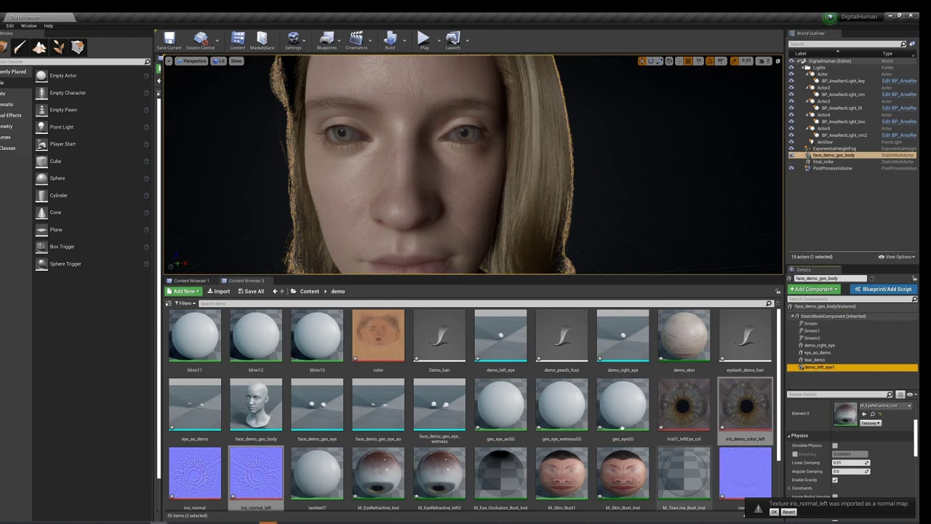
{"action": "scroll", "coordinate": [544, 451], "scroll_direction": "down", "scroll_amount": 2}
{"action": "scroll", "coordinate": [544, 451], "scroll_direction": "down", "scroll_amount": 2}
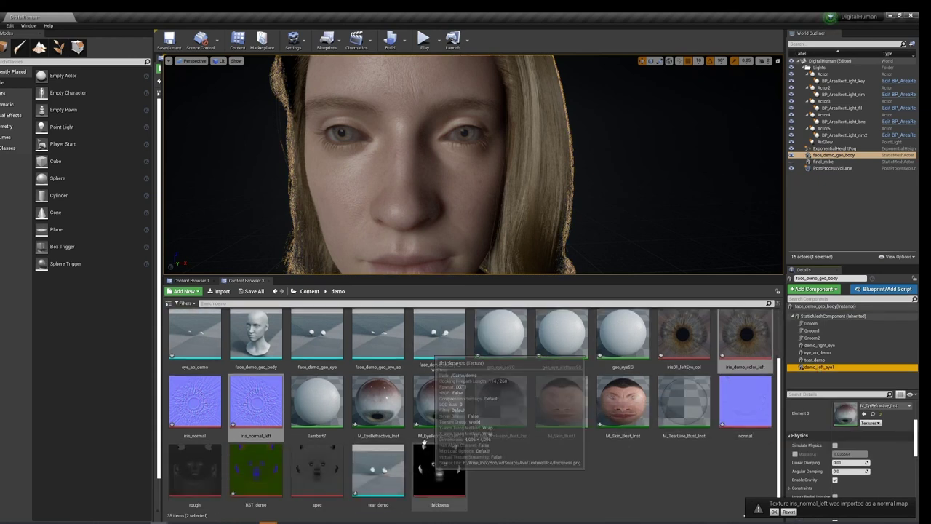
{"action": "left_click_drag", "start_coordinate": [440, 404], "coordinate": [845, 415]}
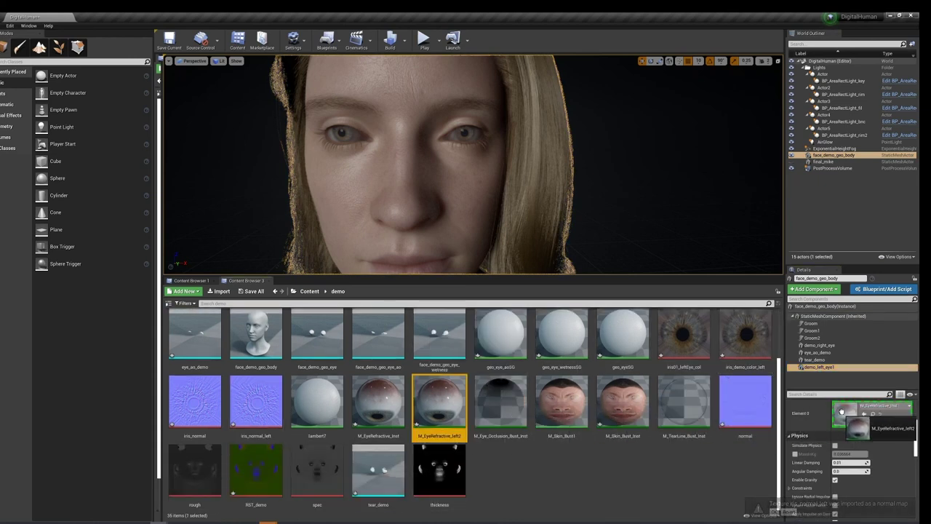
In M_EyeRefractive_left2, set IrisColor to iris_demo_color_left and NormalMap to iris_normal_left.
{"action": "double_click", "coordinate": [445, 418]}
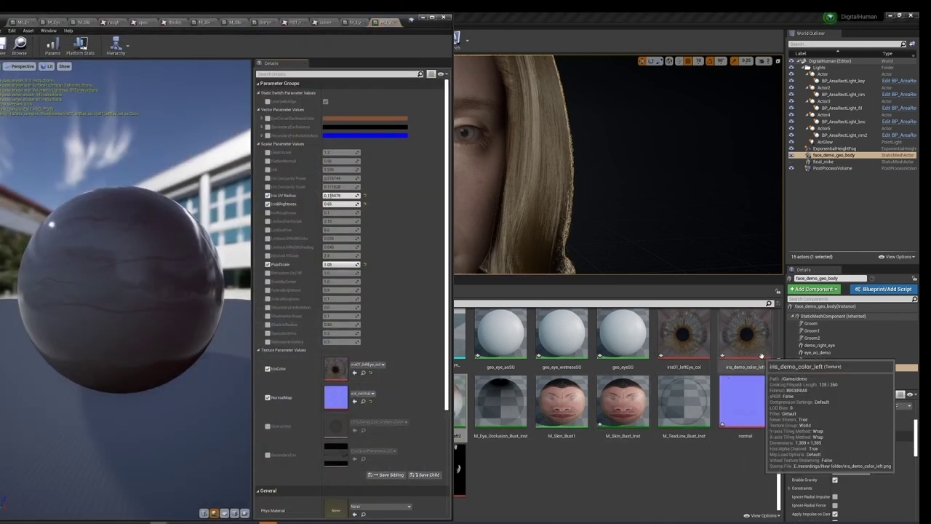
{"action": "mouse_move", "coordinate": [746, 335]}
{"action": "left_mouse_down"}
{"action": "mouse_move", "coordinate": [404, 393]}
{"action": "mouse_move", "coordinate": [337, 369]}
{"action": "left_mouse_up"}
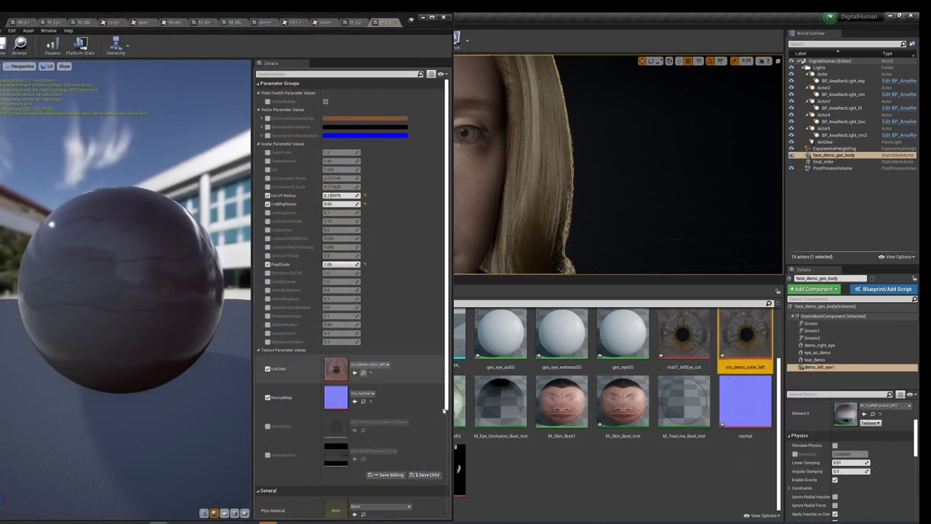
{"action": "double_click", "coordinate": [571, 18]}
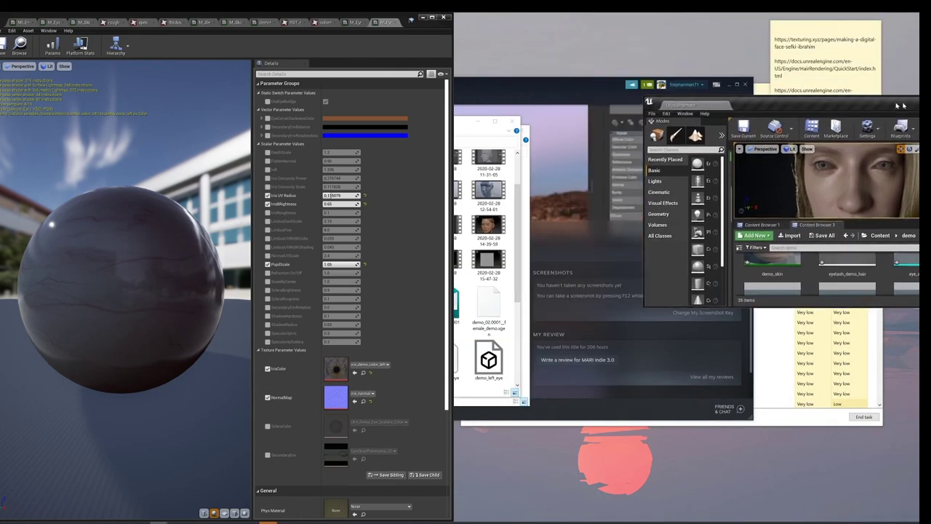
{"action": "double_click", "coordinate": [727, 100]}
{"action": "scroll", "coordinate": [628, 420], "scroll_direction": "down", "scroll_amount": 2}
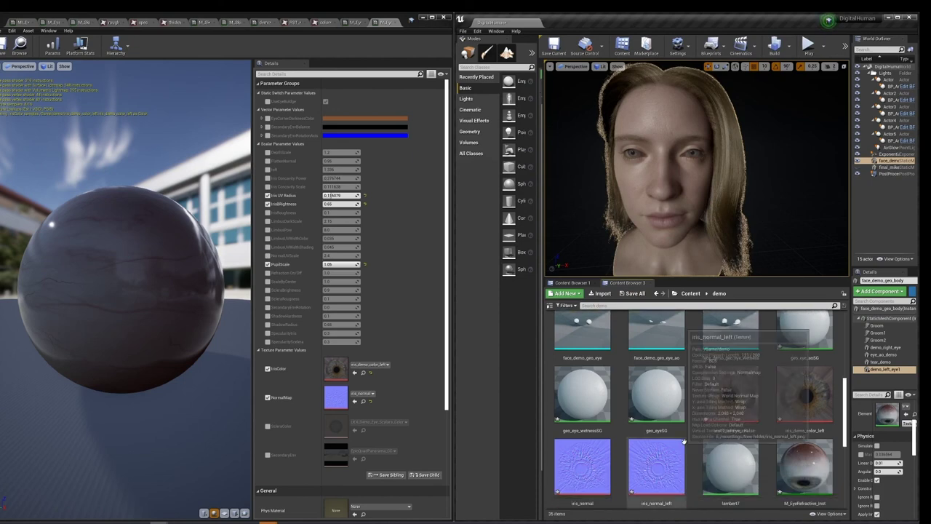
{"action": "left_click", "coordinate": [669, 460]}
{"action": "left_click_drag", "start_coordinate": [669, 460], "coordinate": [336, 397]}
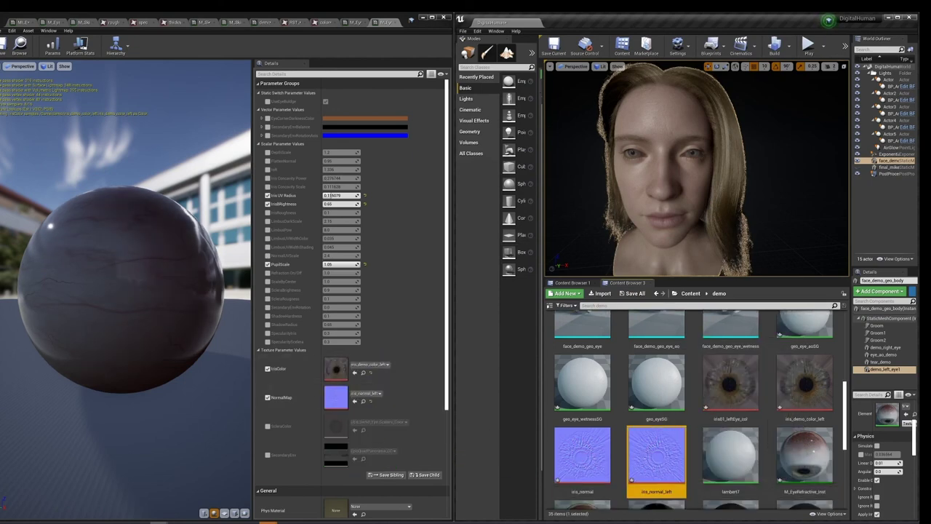
{"action": "double_click", "coordinate": [671, 25]}
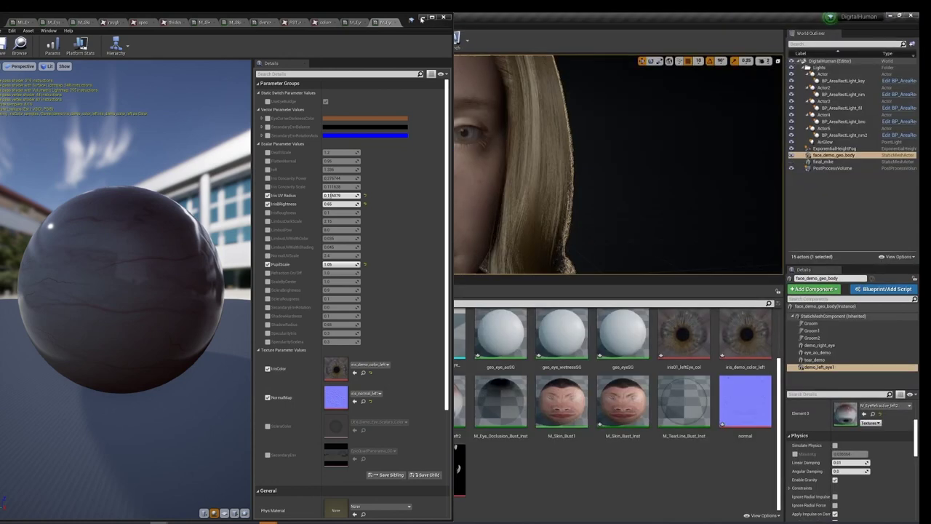
{"action": "left_click", "coordinate": [422, 17]}
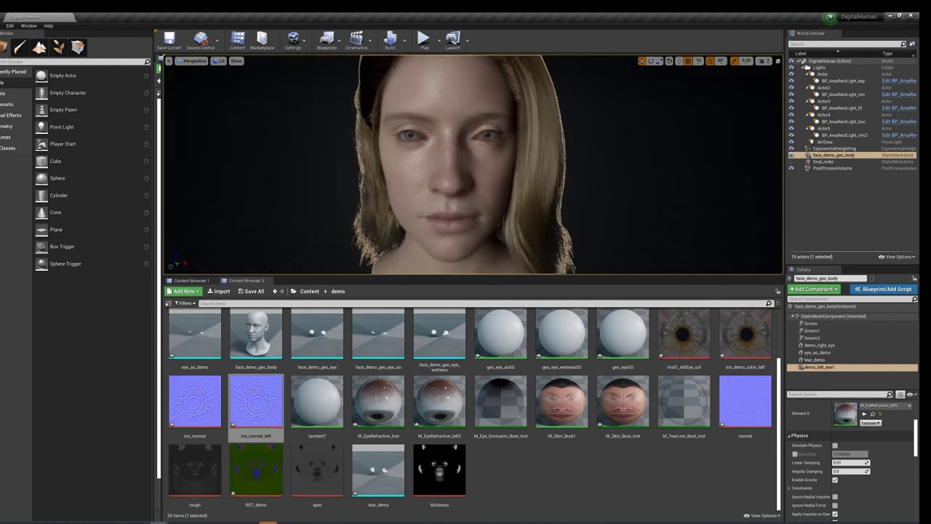
Enlarge the 3D viewport and clear the head selection to inspect the new left eye.
{"action": "left_click_drag", "start_coordinate": [522, 275], "coordinate": [522, 408]}
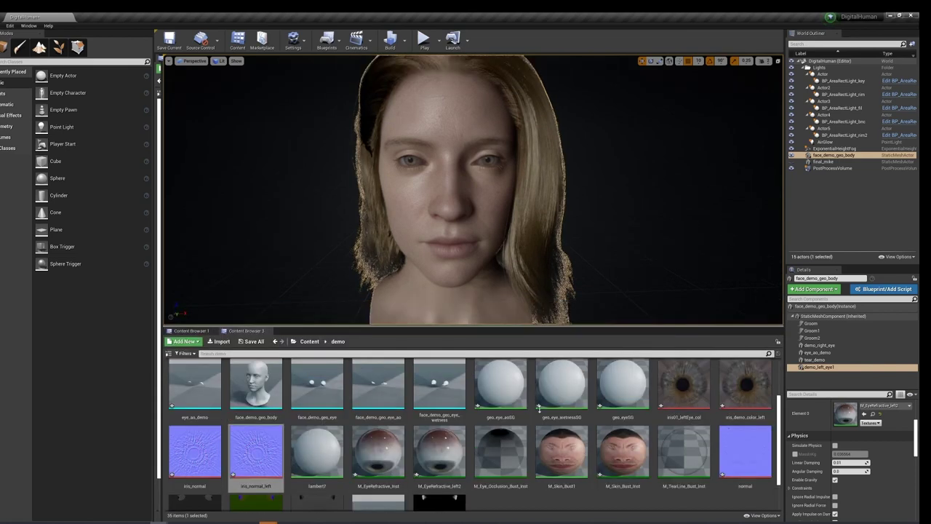
{"action": "key", "text": "Escape"}
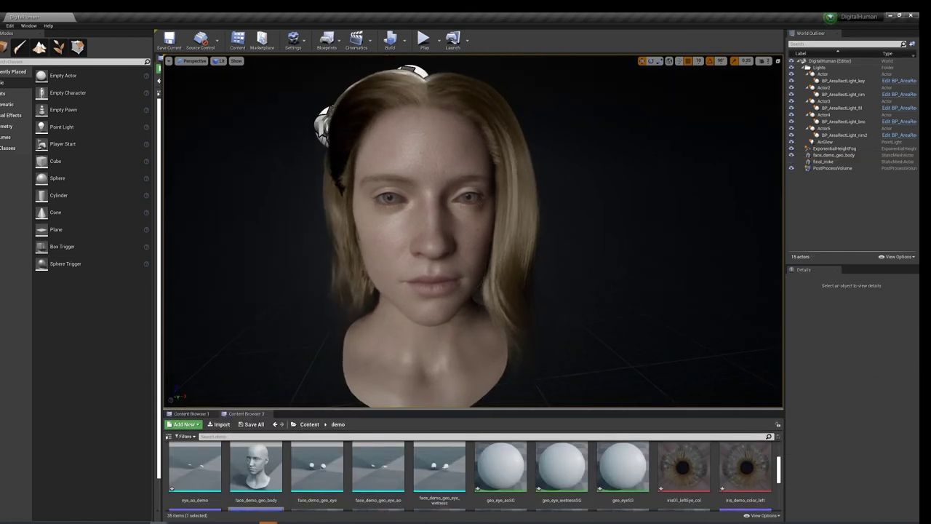